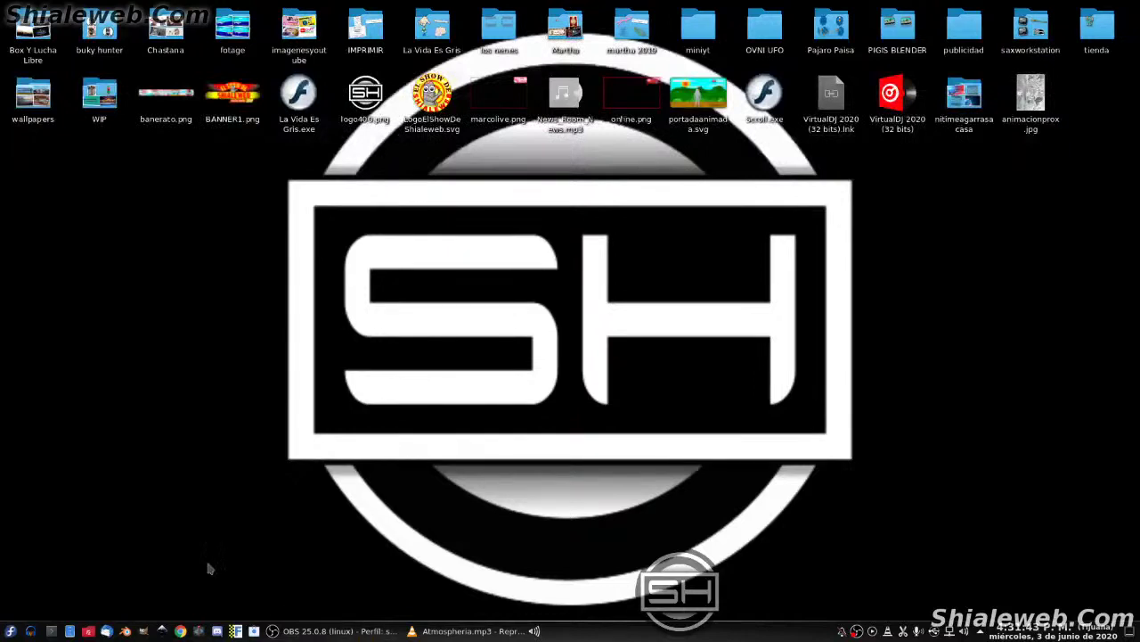
- Launch Inkscape from the KDE taskbar to get a blank new document
left_click(163, 629)
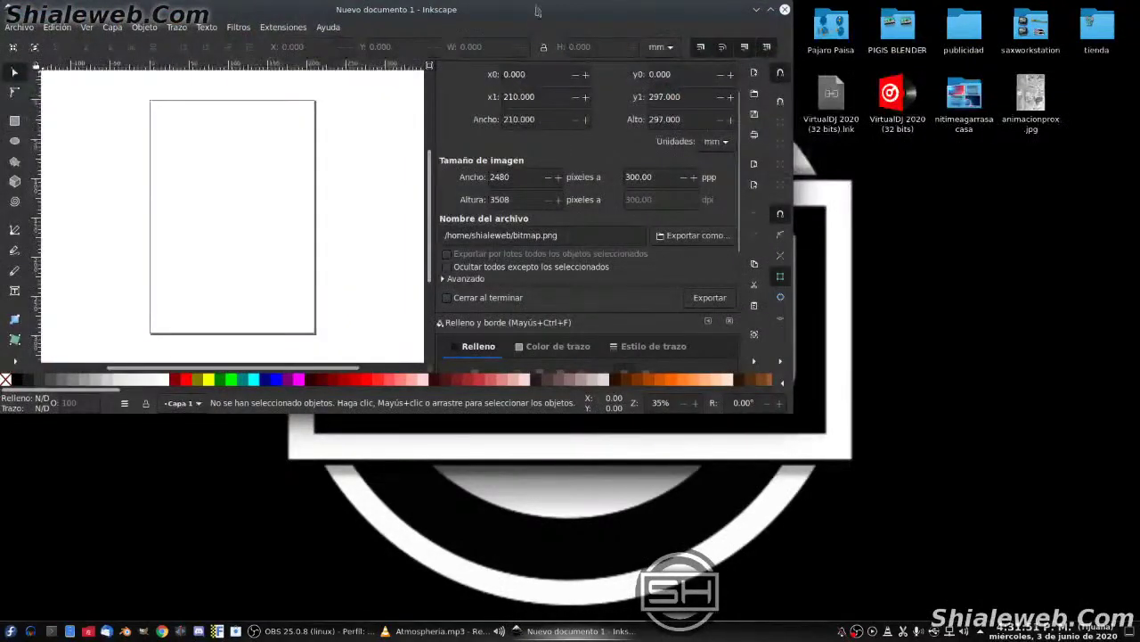
- Maximize the Inkscape window and check the version under Acerca de Inkscape
double_click(537, 11)
left_click(324, 29)
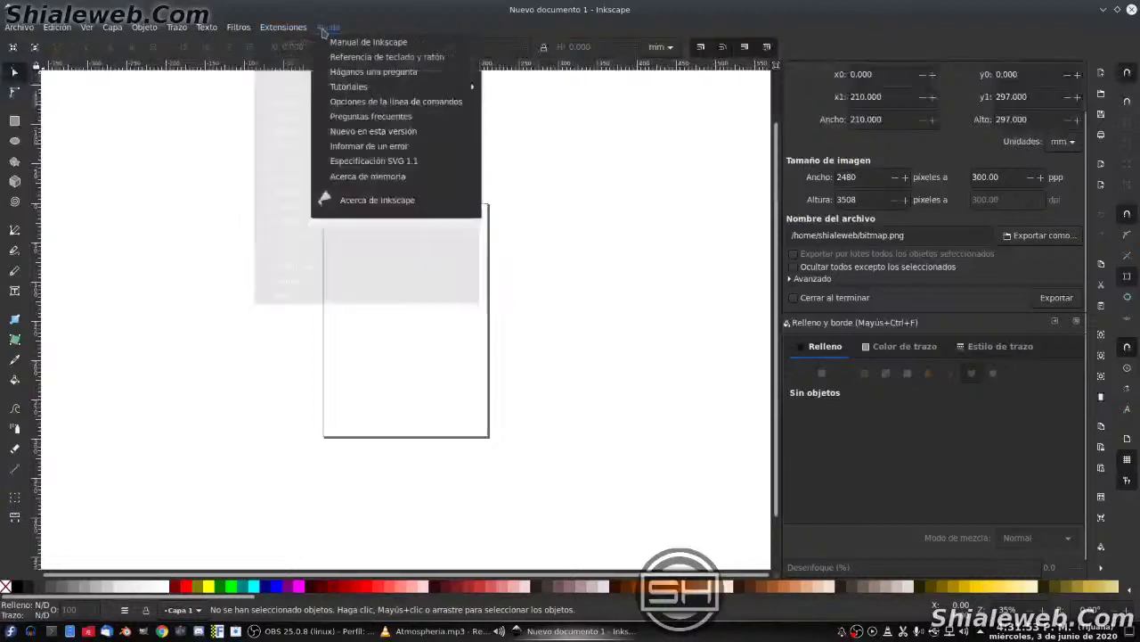
left_click(343, 202)
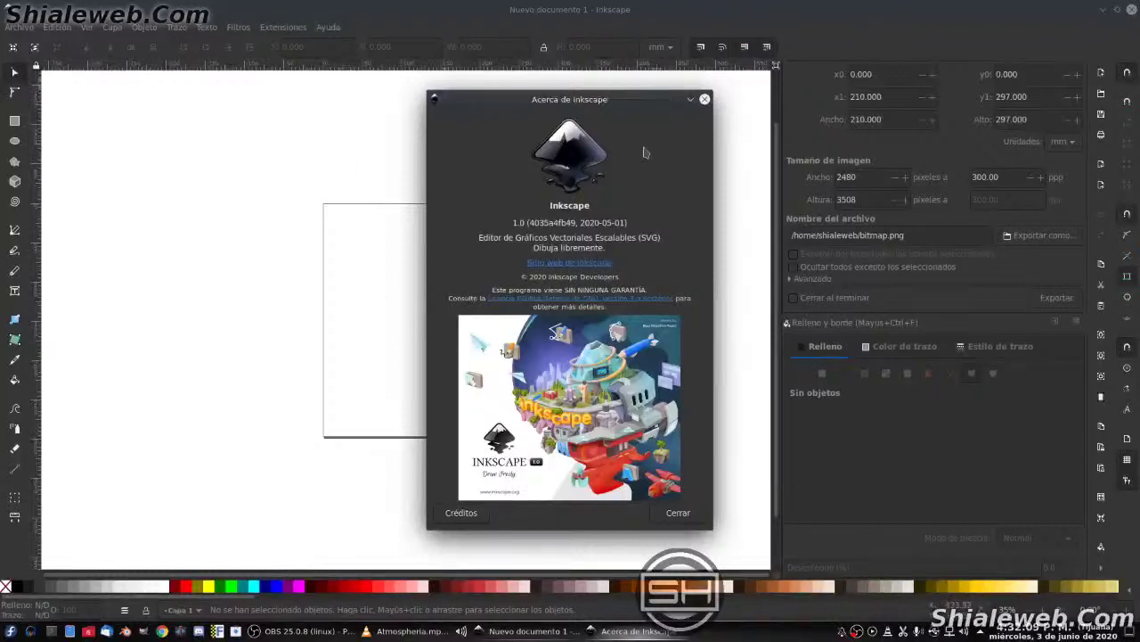
left_click(704, 99)
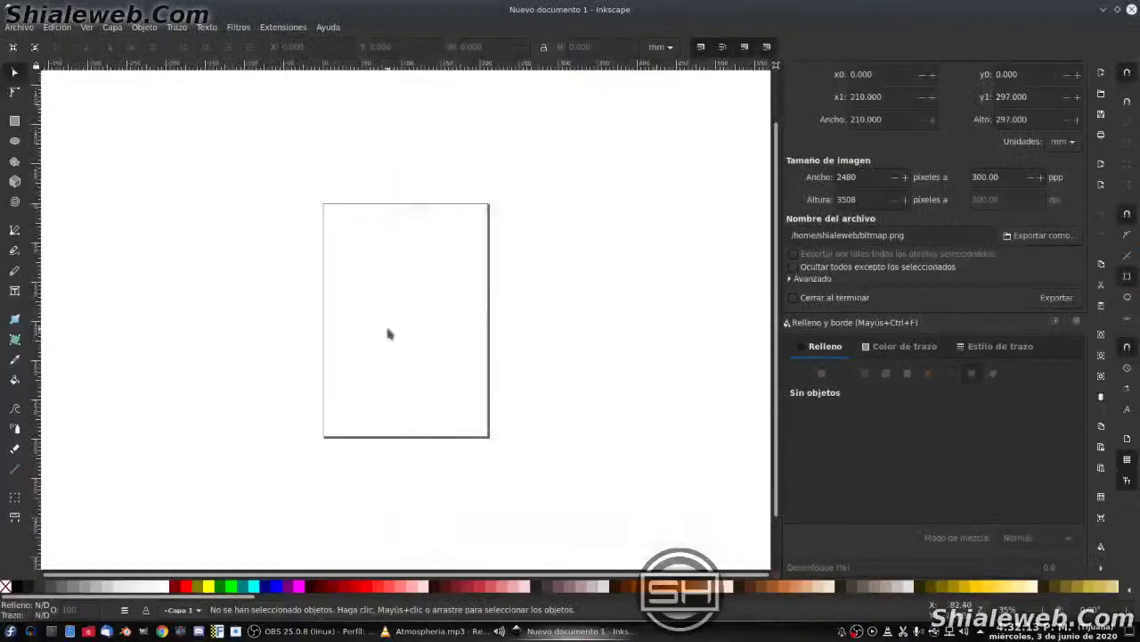
- Save the blank document as leoncita.svg in the Tienda Martha folder
left_click(19, 27)
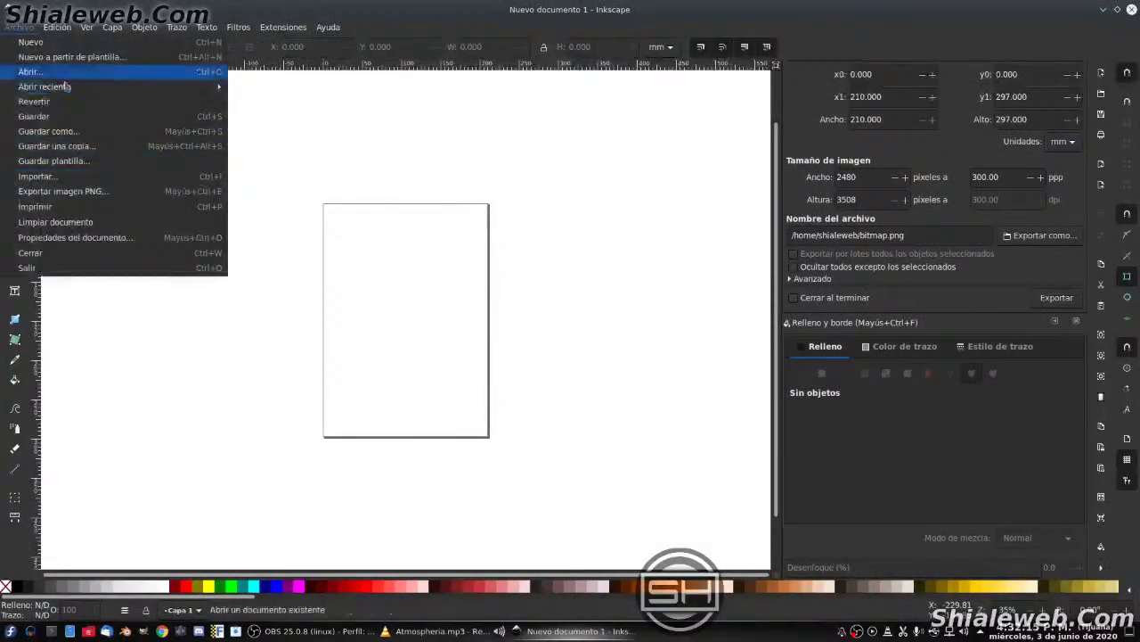
left_click(73, 132)
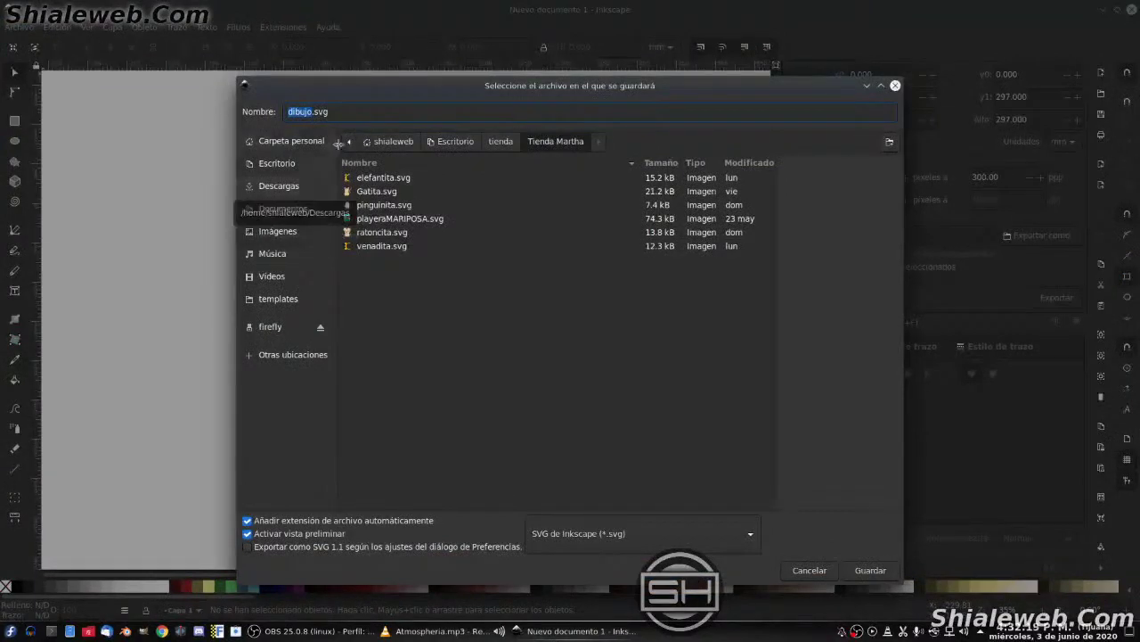
type("leoncita")
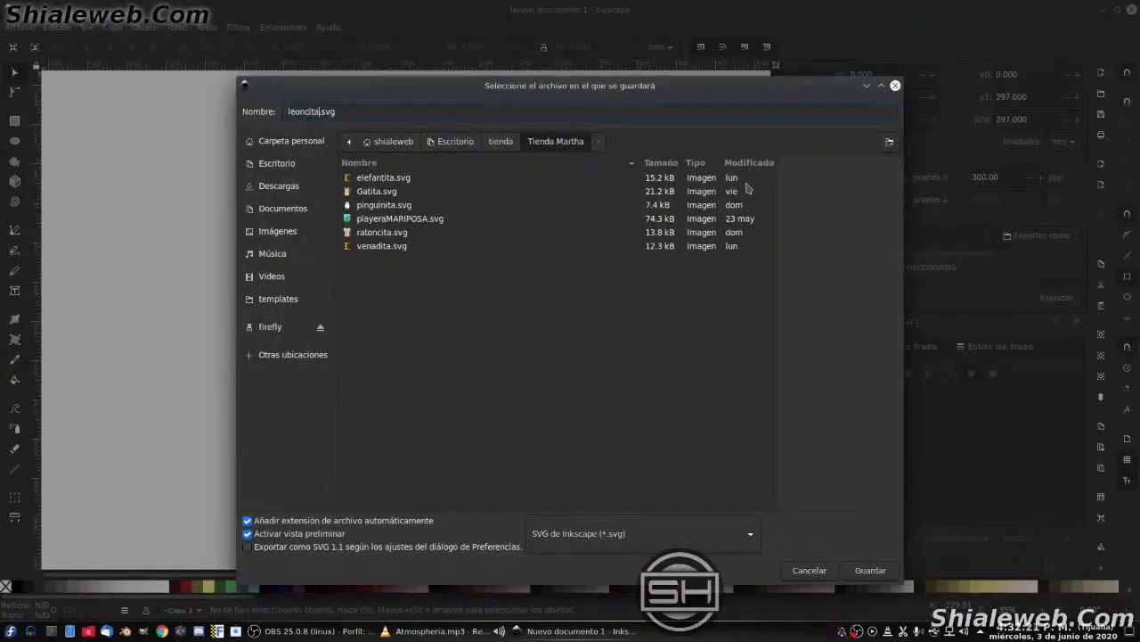
key("Return")
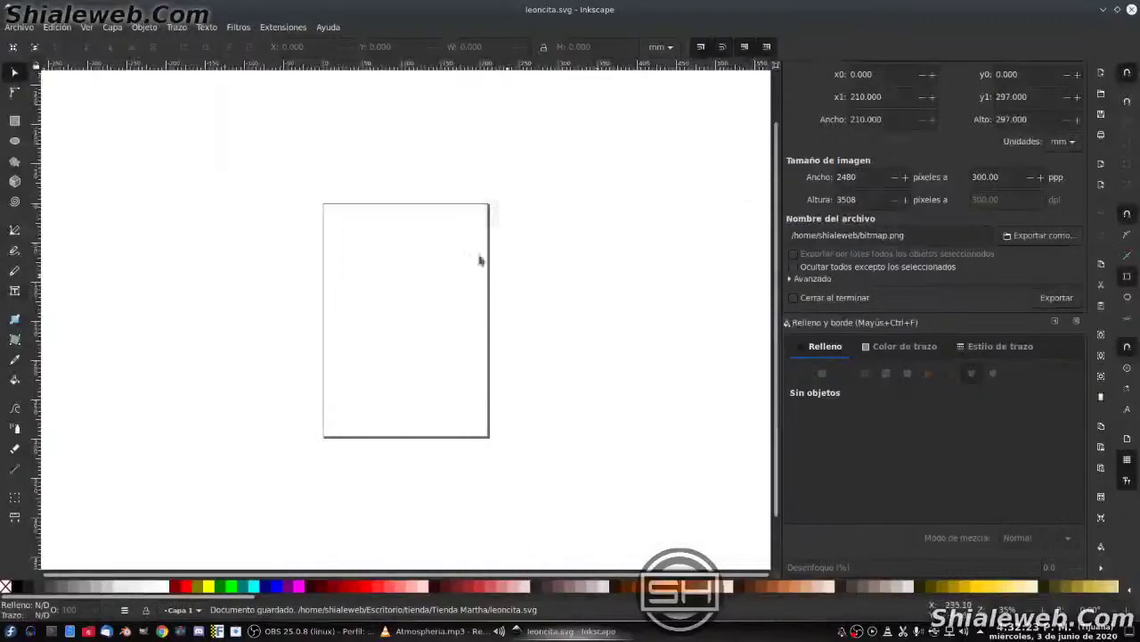
- Set the display units and page size units to px in Document Properties
left_click(20, 27)
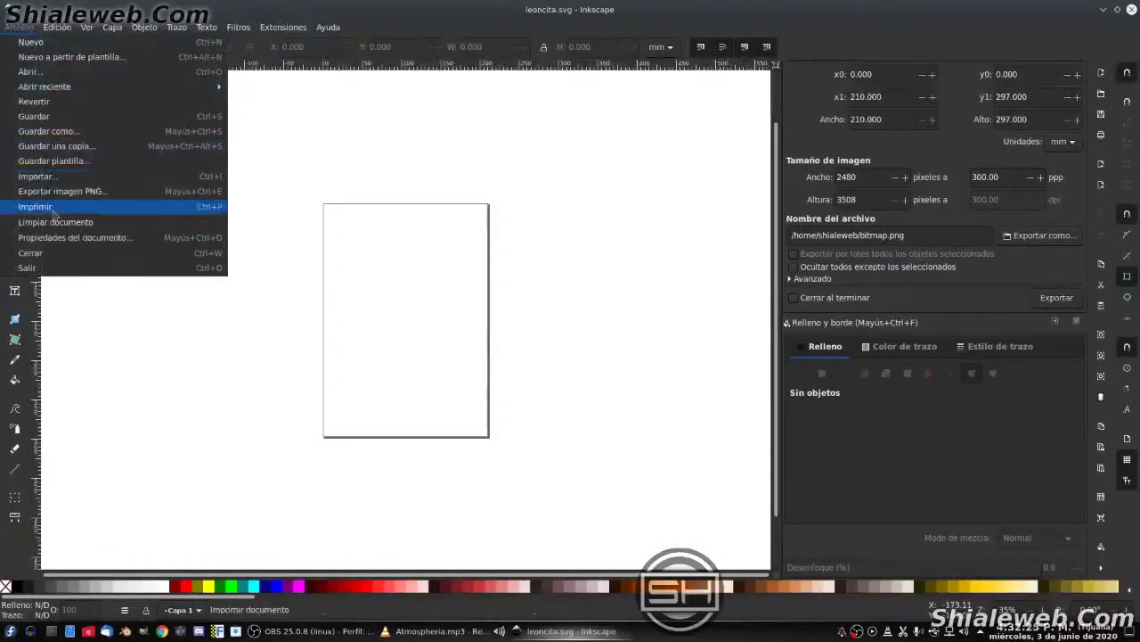
left_click(58, 237)
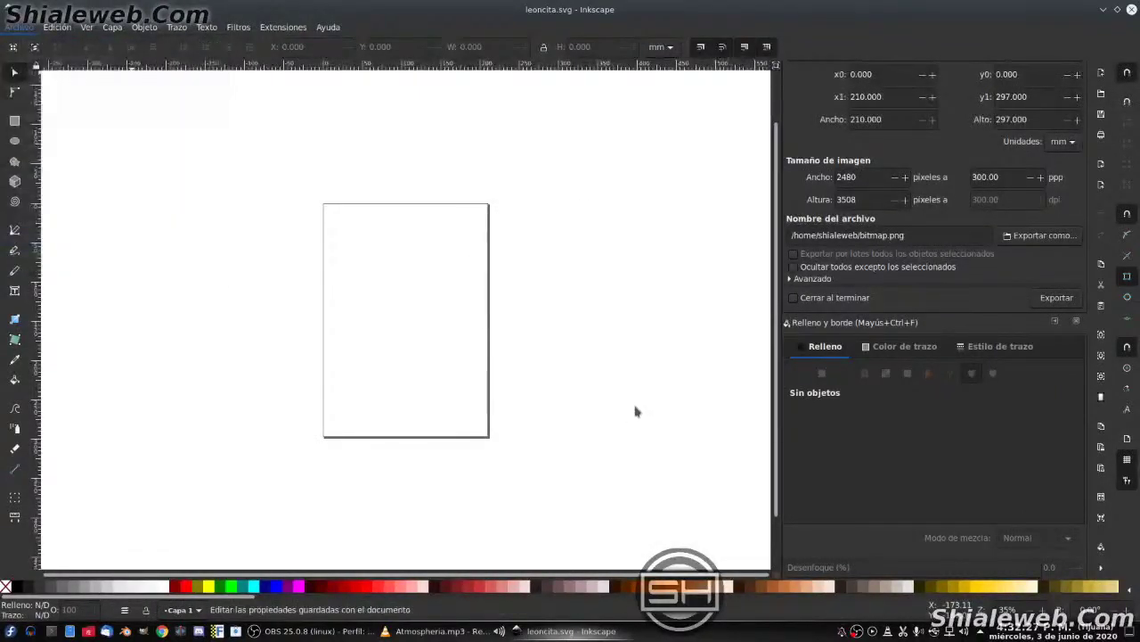
left_click_drag(971, 10, 457, 118)
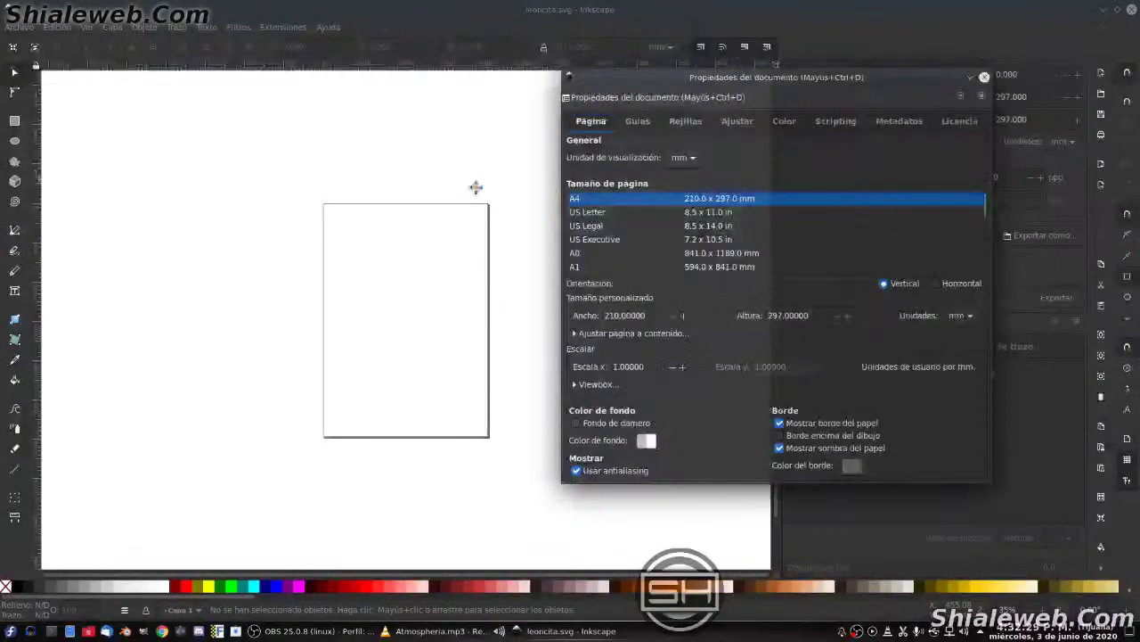
left_click(309, 195)
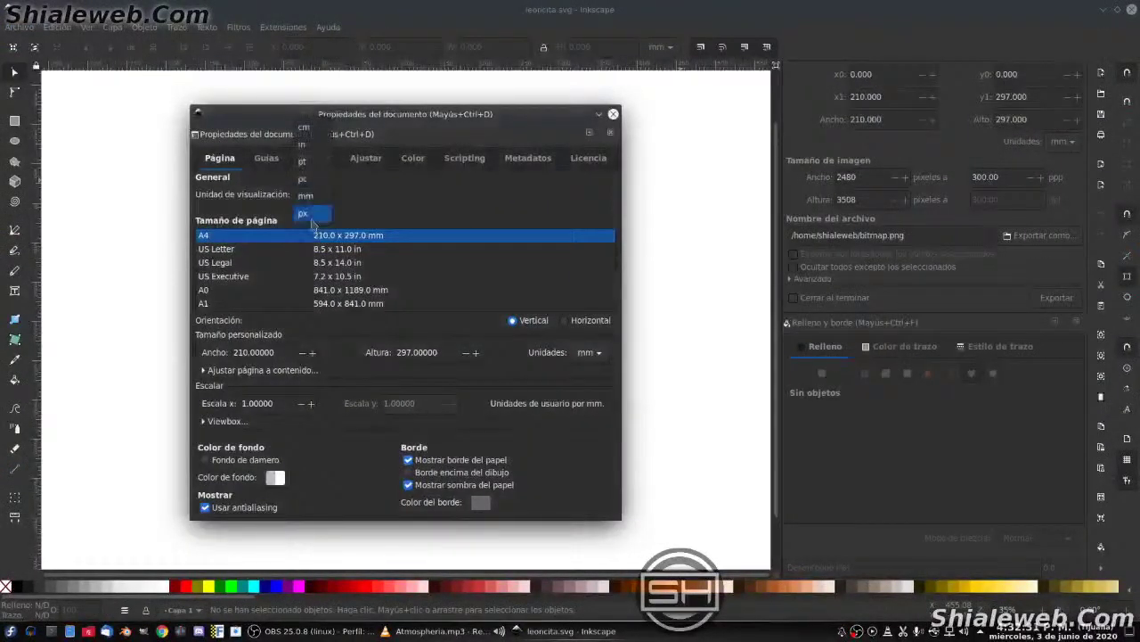
left_click(307, 214)
left_click(588, 353)
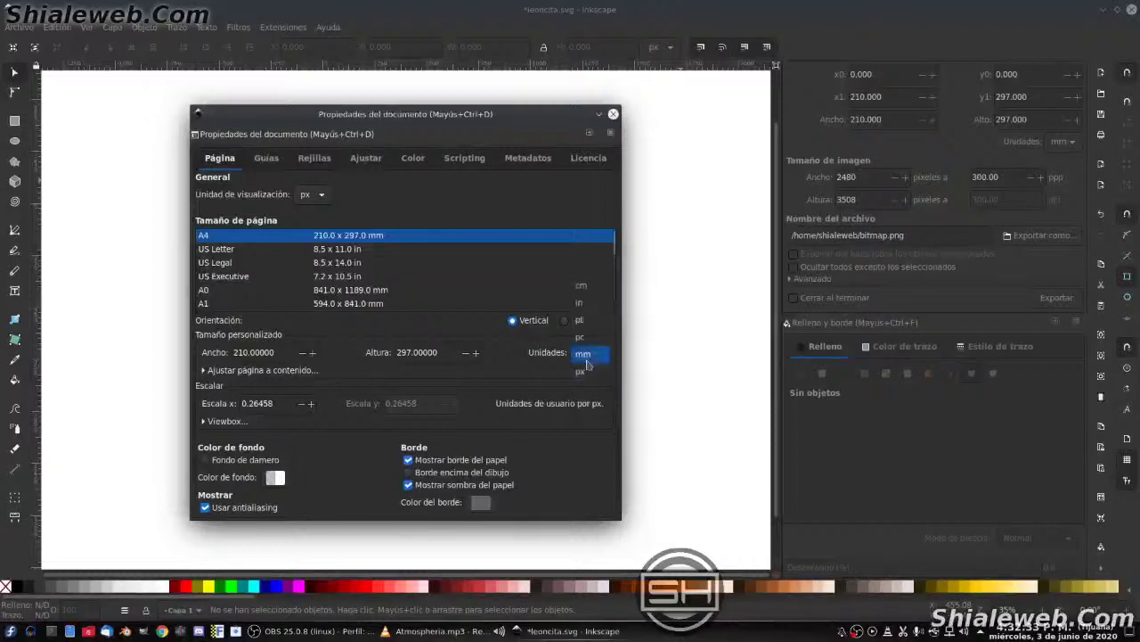
left_click(588, 372)
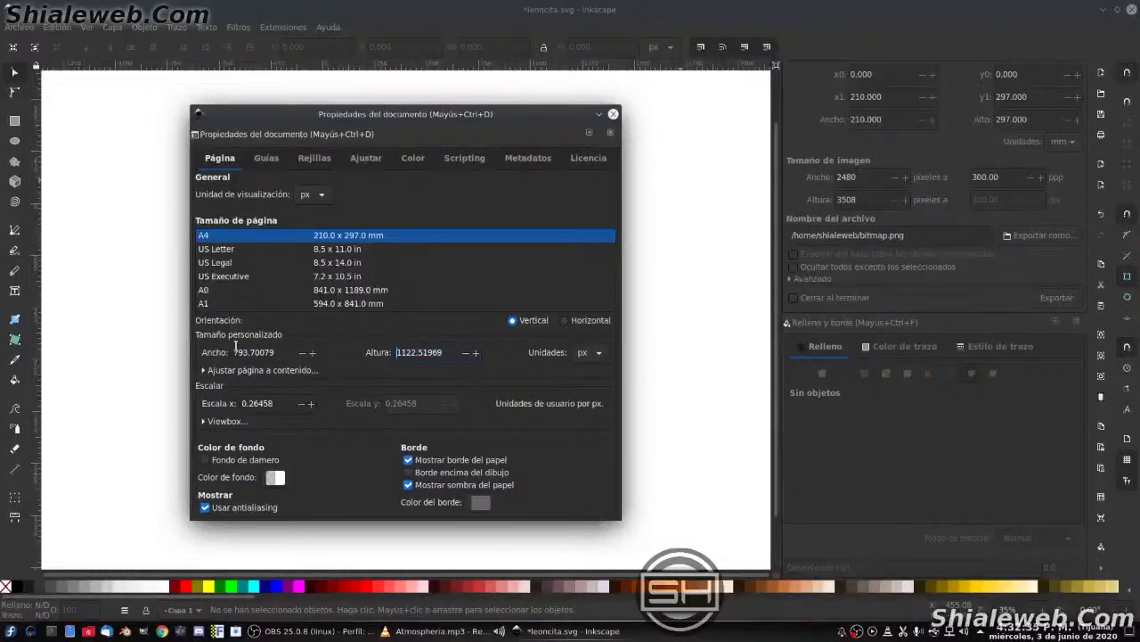
- Set the page width and height to 400 px
triple_click(448, 350)
type("400")
key("Return")
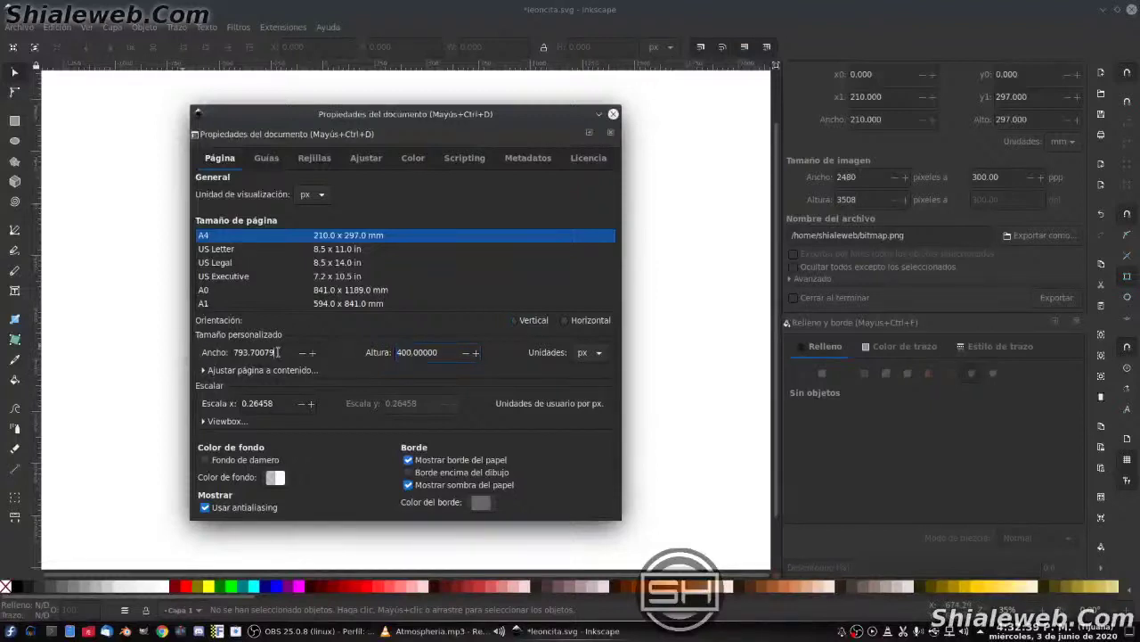
triple_click(277, 352)
type("400")
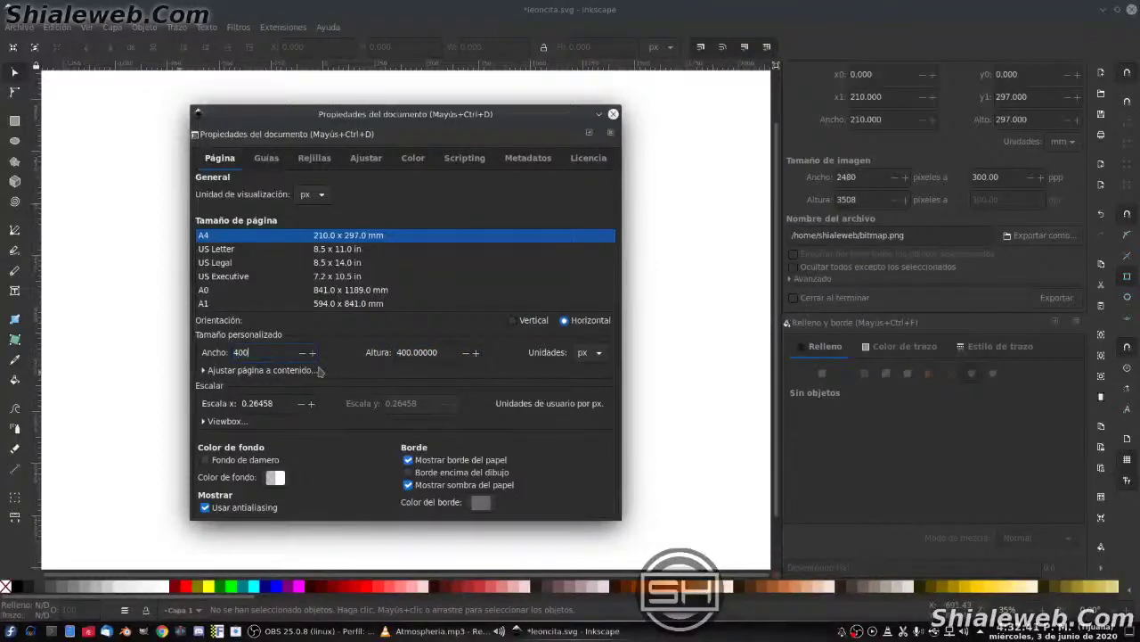
key("Return")
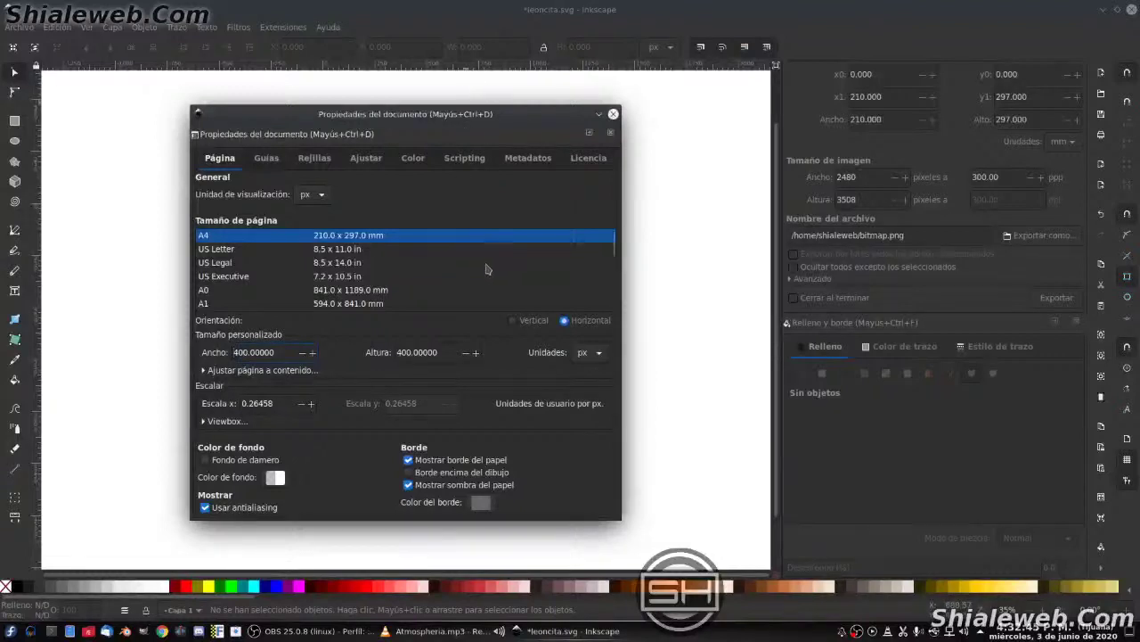
left_click(412, 352)
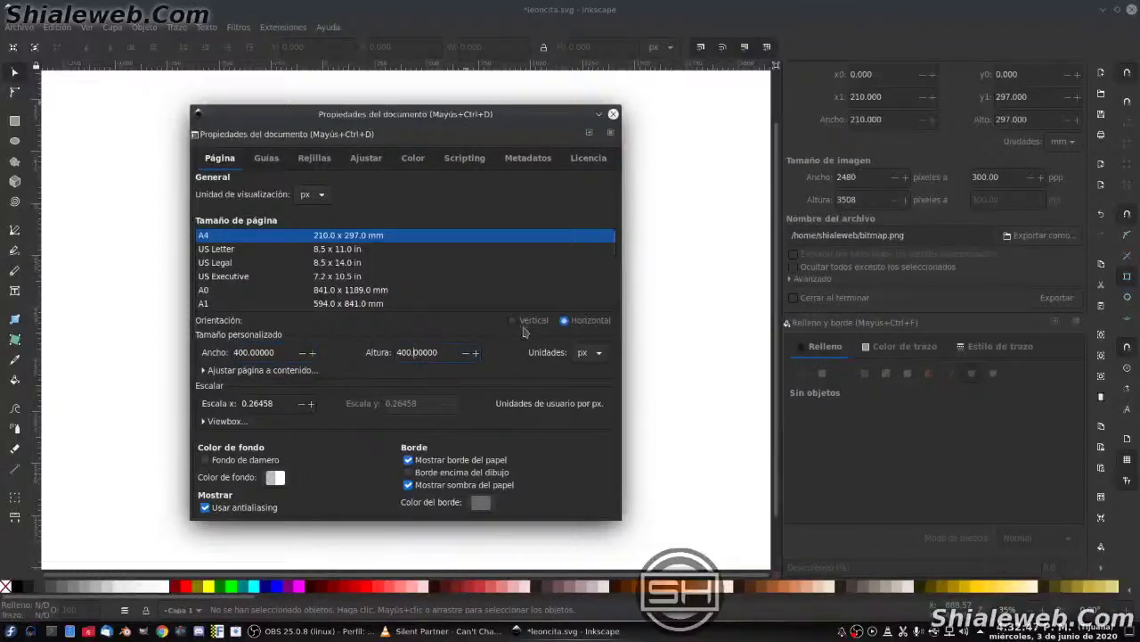
key("XF86AudioLowerVolume")
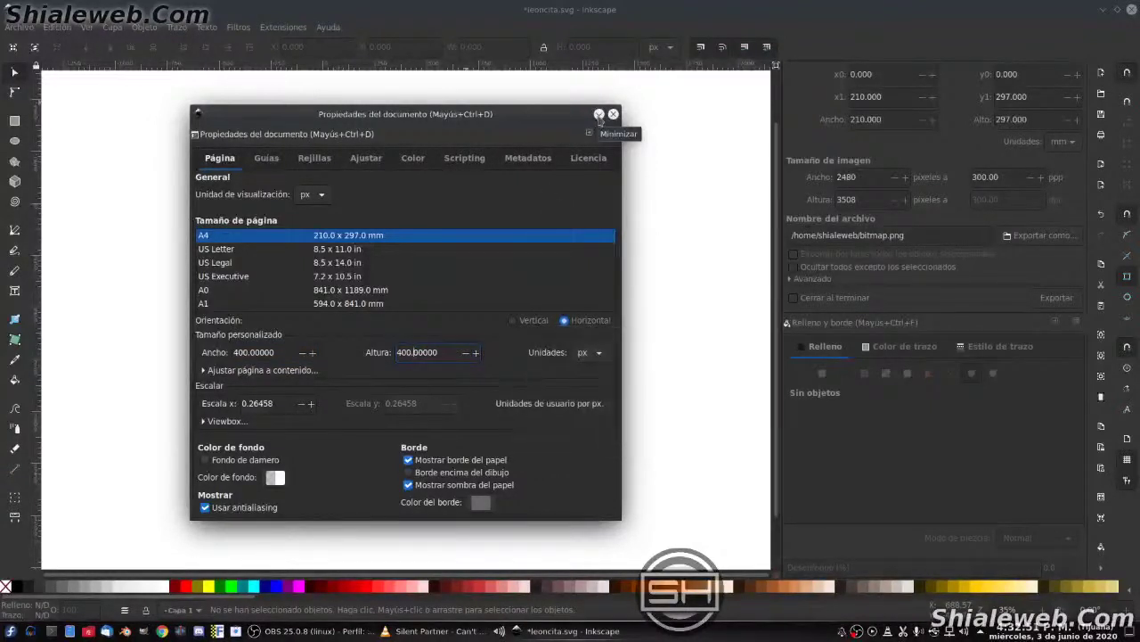
- Close Document Properties and re-save leoncita.svg
left_click(599, 115)
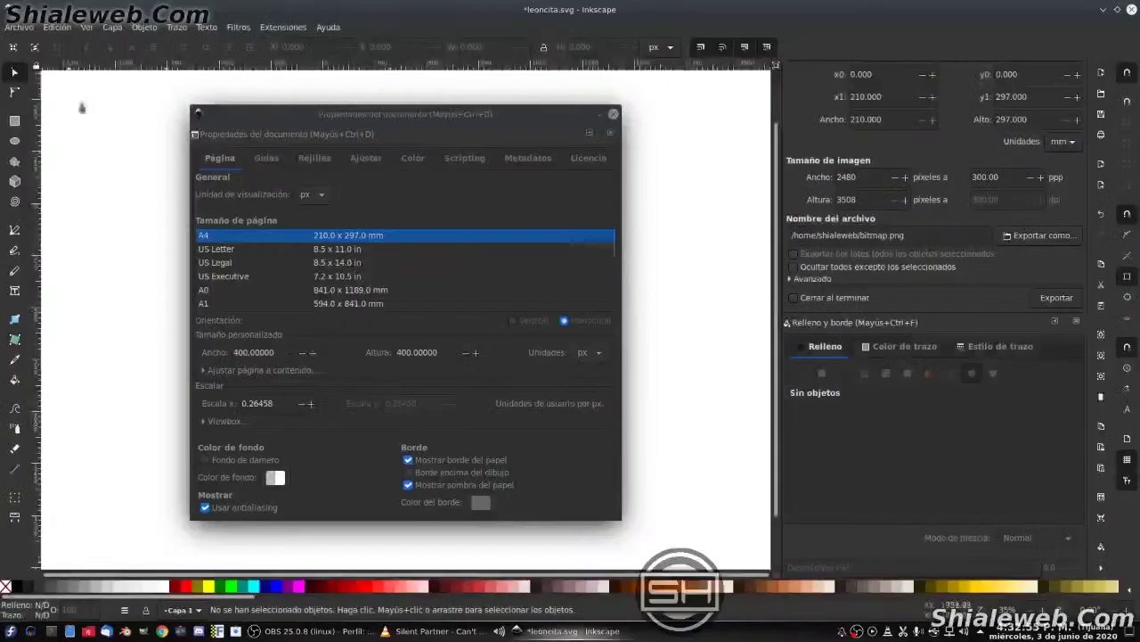
left_click(613, 115)
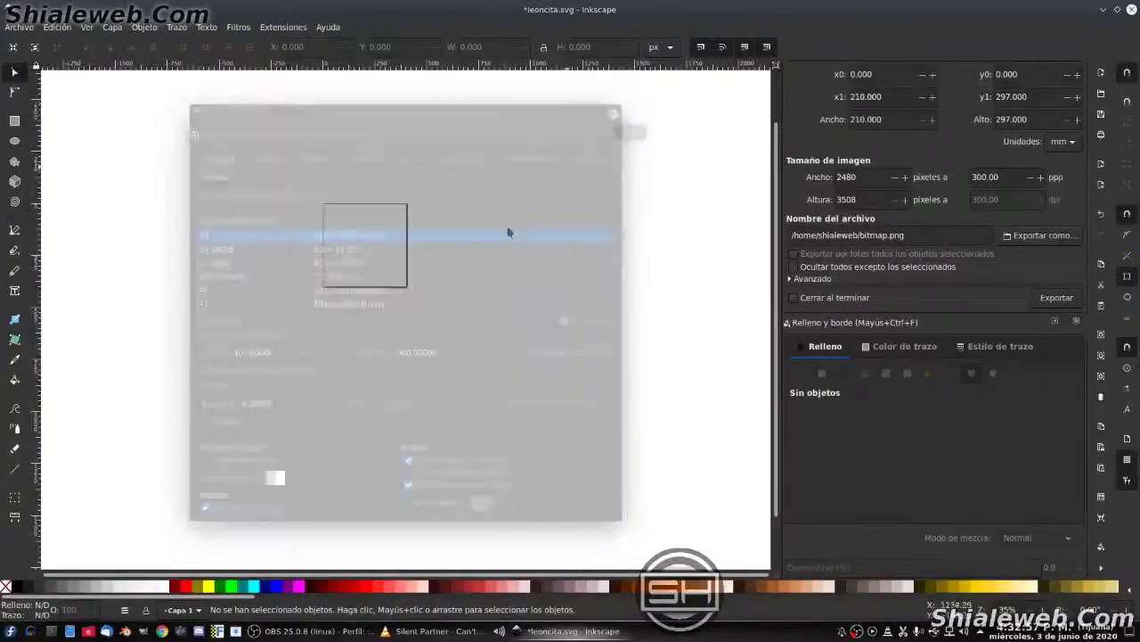
key("ctrl+s")
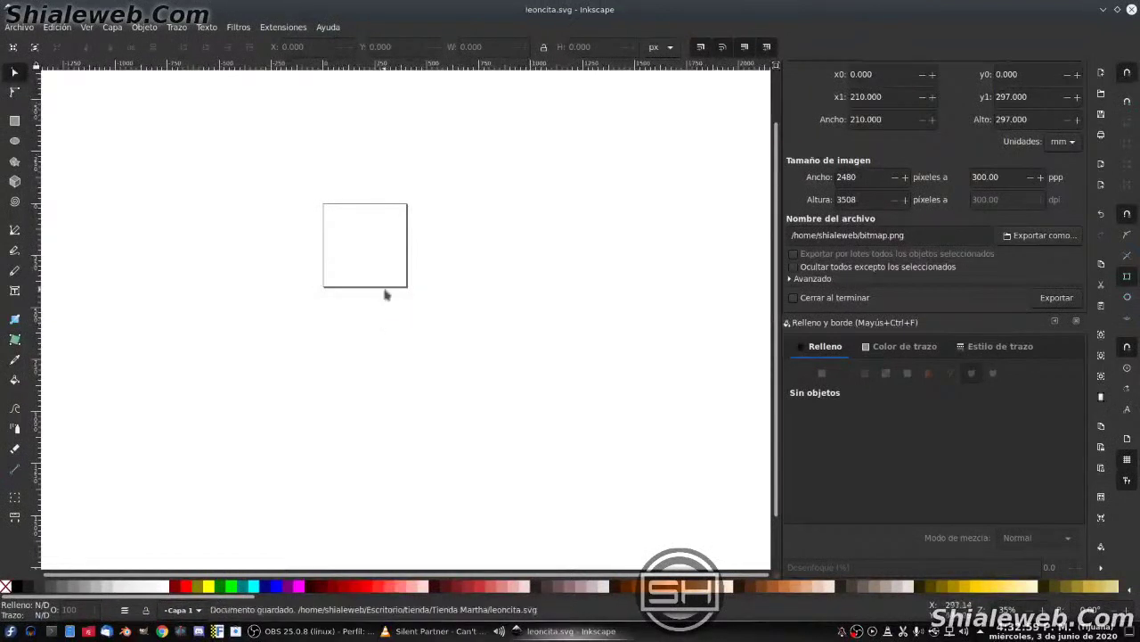
- Draw a wide ellipse across the upper page and fill it pale cream (fff6d5ff)
key("F12")
scroll(378, 262, "up", 1)
scroll(378, 262, "up", 3)
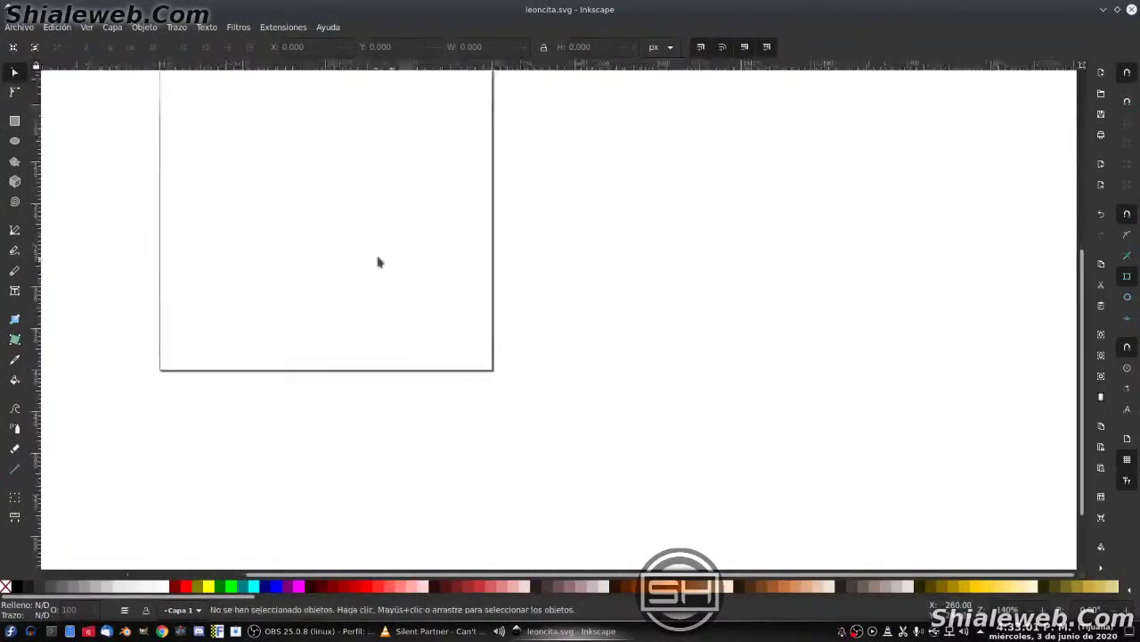
scroll(550, 344, "up", 3)
scroll(551, 345, "down", 1)
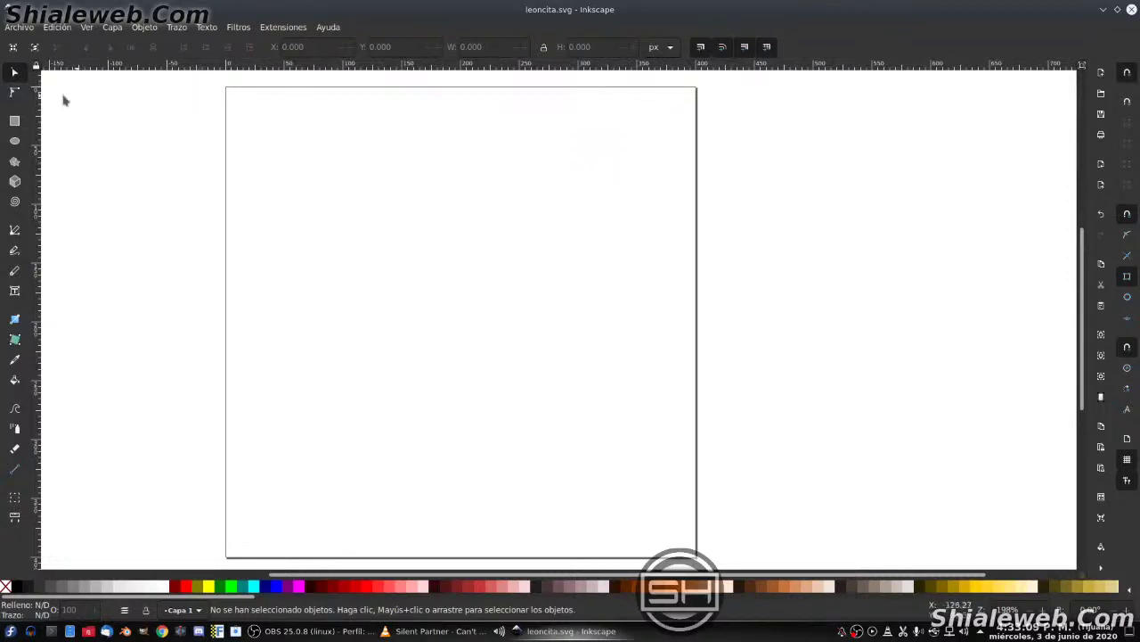
left_click(14, 143)
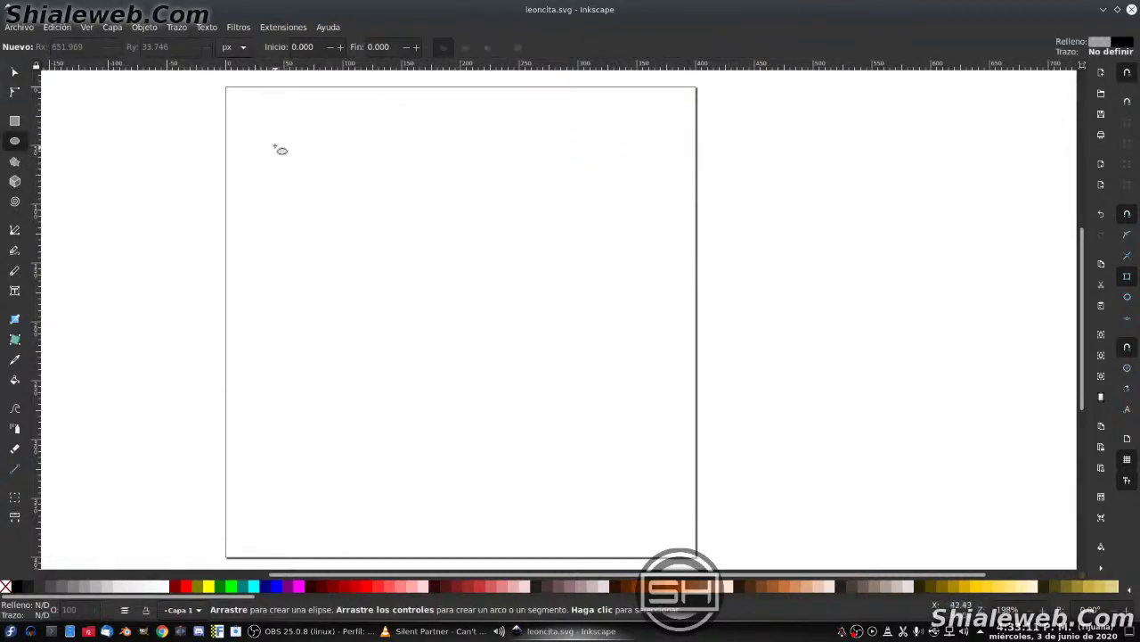
mouse_move(275, 146)
left_mouse_down()
mouse_move(584, 295)
mouse_move(604, 364)
left_mouse_up()
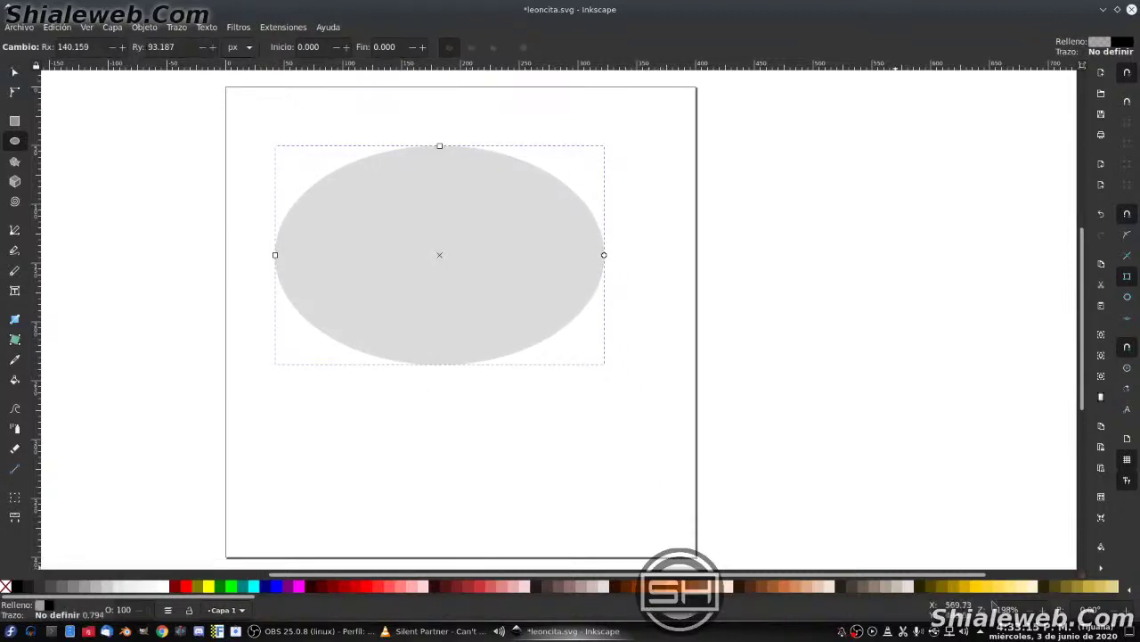
left_click(1032, 587)
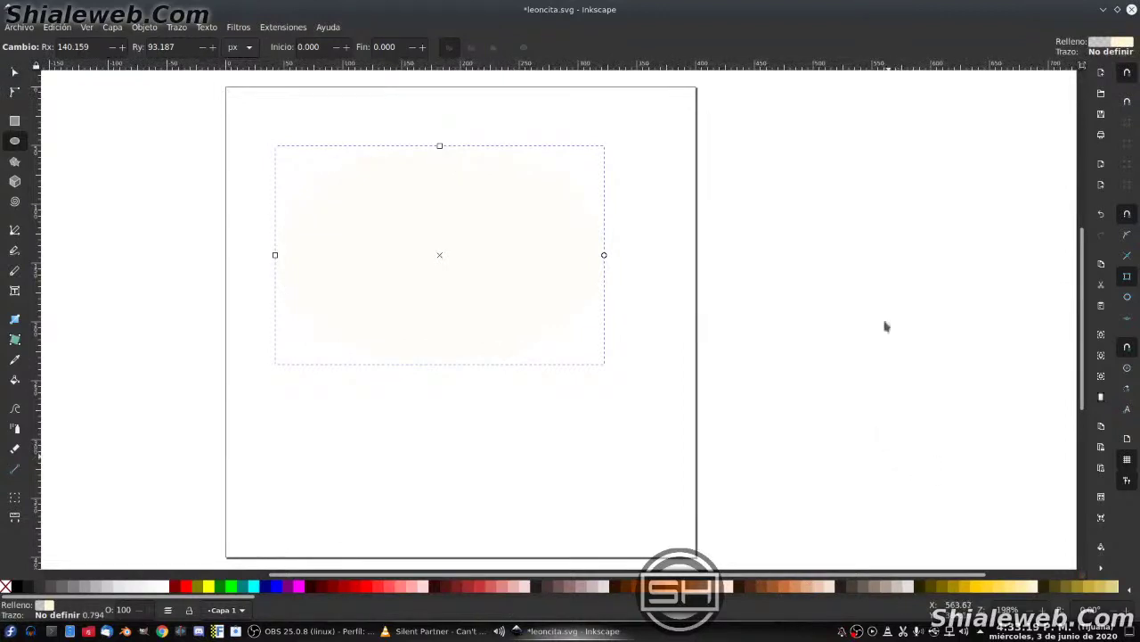
key("shift+ctrl+f")
- Make the ellipse fill opaque yellow, then adjust it toward mustard tan with CMYK sliders
left_click_drag(837, 506, 1034, 501)
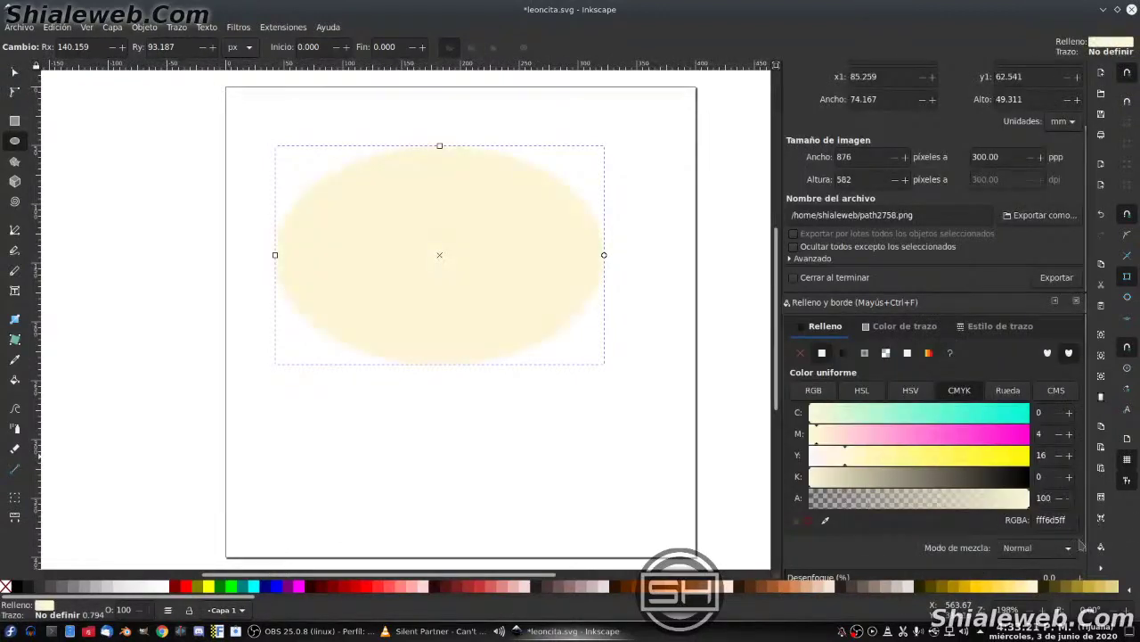
scroll(374, 588, "down", 5)
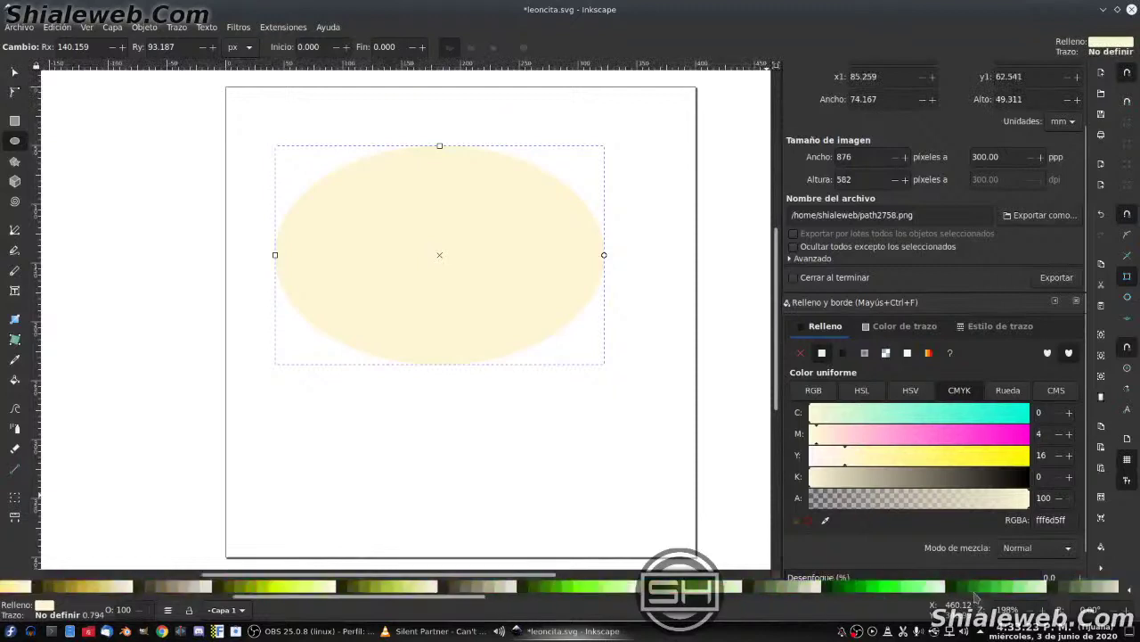
scroll(374, 597, "up", 2)
scroll(374, 597, "up", 2)
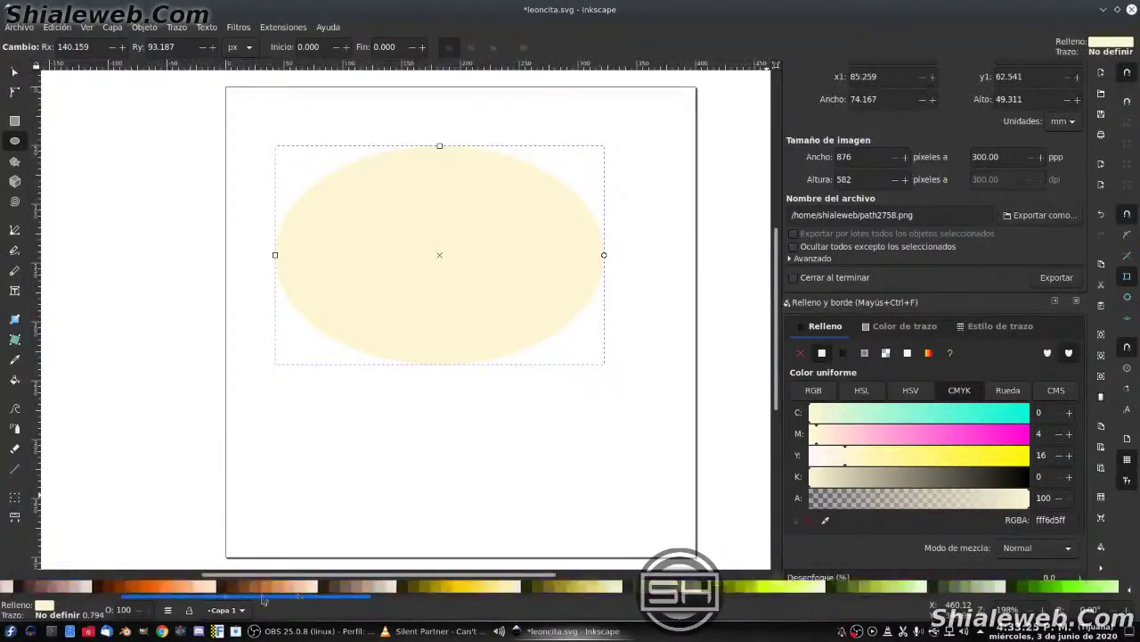
scroll(374, 597, "up", 2)
left_click(724, 590)
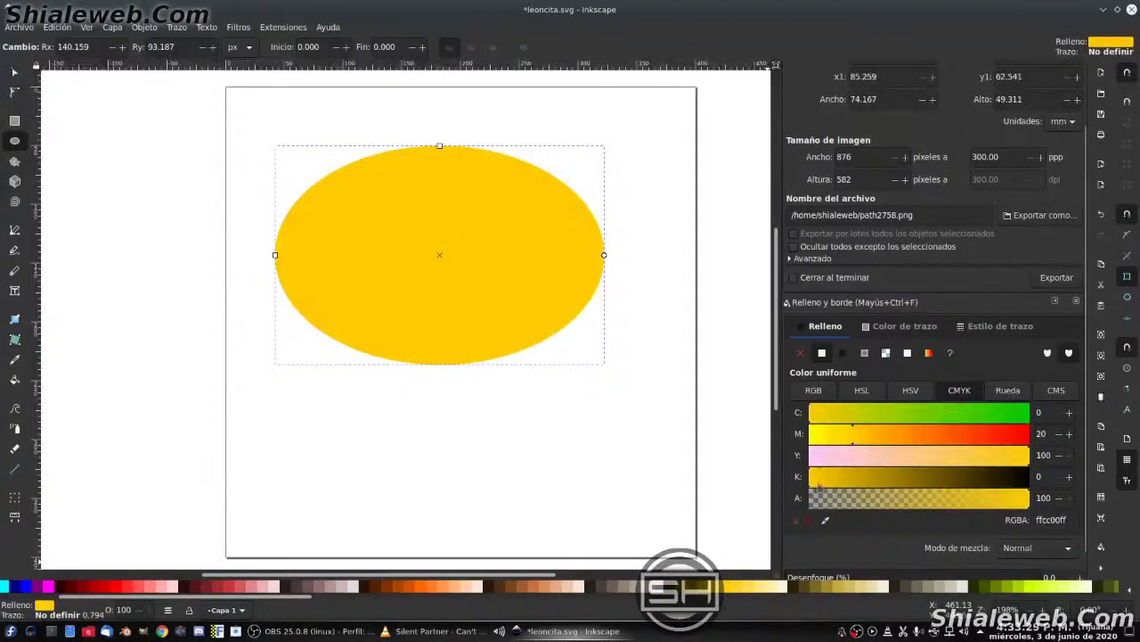
left_click_drag(818, 481, 849, 481)
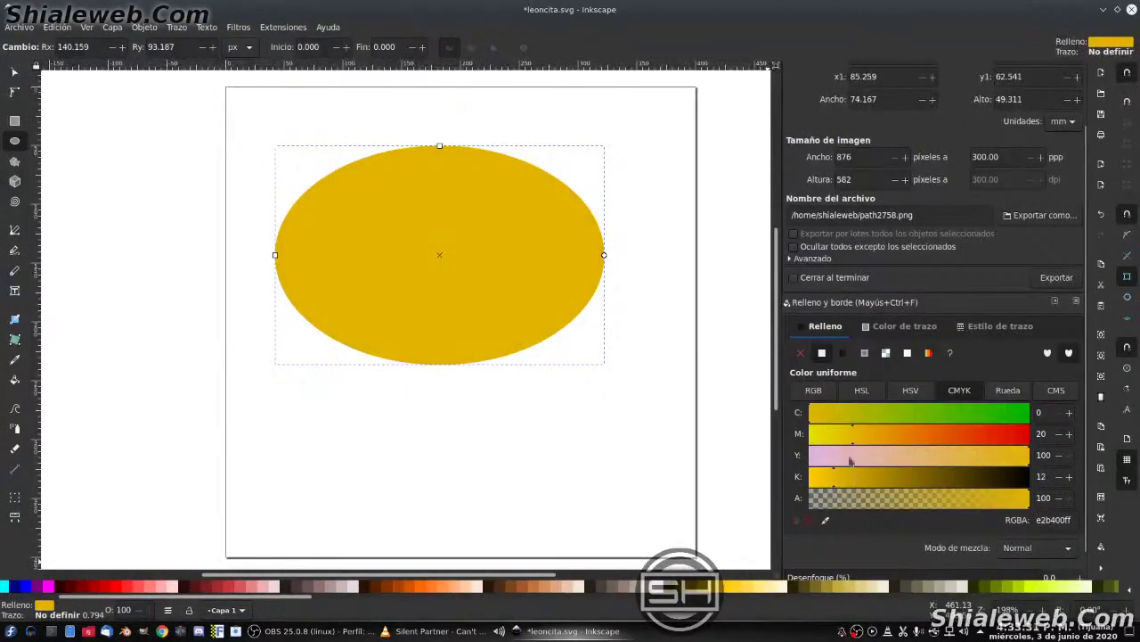
left_click_drag(997, 456, 930, 458)
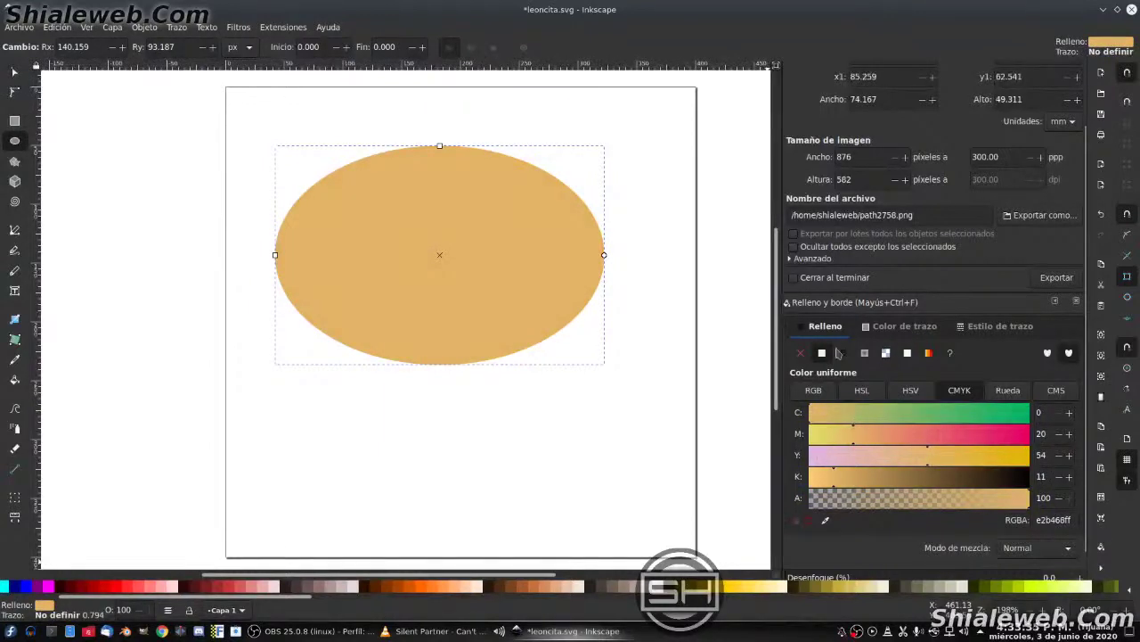
- In RGB, raise B to 118 and G to about 201, giving e2c976ff
left_click(814, 391)
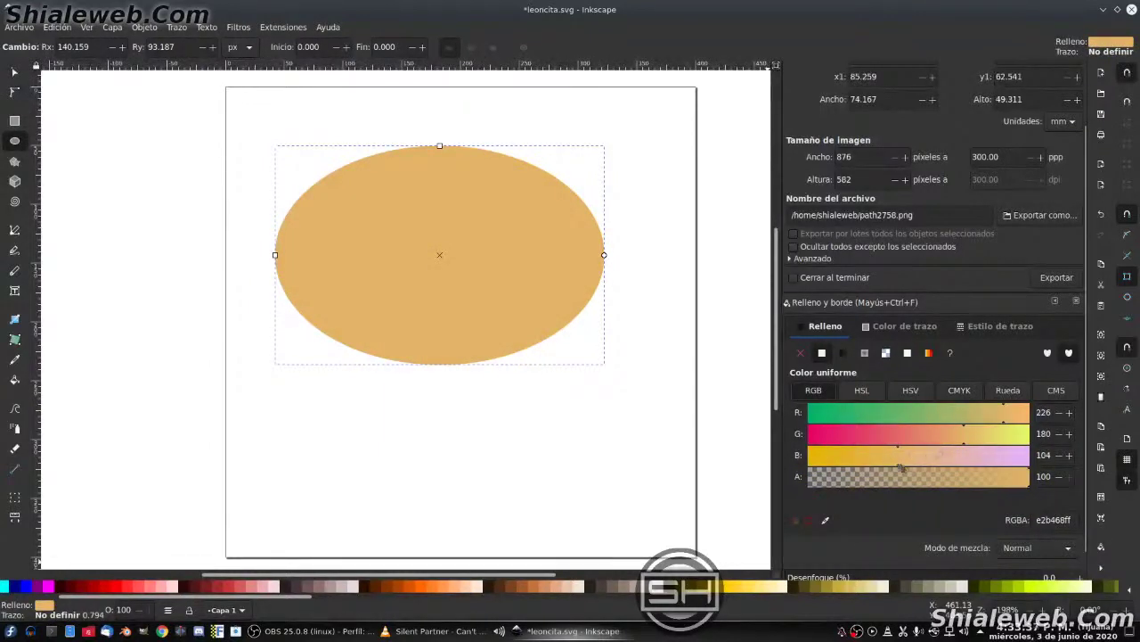
left_click_drag(900, 467, 910, 465)
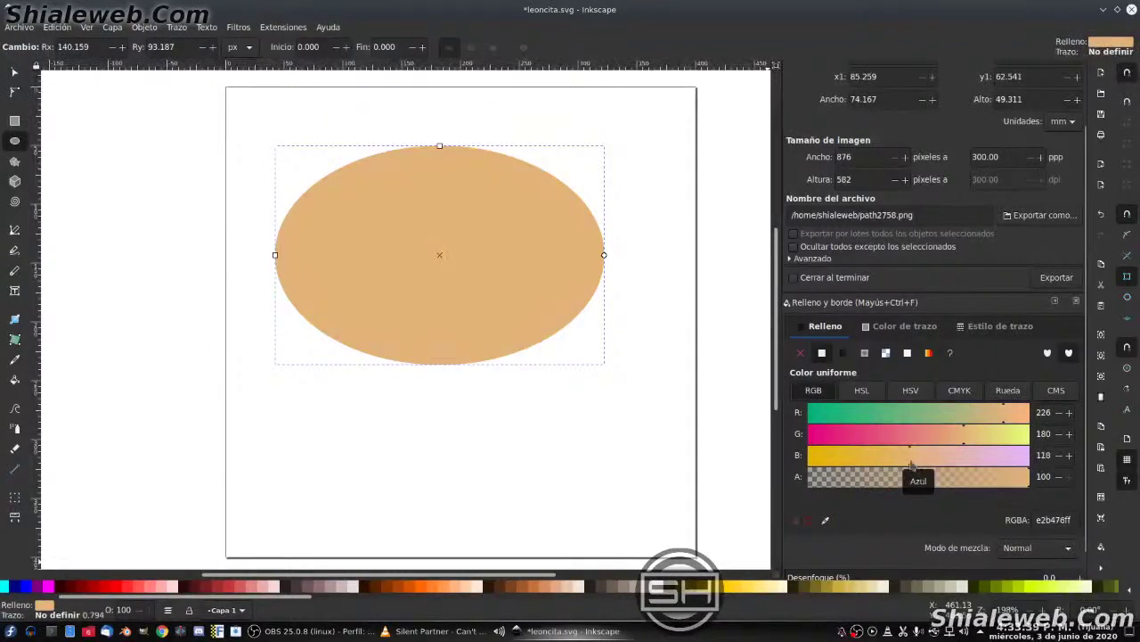
left_click_drag(971, 438, 980, 442)
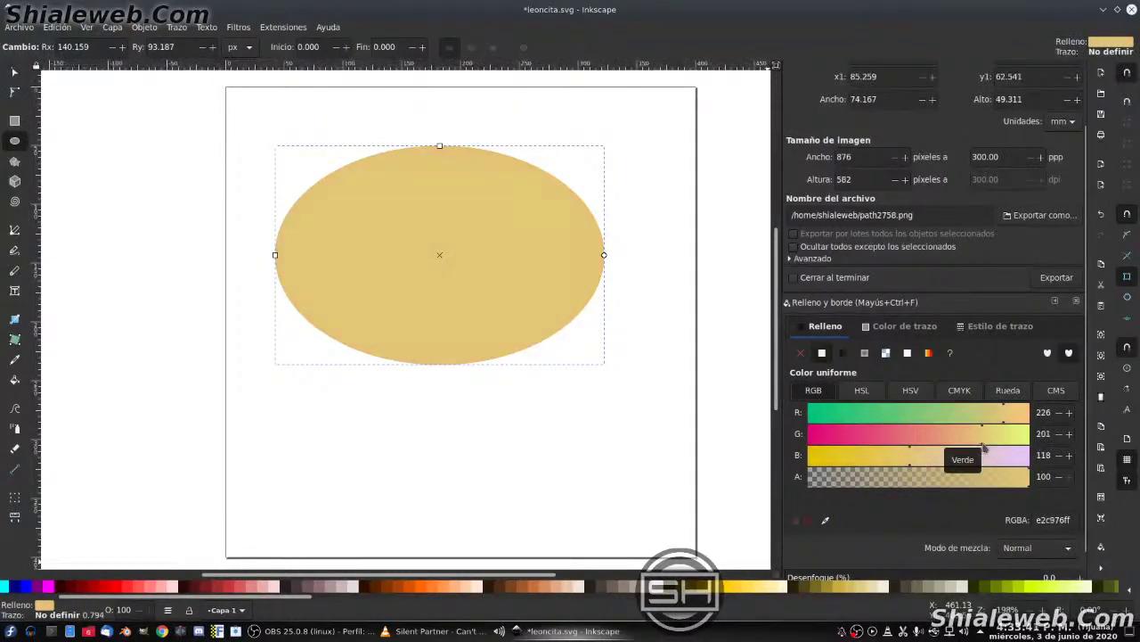
- Resize the ellipse with the Selector to make it narrower and taller
key("s")
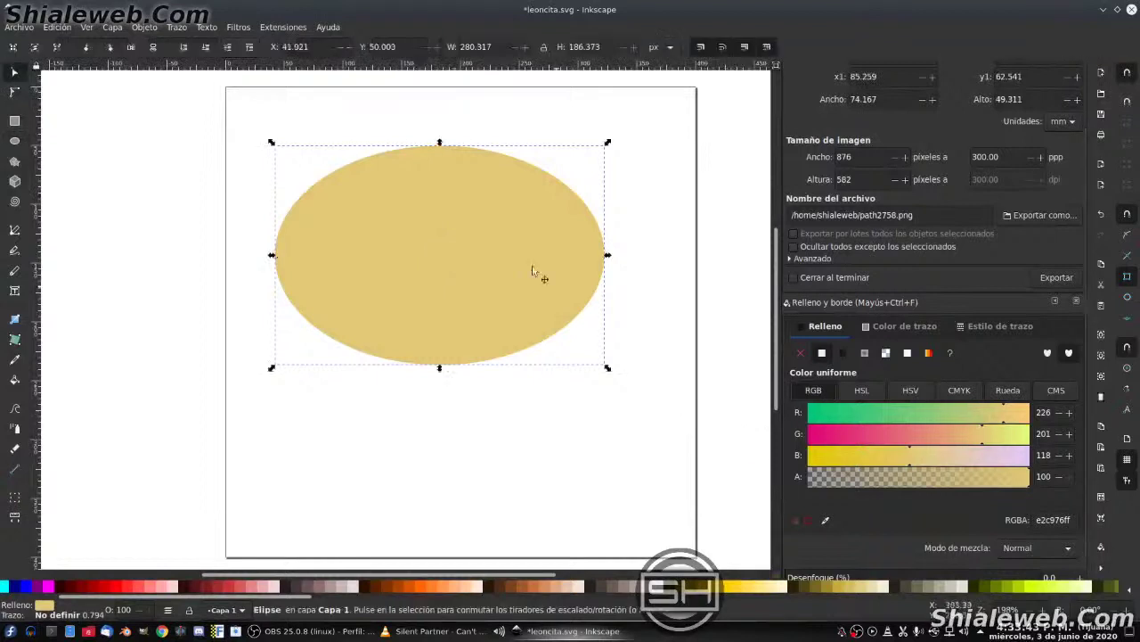
mouse_move(608, 367)
left_mouse_down()
mouse_move(551, 390)
mouse_move(554, 375)
left_mouse_up()
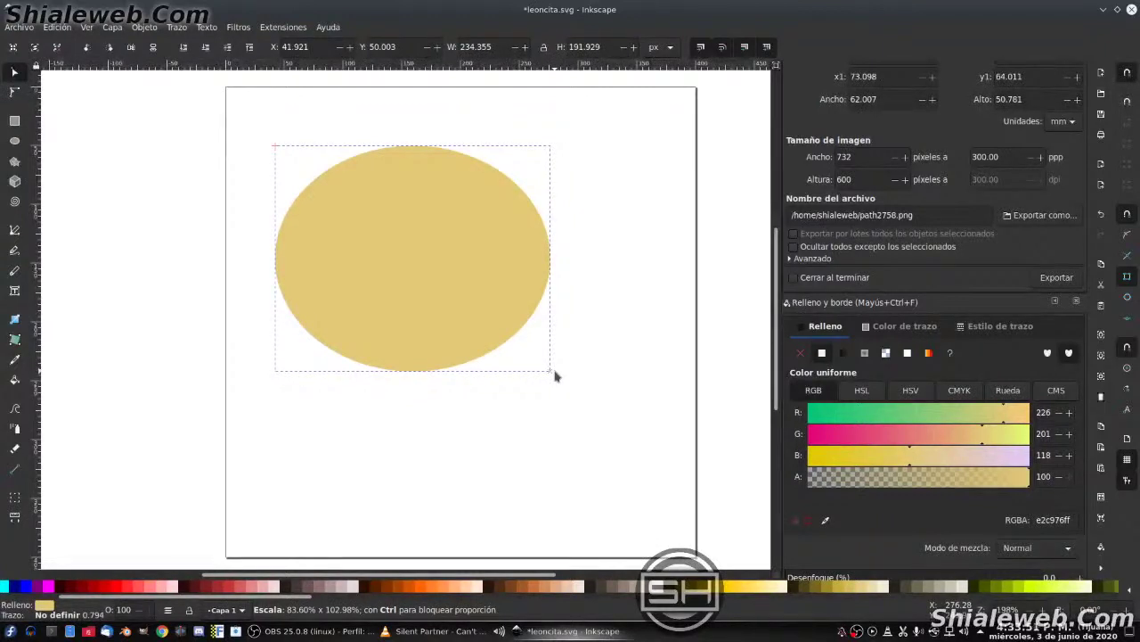
left_click_drag(554, 375, 554, 375)
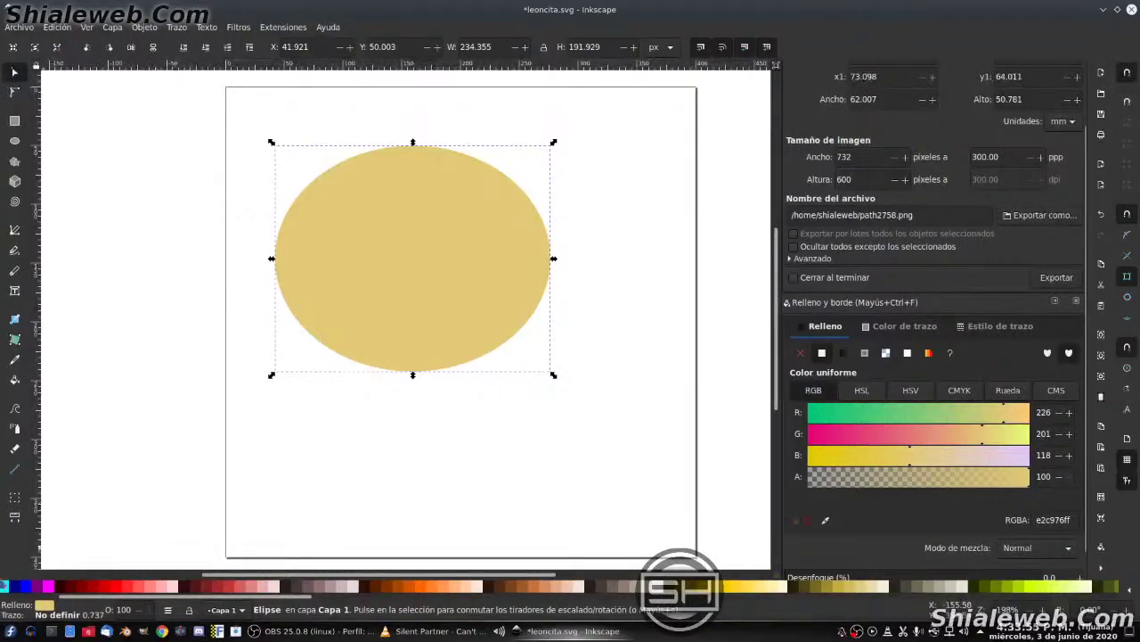
- Give the ellipse a black outline with a 5 px stroke width
scroll(27, 587, "up", 5)
right_click(16, 586)
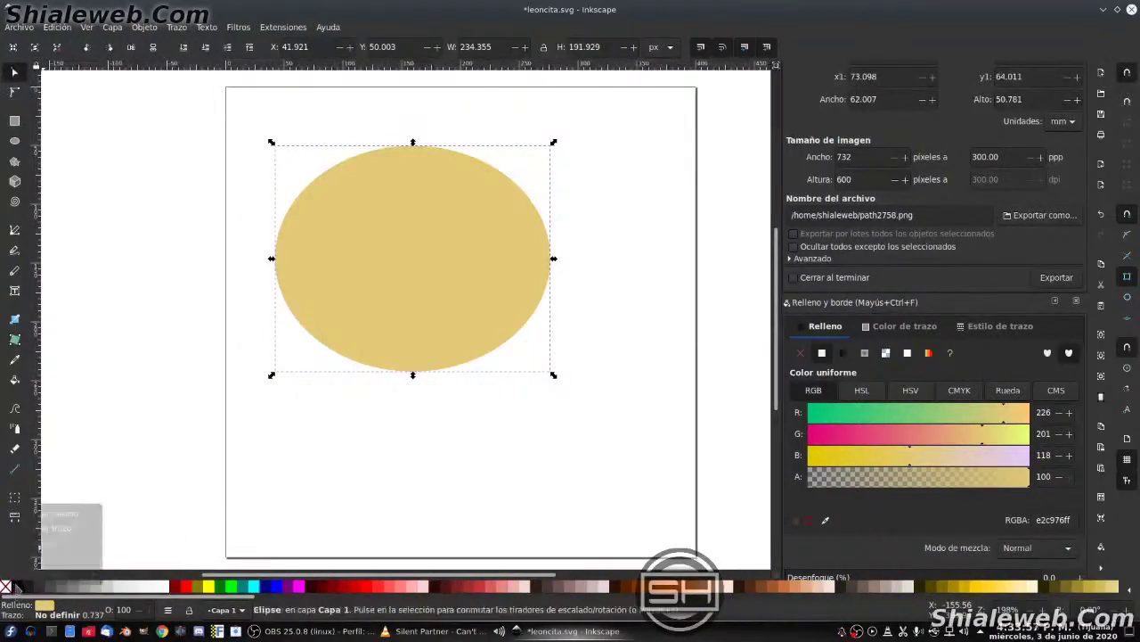
left_click(41, 531)
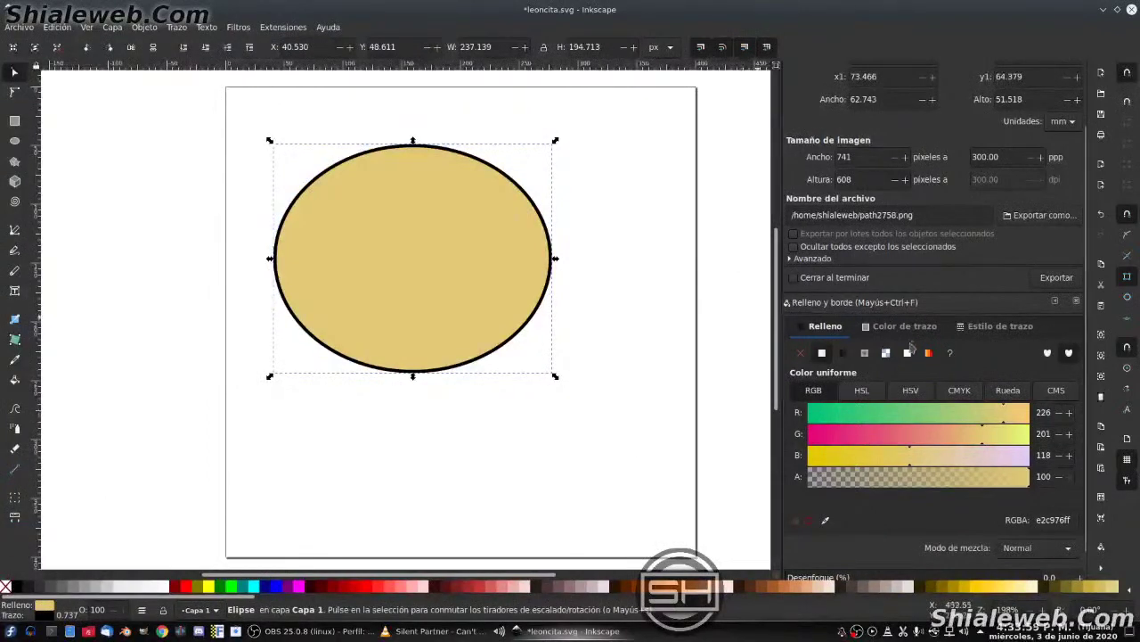
left_click(995, 328)
left_click(918, 353)
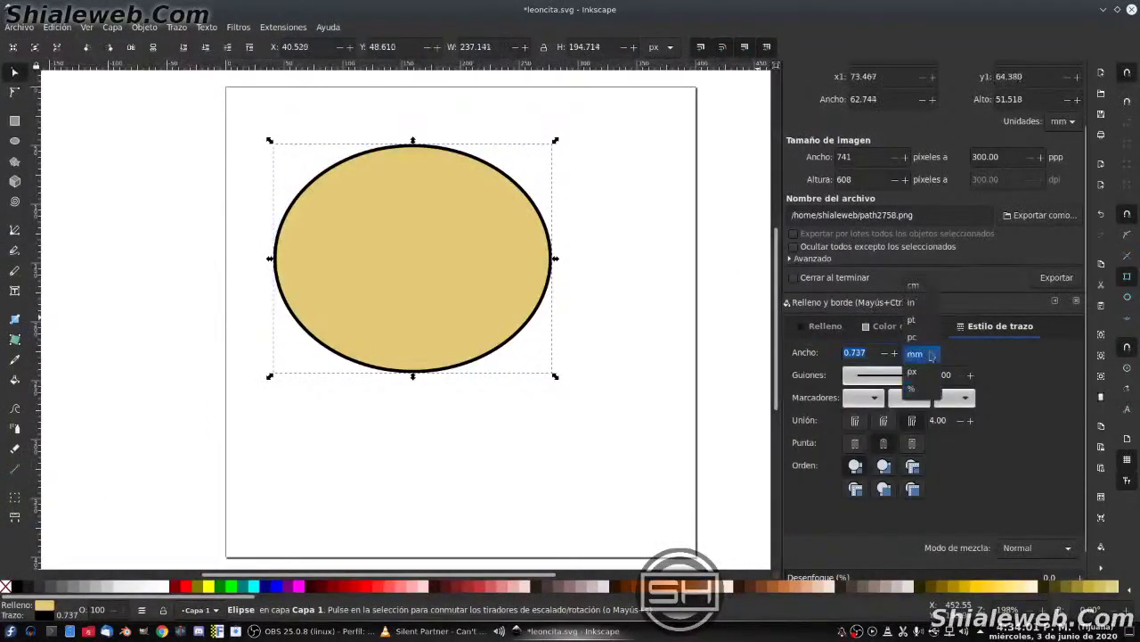
left_click(913, 370)
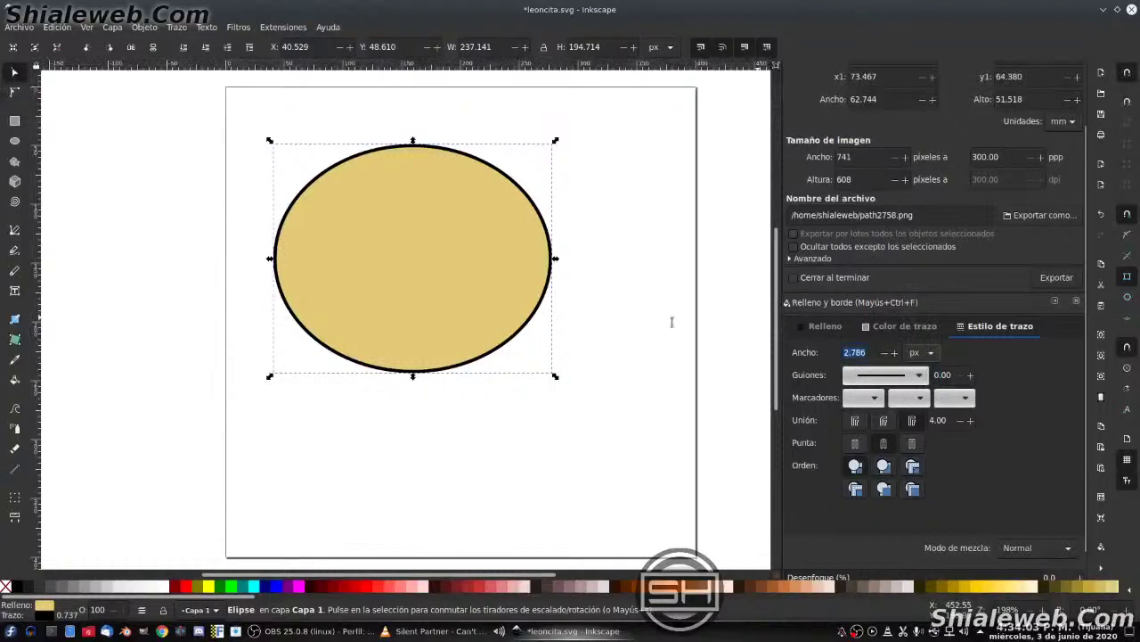
type("5.000")
key("Return")
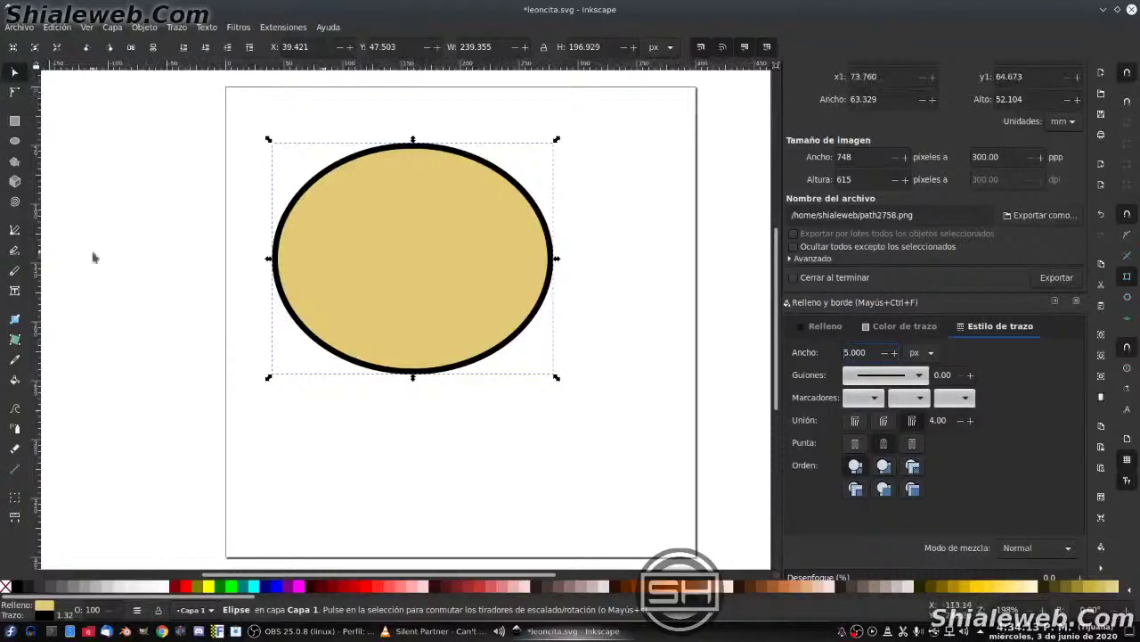
- Duplicate the ellipse below the original and convert the copy to a path
left_click(496, 188)
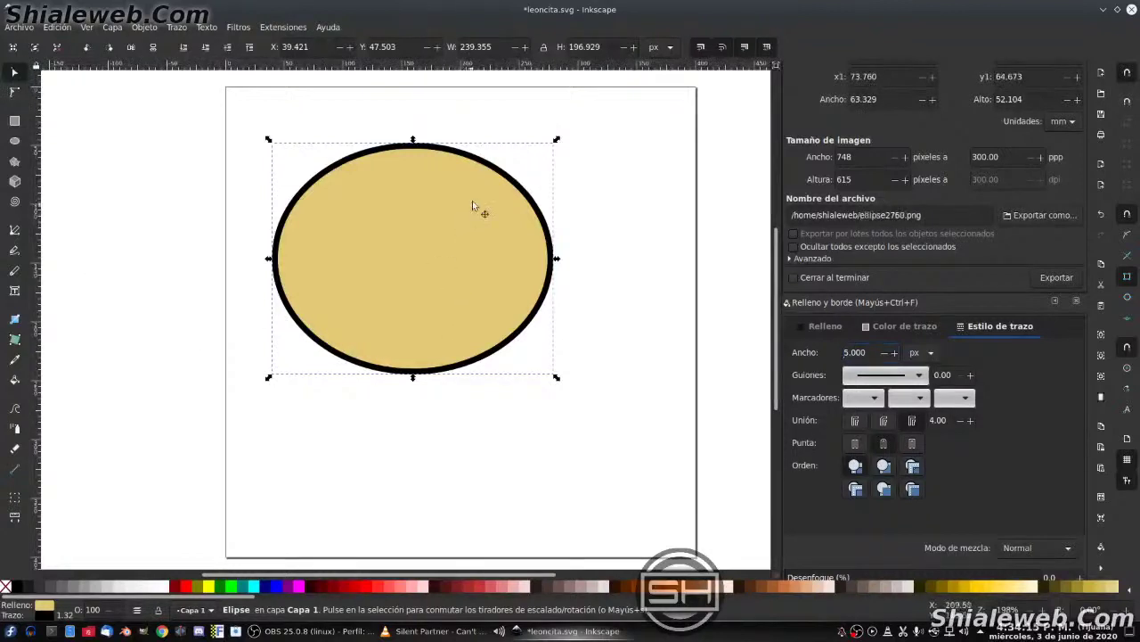
left_click_drag(414, 260, 276, 264)
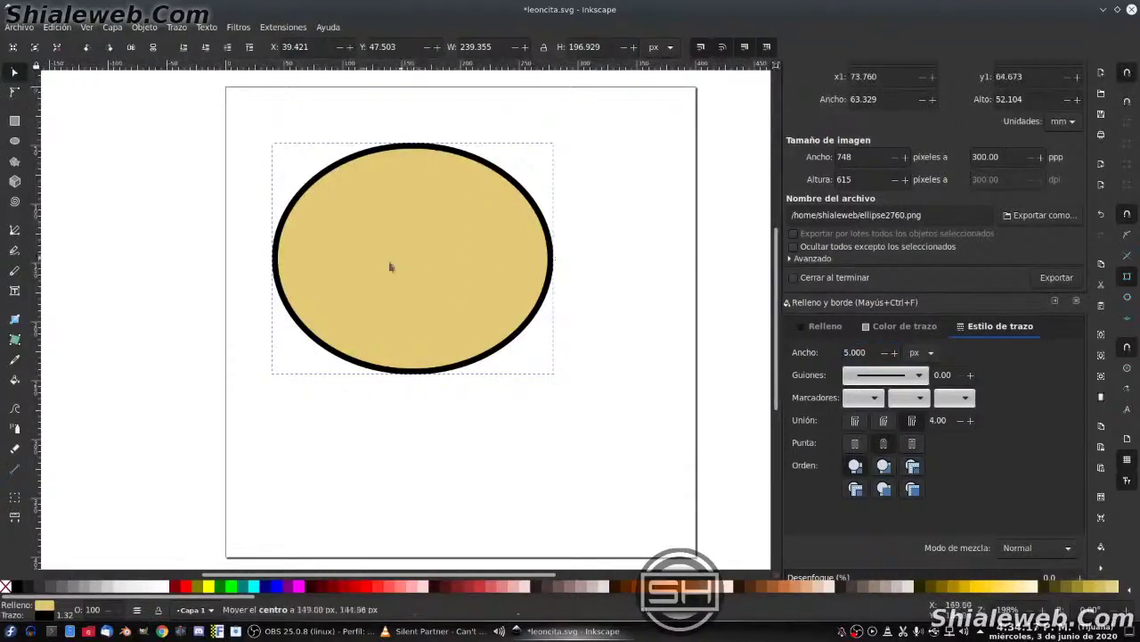
key("ctrl+d")
left_click_drag(412, 198, 416, 372)
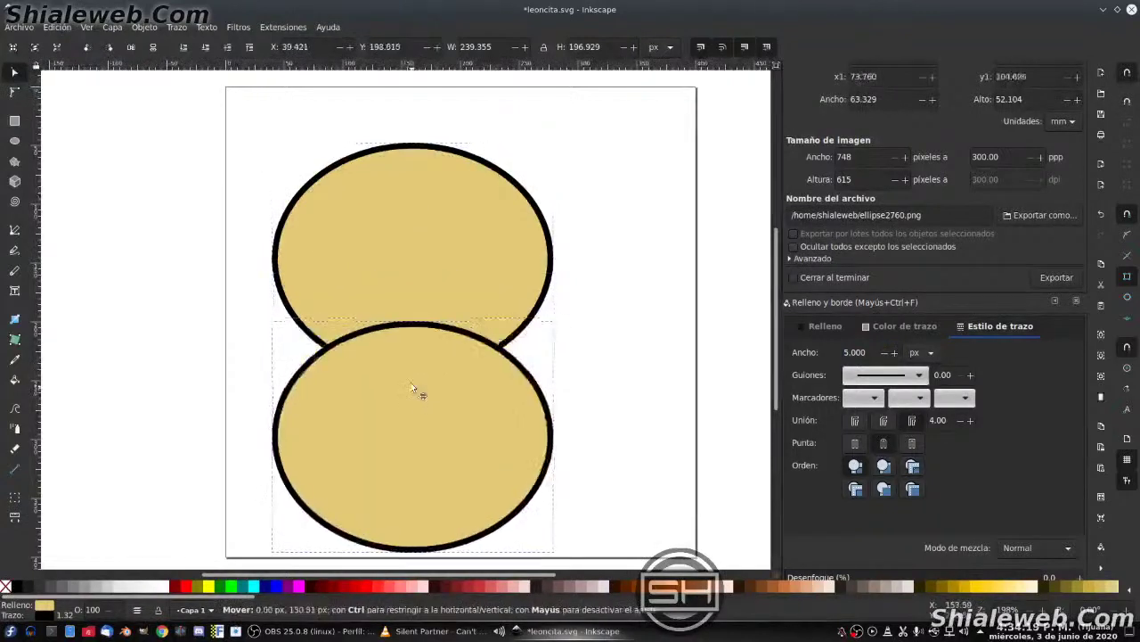
left_click(177, 27)
left_click(200, 39)
- Delete the copy's right-half nodes and pull the left node outward into a teardrop
key("n")
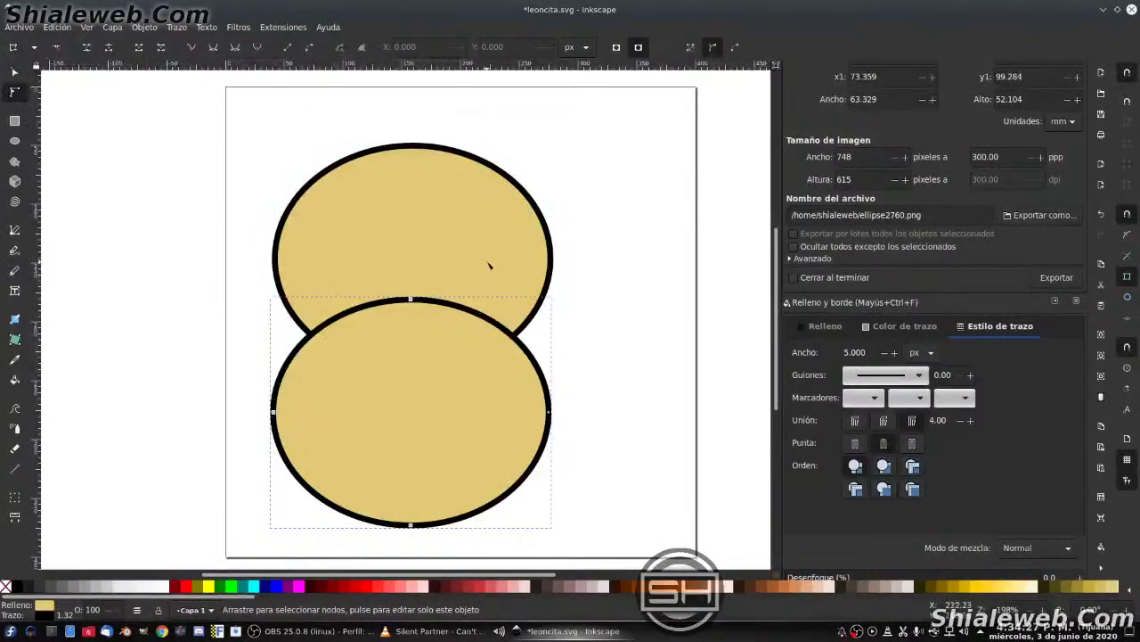
mouse_move(184, 229)
left_mouse_down()
mouse_move(398, 537)
mouse_move(382, 525)
left_mouse_up()
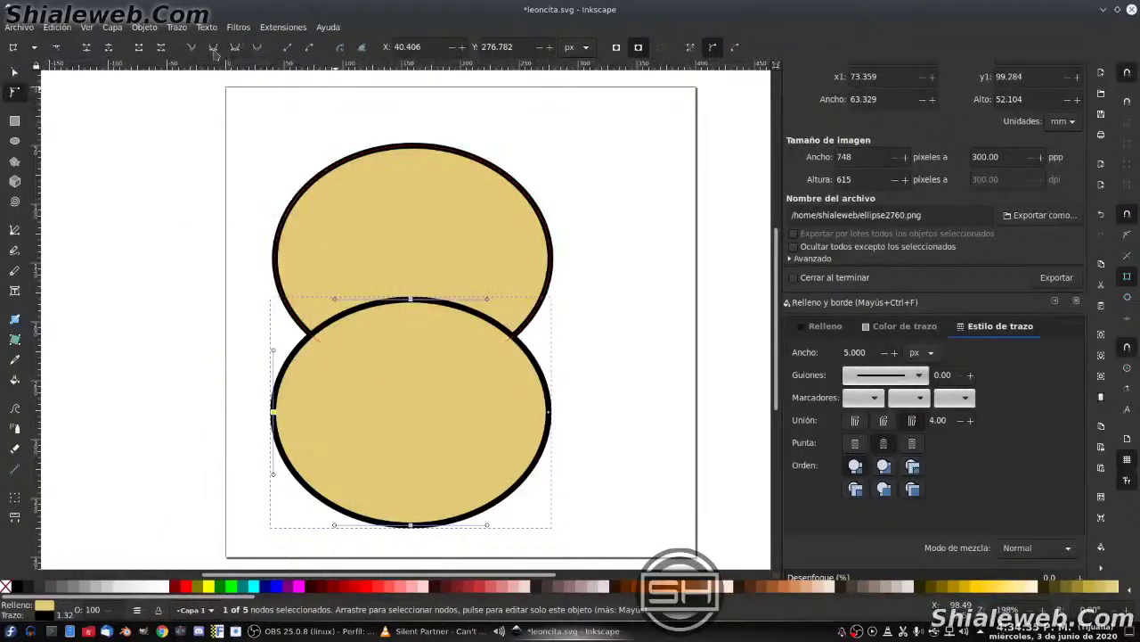
left_click(257, 48)
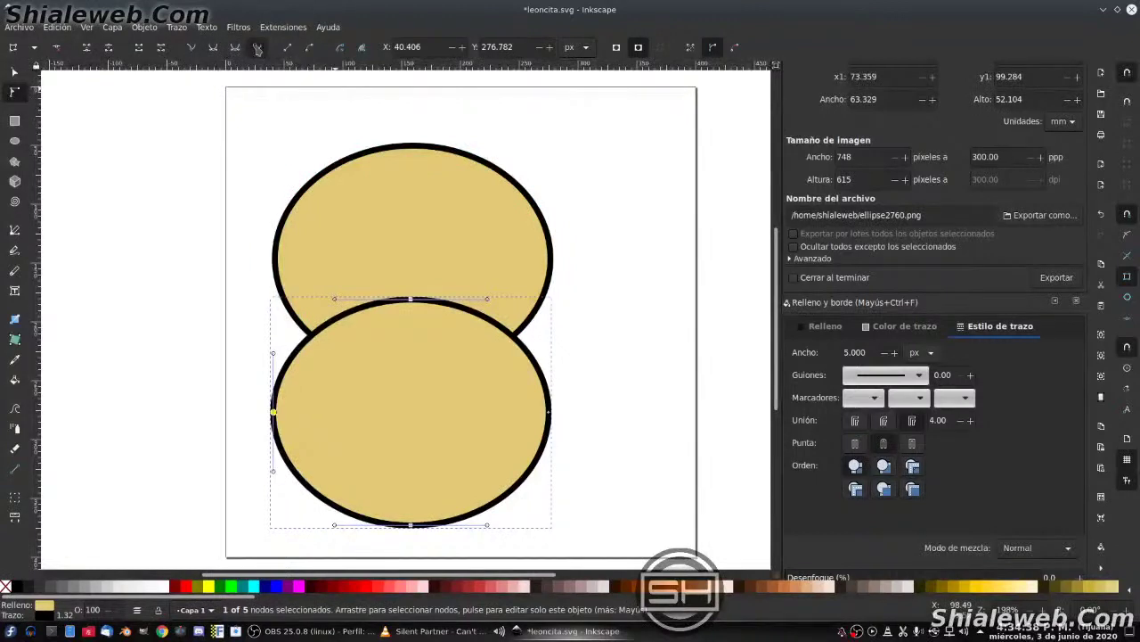
left_click(191, 48)
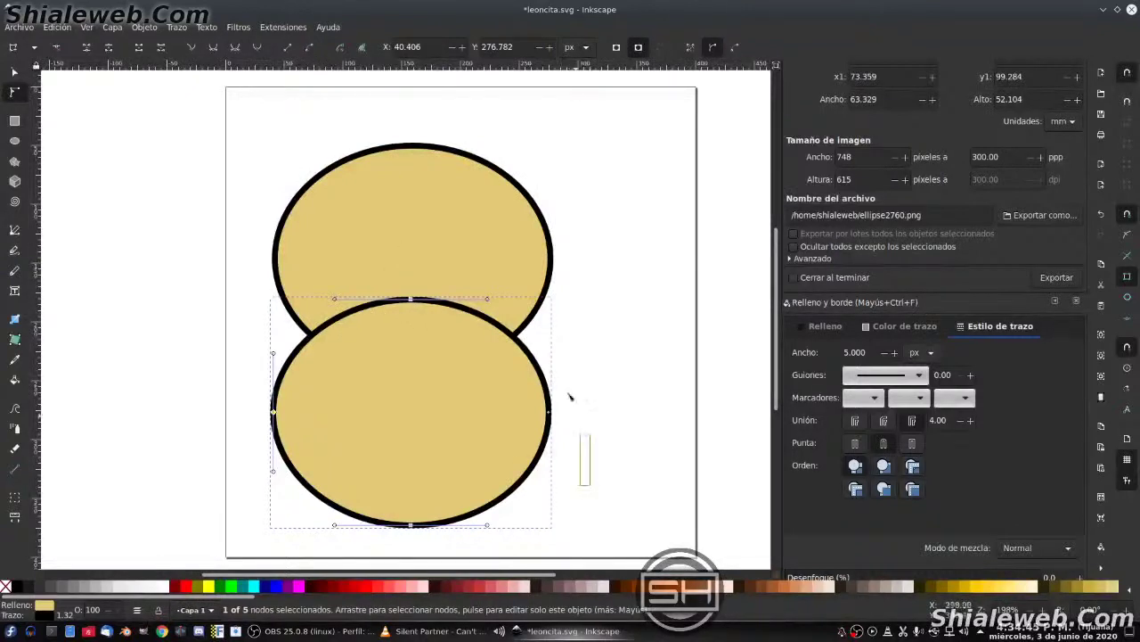
key("Delete")
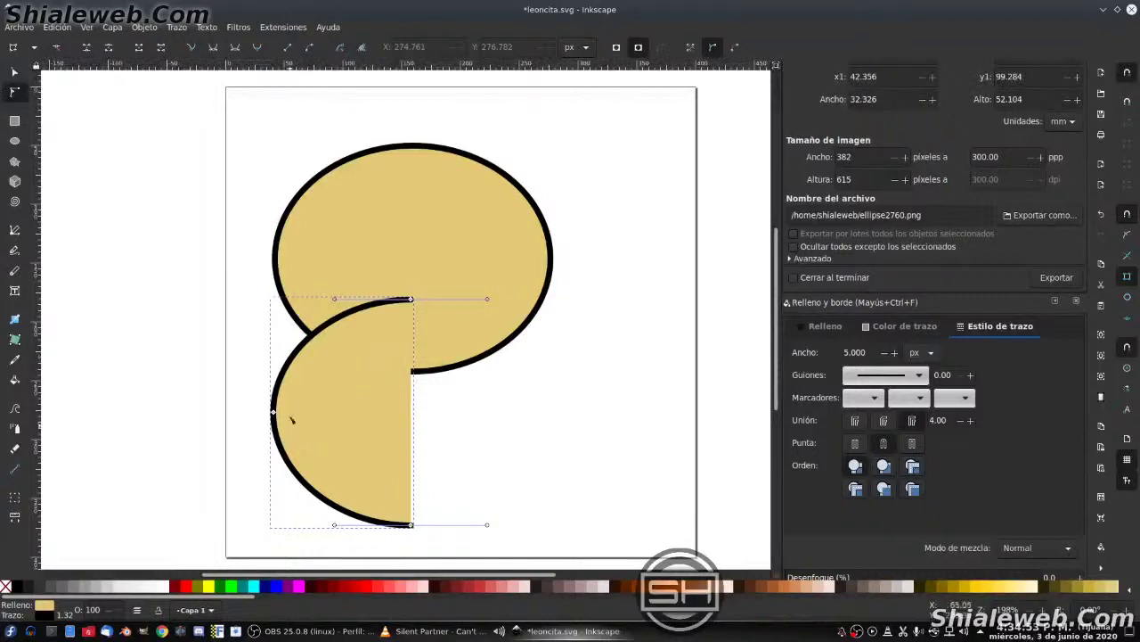
mouse_move(271, 410)
left_mouse_down()
mouse_move(206, 403)
mouse_move(179, 361)
left_mouse_up()
- Move the teardrop and rotate it about 140°
key("s")
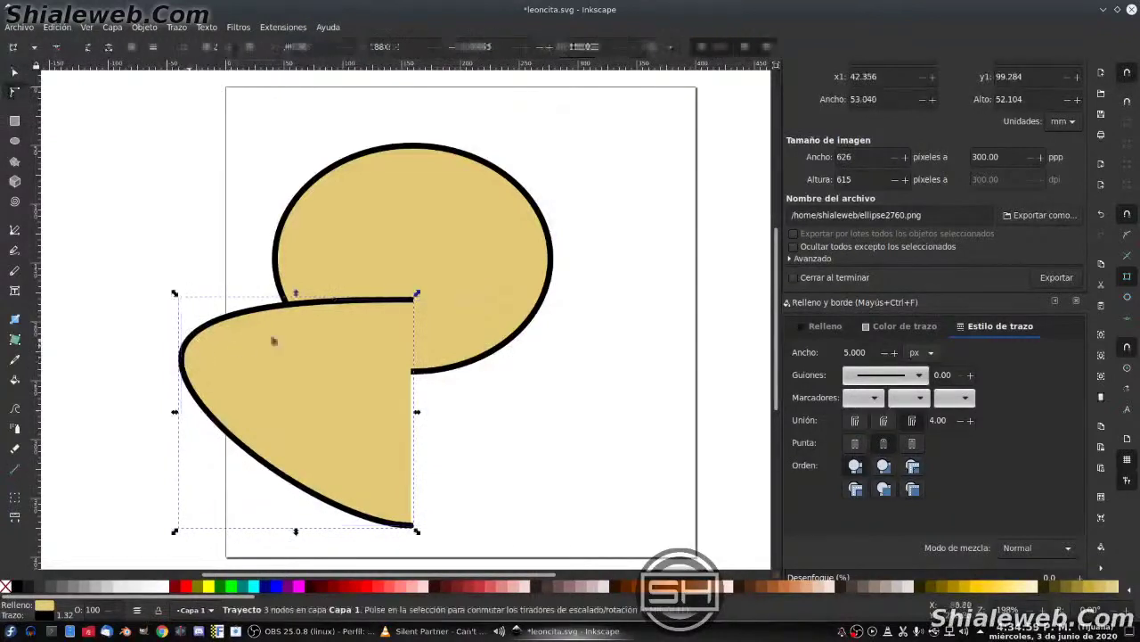
mouse_move(326, 325)
left_mouse_down()
mouse_move(473, 227)
mouse_move(212, 420)
mouse_move(232, 446)
left_mouse_up()
left_click(528, 210)
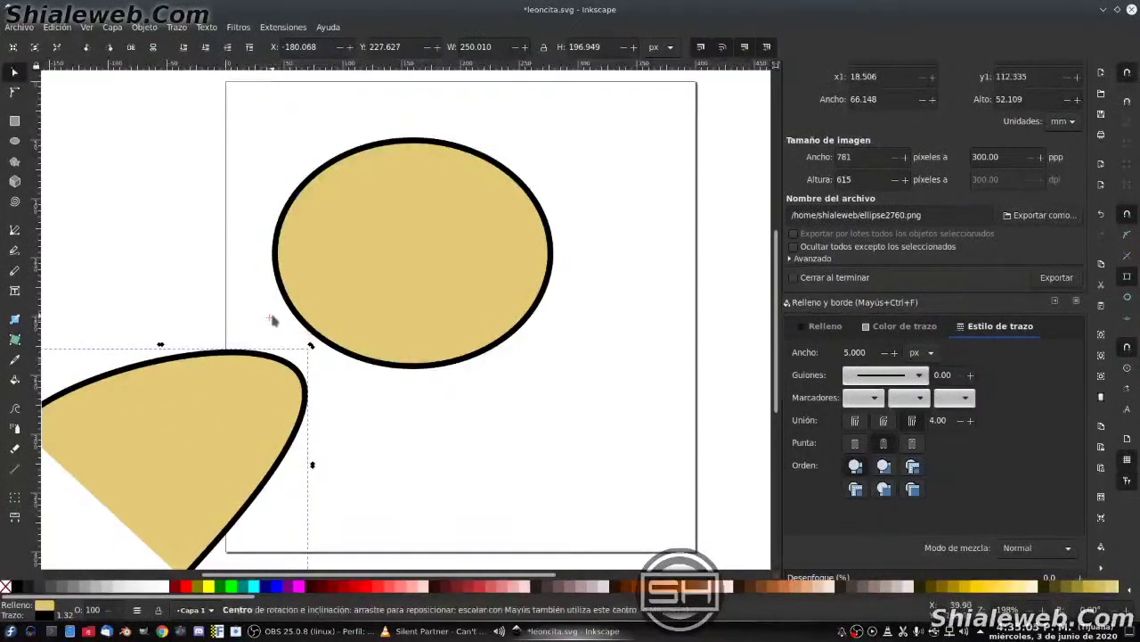
- Move the teardrop down and right so its tip touches the ellipse's lower edge
left_click_drag(162, 529, 118, 499)
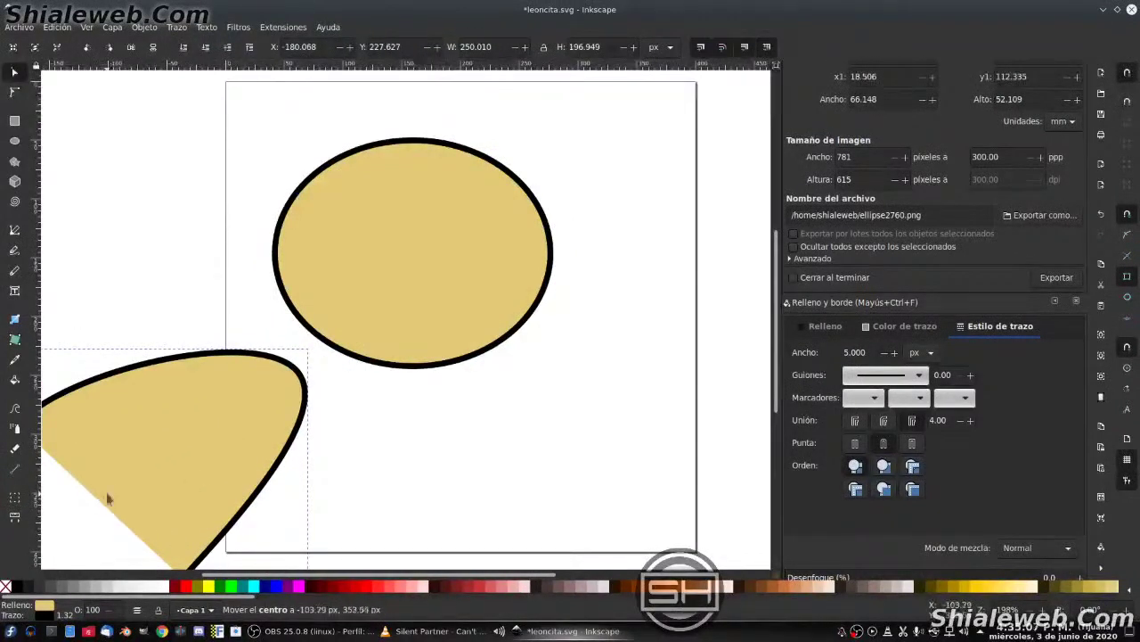
left_click_drag(273, 381, 534, 223)
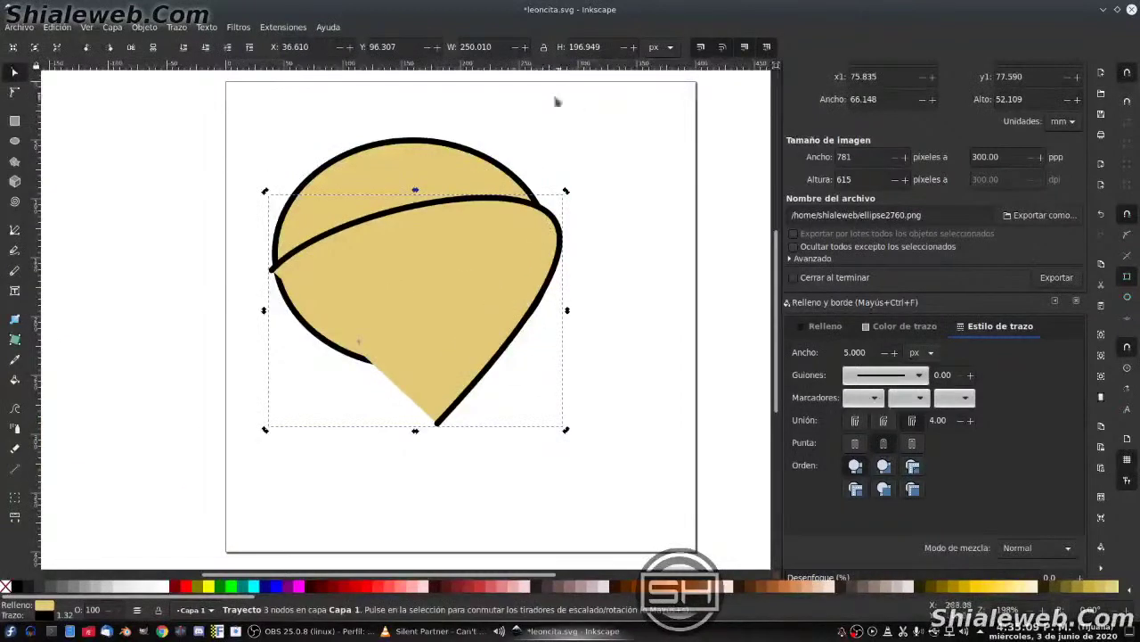
left_click_drag(447, 147, 105, 488)
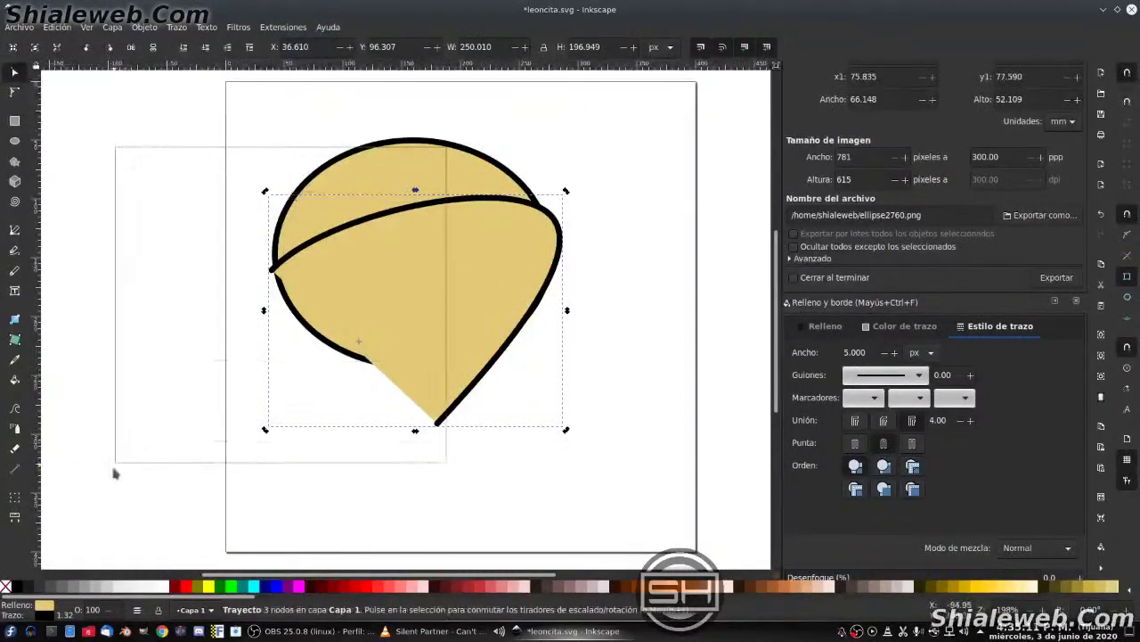
key("plus")
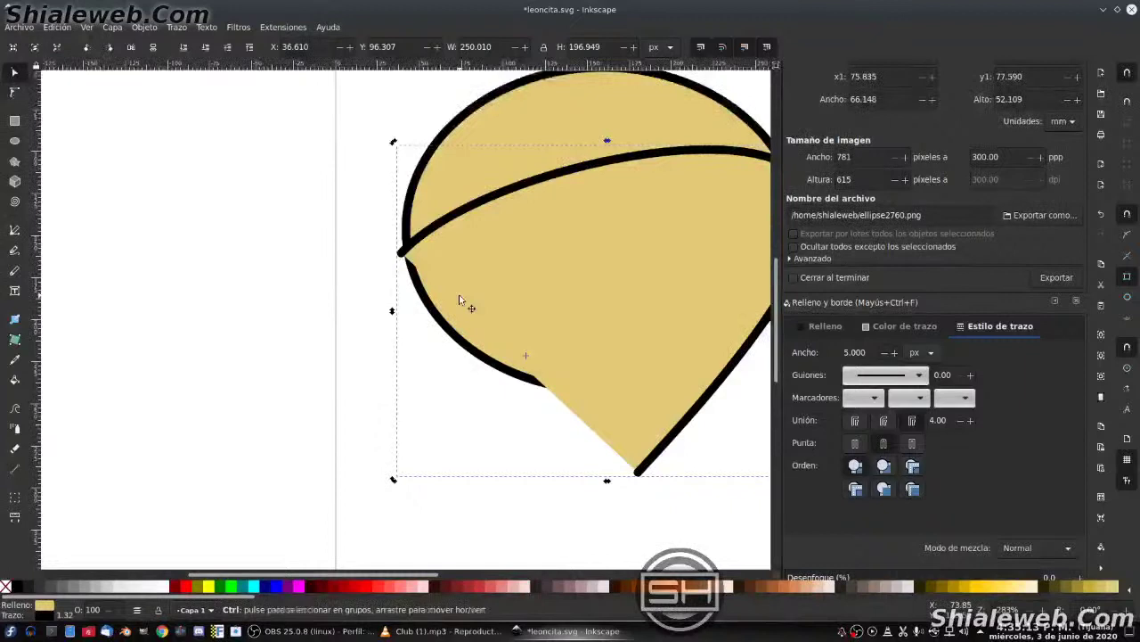
key("minus")
scroll(631, 250, "right", 3)
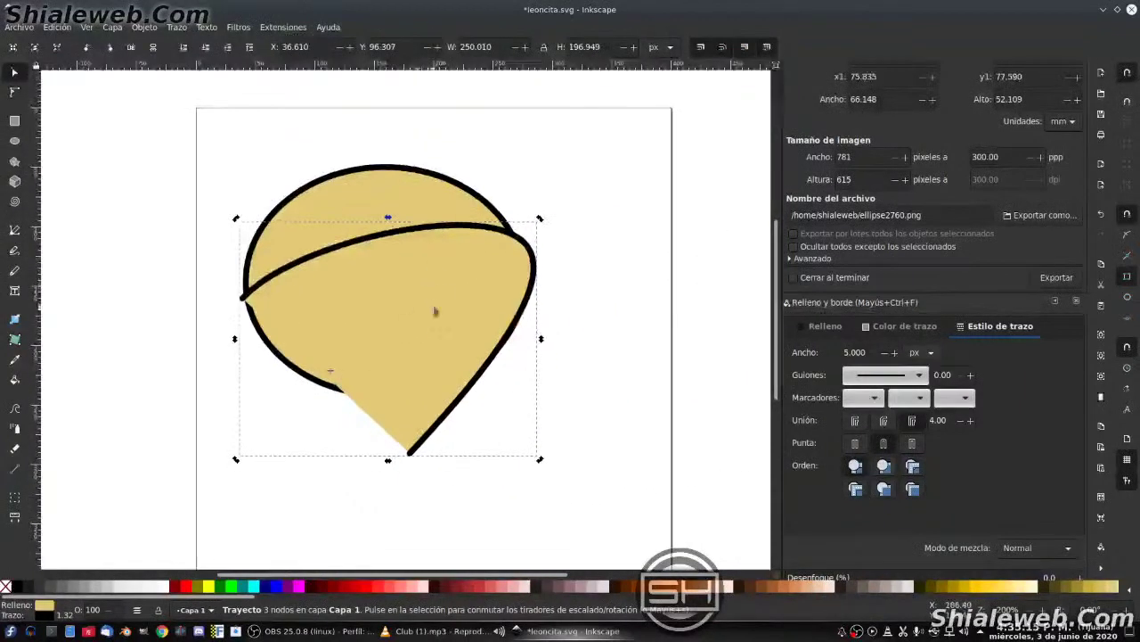
left_click_drag(513, 260, 581, 337)
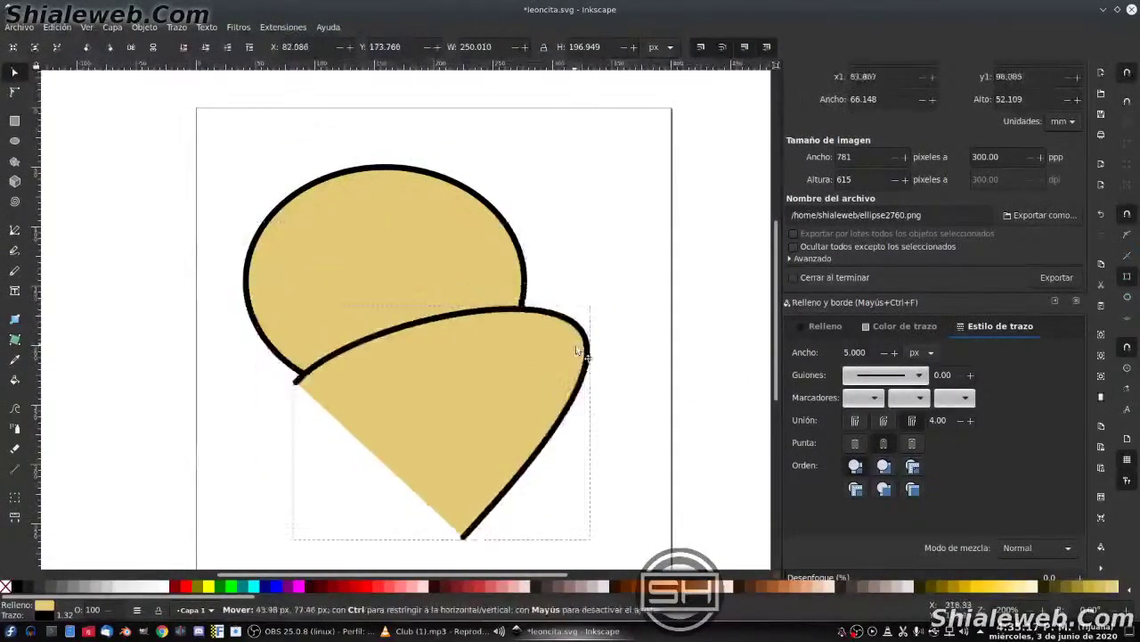
left_click_drag(318, 318, 477, 331)
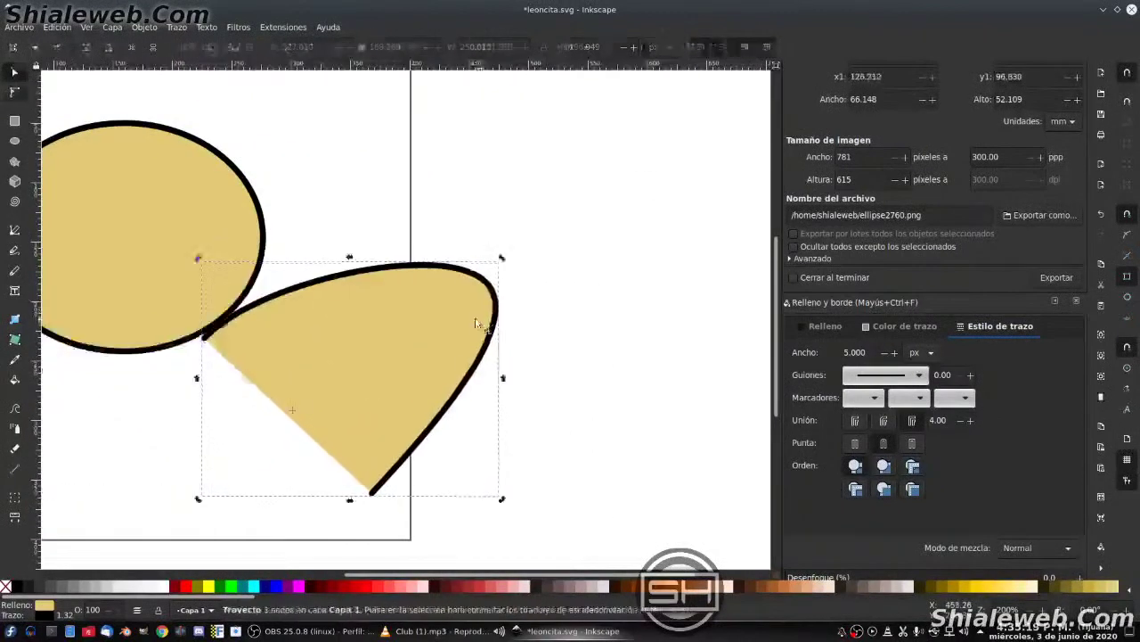
key("n")
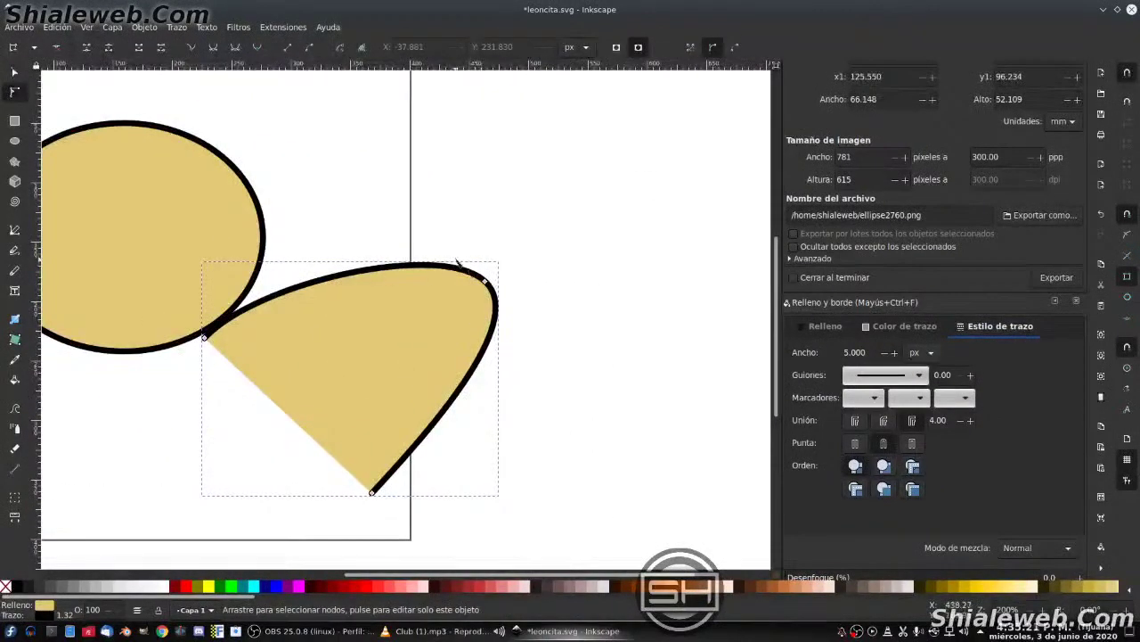
- Move the teardrop up-right and insert midpoint nodes along all its curves
key("a")
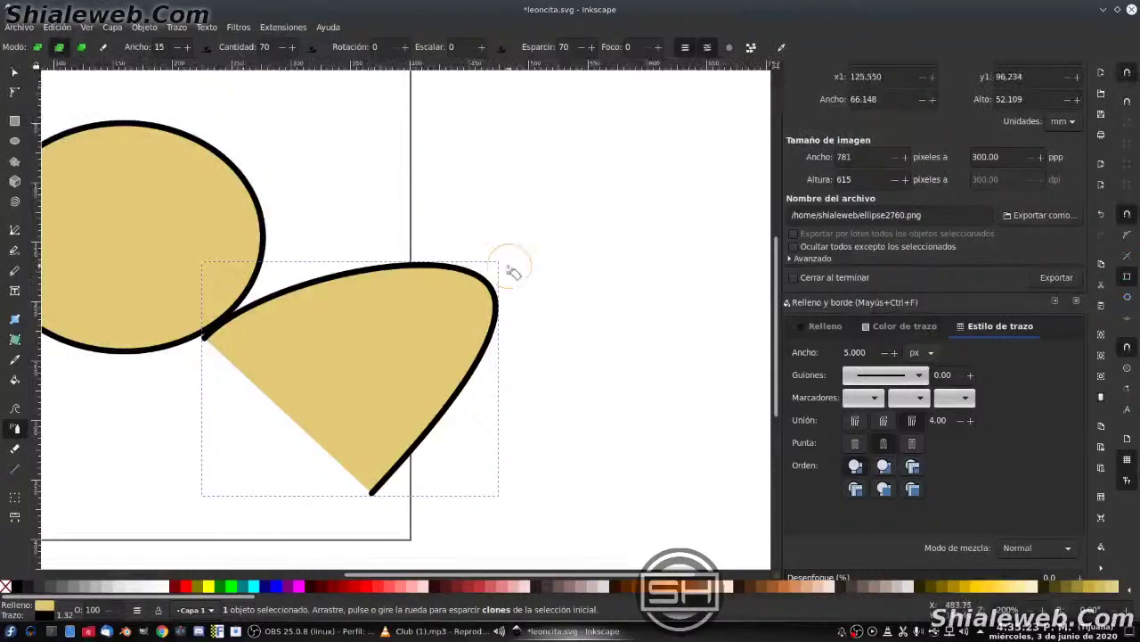
key("s")
left_click_drag(499, 298, 588, 239)
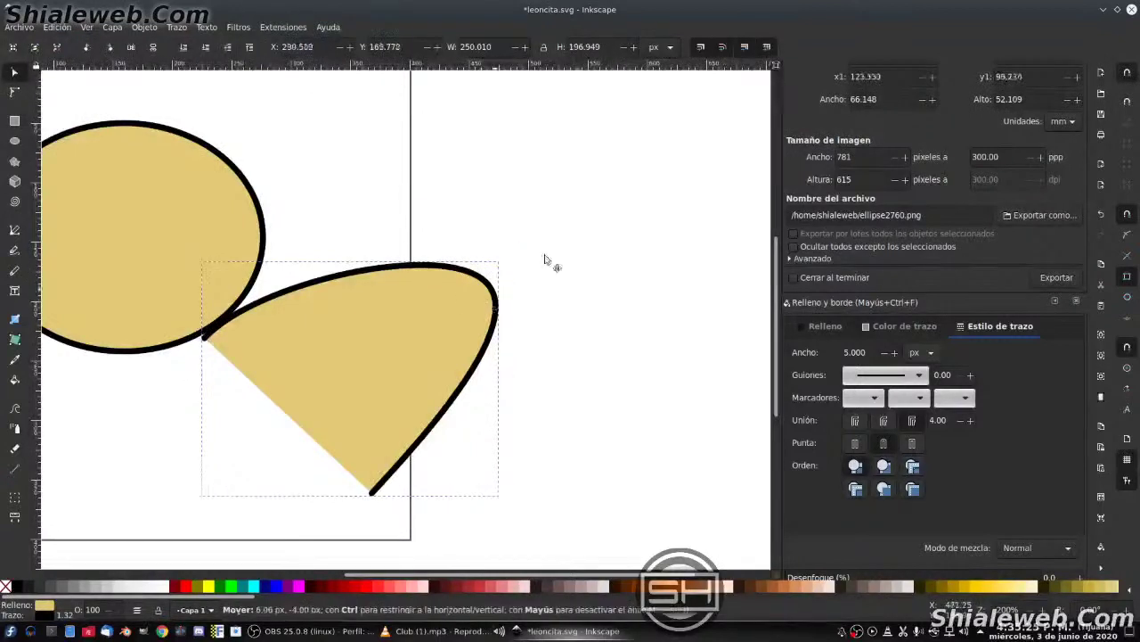
key("n")
left_click_drag(659, 486, 250, 127)
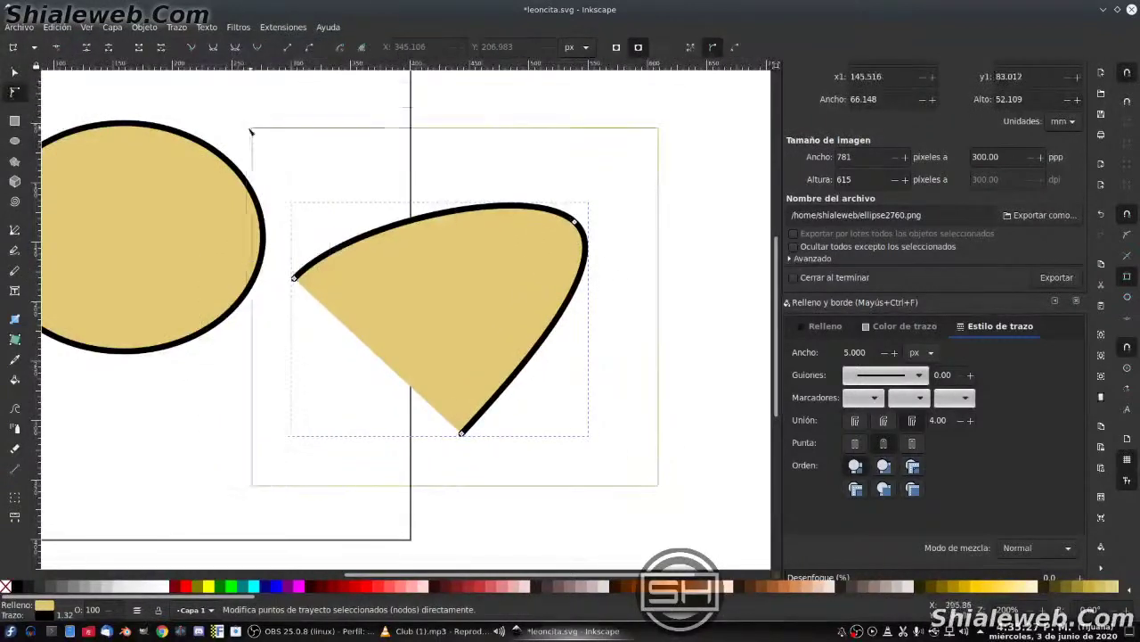
key("Insert")
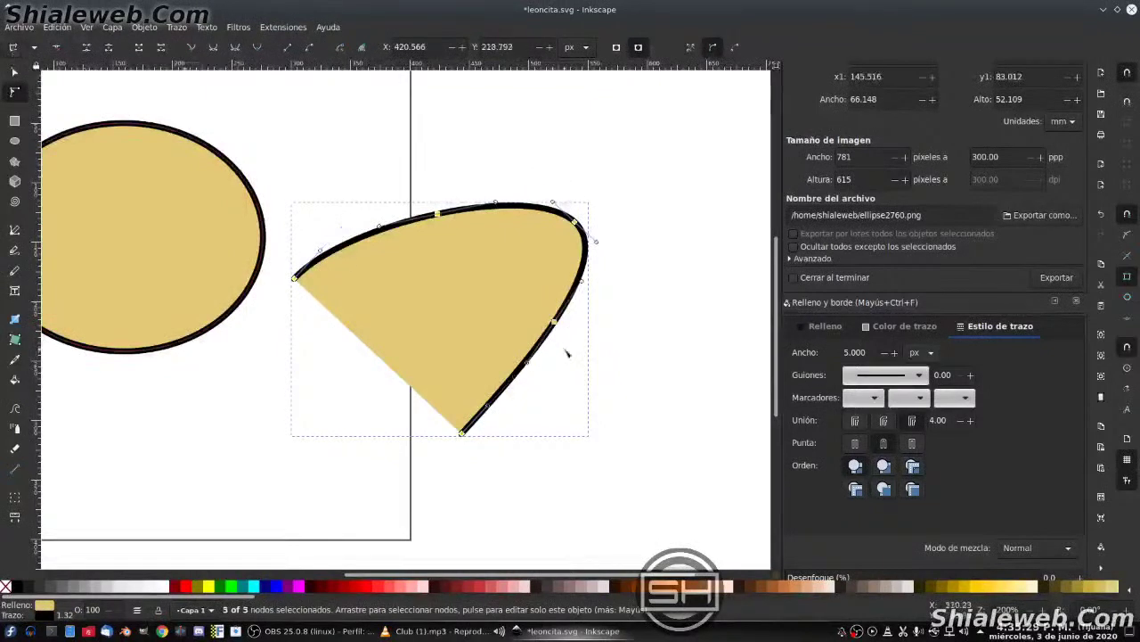
left_click(614, 420)
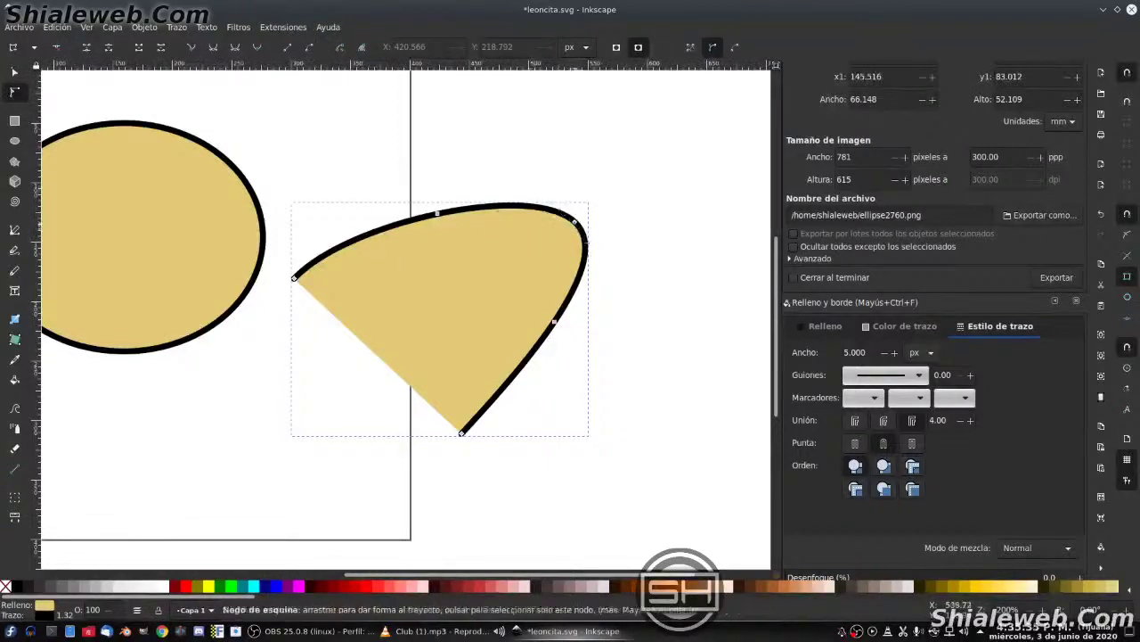
- Turn the upper-right node into a sharp corner and nudge it upward
left_click_drag(527, 185, 665, 289)
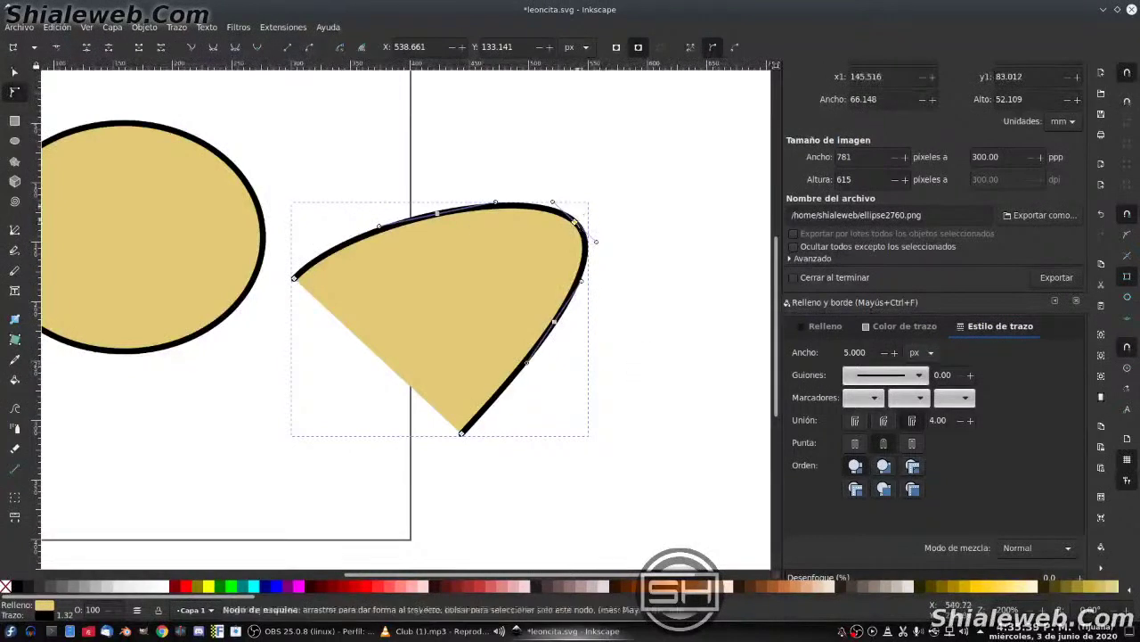
left_click_drag(596, 240, 607, 109)
key("ctrl+z")
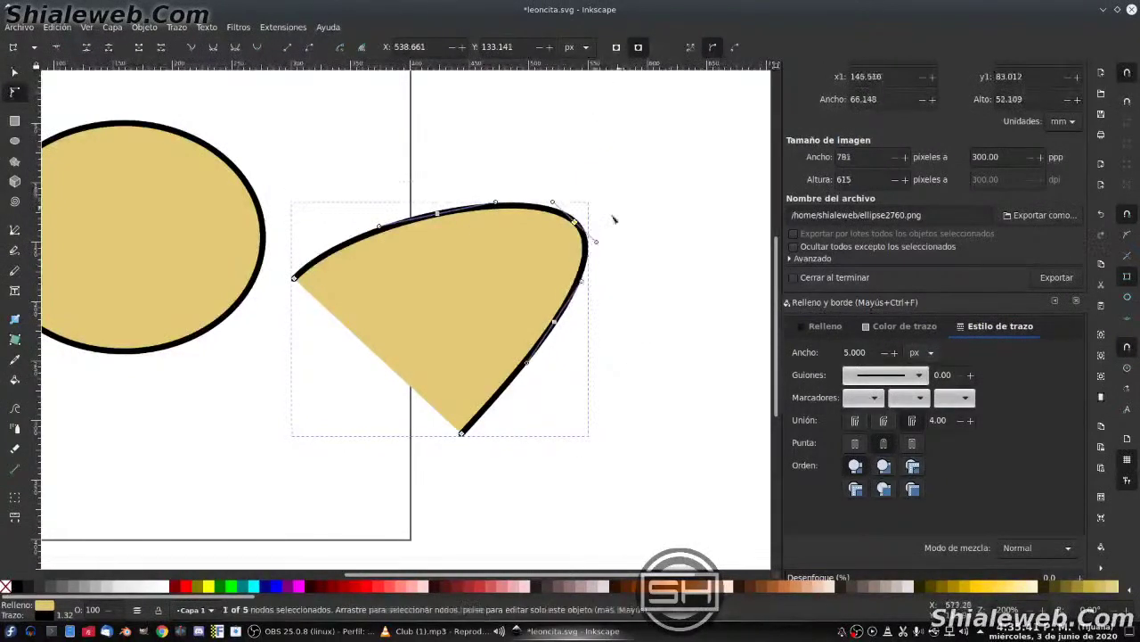
left_click_drag(596, 240, 573, 219)
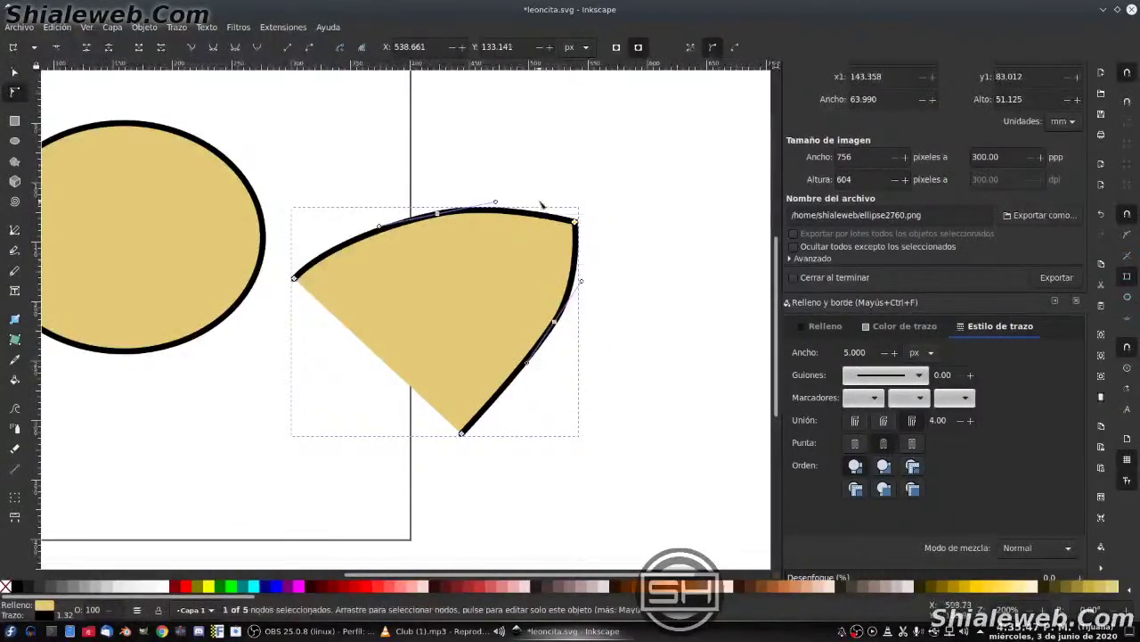
key("Up")
key("Up")
key("Up")
key("Up")
key("Up")
key("Up")
key("Up")
key("Up")
key("Up")
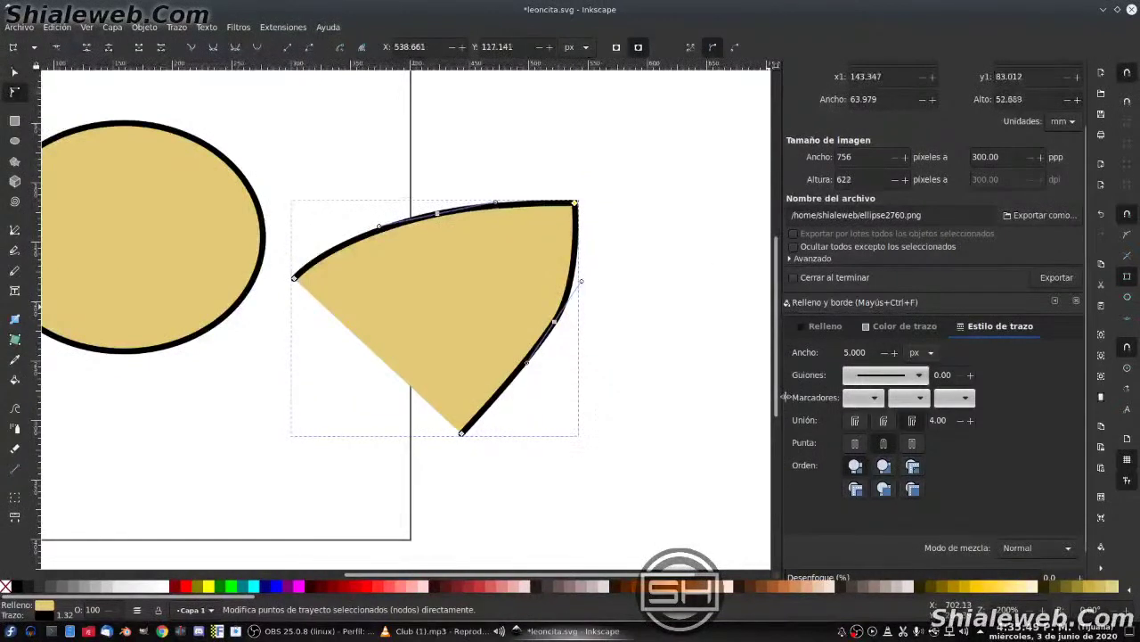
key("Up")
key("Up")
key("Up")
key("Up")
key("Up")
key("Up")
key("Up")
key("Up")
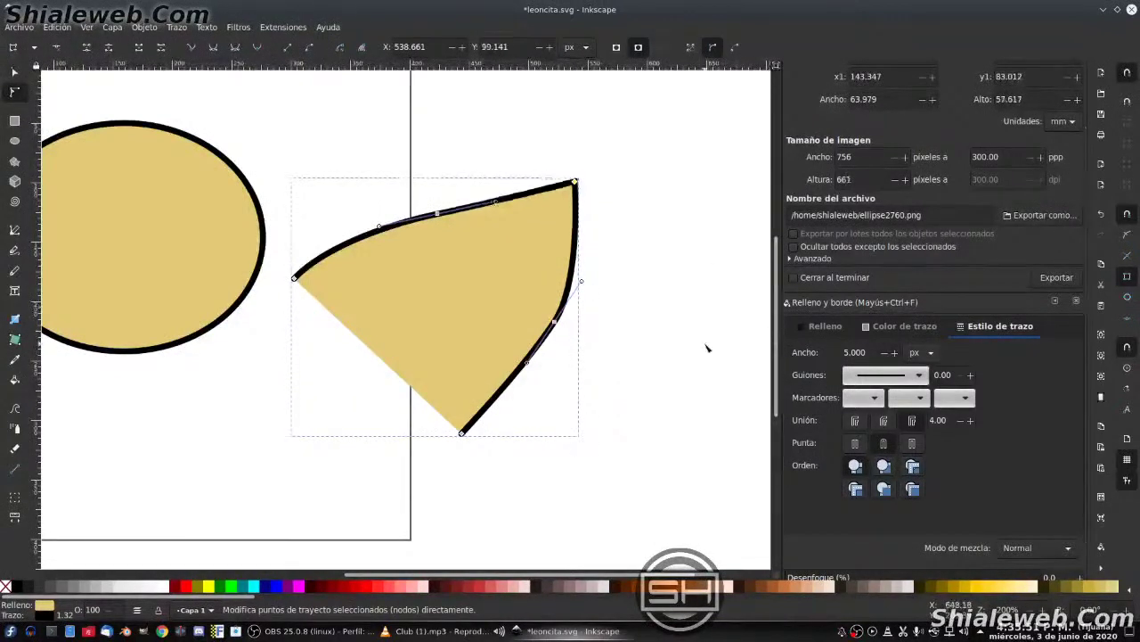
key("s")
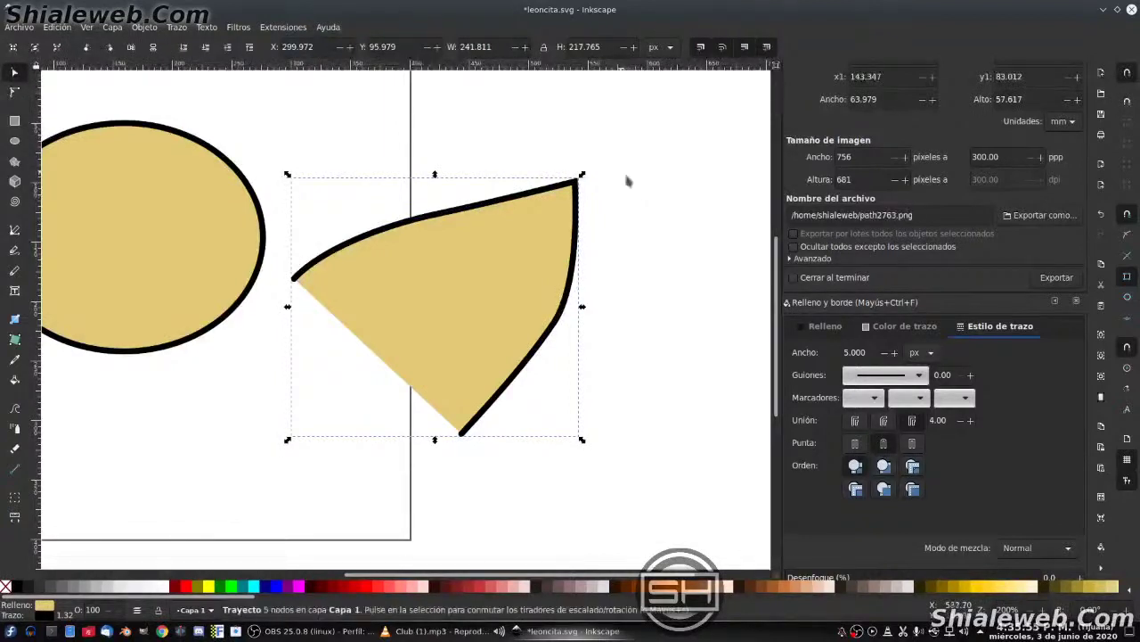
- Stamp a smaller leaf copy at the lower right and move the large leaf toward the oval
left_click_drag(583, 176, 412, 326)
key("n")
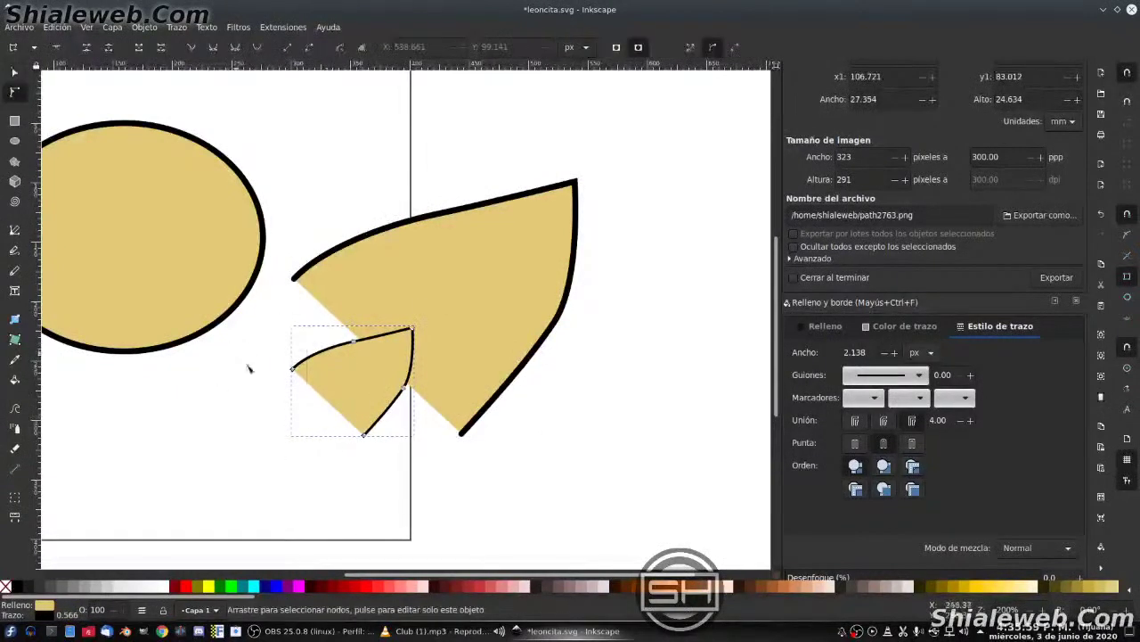
left_click_drag(234, 351, 378, 463)
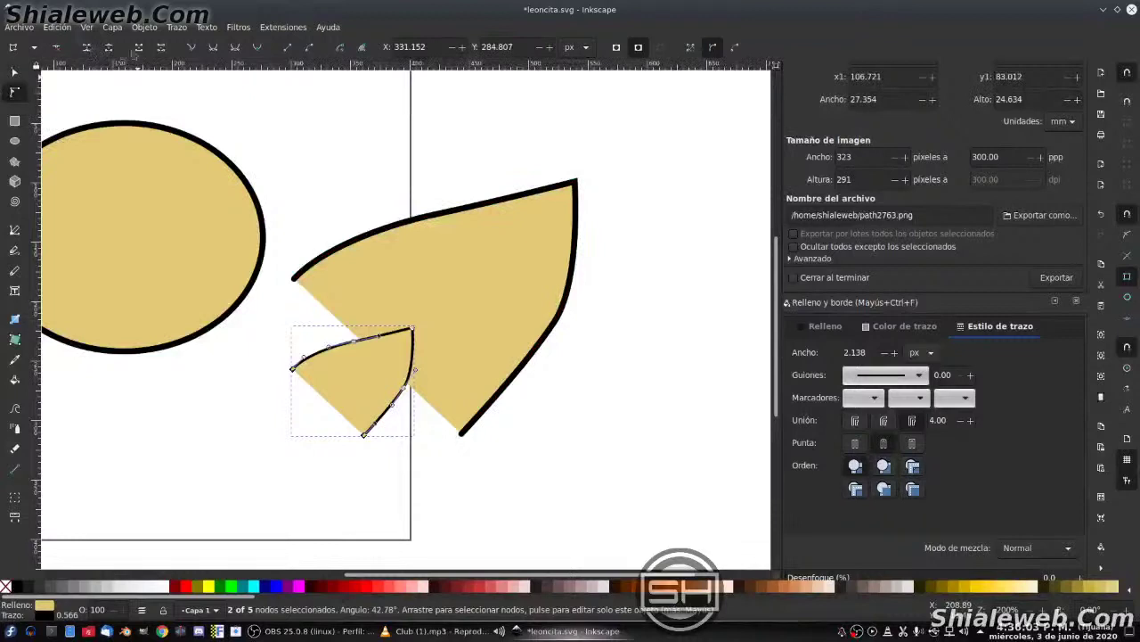
key("s")
mouse_move(424, 362)
left_mouse_down()
mouse_move(465, 308)
mouse_move(616, 385)
left_mouse_up()
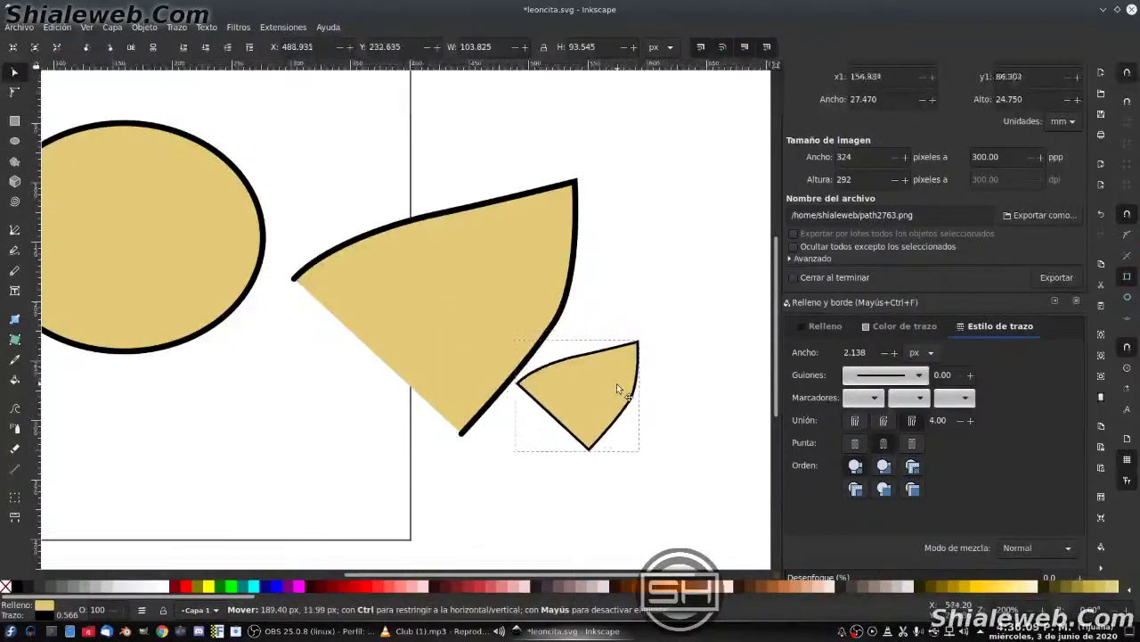
left_click_drag(617, 386, 654, 415)
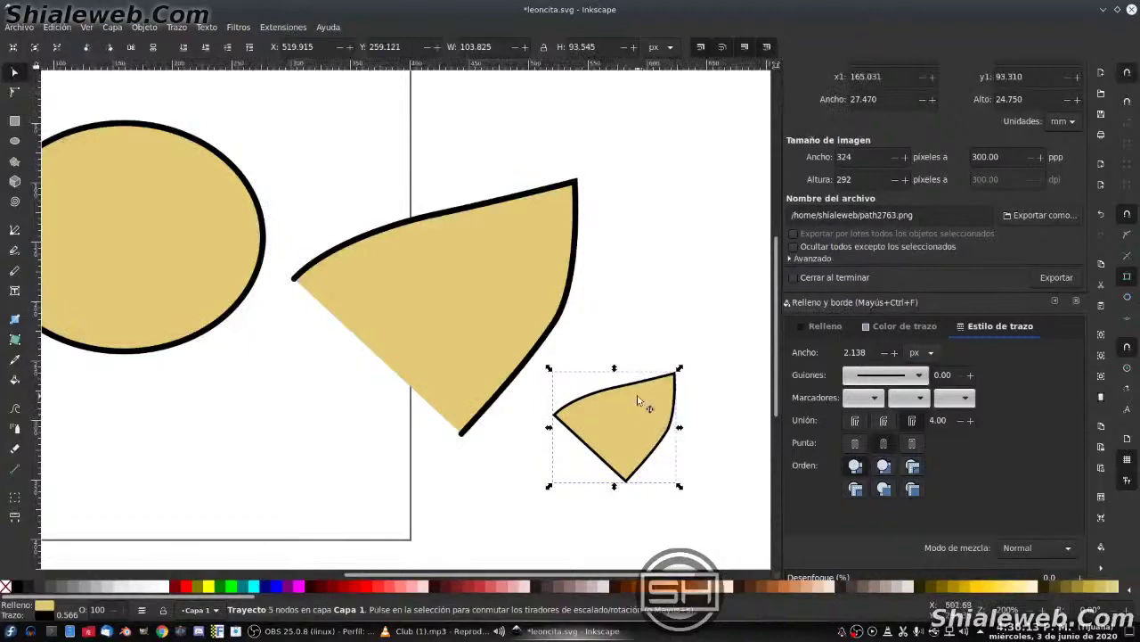
left_click_drag(475, 270, 371, 119)
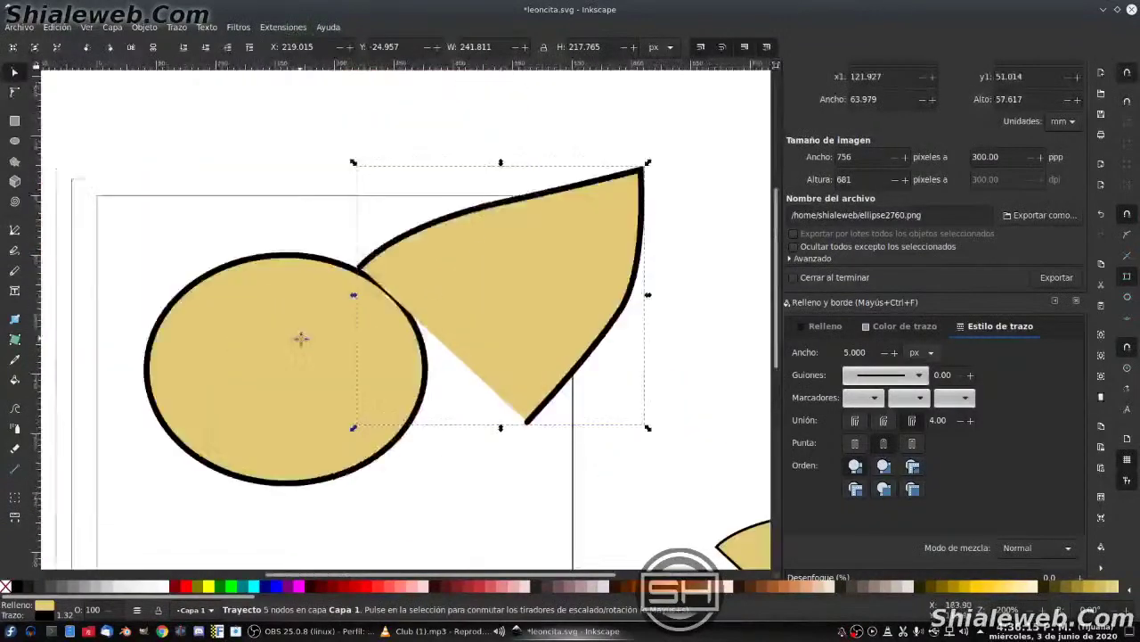
- Shrink the leaf shape in stages and seat it on the oval's upper-right edge as an ear
left_click_drag(141, 211, 308, 319)
left_click_drag(533, 256, 465, 241)
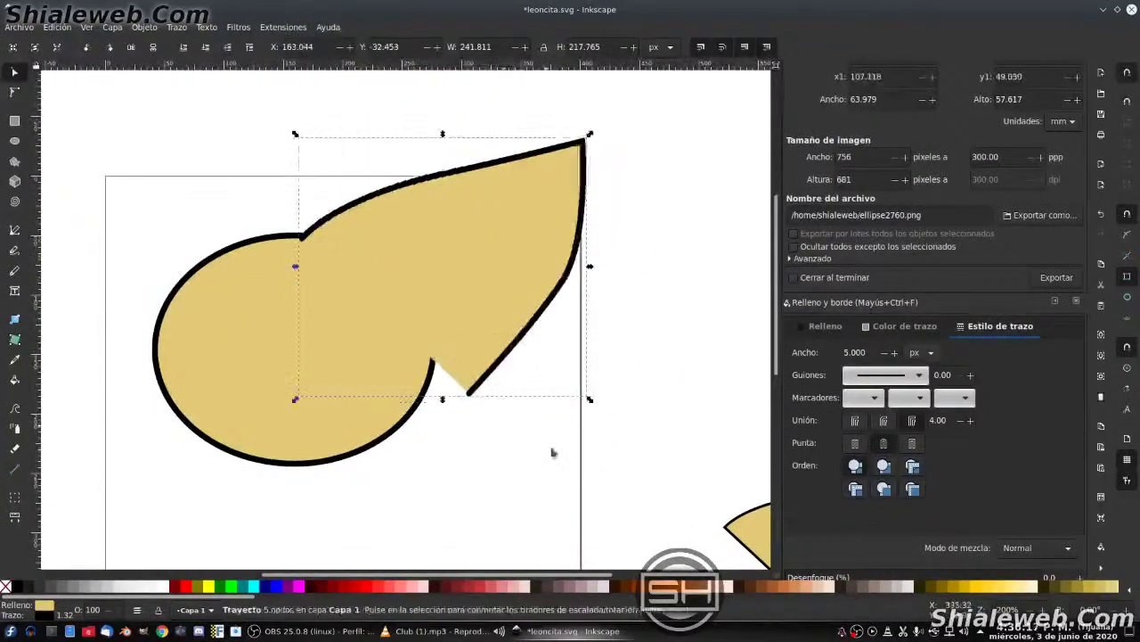
left_click_drag(589, 401, 457, 324)
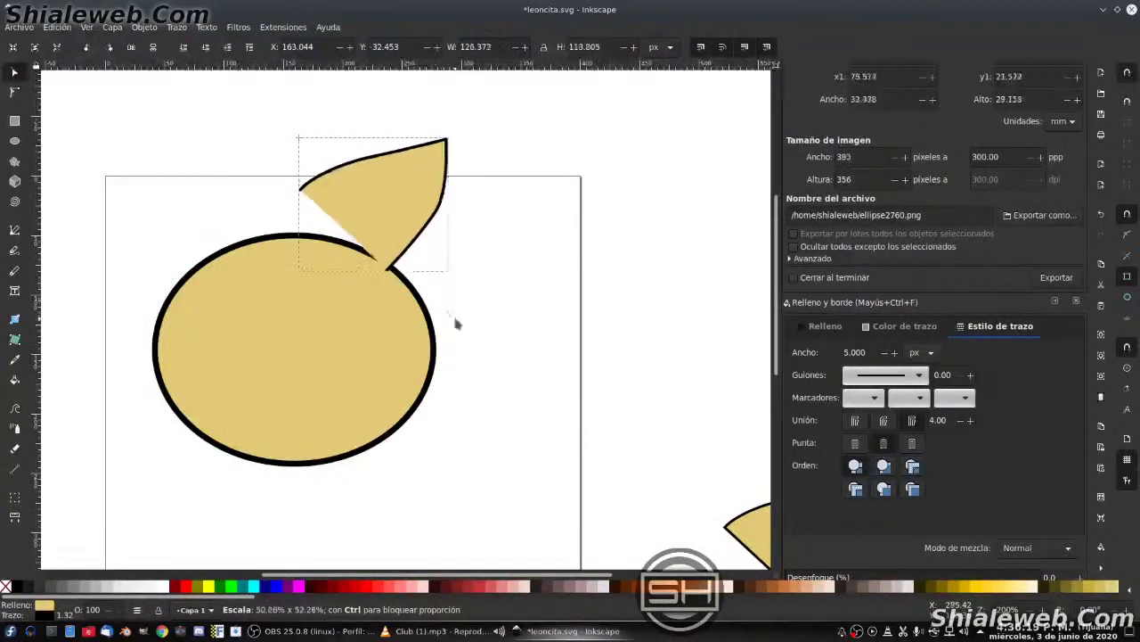
left_click_drag(385, 231, 425, 288)
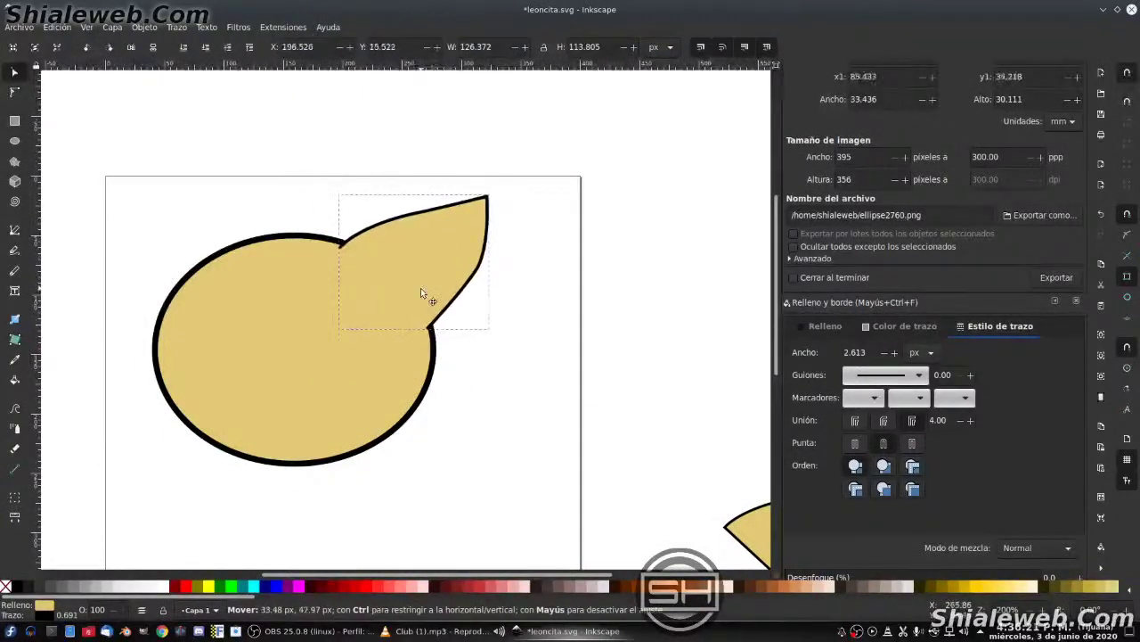
left_click_drag(493, 192, 420, 254)
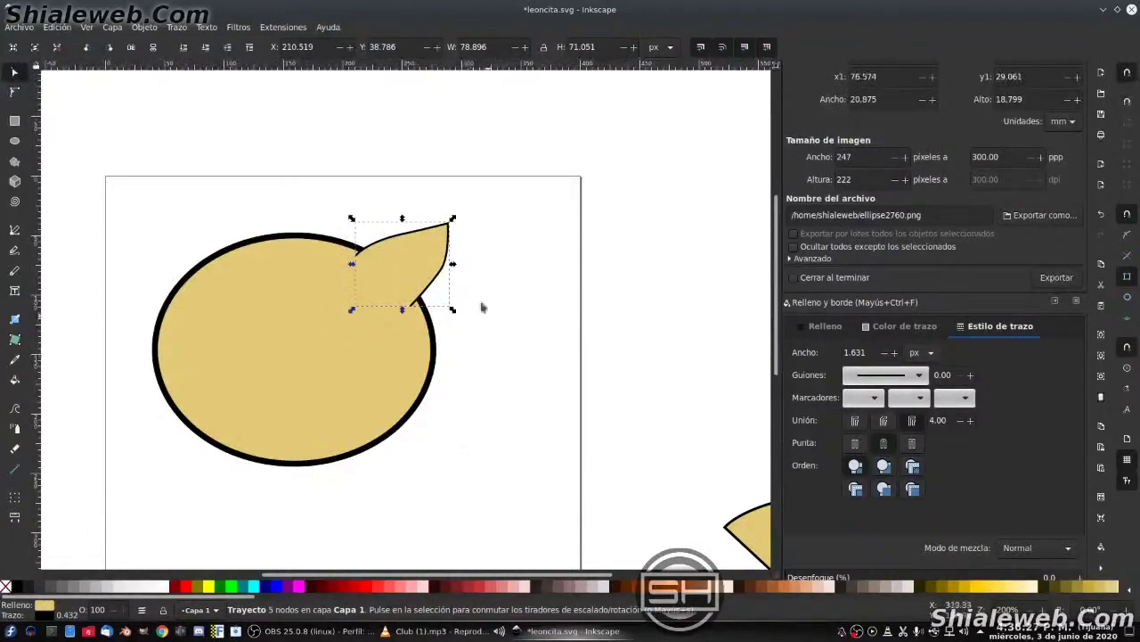
left_click_drag(452, 309, 444, 303)
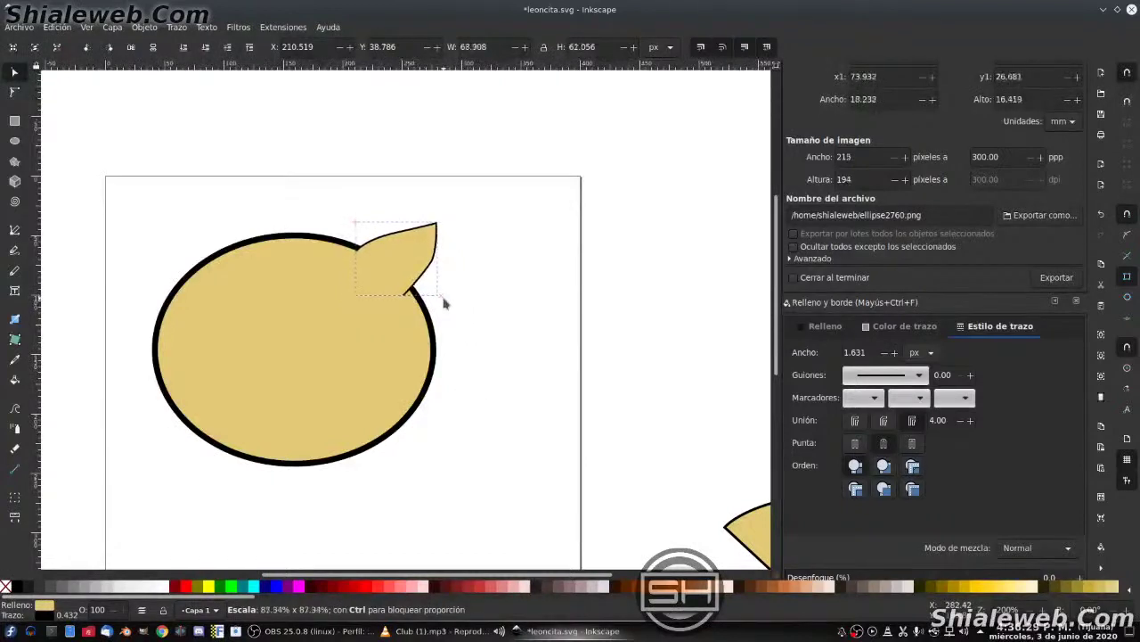
- Nudge the ear slightly down-right and give it a 5 px outline
left_click_drag(410, 267, 413, 278)
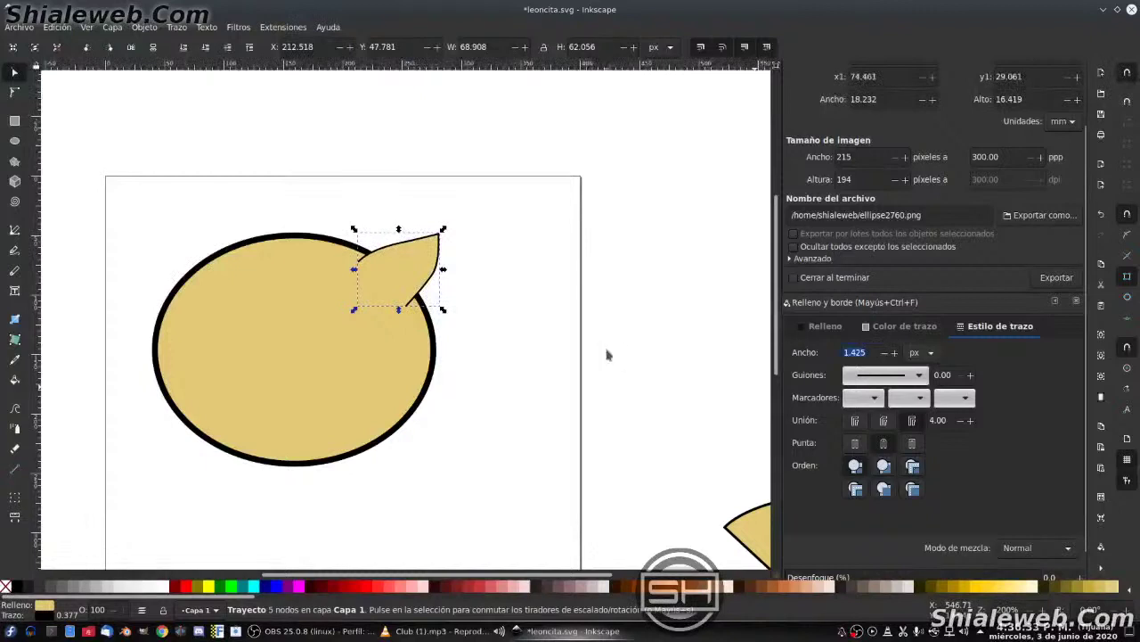
type("5")
key("Return")
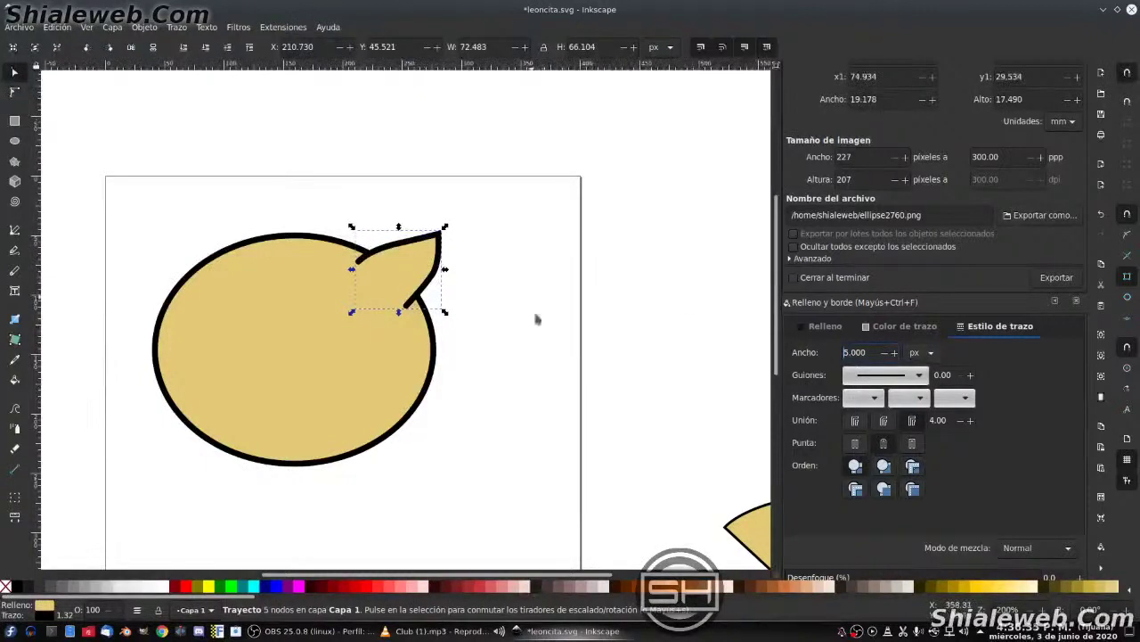
- Scale the small shape into the ear and fill it light pink (ffaac2ff)
mouse_move(749, 528)
left_mouse_down()
mouse_move(363, 324)
mouse_move(275, 296)
left_mouse_up()
left_click_drag(257, 381, 275, 360)
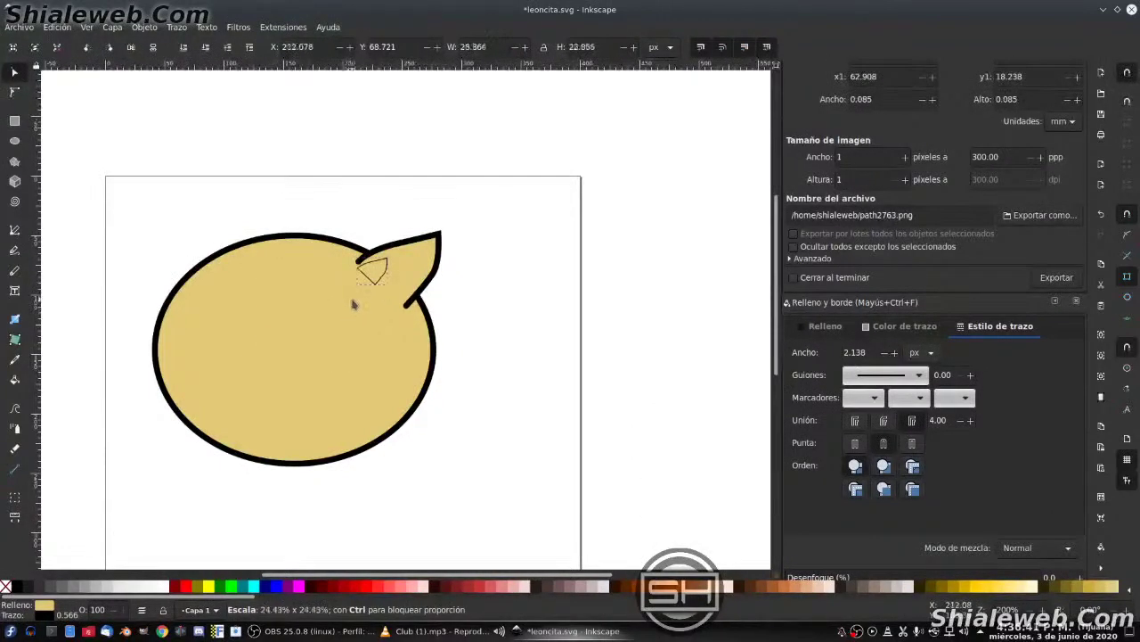
mouse_move(311, 311)
left_mouse_down()
mouse_move(418, 261)
mouse_move(407, 268)
left_mouse_up()
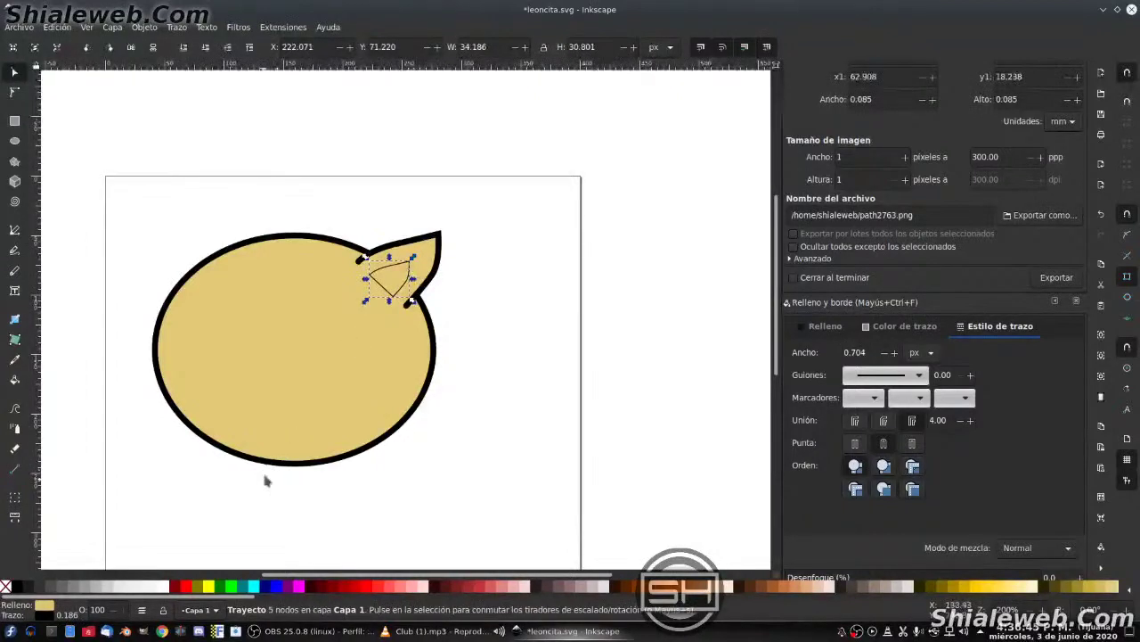
left_click(300, 590)
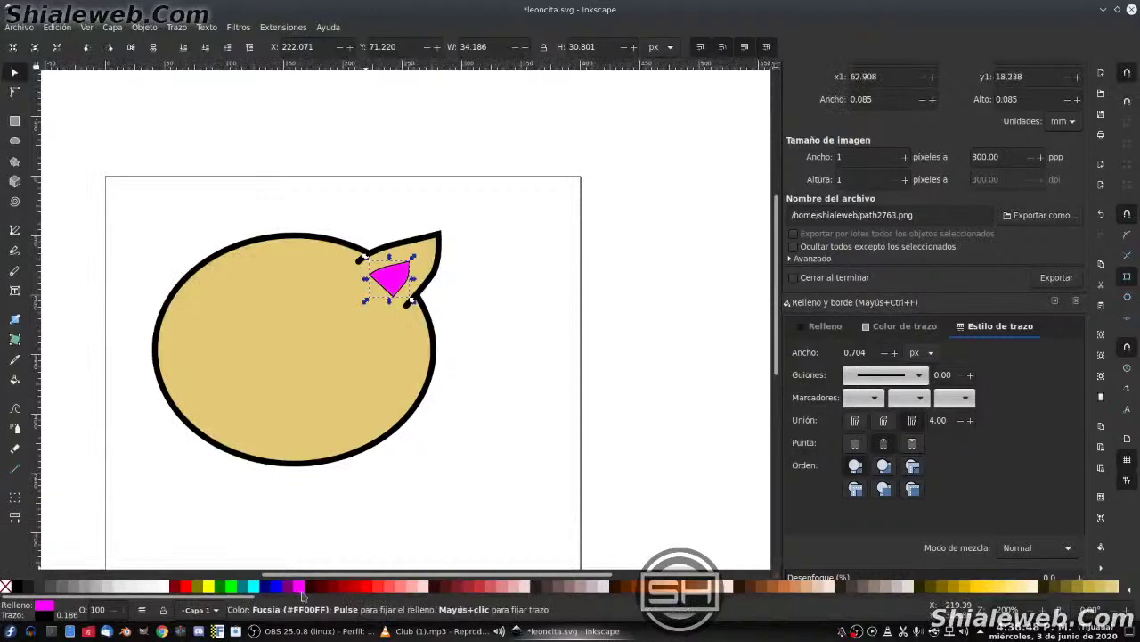
left_click(414, 586)
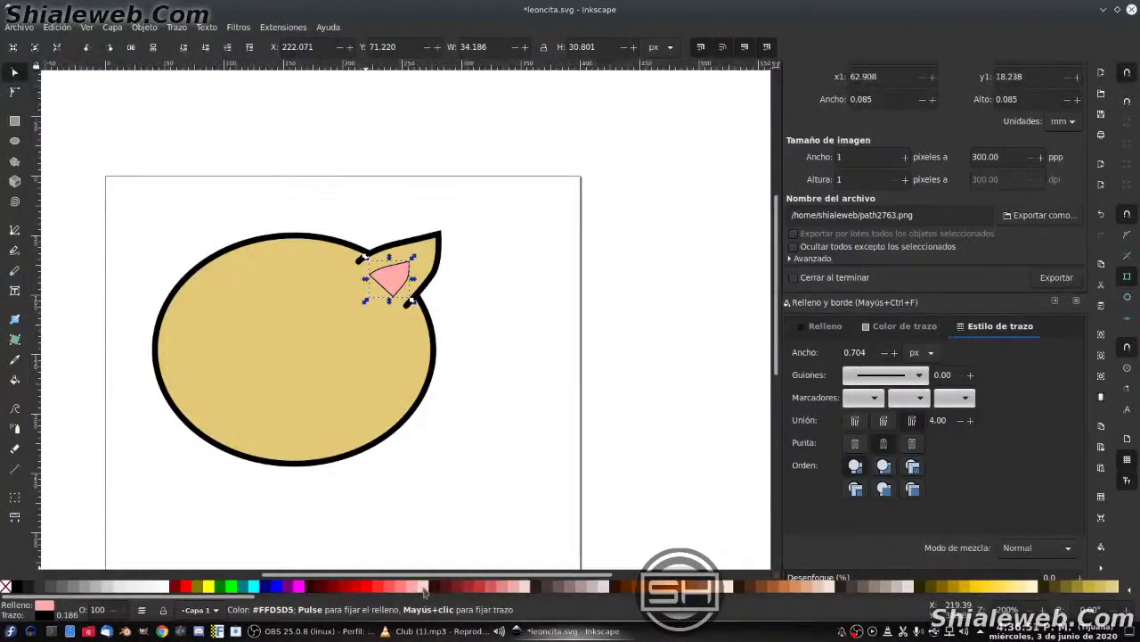
left_click(824, 326)
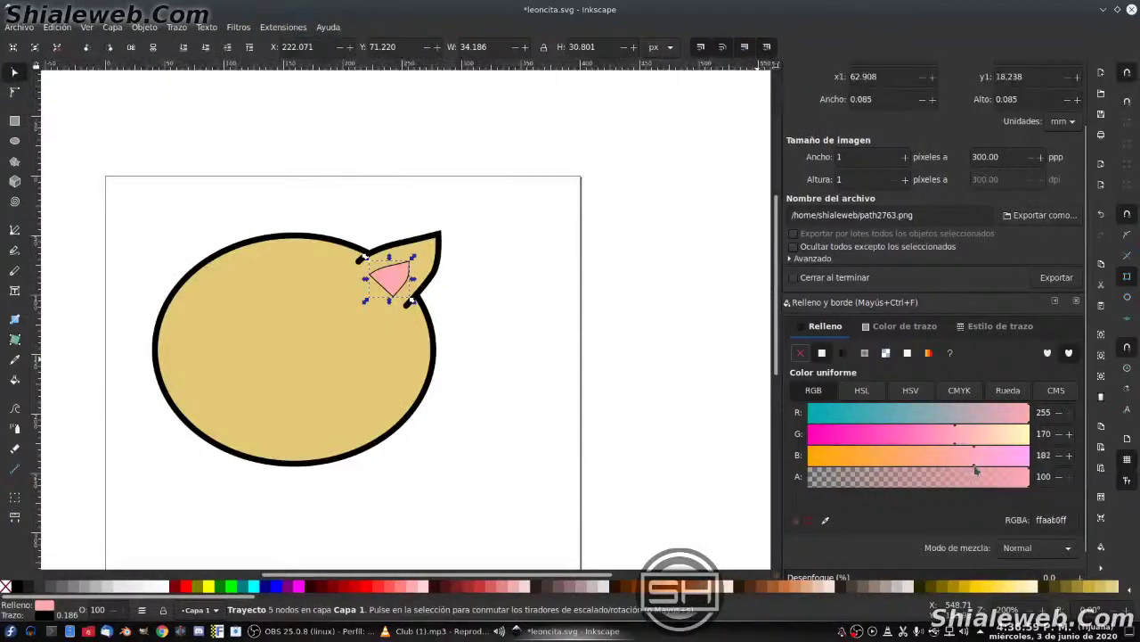
left_click_drag(975, 465, 977, 467)
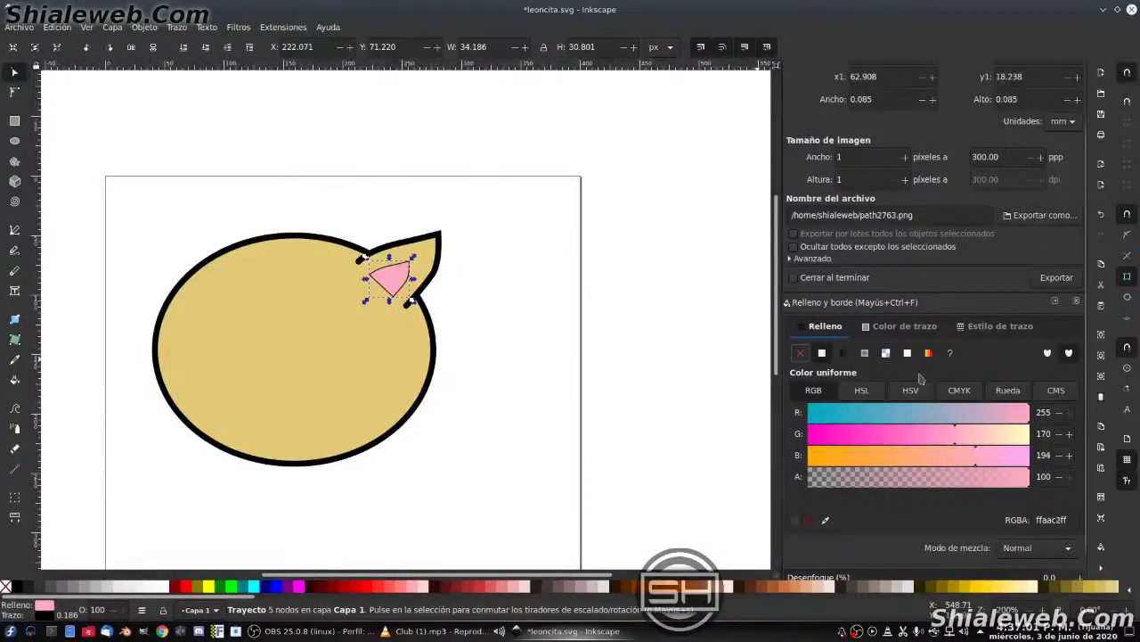
left_click(998, 326)
- Give the pink inner ear a 5 px outline and save the drawing
type("5")
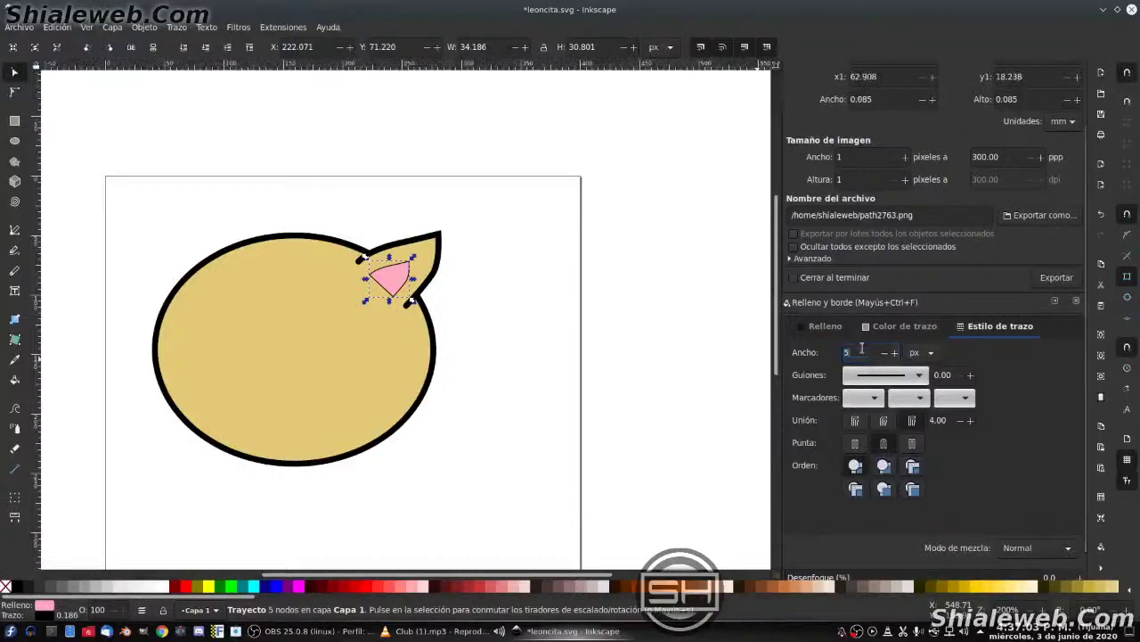
key("Return")
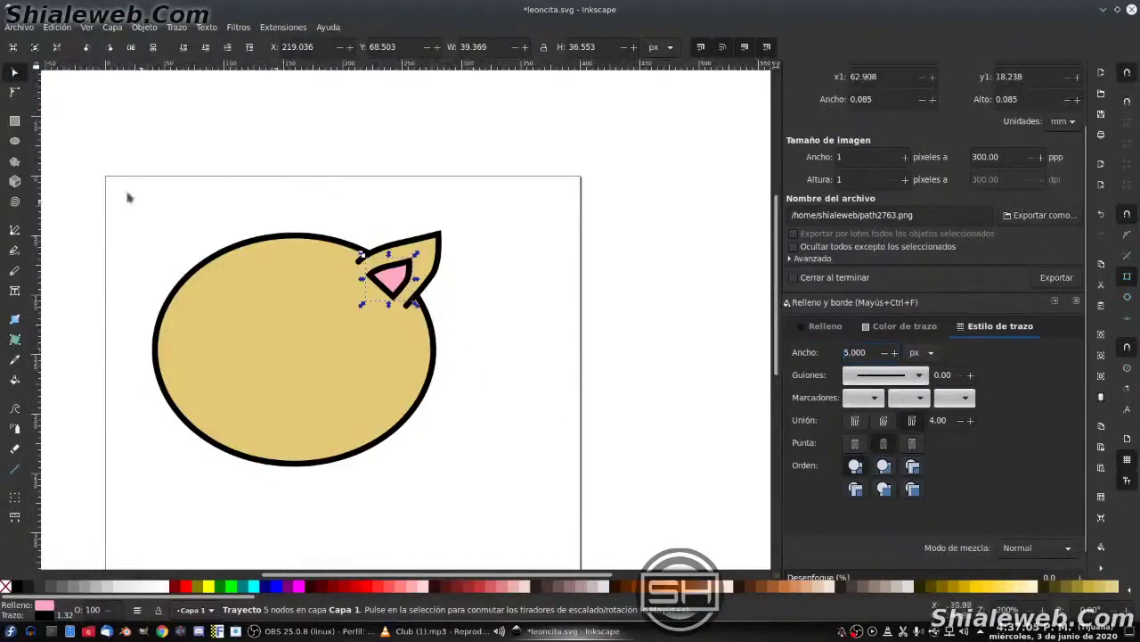
left_click(605, 411)
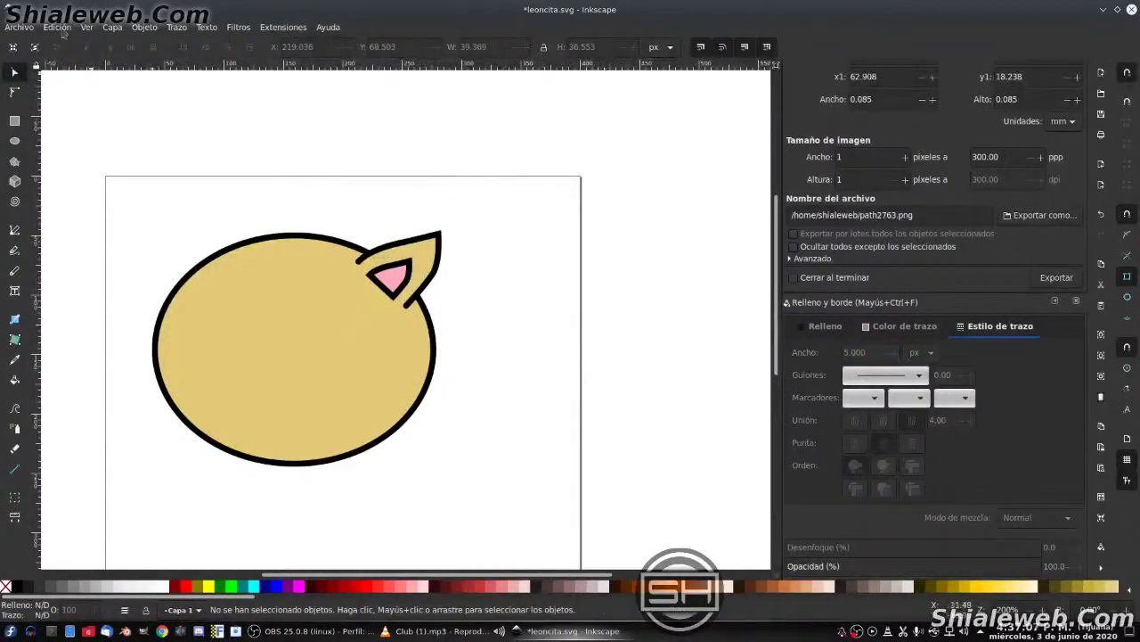
left_click(17, 26)
left_click(54, 114)
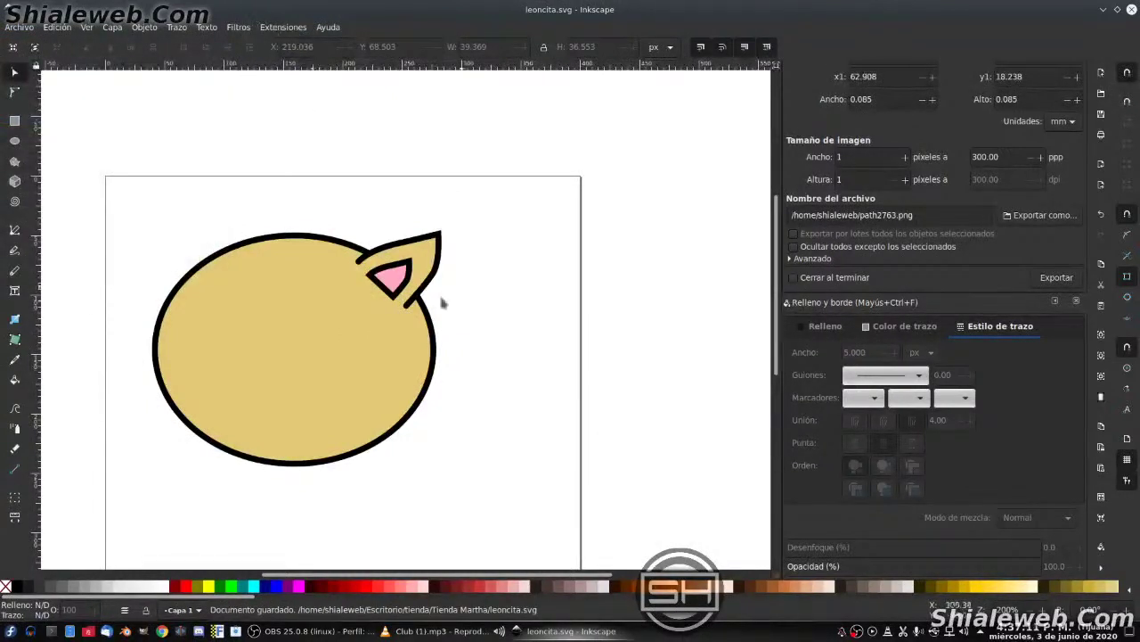
- Make one node of the pink inner ear smooth, then save leoncita.svg
key("n")
left_click(392, 278)
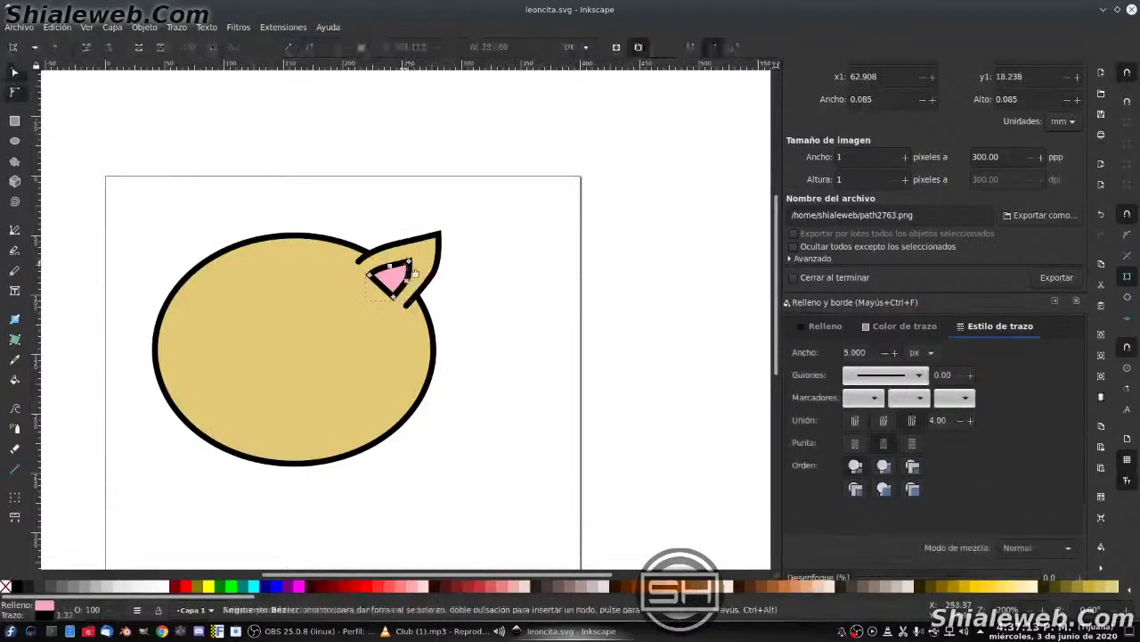
left_click(408, 263)
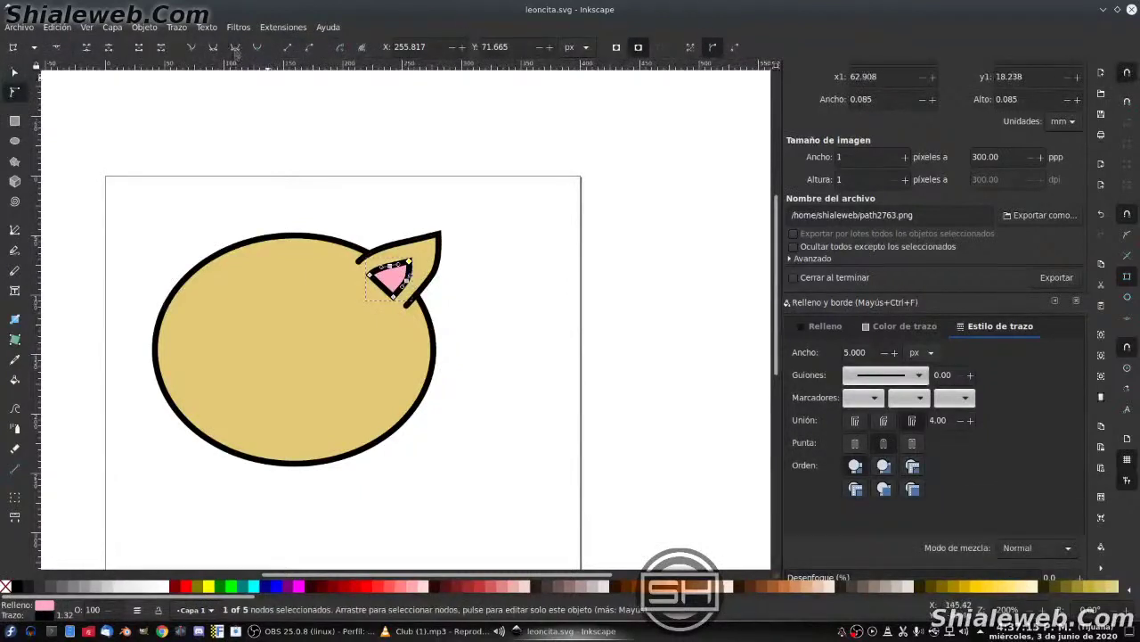
left_click(236, 50)
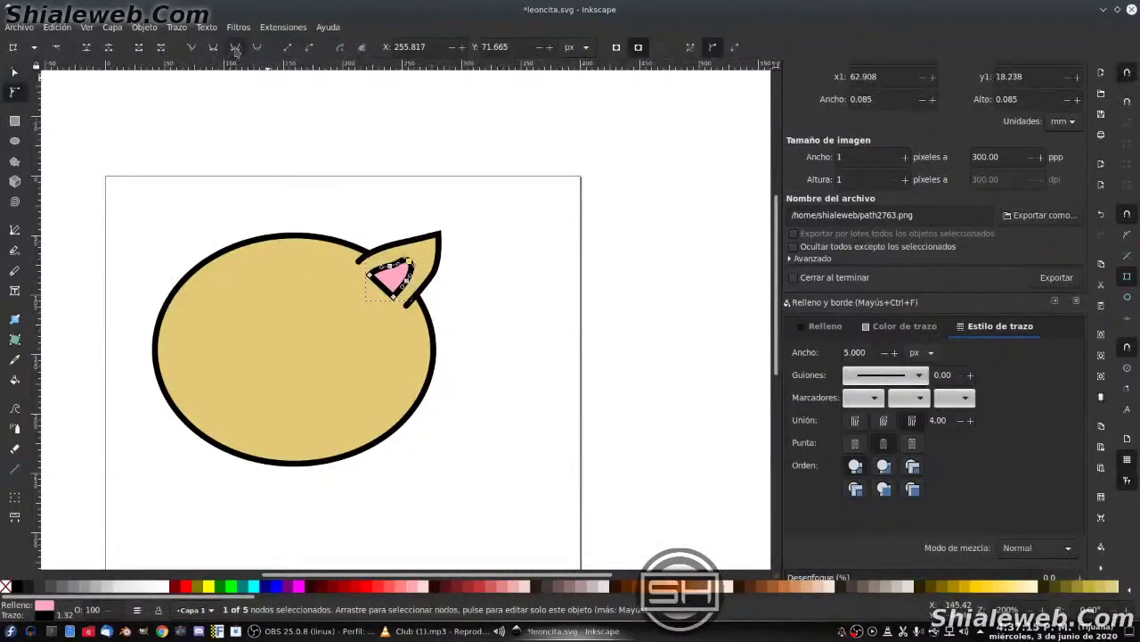
left_click(588, 330)
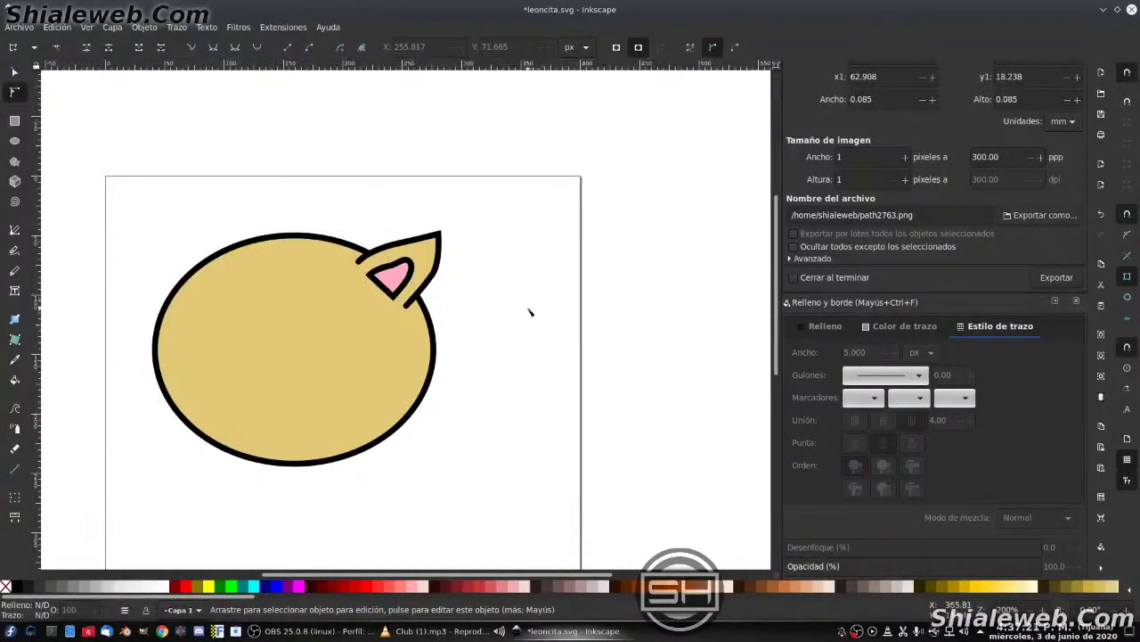
key("ctrl+d")
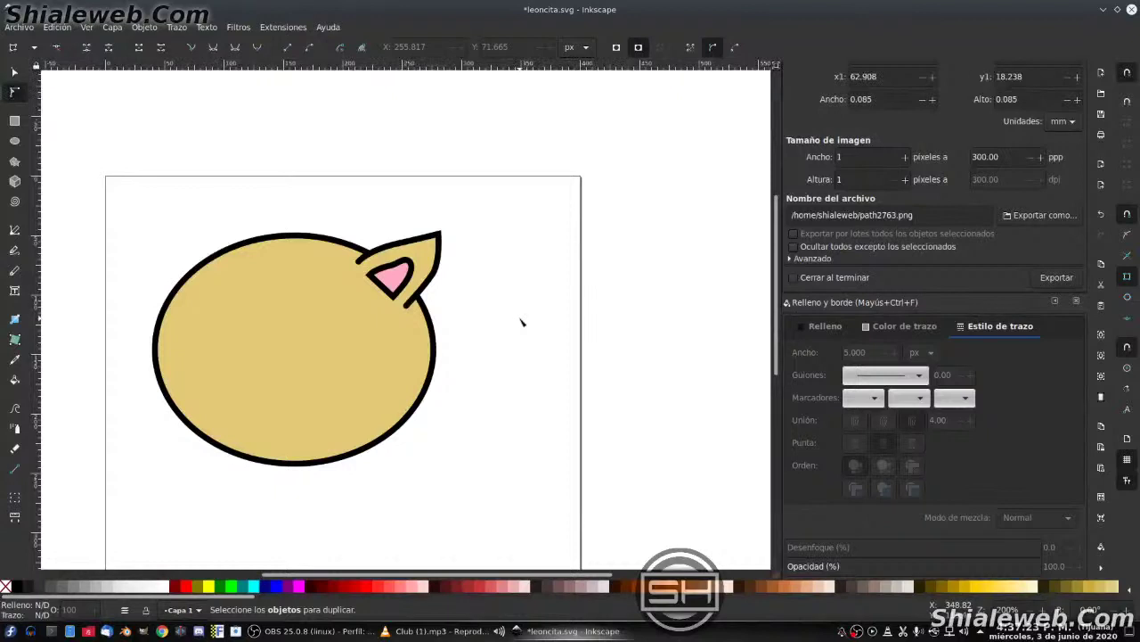
key("ctrl+s")
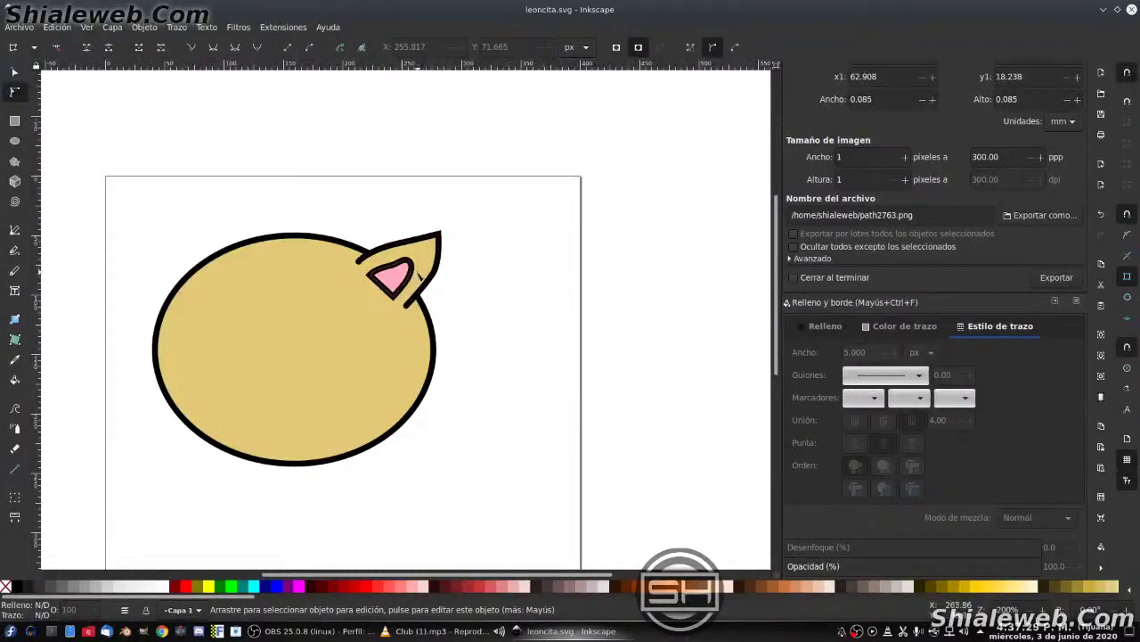
- Reposition the outer ear up and right on the head and save leoncita.svg
key("s")
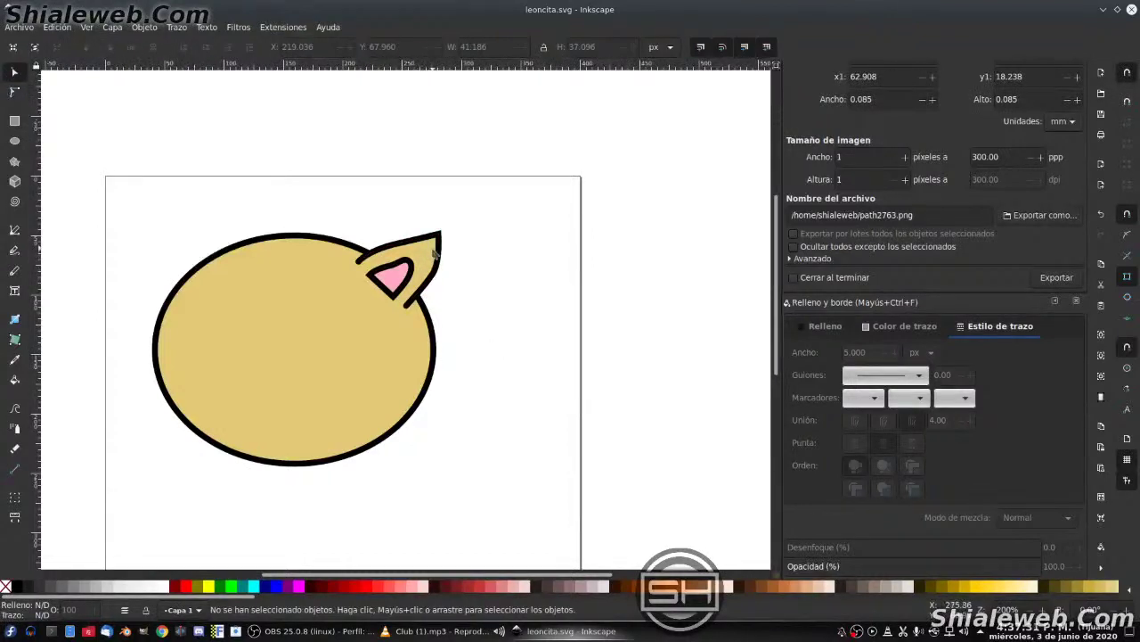
left_click_drag(435, 253, 456, 222)
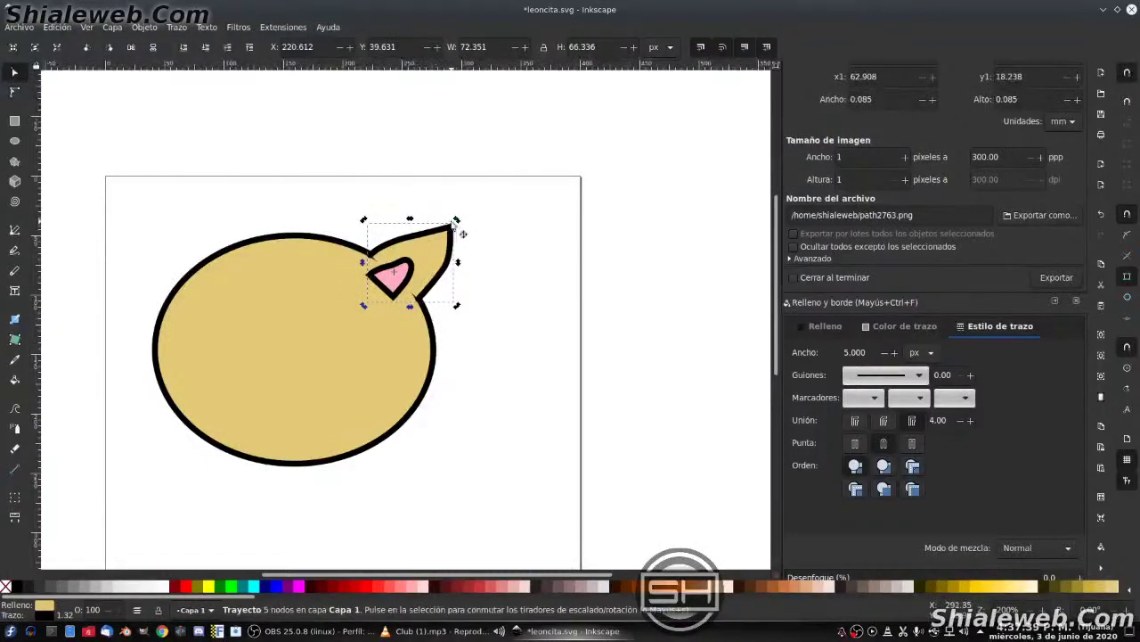
key("Left")
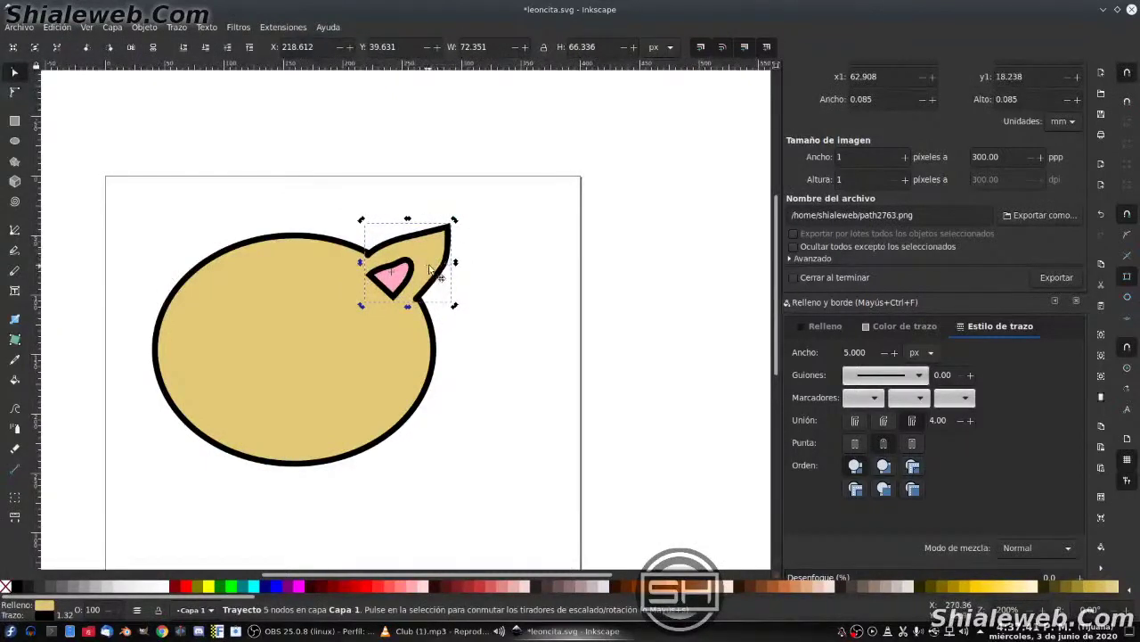
left_click_drag(429, 268, 402, 282)
left_click(17, 27)
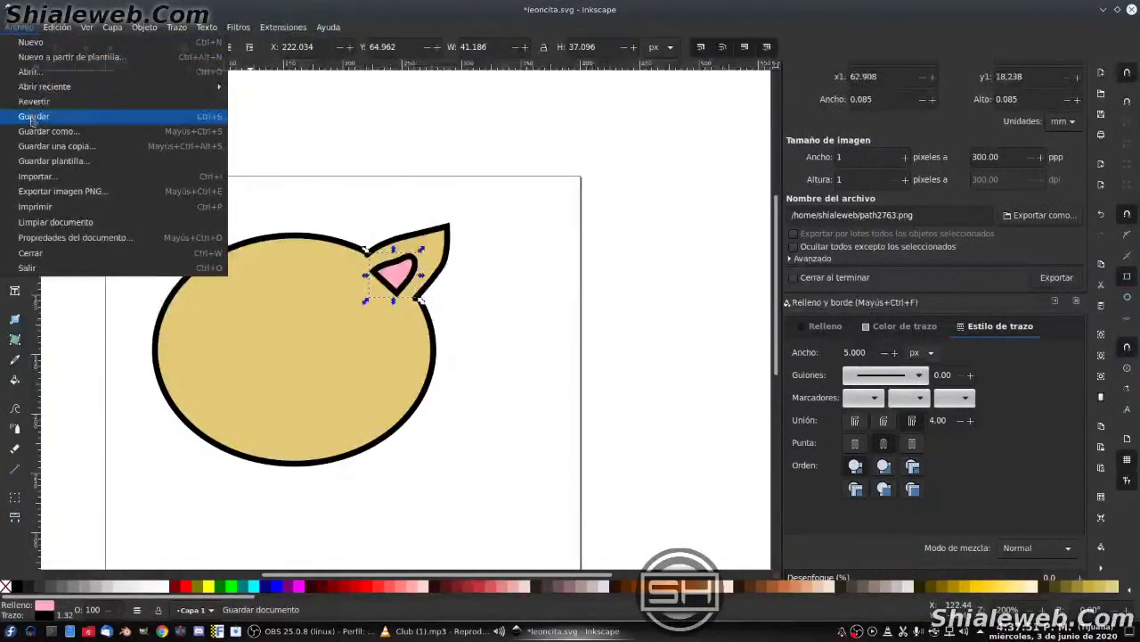
left_click(32, 117)
- Draw an eye-sized circle on the face and remove its fill
left_click(15, 141)
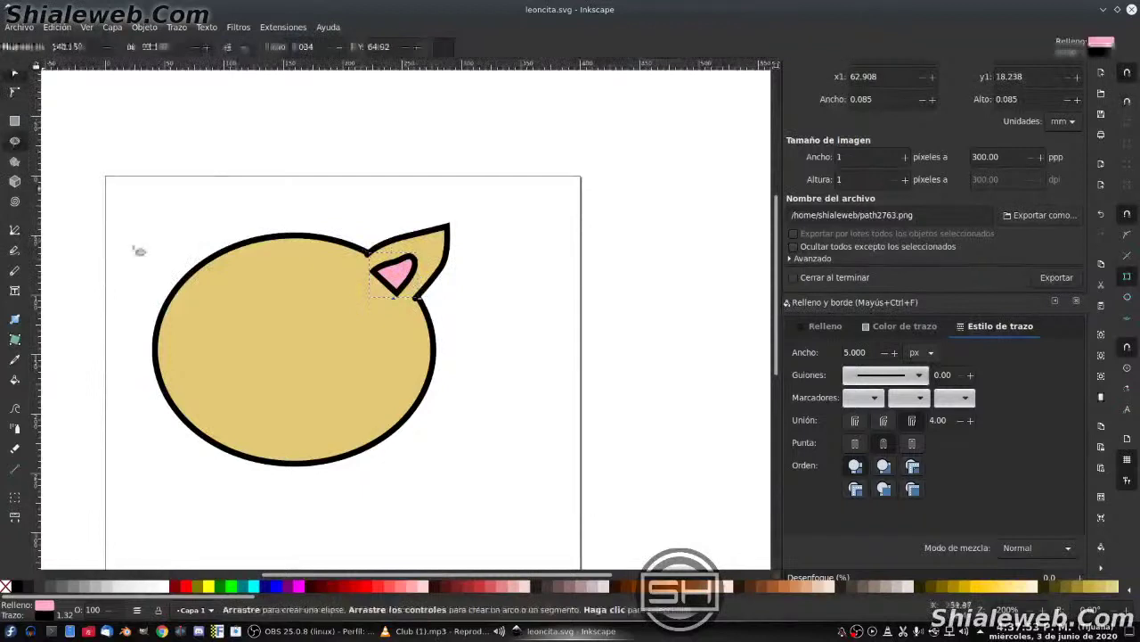
left_click_drag(329, 315, 388, 387)
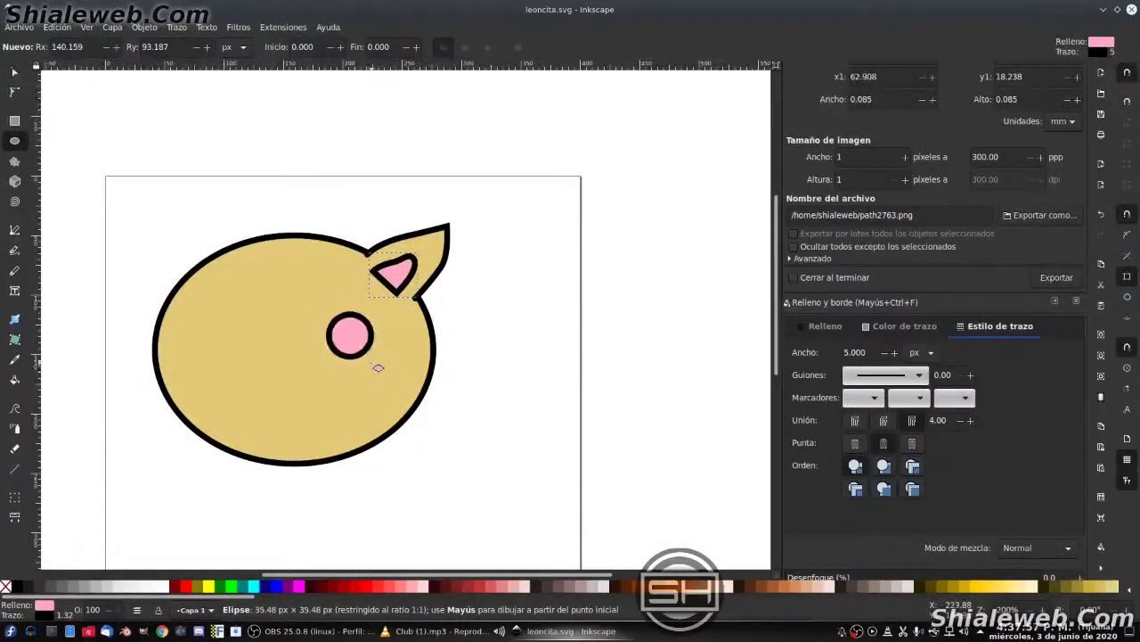
left_click_drag(392, 390, 369, 356)
key("n")
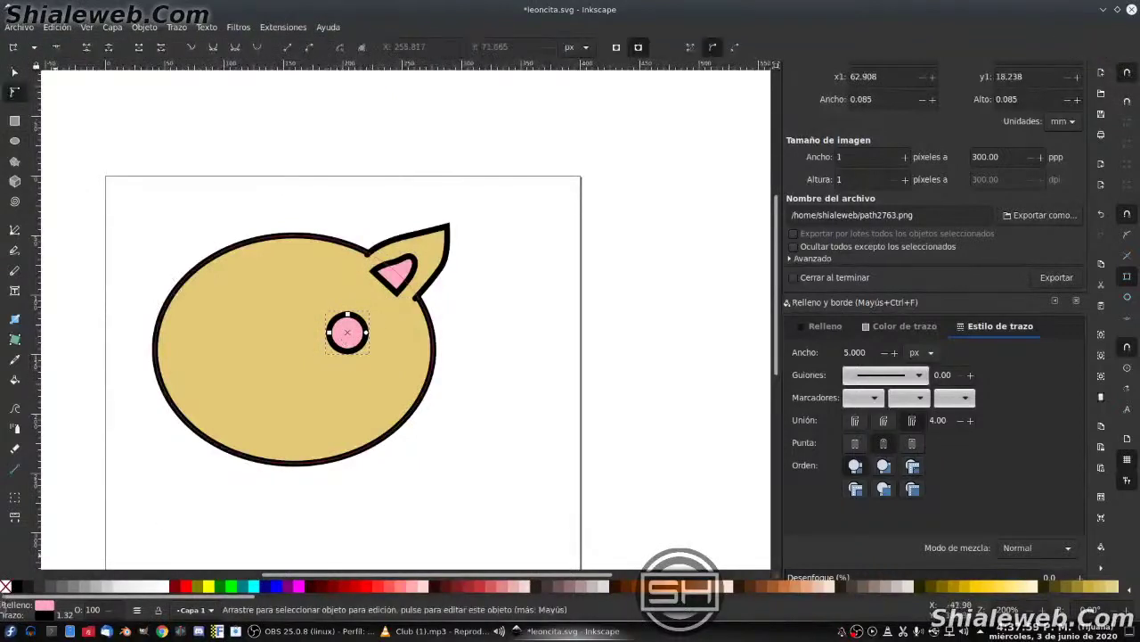
key("s")
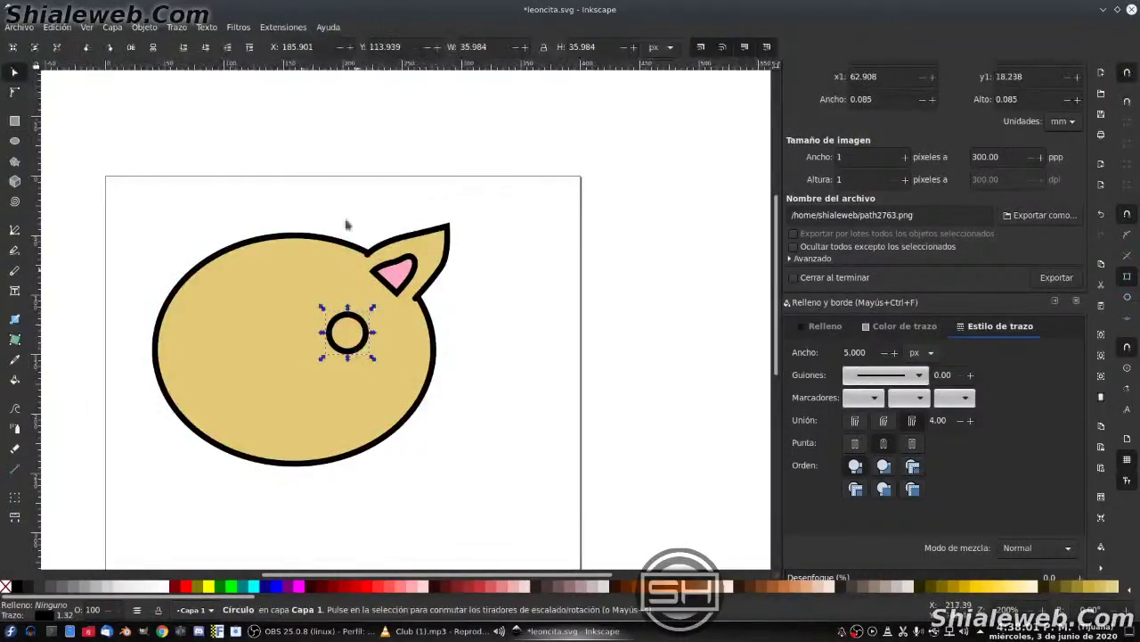
- Turn the circle into an arc by deleting its bottom node, then move it down ~27 px
left_click(170, 27)
left_click(186, 44)
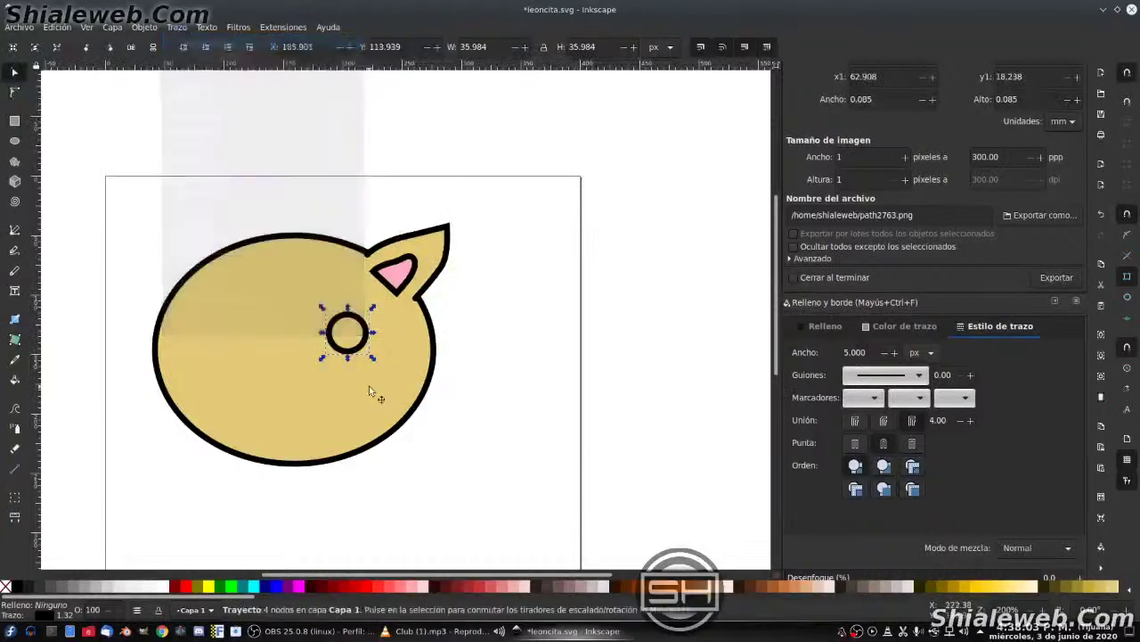
key("n")
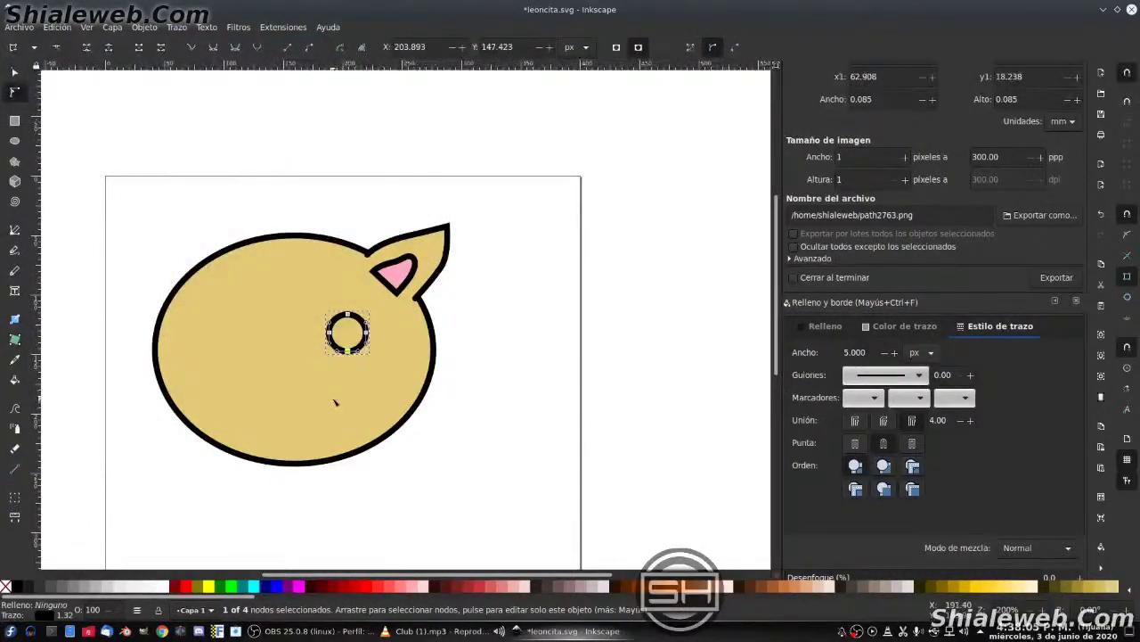
key("Delete")
left_click_drag(371, 385, 314, 323)
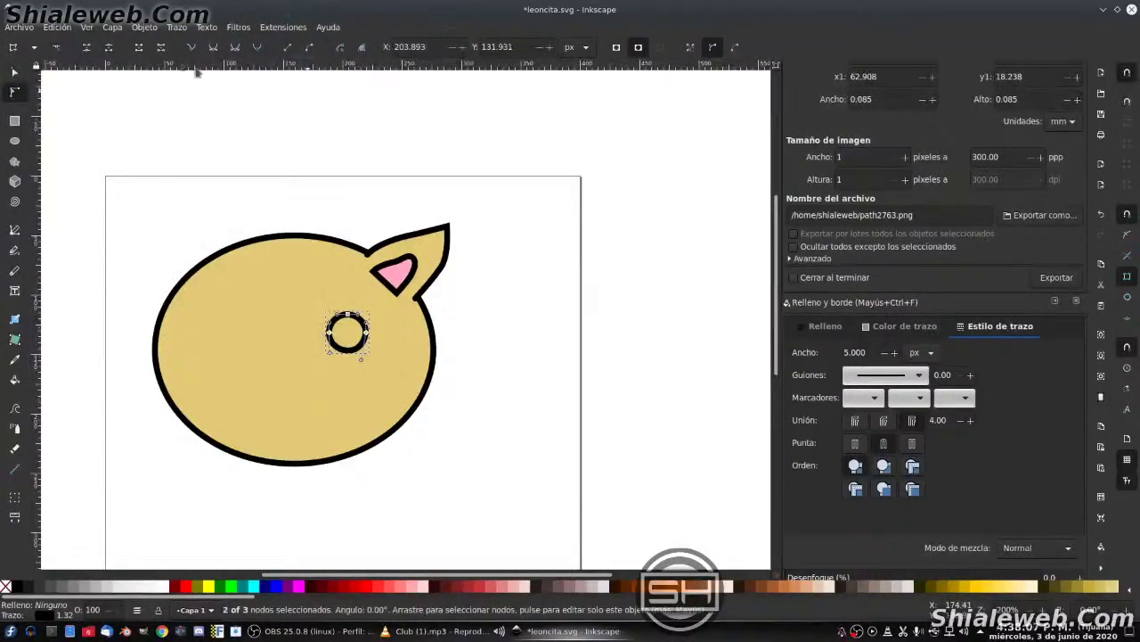
left_click(161, 49)
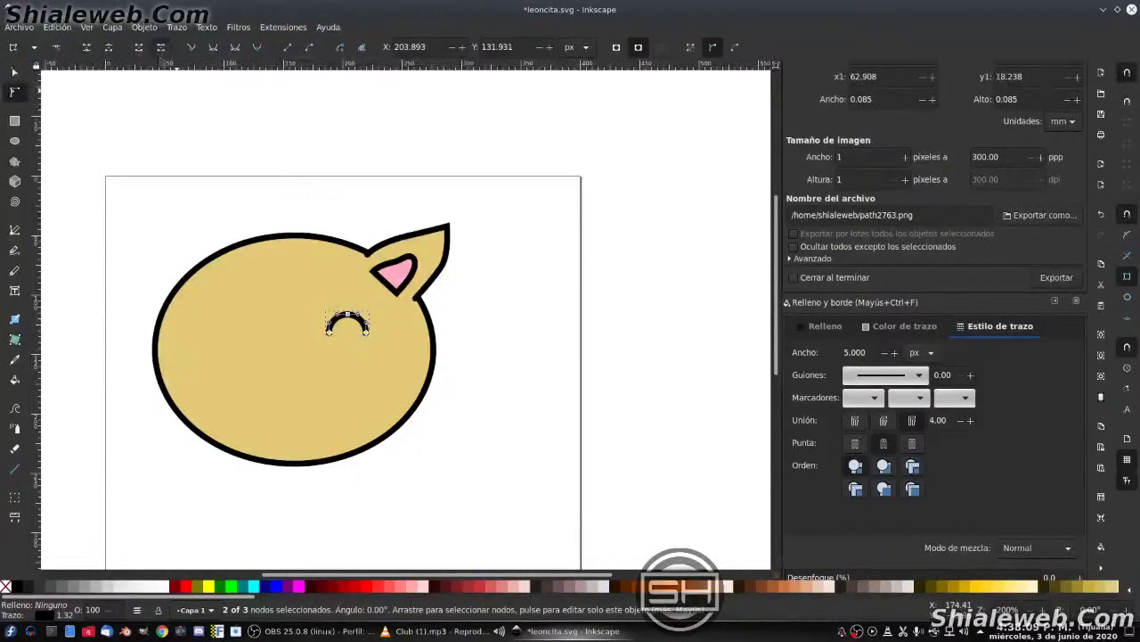
key("s")
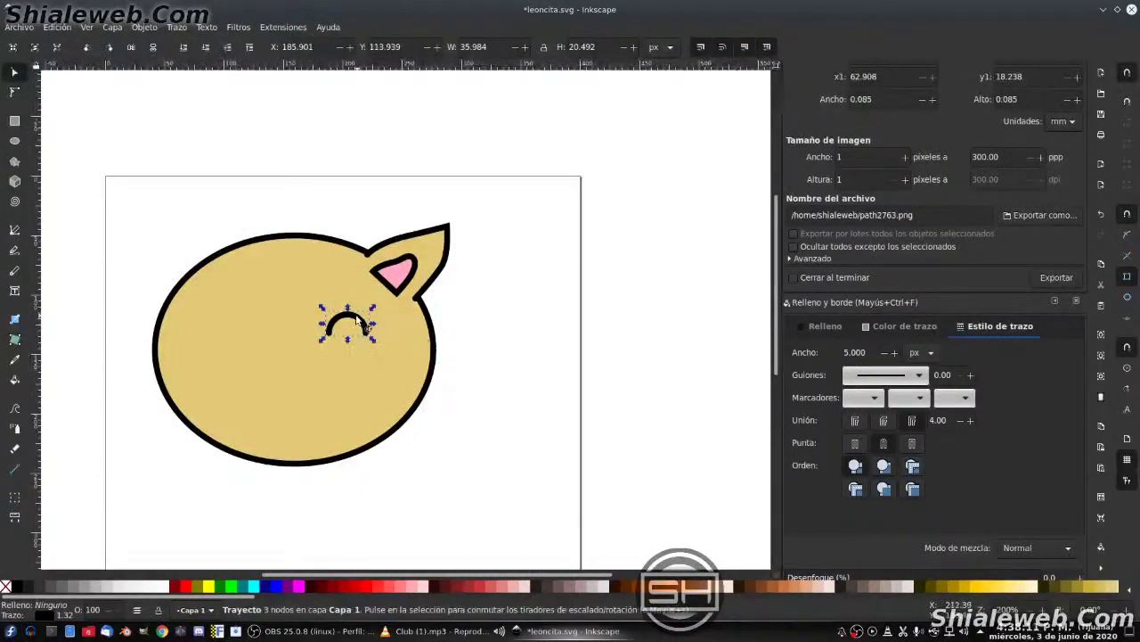
left_click_drag(357, 318, 360, 361)
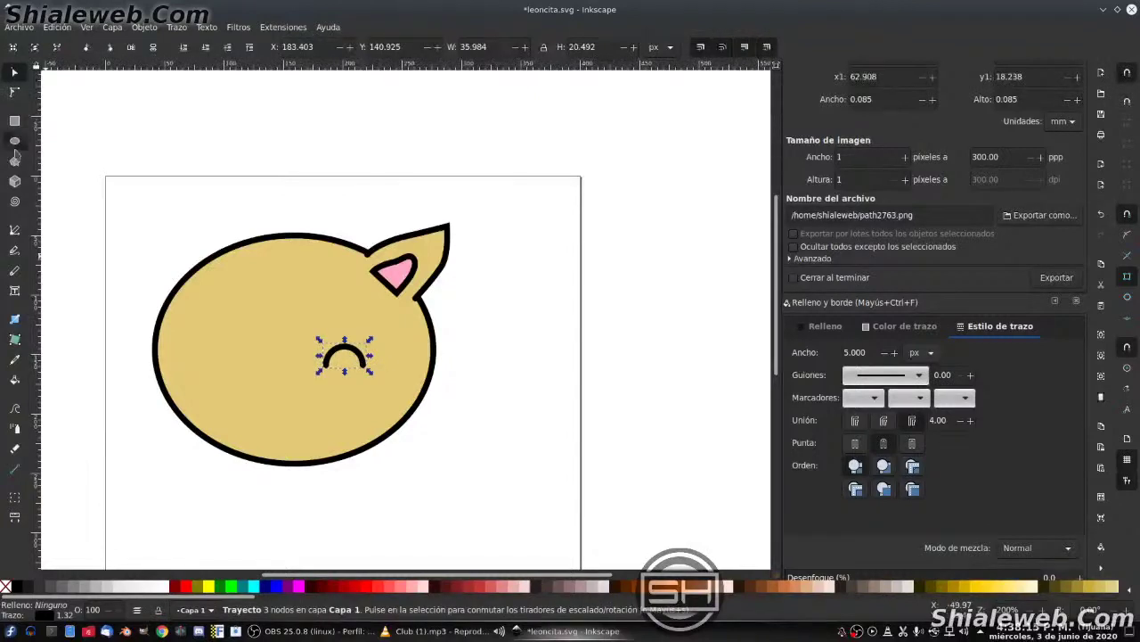
- Draw a flat, strokeless blush ellipse below the eye in the inner-ear pink and save
left_click(14, 141)
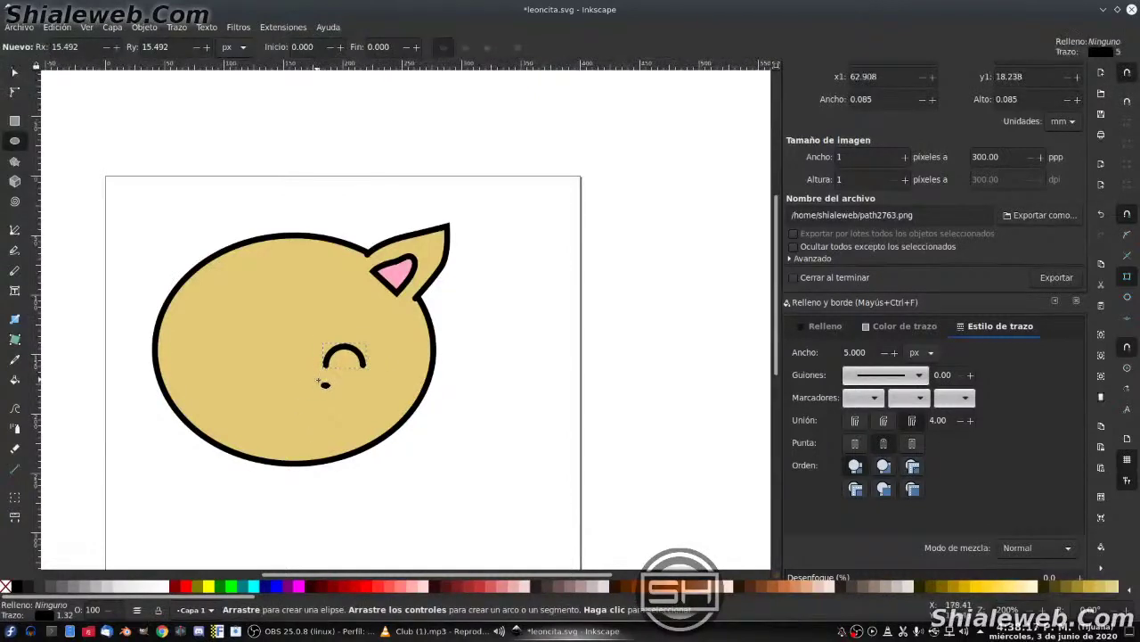
left_click_drag(318, 380, 375, 398)
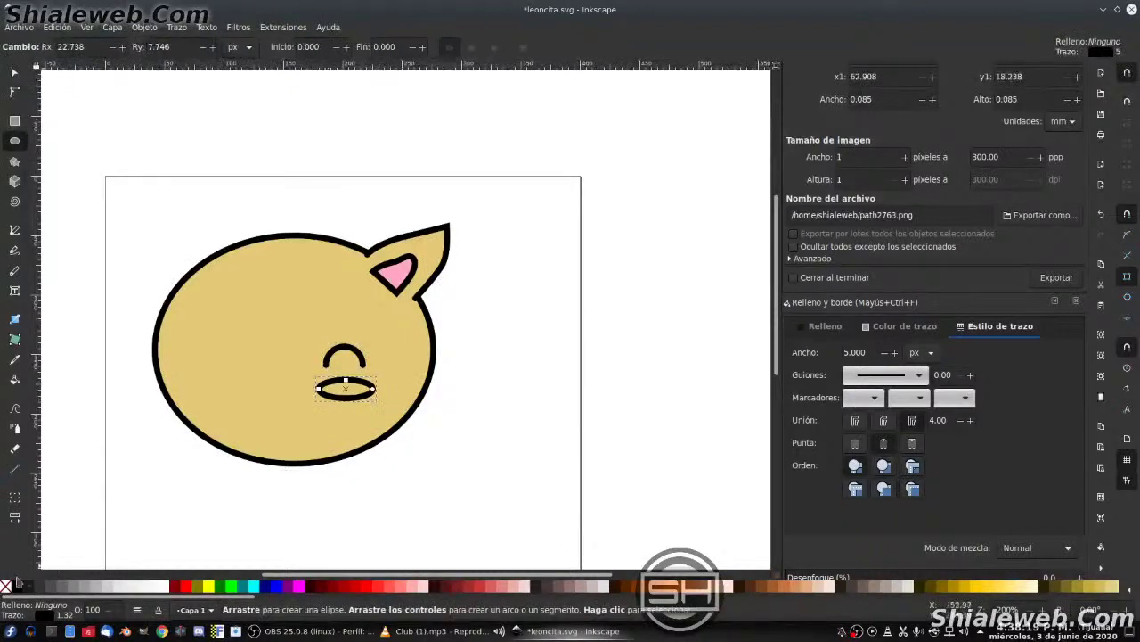
right_click(40, 614)
left_click(49, 557)
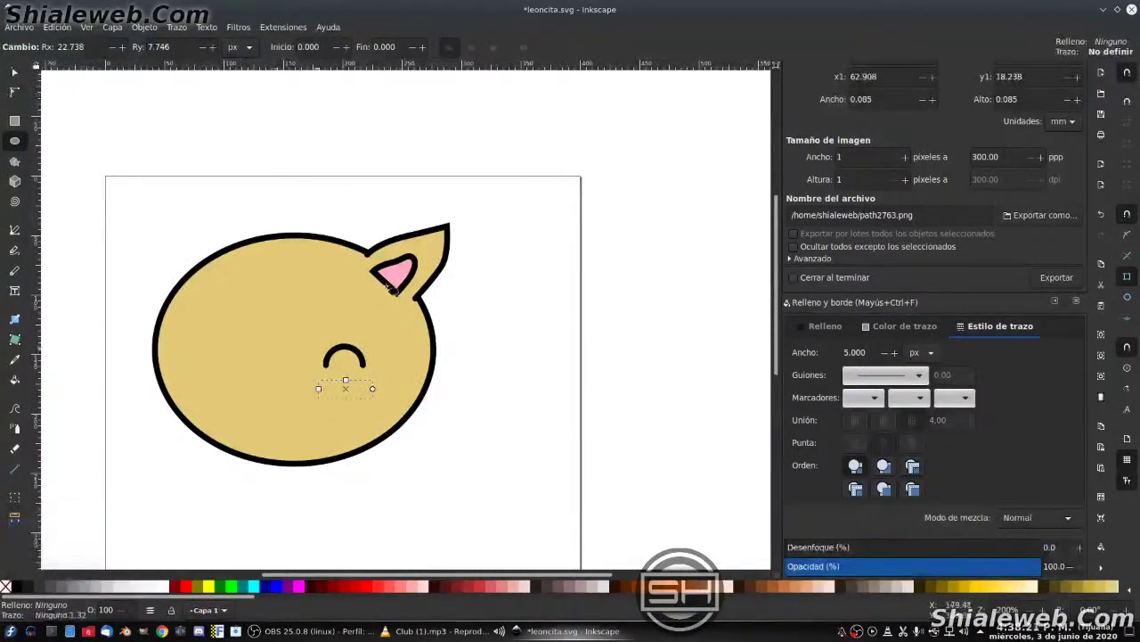
left_click(14, 360)
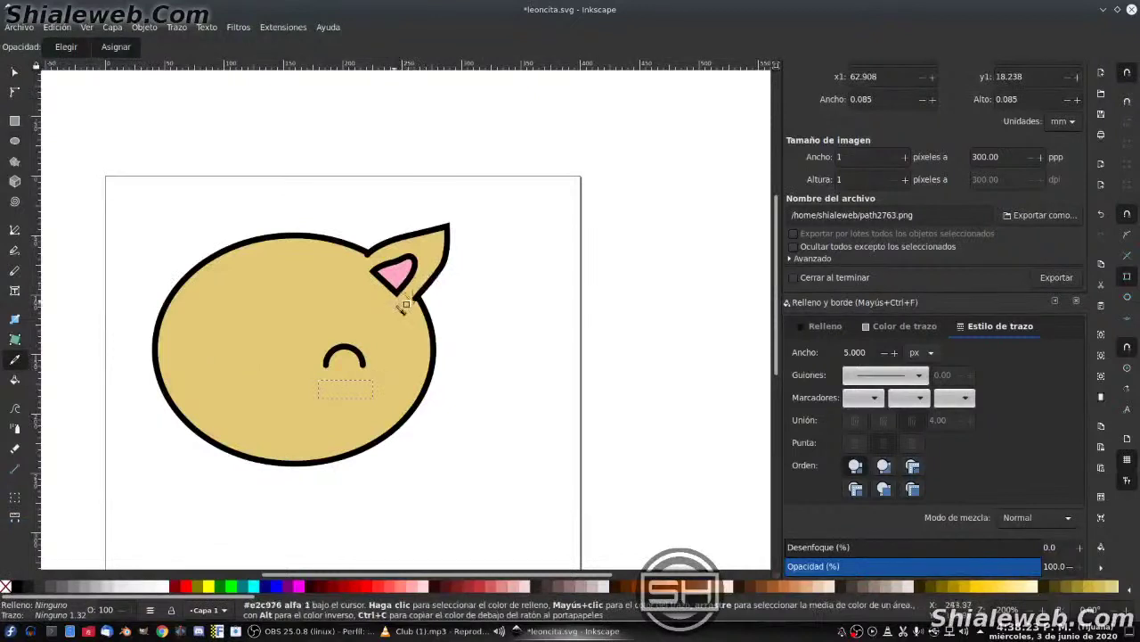
left_click(404, 273)
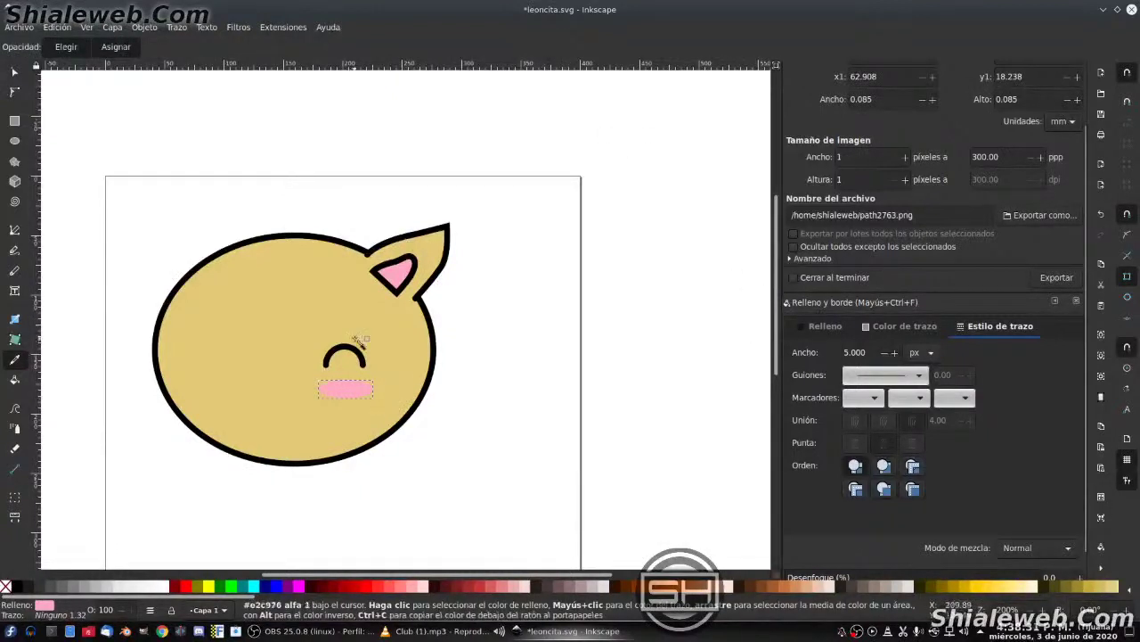
key("ctrl+s")
- Draw a small black-filled circle on the left cheek
key("s")
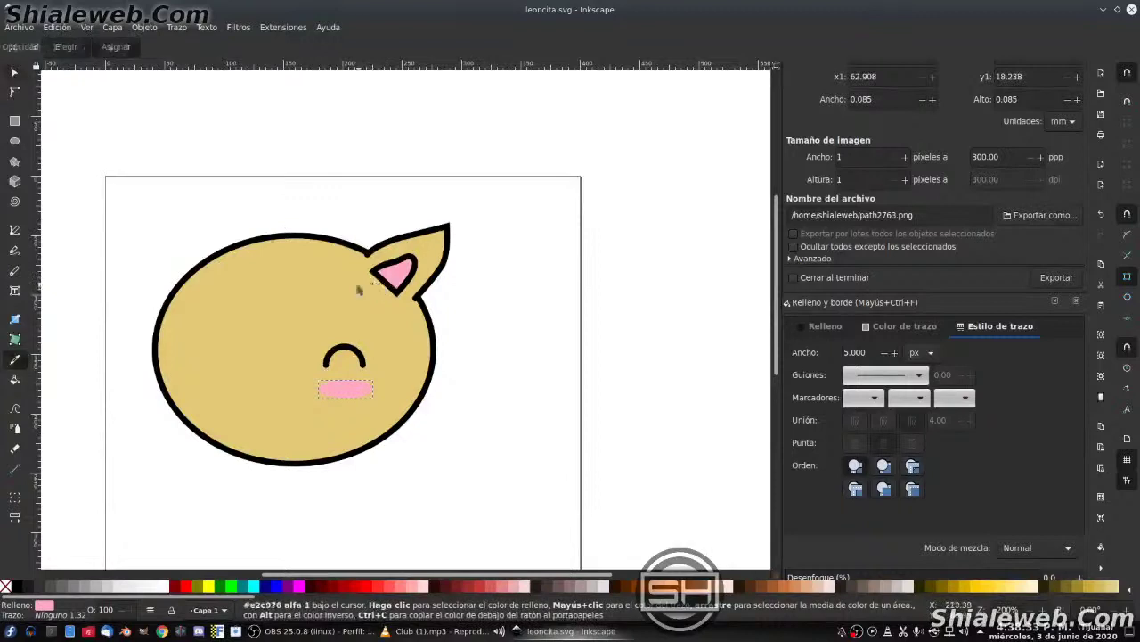
key("e")
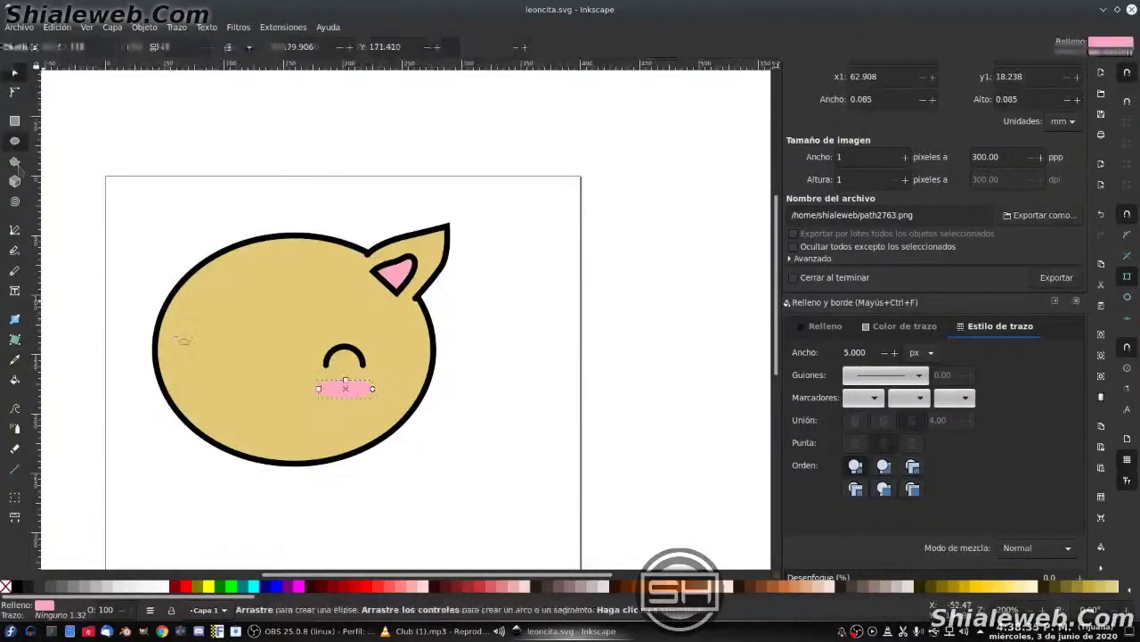
left_click_drag(273, 382, 294, 399)
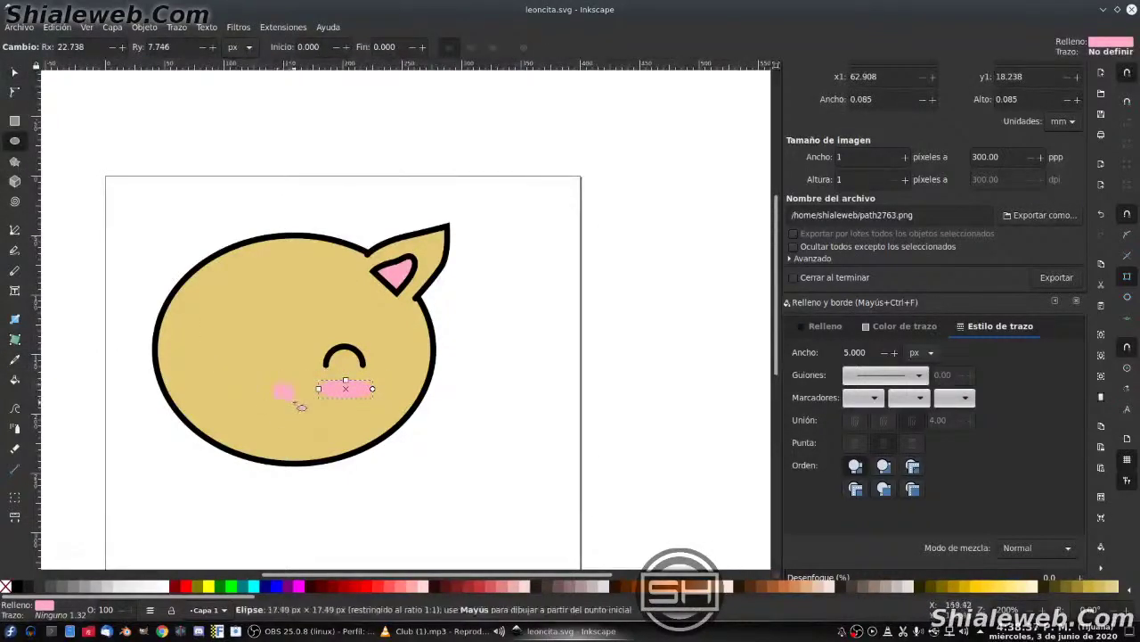
left_click(16, 585)
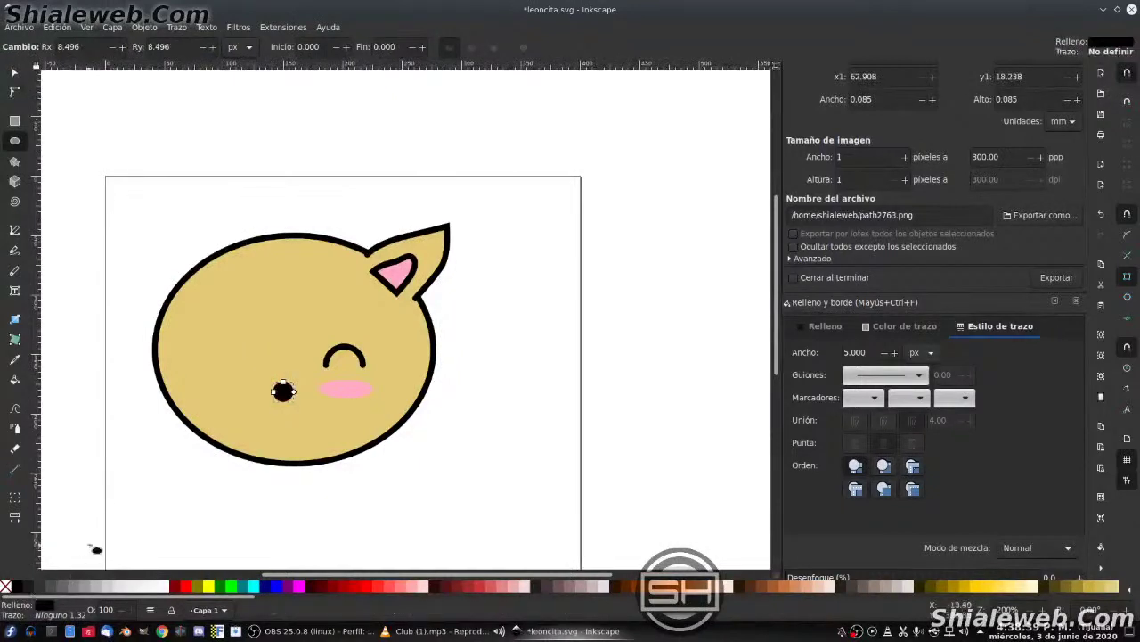
- Make the copied circle red with a black outline and place it below the black nose
key("s")
left_click_drag(284, 393, 296, 384)
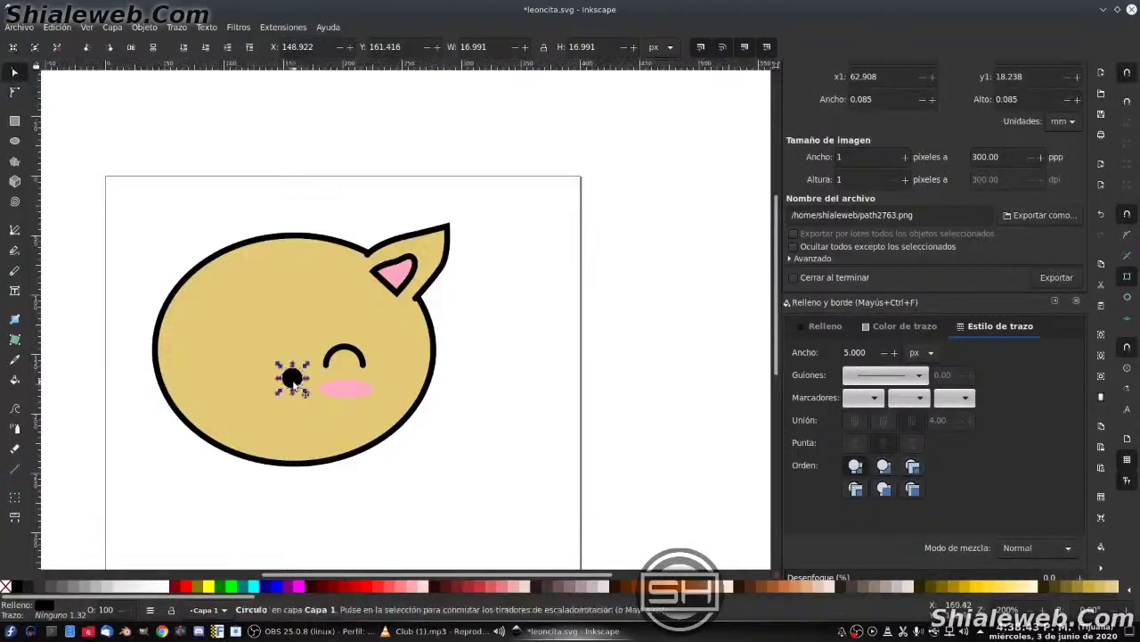
left_click(185, 585)
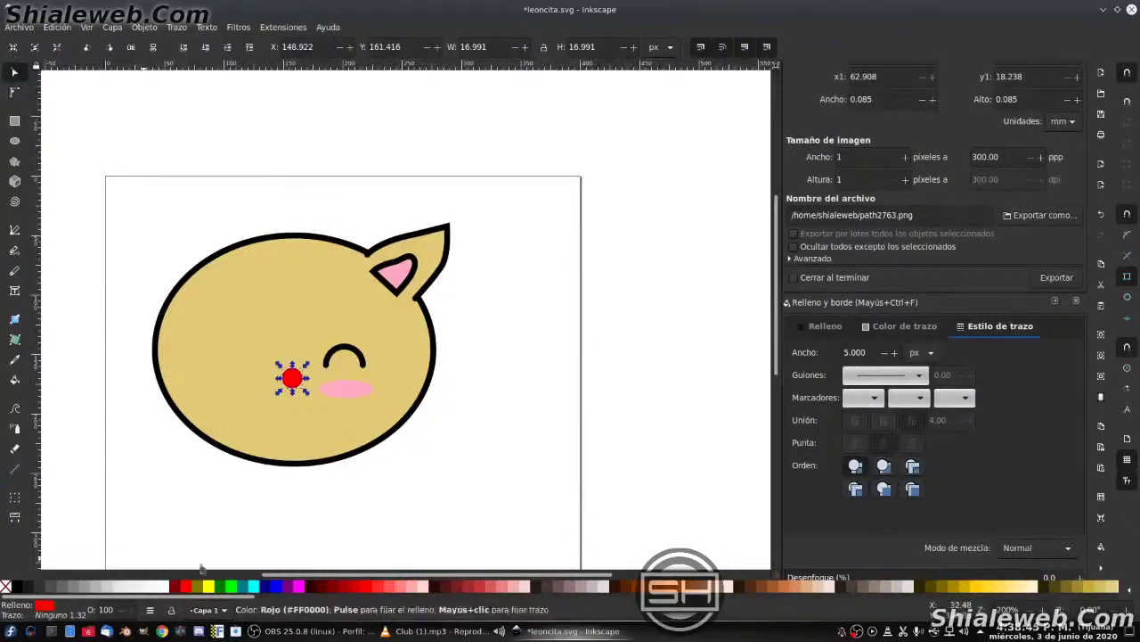
left_click_drag(303, 388, 303, 416)
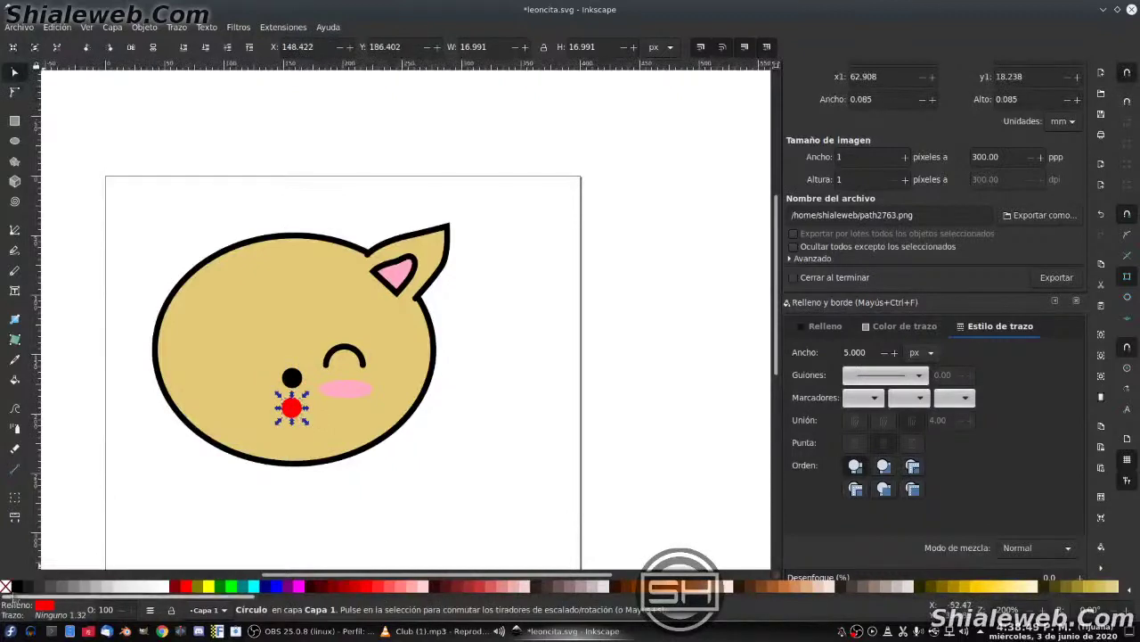
right_click(30, 587)
left_click(48, 533)
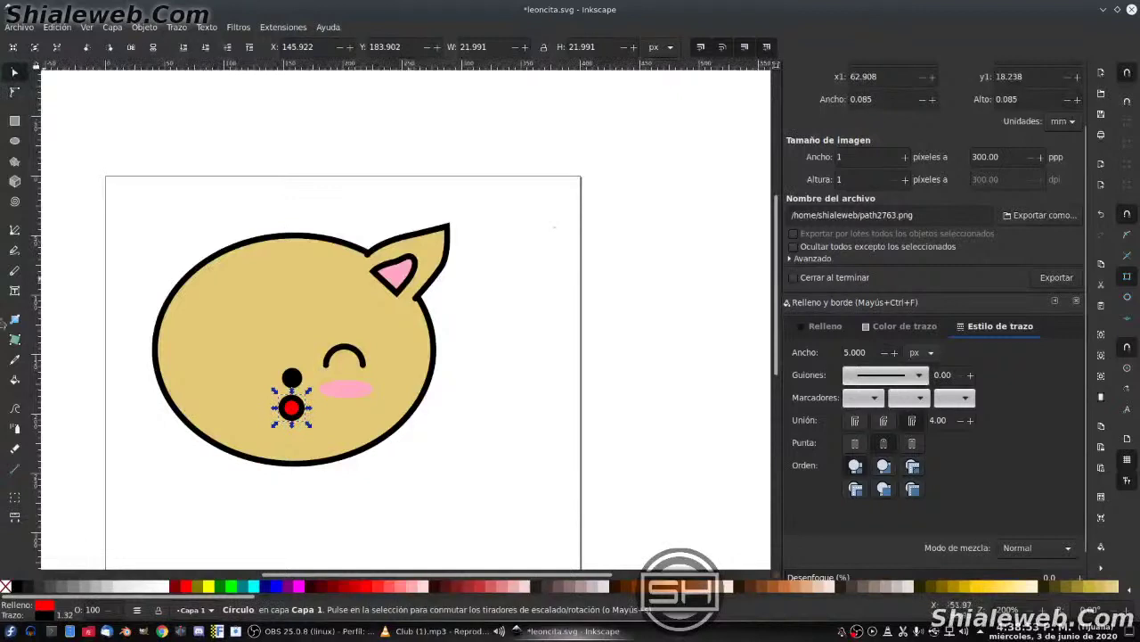
left_click(14, 230)
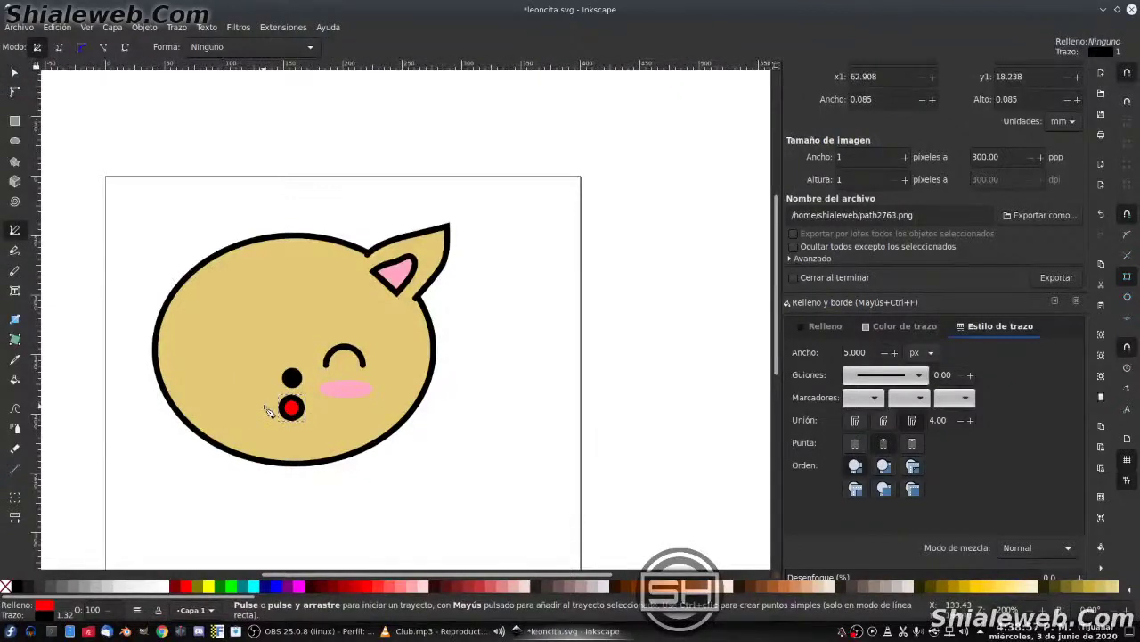
- Draw a three-point mouth line under the nose and bend both halves into curves
left_click(262, 406)
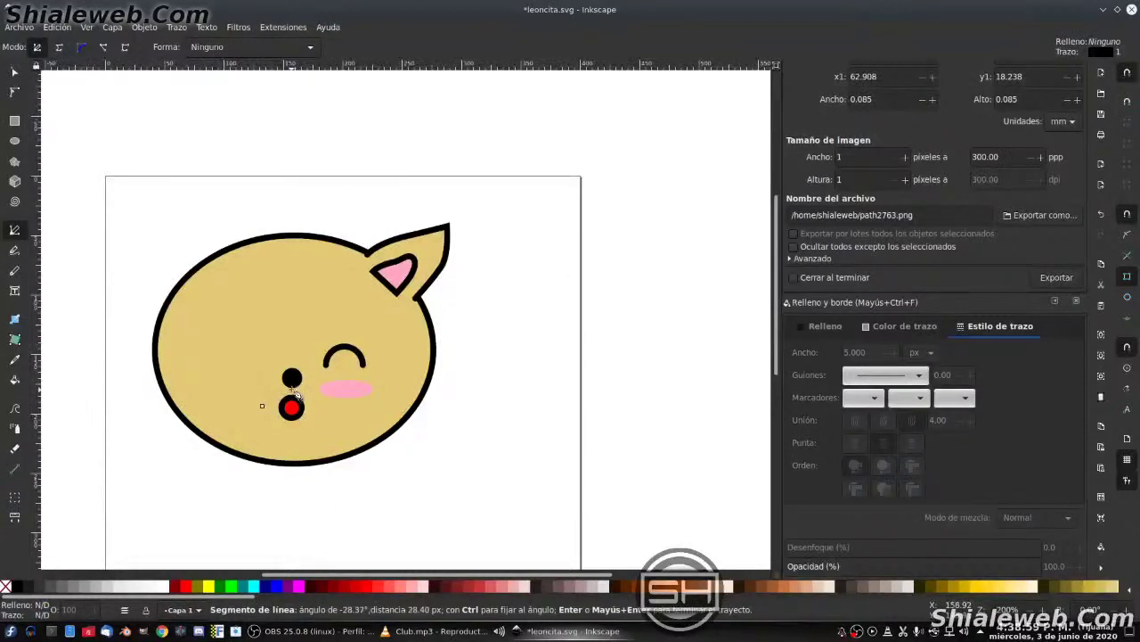
left_click(294, 390)
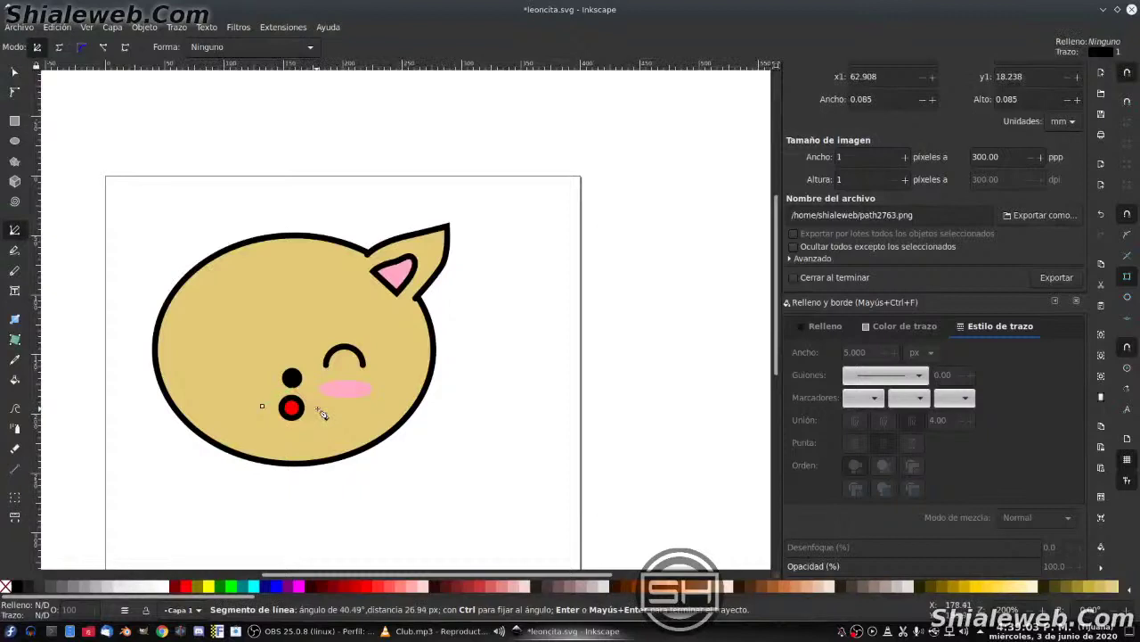
double_click(318, 407)
key("n")
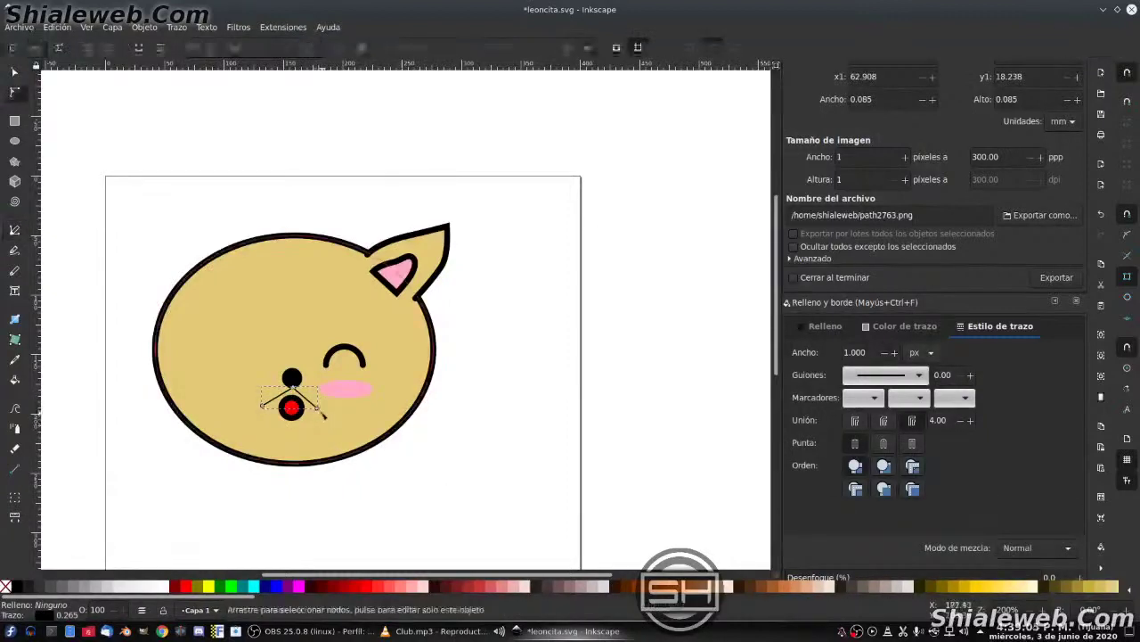
left_click(323, 407)
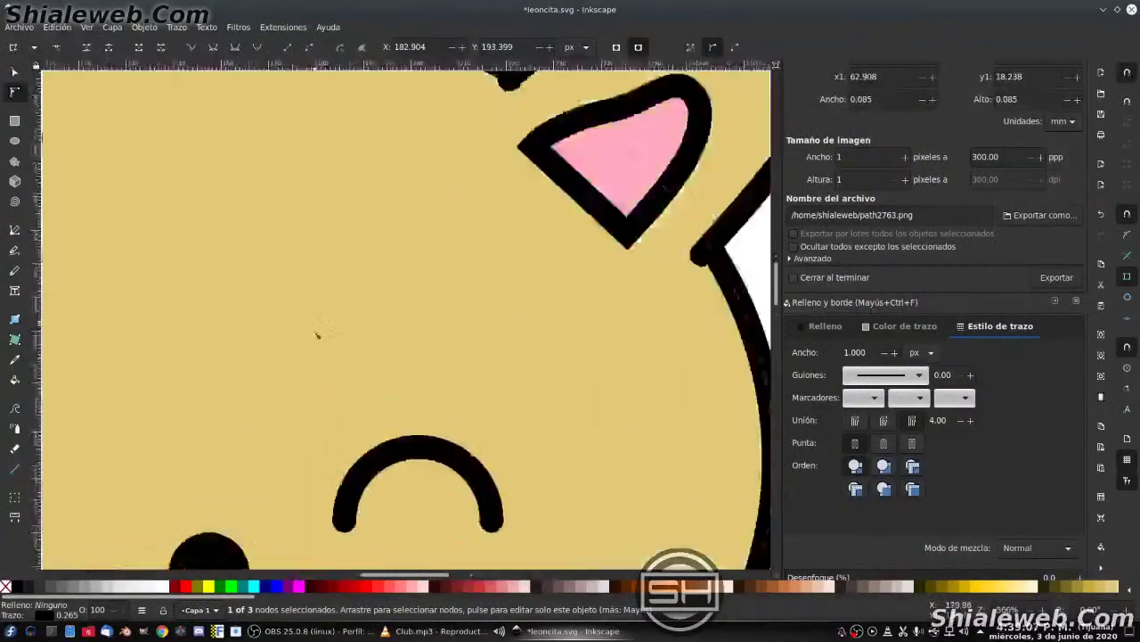
scroll(315, 333, "up", 4)
scroll(402, 247, "down", 3)
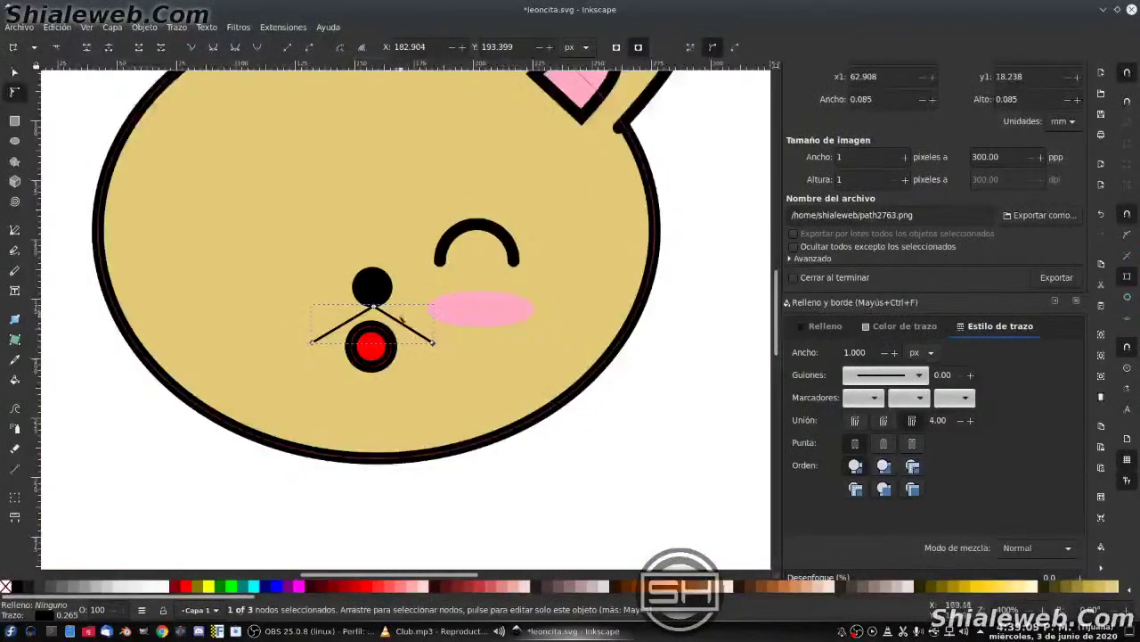
left_click_drag(416, 335, 407, 341)
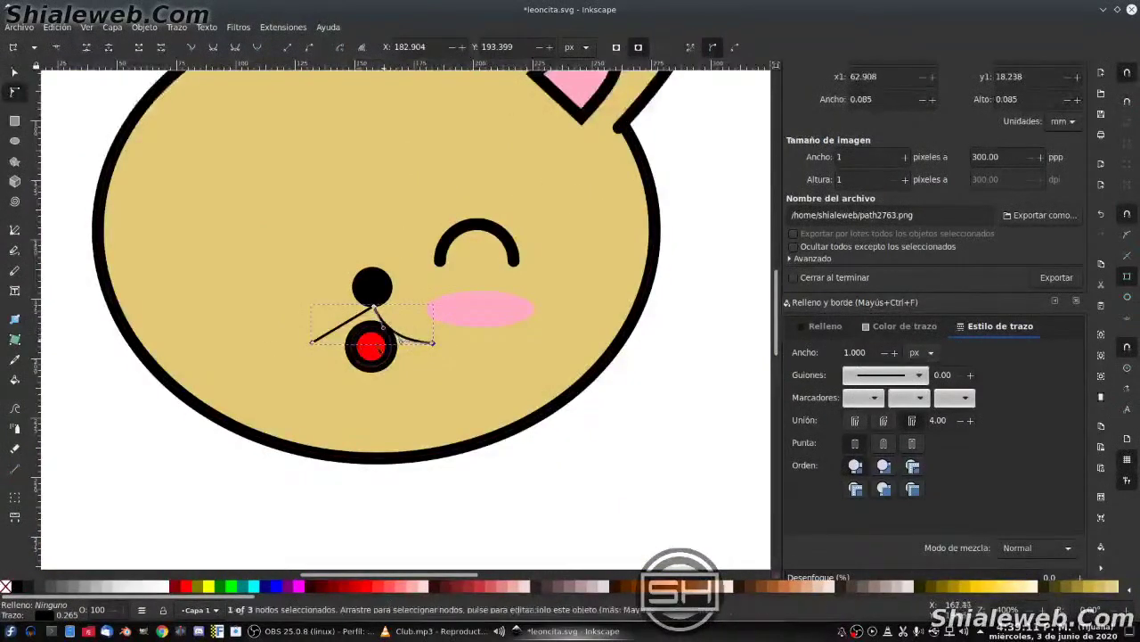
left_click_drag(340, 326, 355, 350)
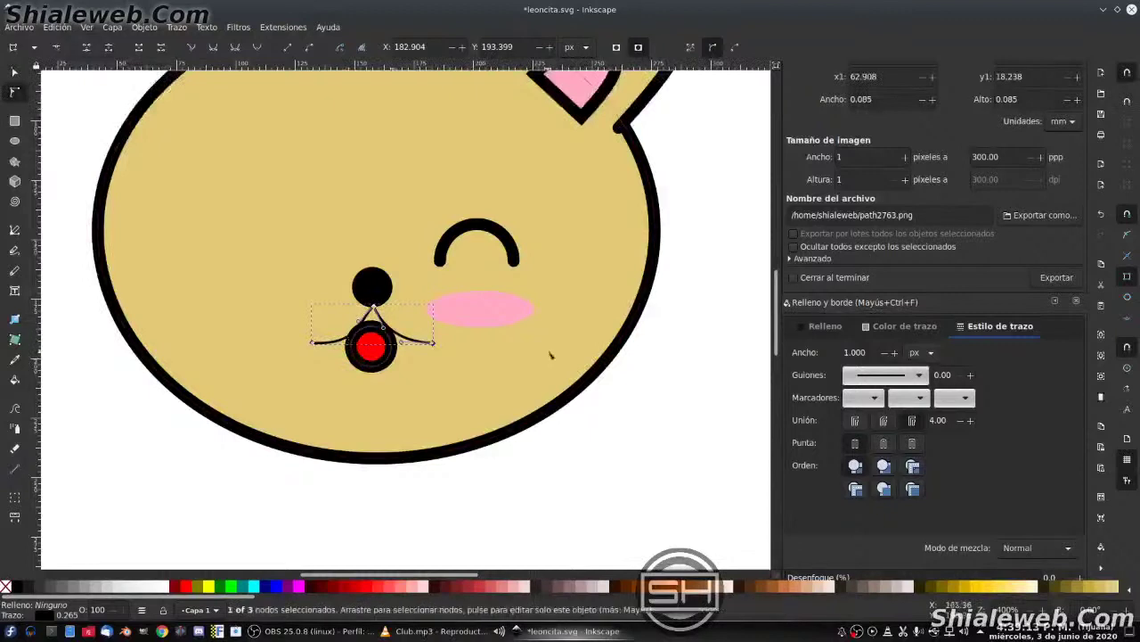
- Give the mouth a 5 px stroke and nudge the red tongue slightly down
left_click(884, 352)
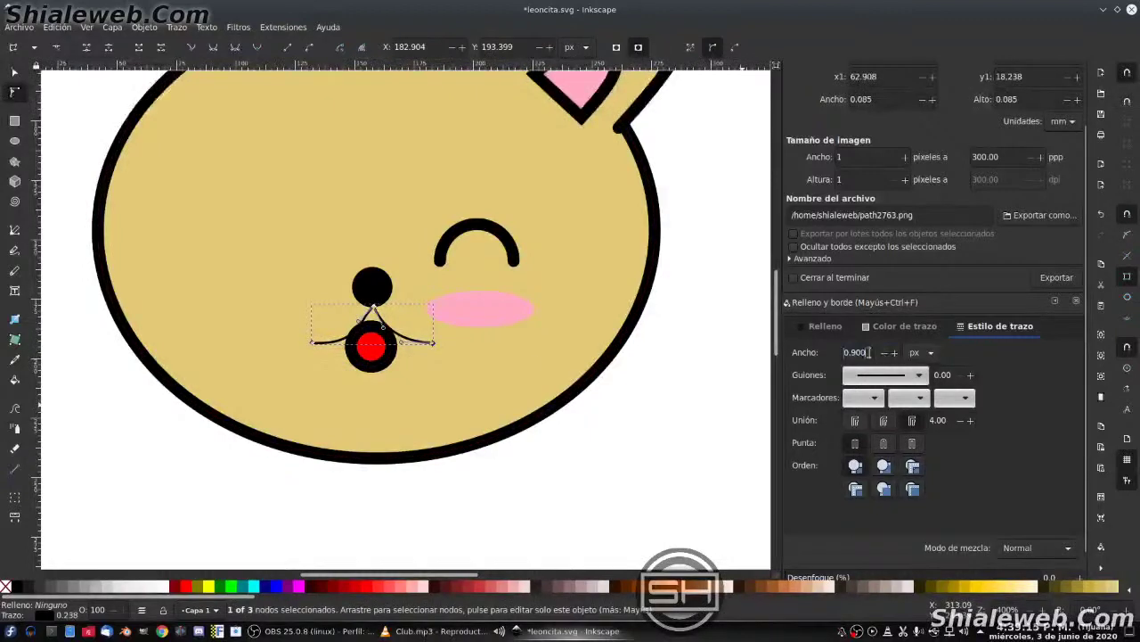
type("5")
key("Return")
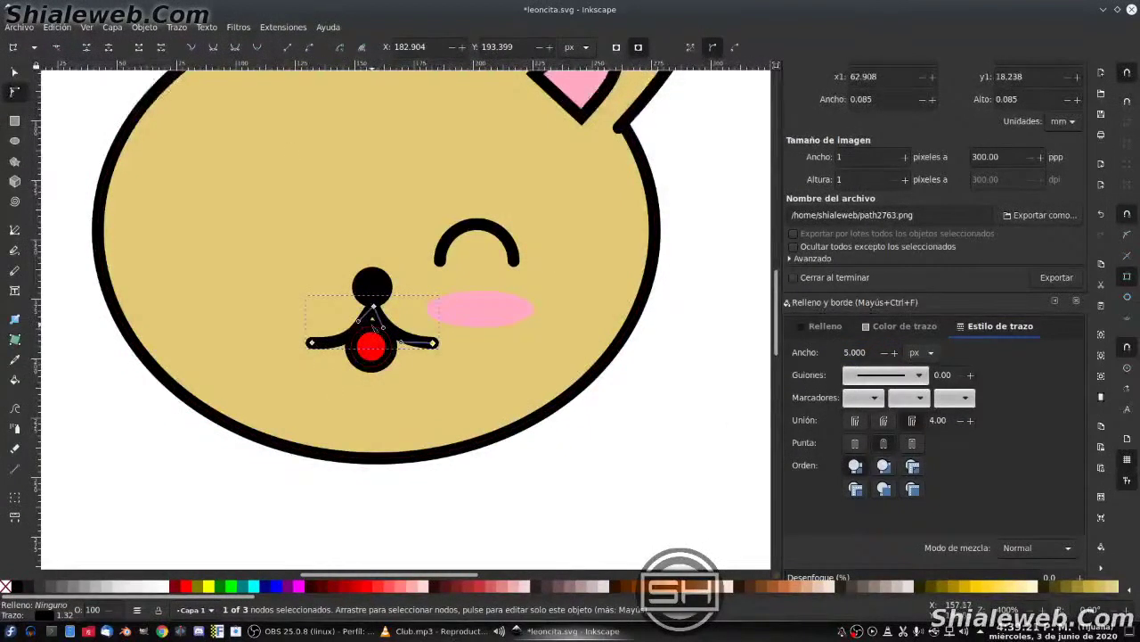
key("s")
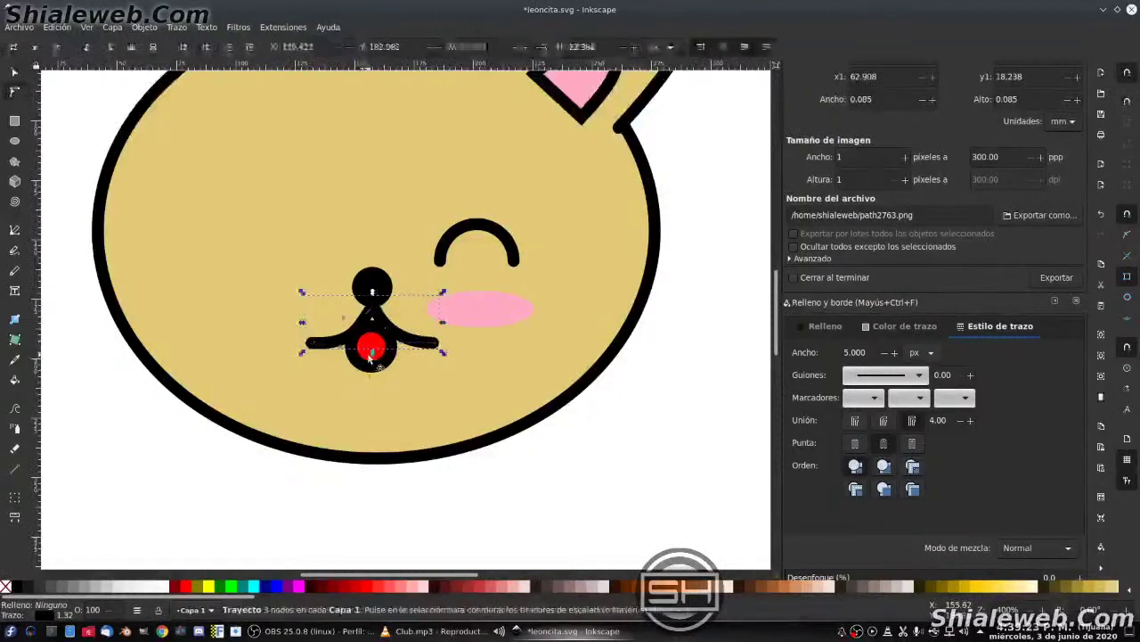
left_click(371, 347)
key("Down")
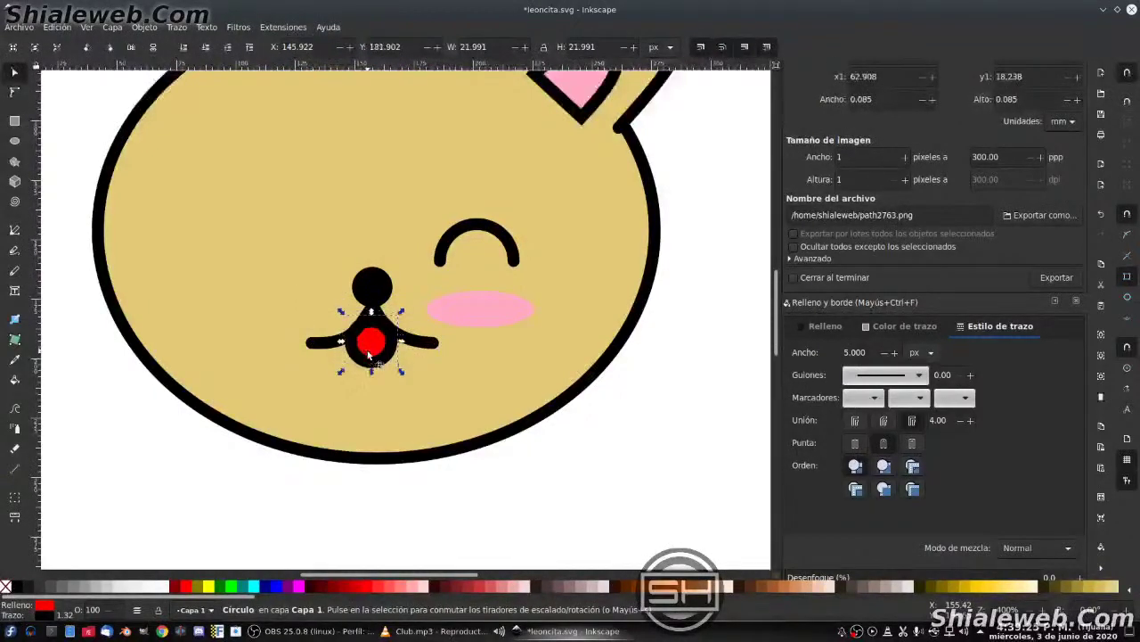
left_click(620, 442)
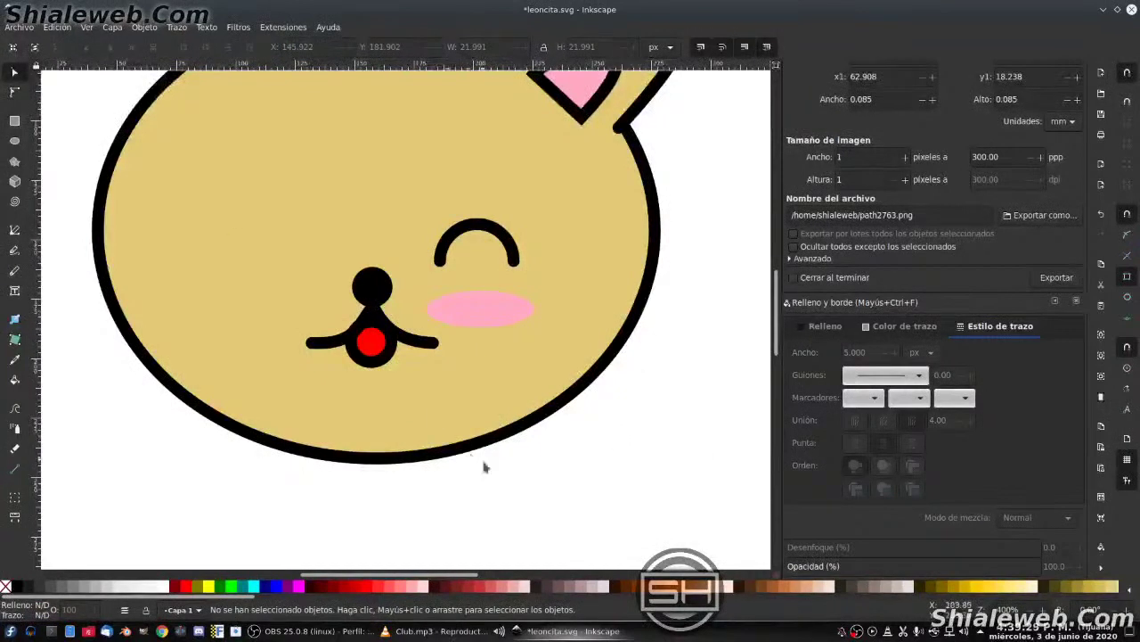
- Group the closed eye with the pink blush and save leoncita.svg
left_click_drag(472, 509, 246, 235)
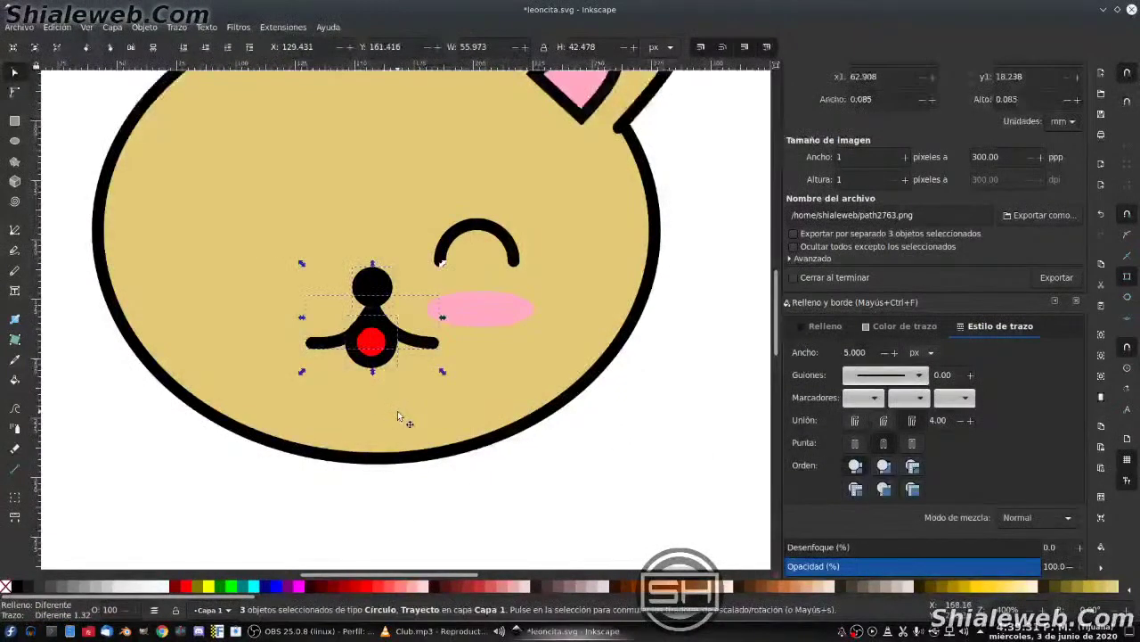
left_click_drag(704, 480, 383, 162)
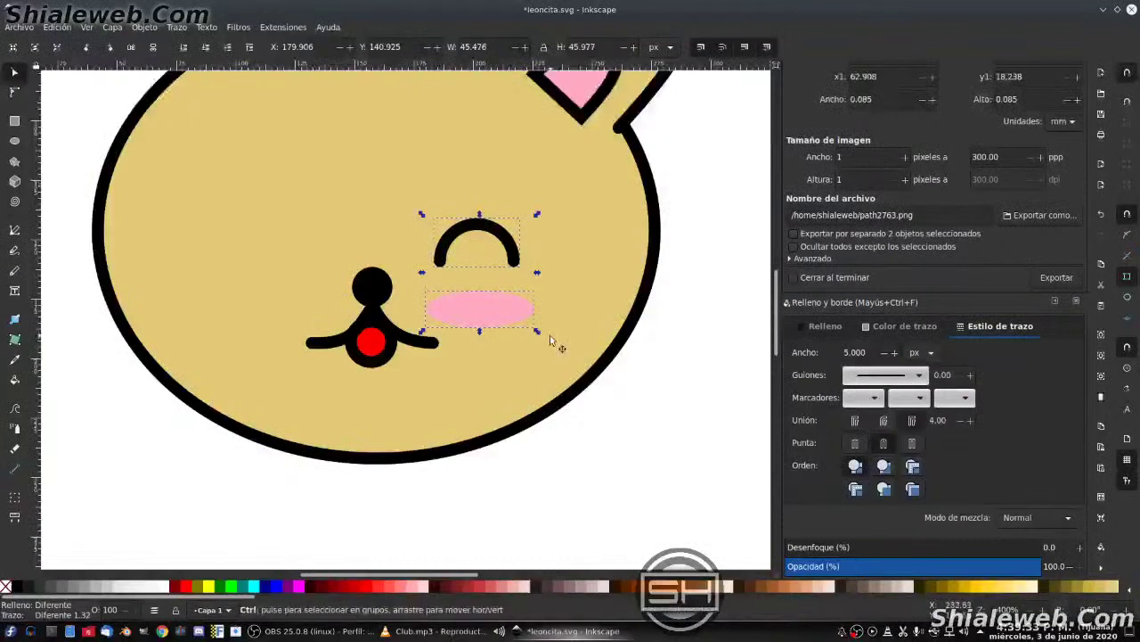
key("ctrl+g")
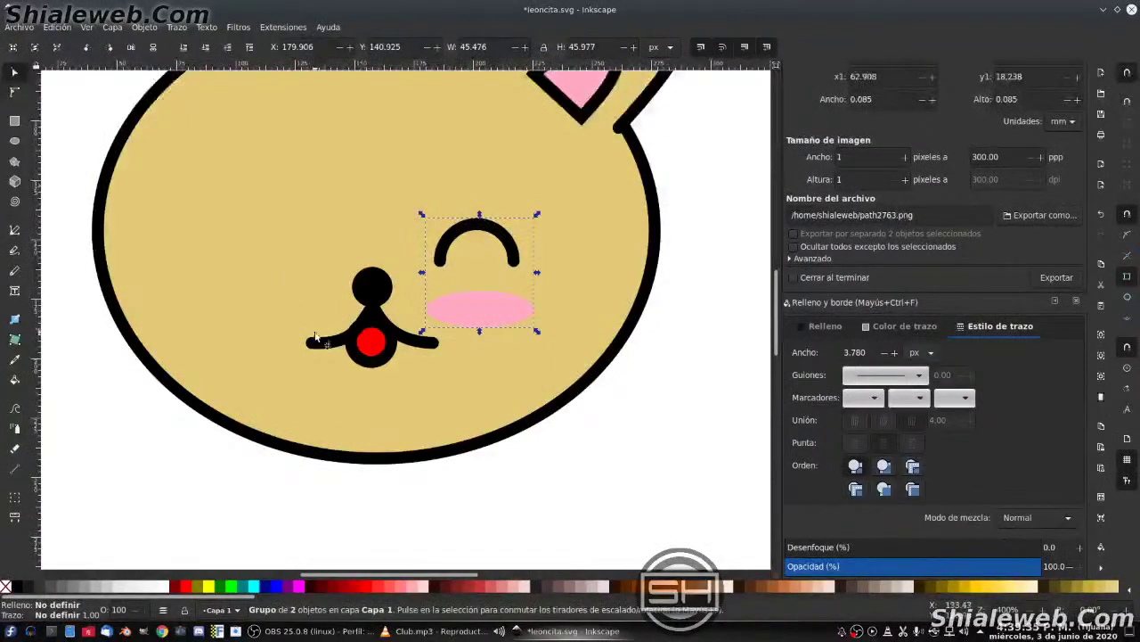
key("ctrl+s")
key("5")
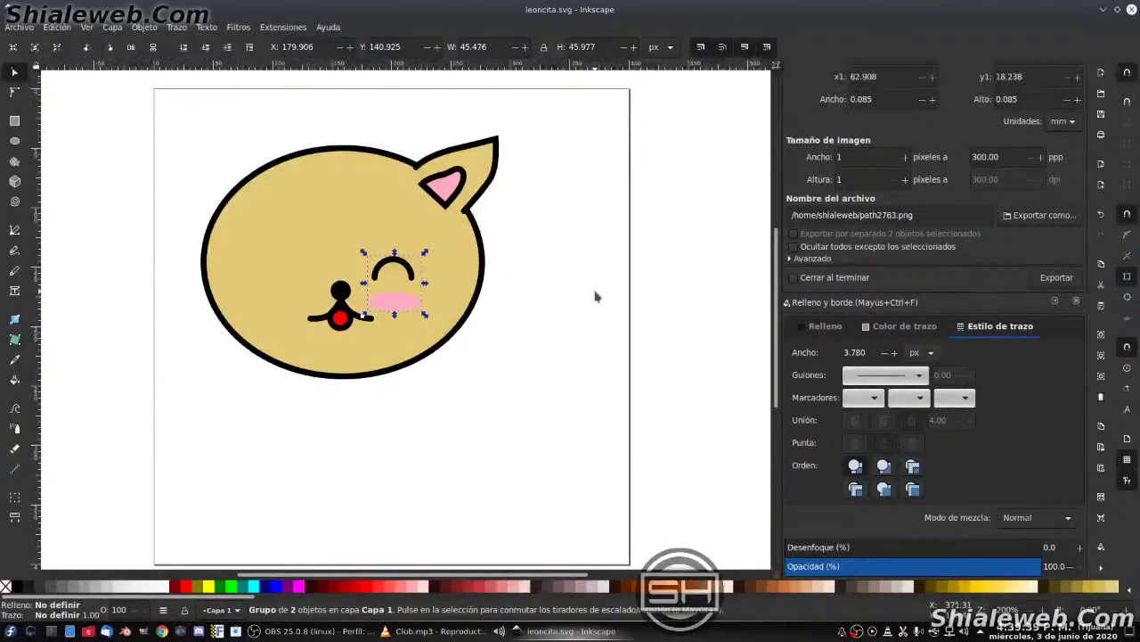
left_click(20, 27)
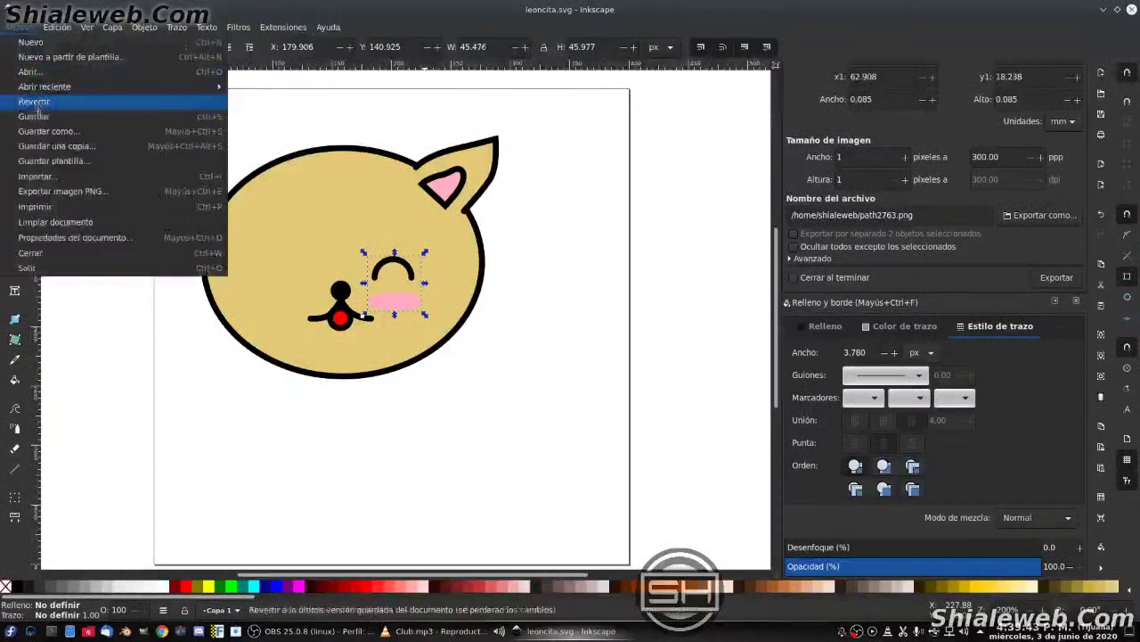
left_click(40, 116)
- Shift the eye-and-blush group slightly right and save again
key("plus")
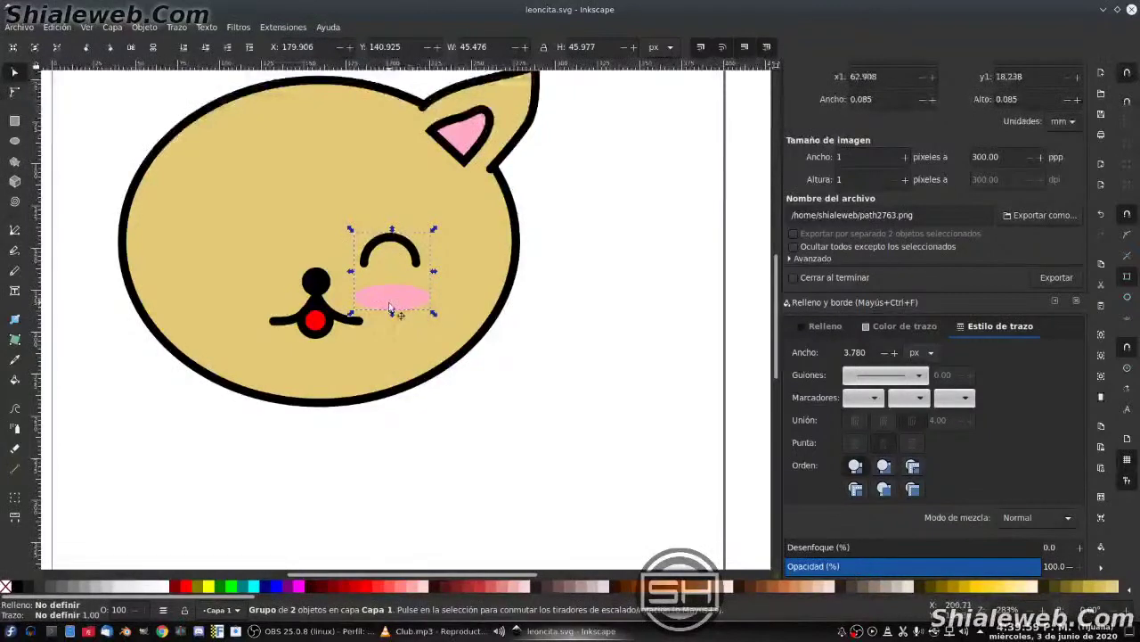
left_click_drag(404, 300, 419, 297)
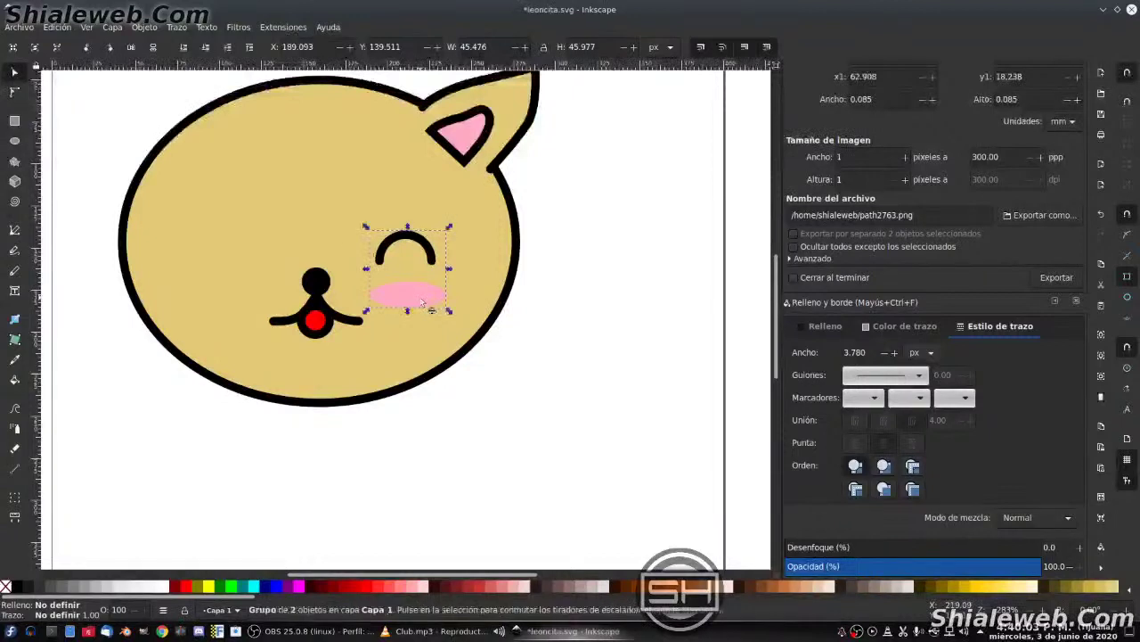
key("ctrl+s")
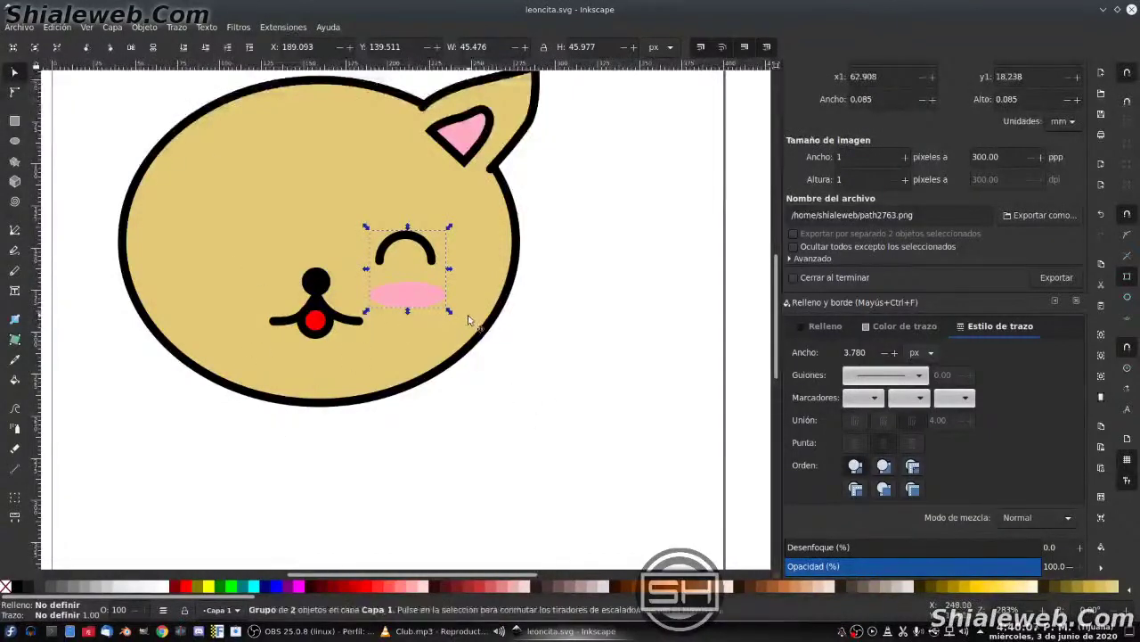
scroll(473, 301, "down", 1, "ctrl")
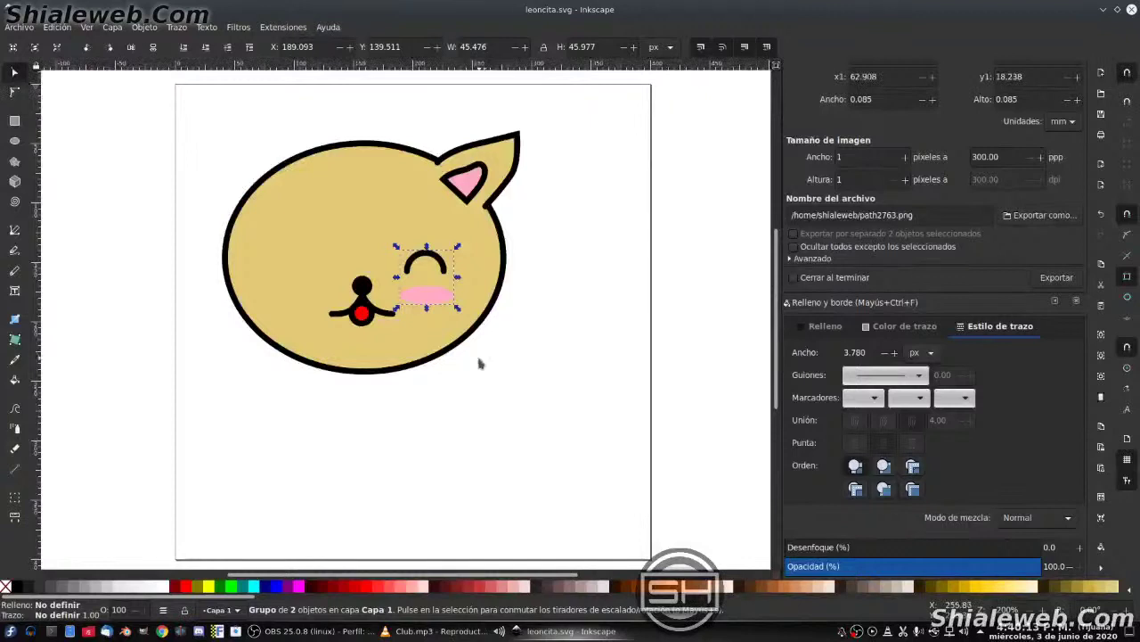
left_click(406, 342)
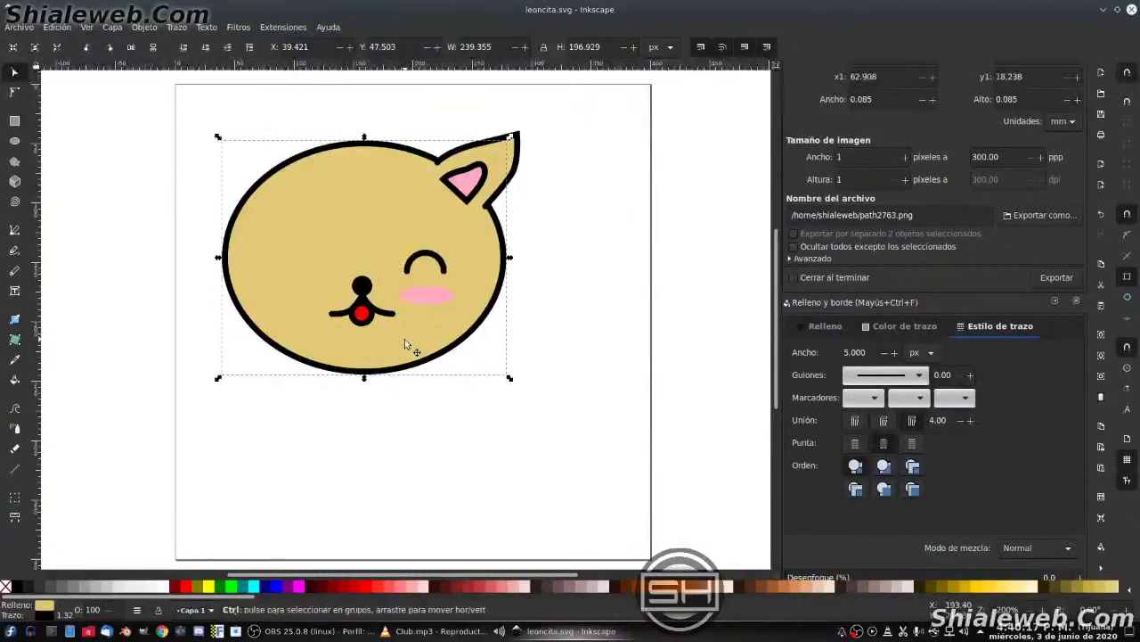
- Duplicate the head oval, move it down and rotate it 90° upright as the body
key("Home")
left_click_drag(397, 348, 383, 489)
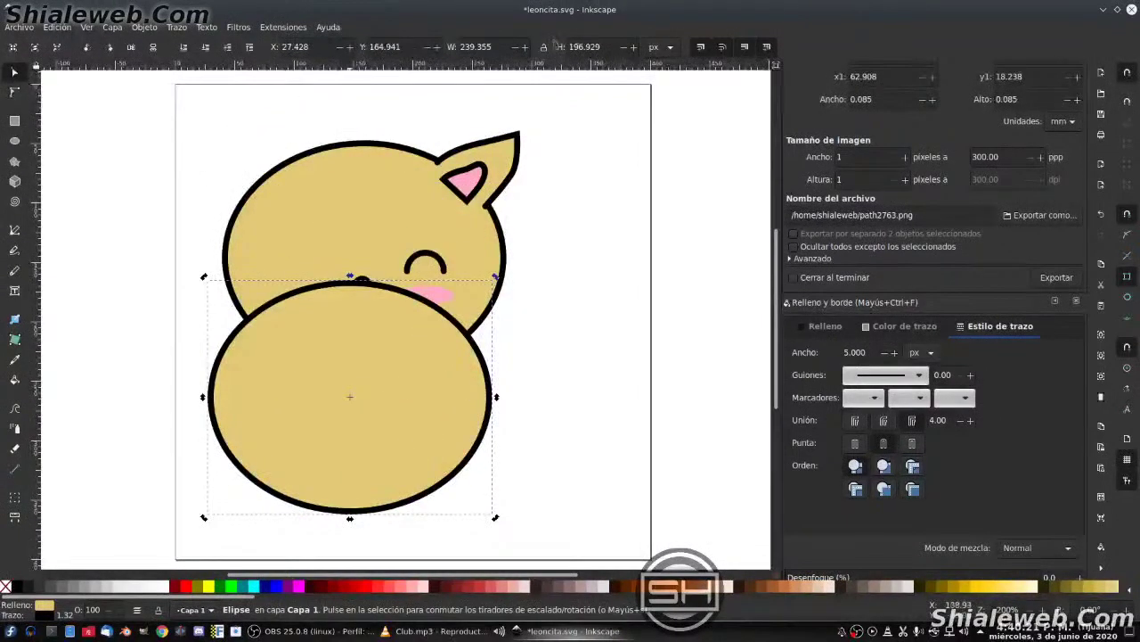
left_click(431, 355)
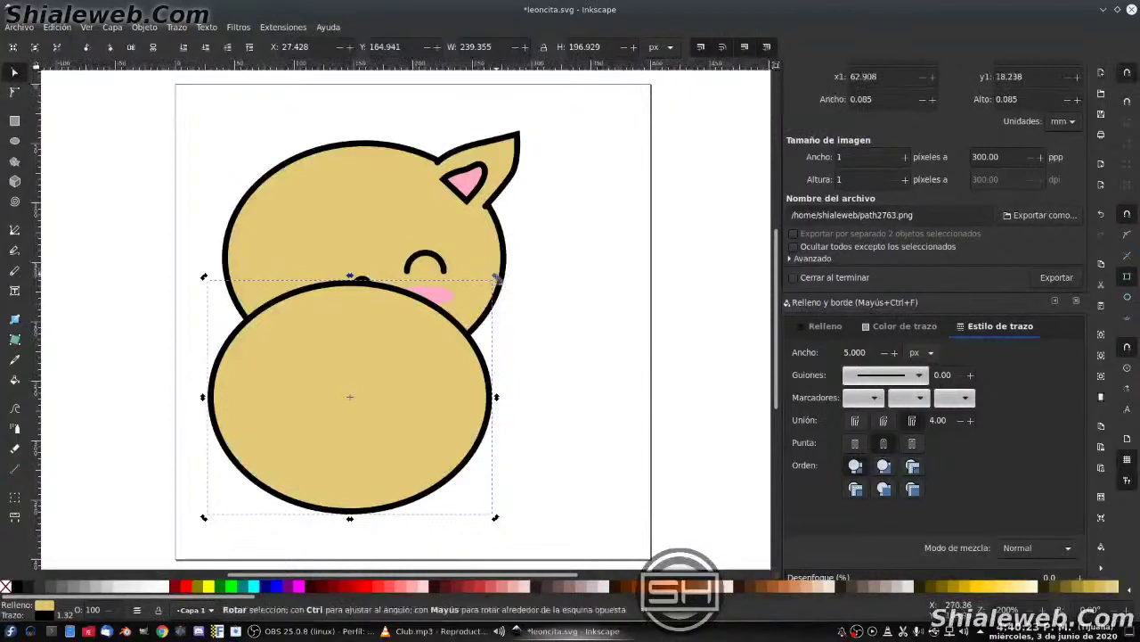
left_click_drag(496, 278, 239, 236)
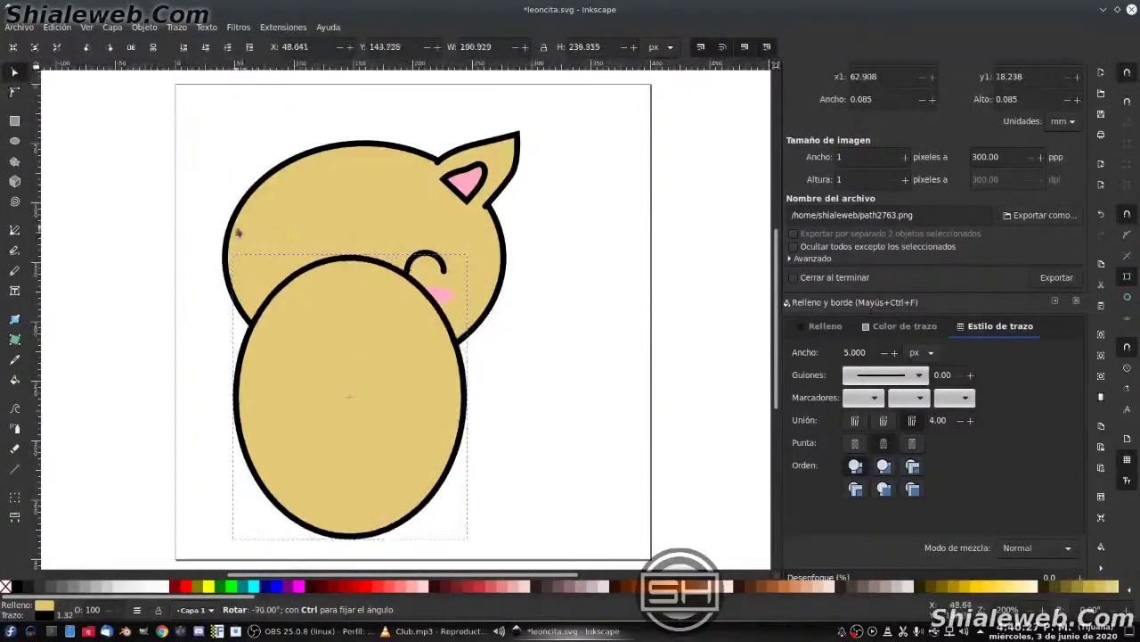
left_click_drag(239, 236, 241, 235)
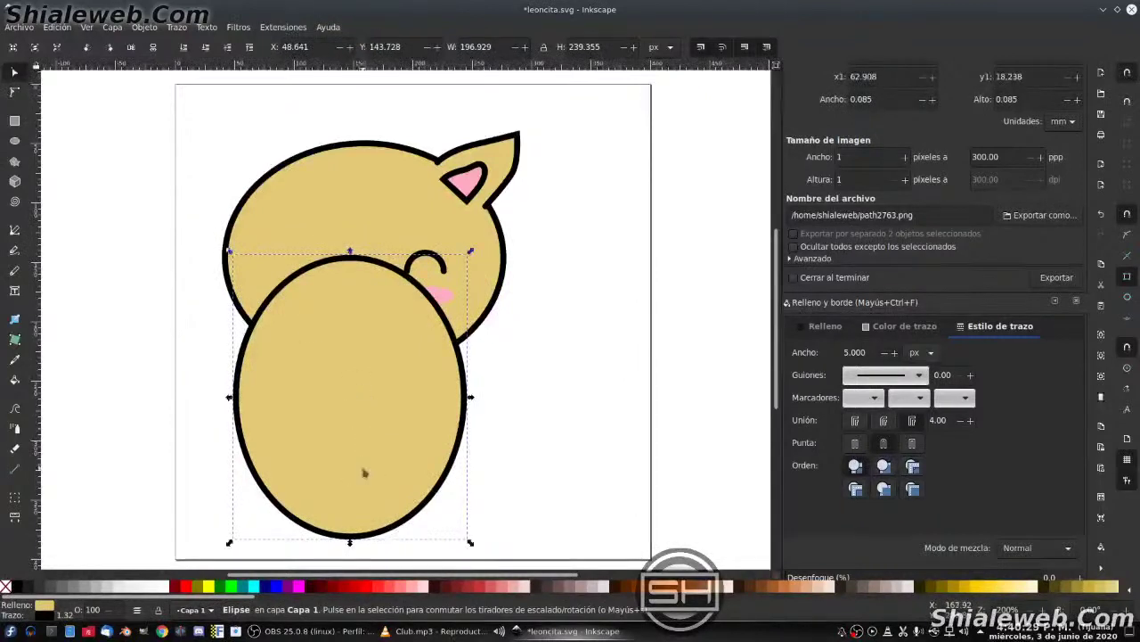
left_click_drag(364, 472, 387, 458)
- Send the body oval behind the head and save leoncita.svg
key("Page_Down")
key("Page_Down")
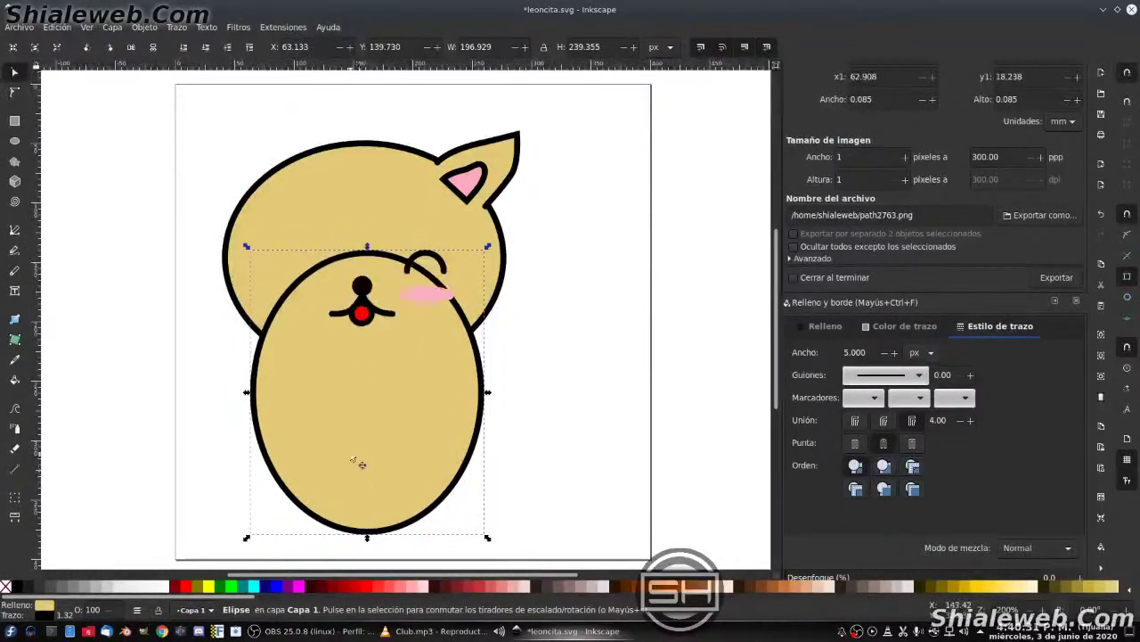
key("Page_Down")
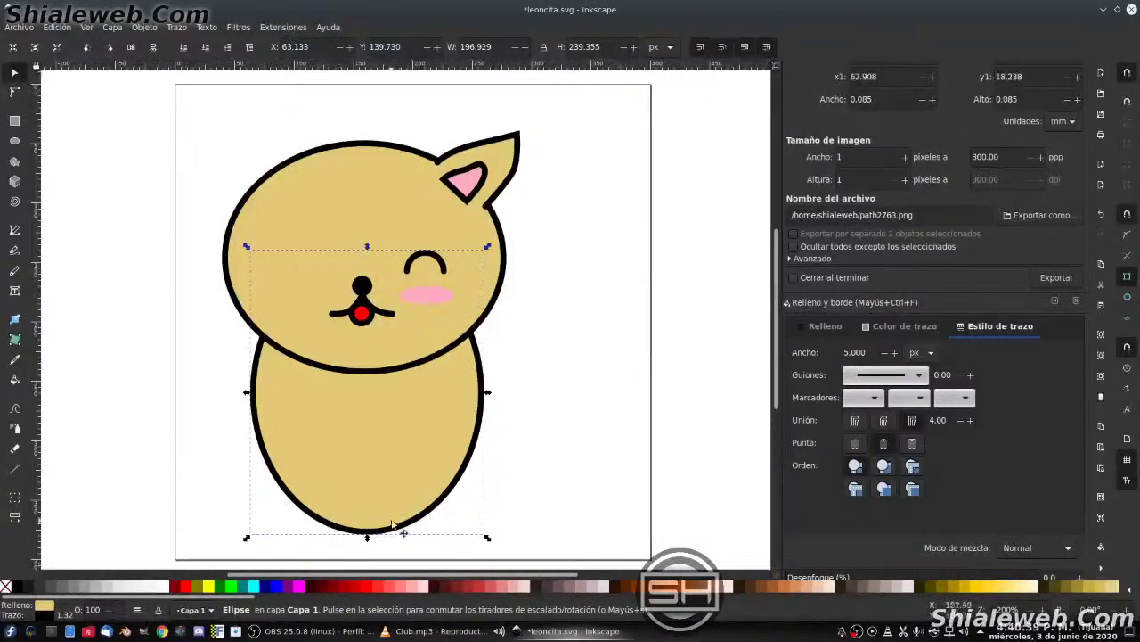
key("ctrl+s")
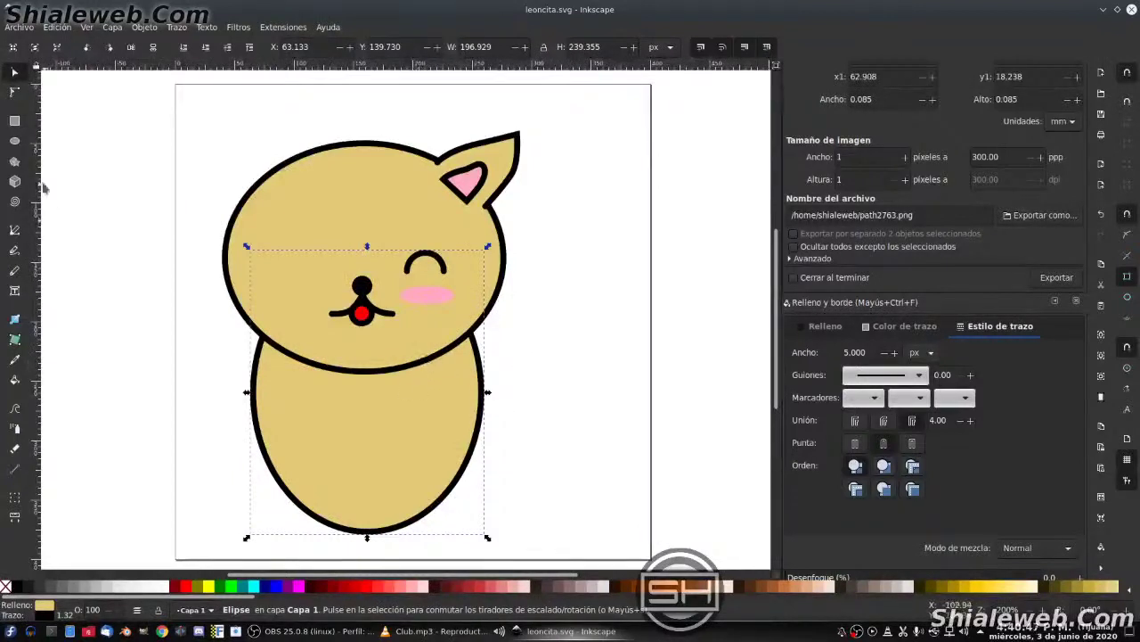
- Draw a tall rectangle over the body and give it the body's tan colour
left_click(15, 120)
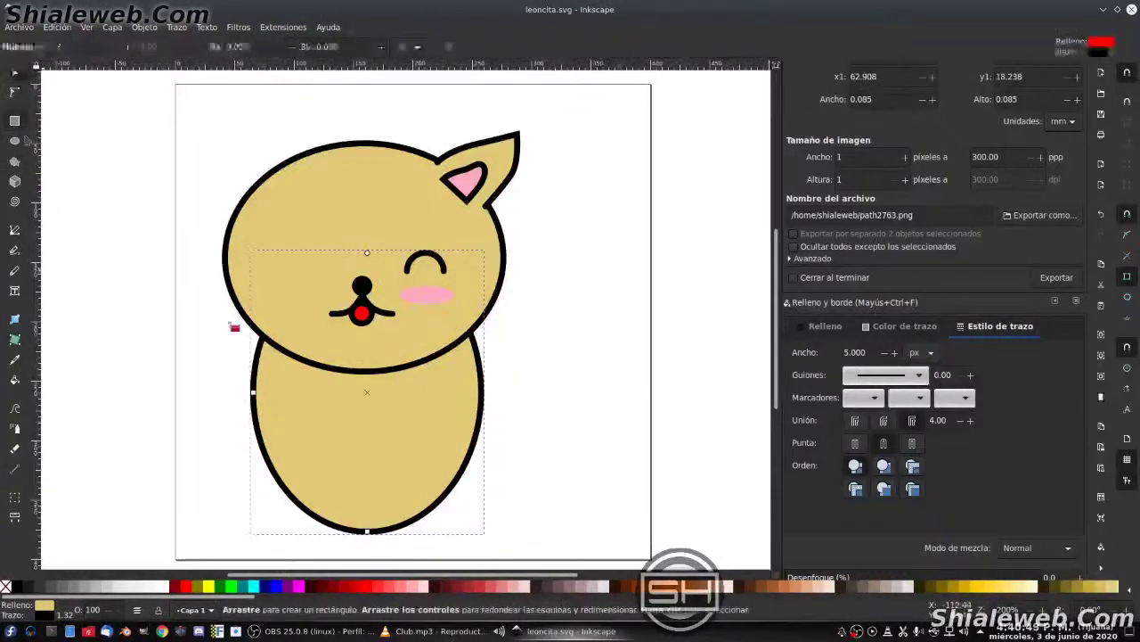
left_click_drag(406, 324, 465, 541)
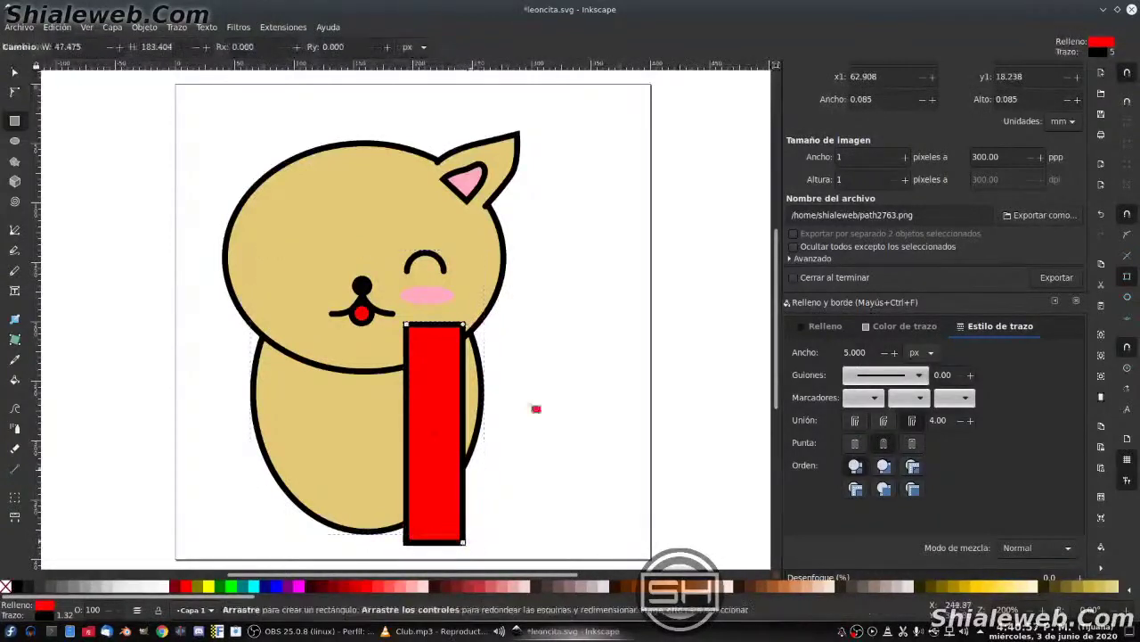
key("d")
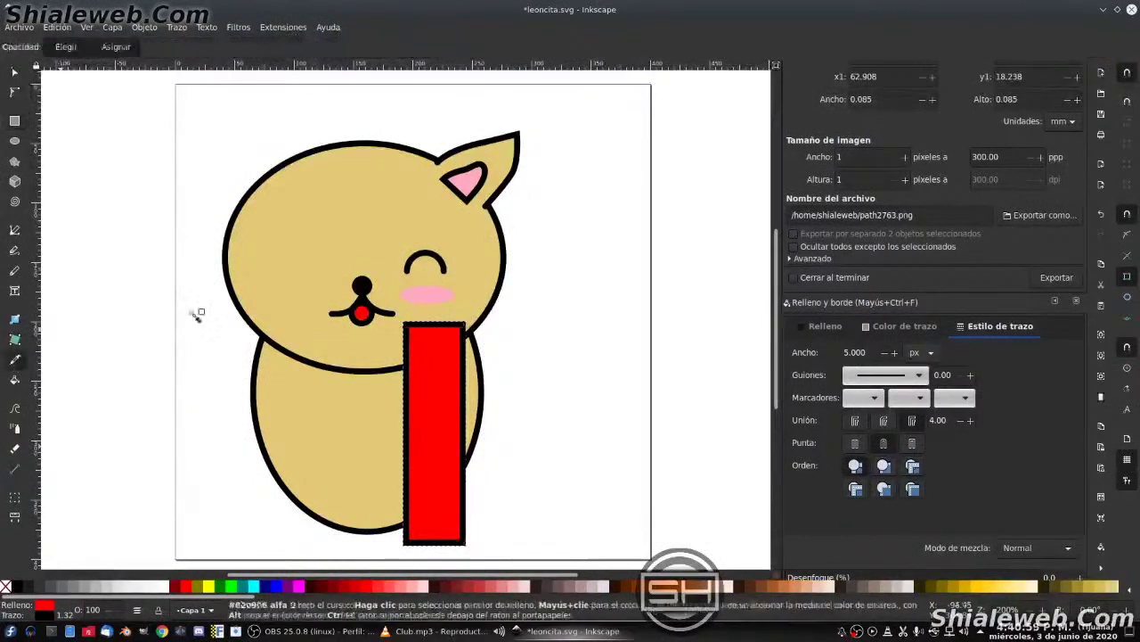
left_click(339, 452)
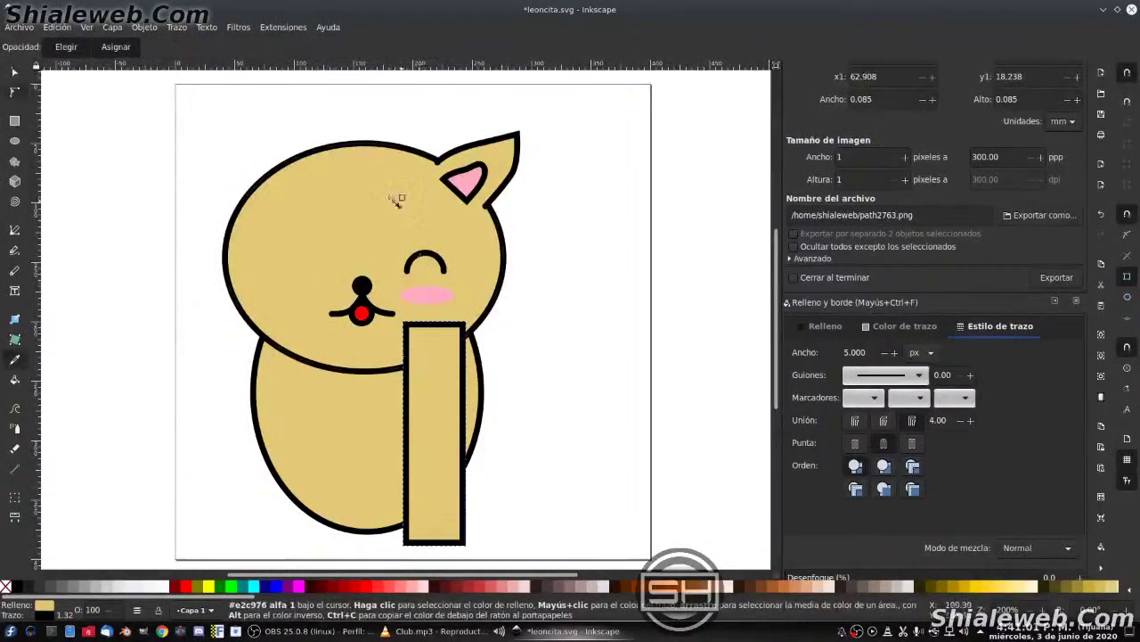
- Convert the rectangle to a path and add a node on its left edge
key("n")
left_click(176, 27)
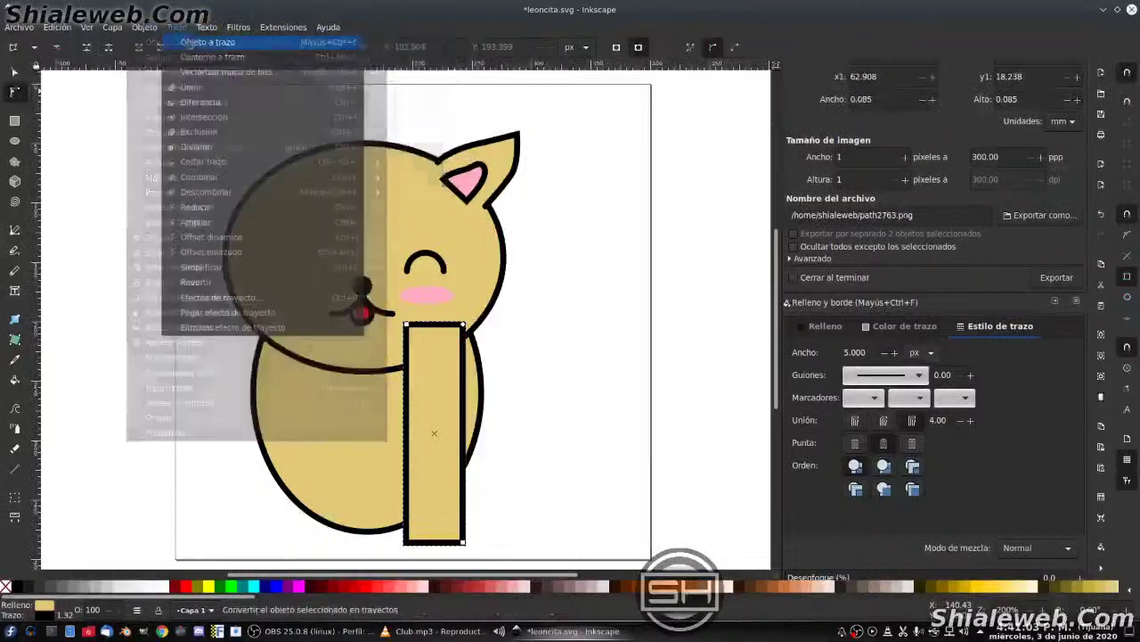
left_click(201, 41)
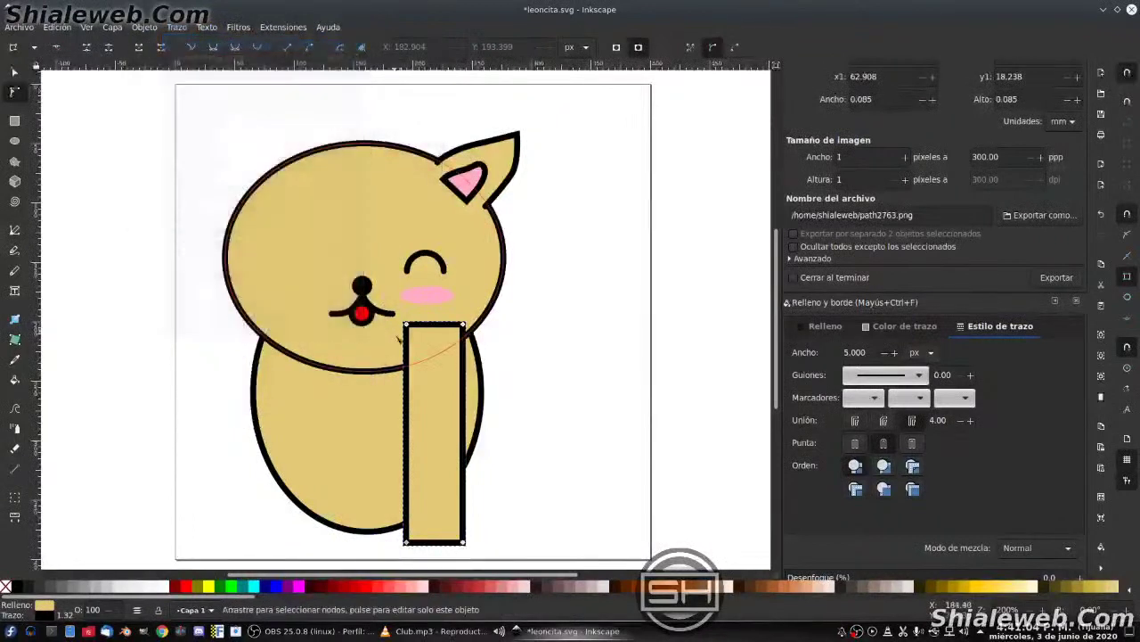
double_click(407, 405)
left_click(408, 390)
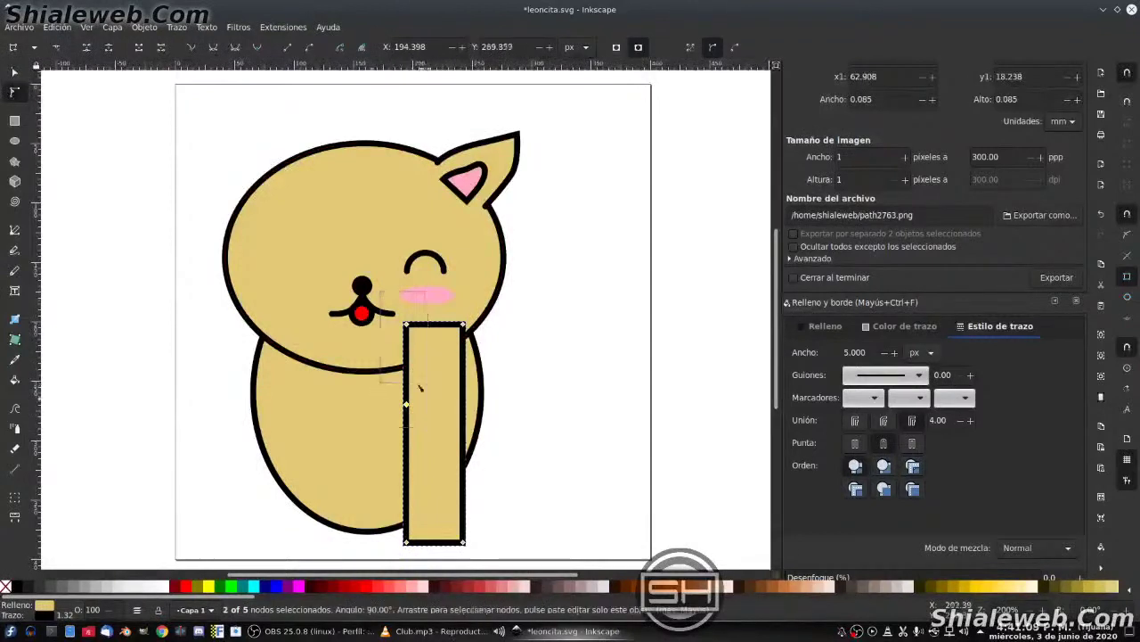
- Place the leg in the stacking order above the body but below the head
key("s")
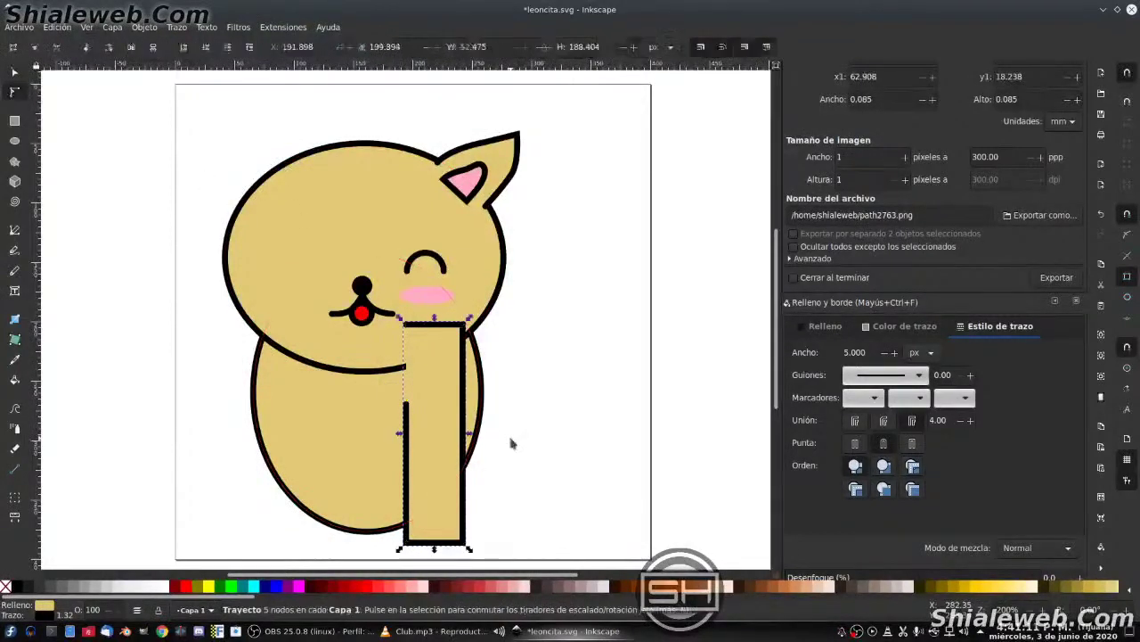
key("End")
key("Page_Up")
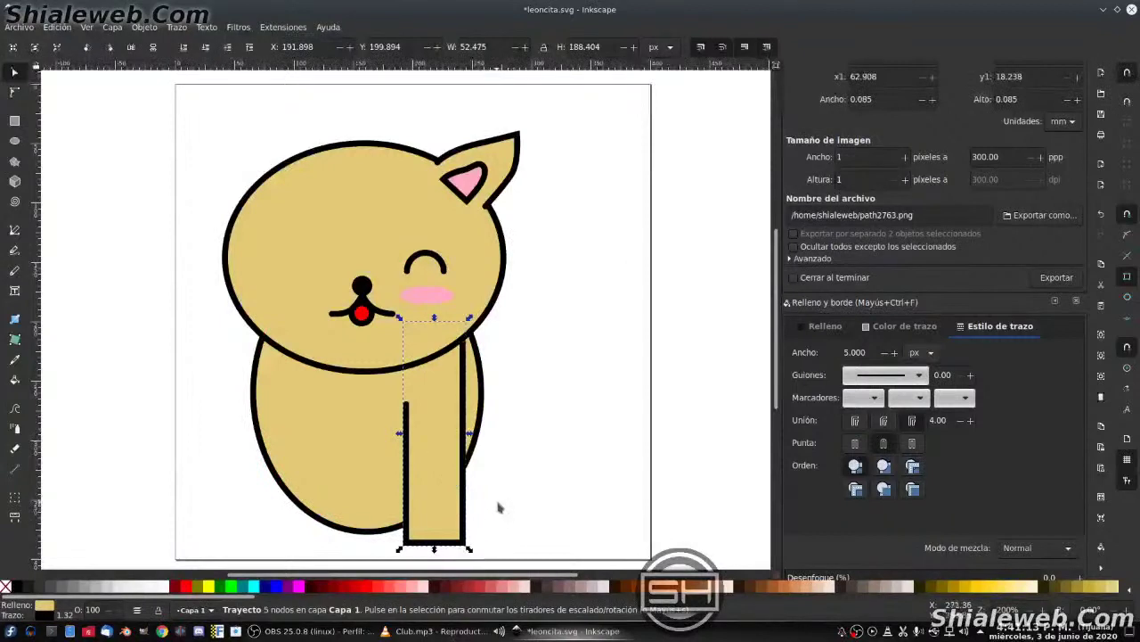
- Bend the leg's bottom edge into a rounded foot
key("n")
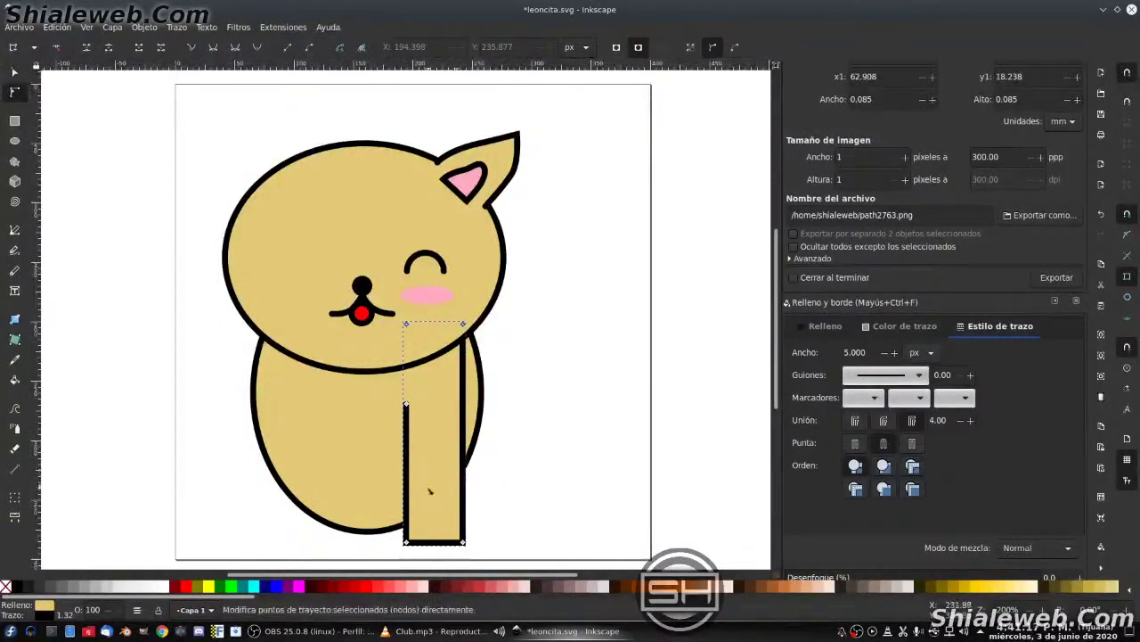
scroll(428, 490, "down", 3)
scroll(436, 392, "up", 1, "ctrl")
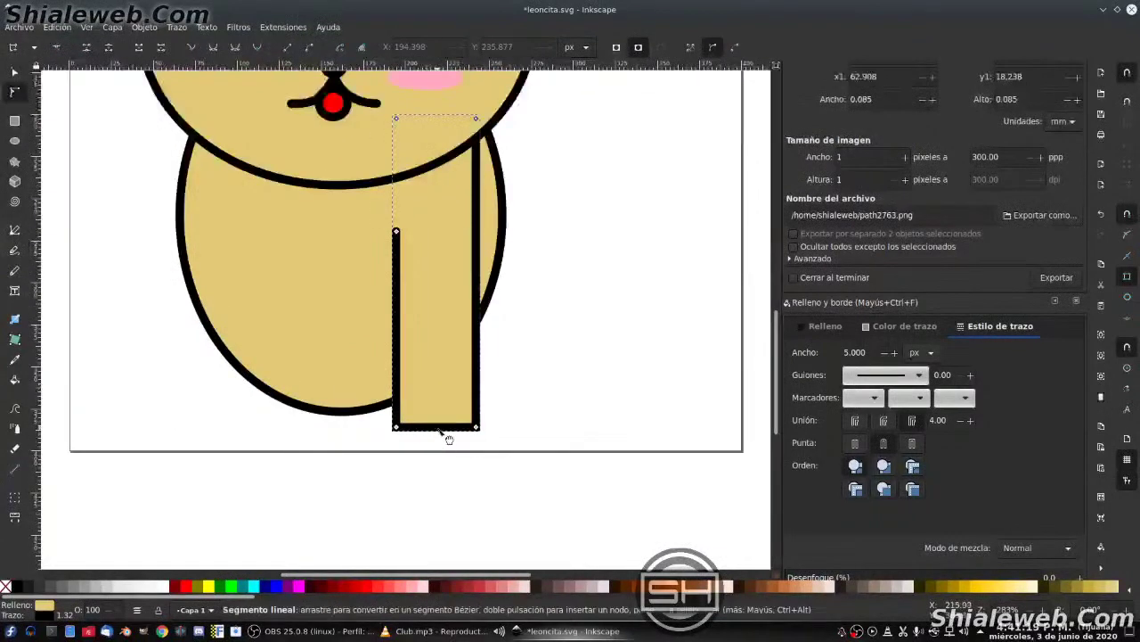
left_click_drag(449, 439, 448, 456)
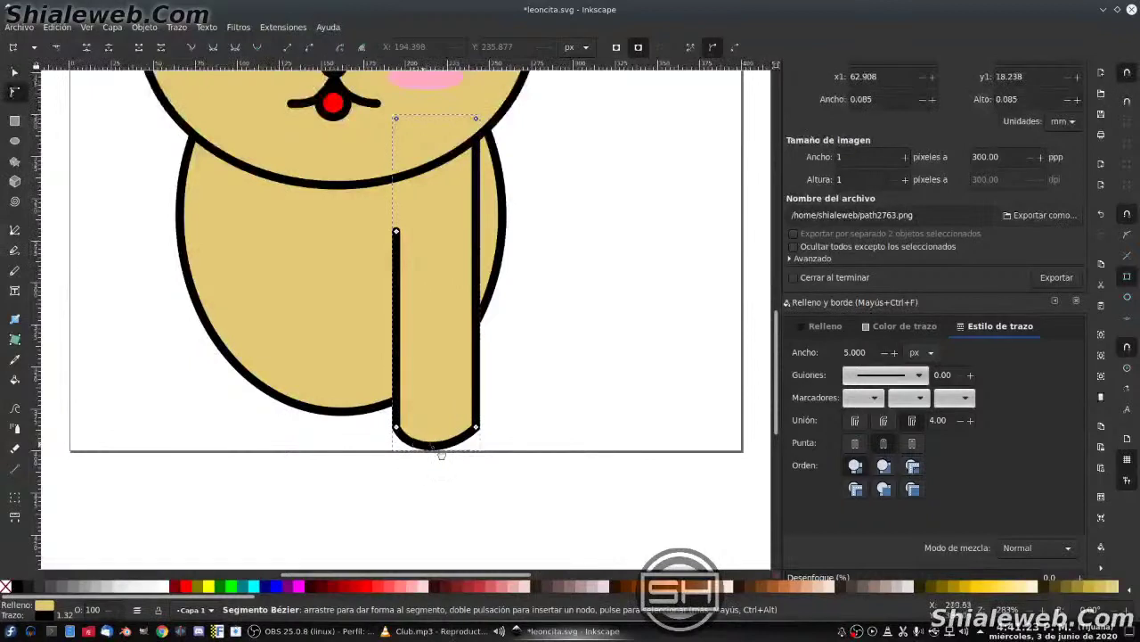
left_click_drag(477, 450, 478, 452)
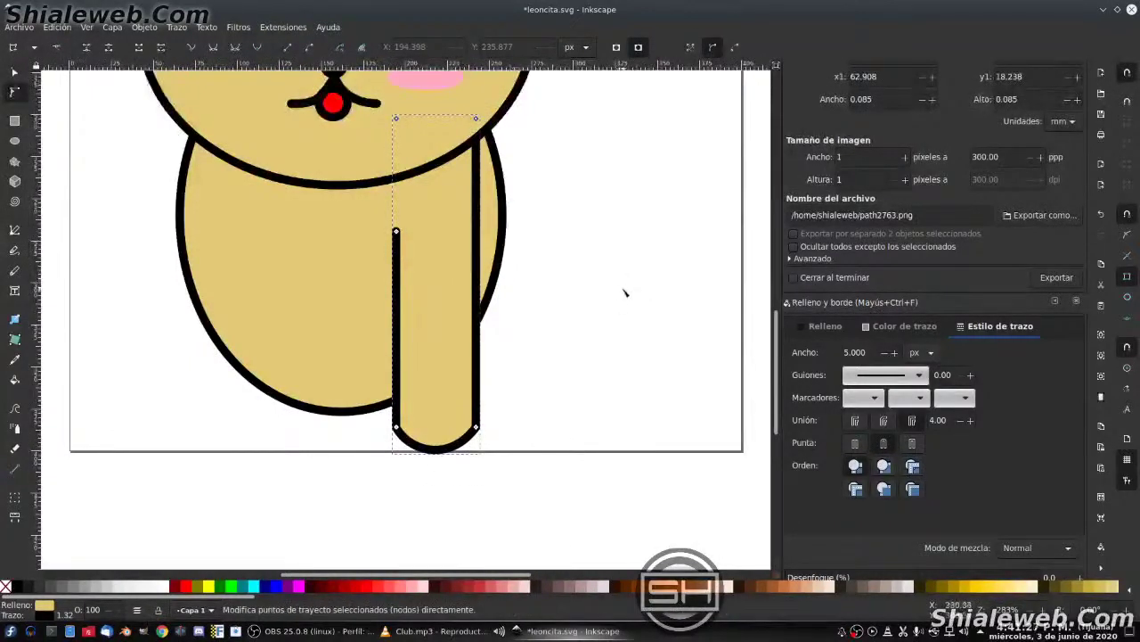
key("s")
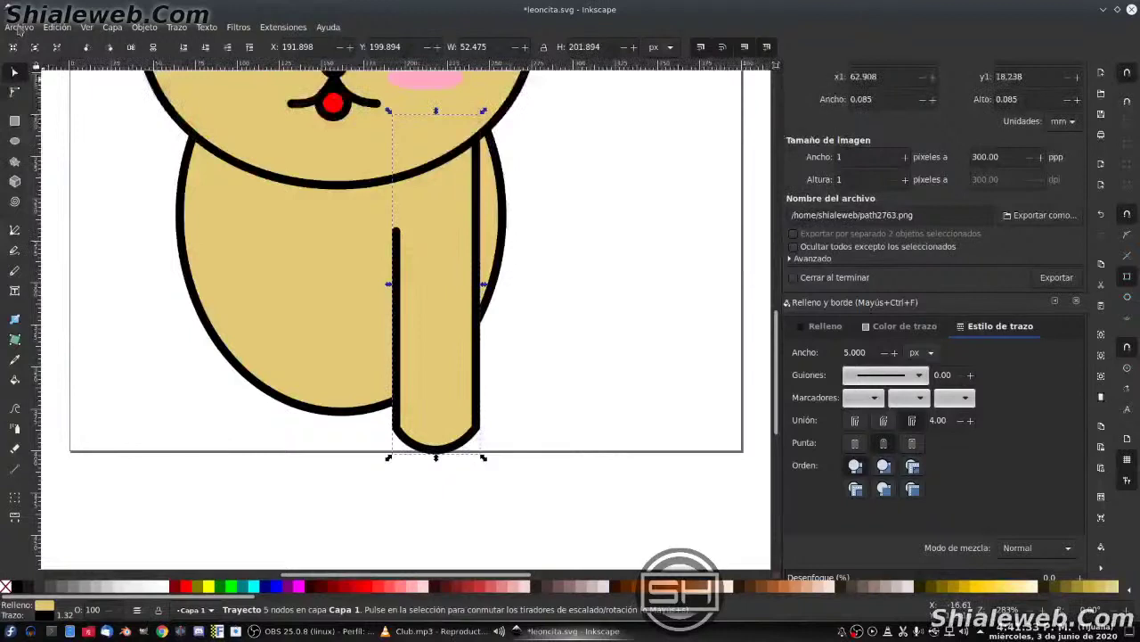
- Copy the body oval and shrink the copy over the leg
left_click(350, 312)
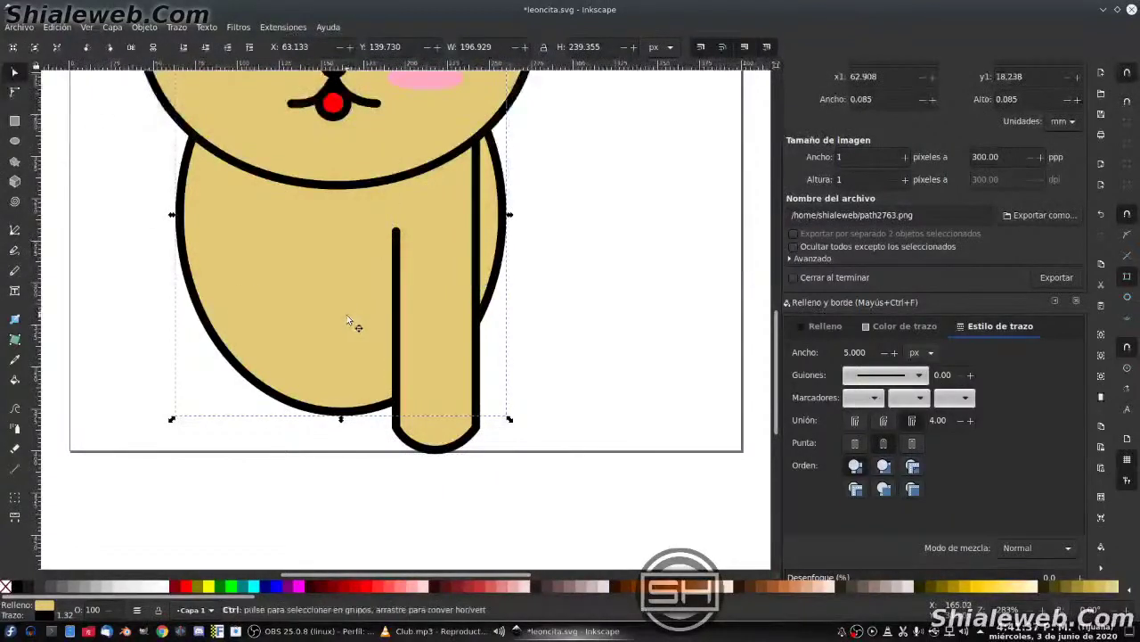
key("Home")
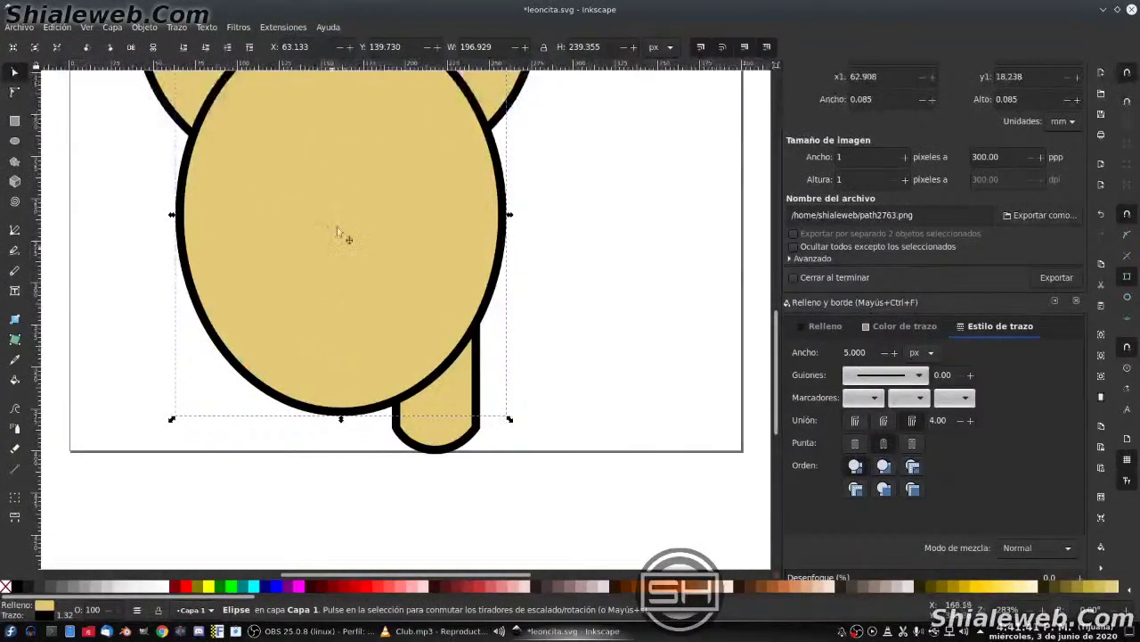
left_click_drag(339, 196, 339, 400)
mouse_move(510, 419)
left_mouse_down()
mouse_move(374, 247)
mouse_move(512, 377)
left_mouse_up()
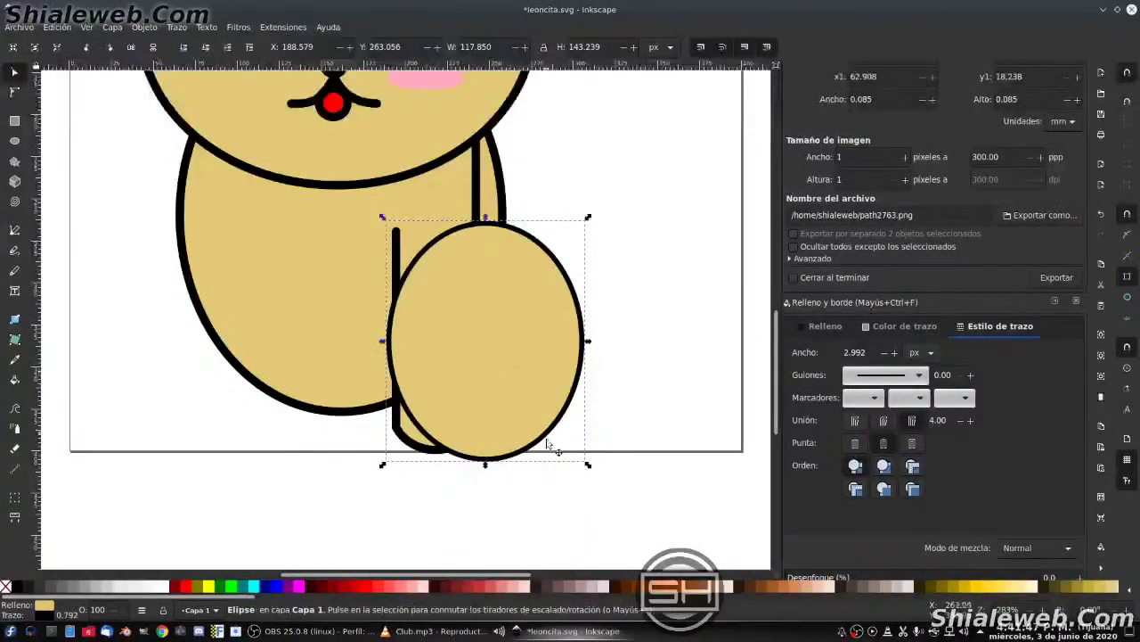
left_click_drag(588, 466, 552, 499)
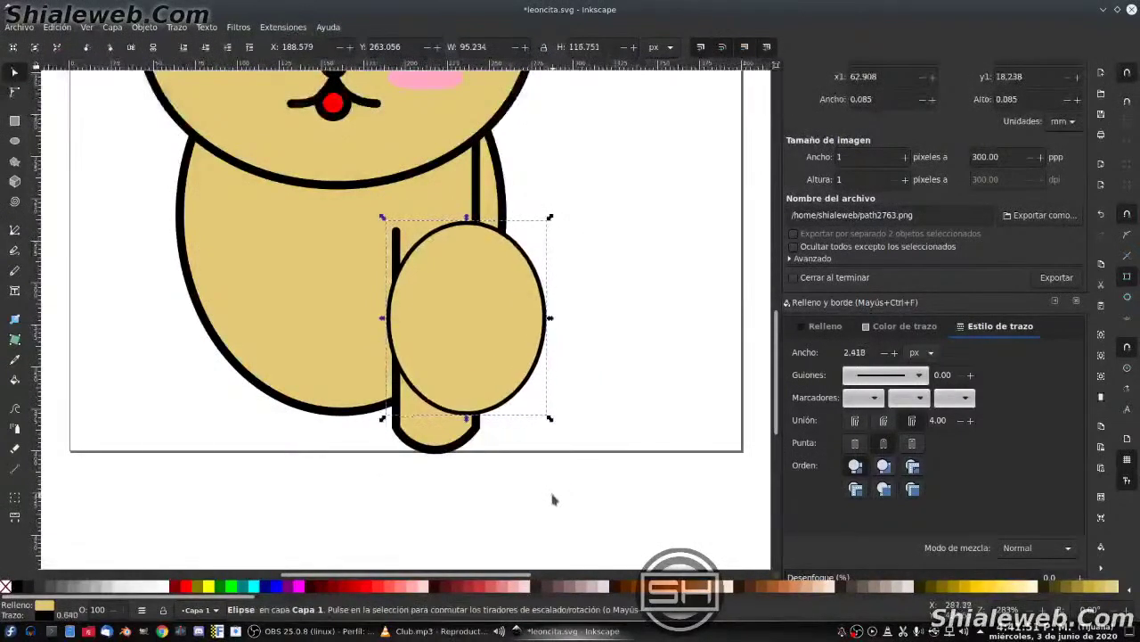
- Tilt the haunch oval slightly and nudge it into place beside the leg
left_click(500, 354)
left_click_drag(550, 216, 584, 259)
left_click_drag(527, 353, 489, 361)
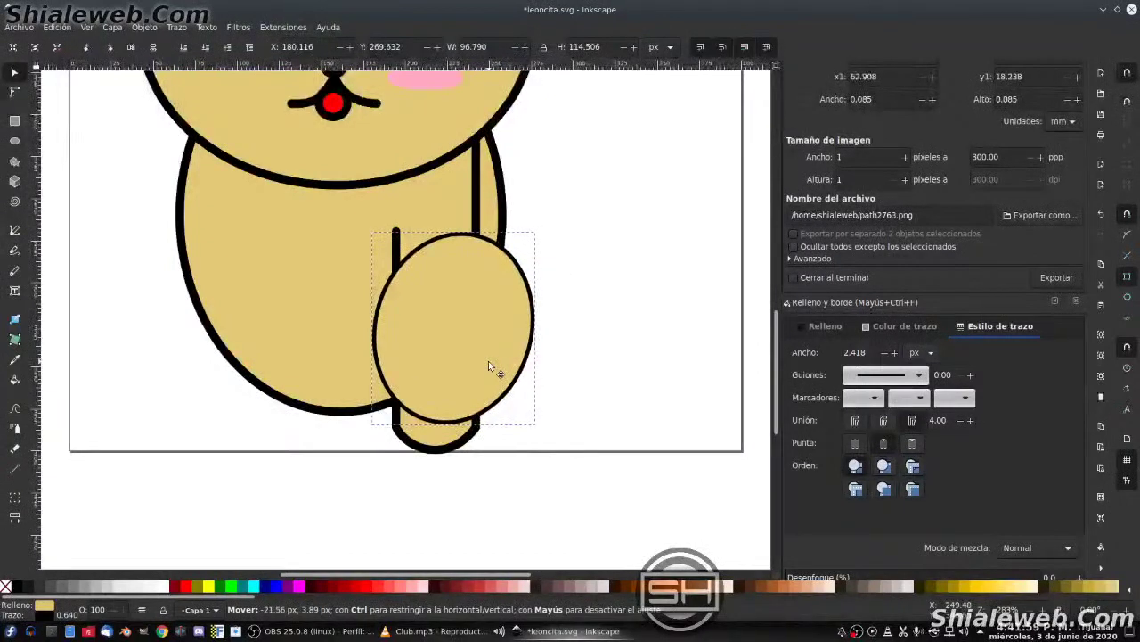
left_click_drag(488, 361, 504, 359)
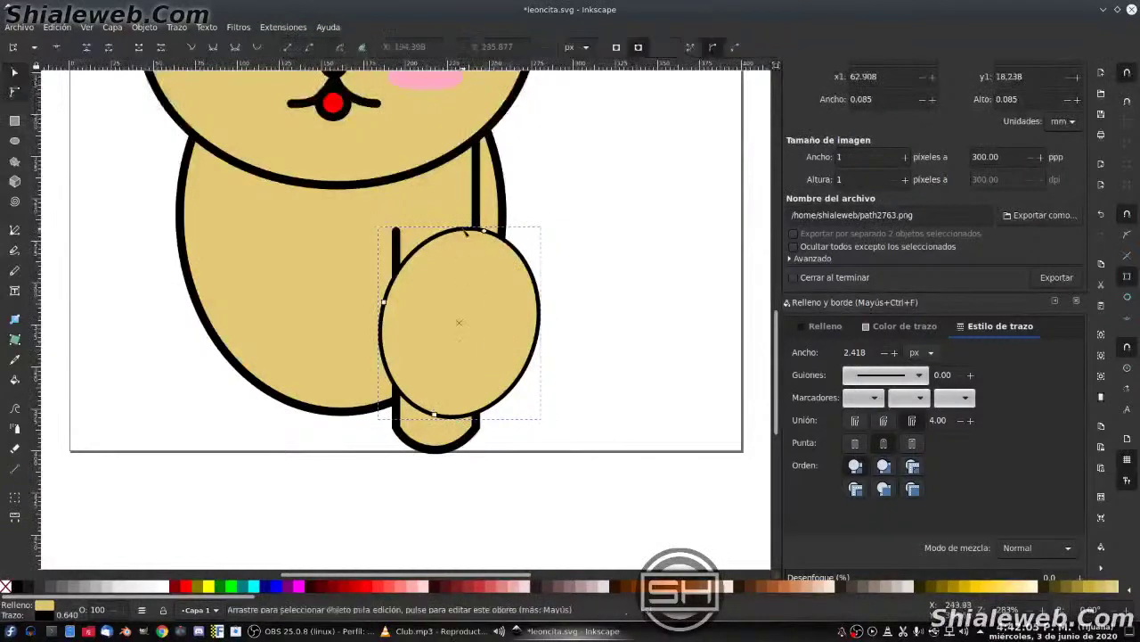
- Convert the haunch oval to a path and delete its left-side nodes to open the outline
left_click(177, 27)
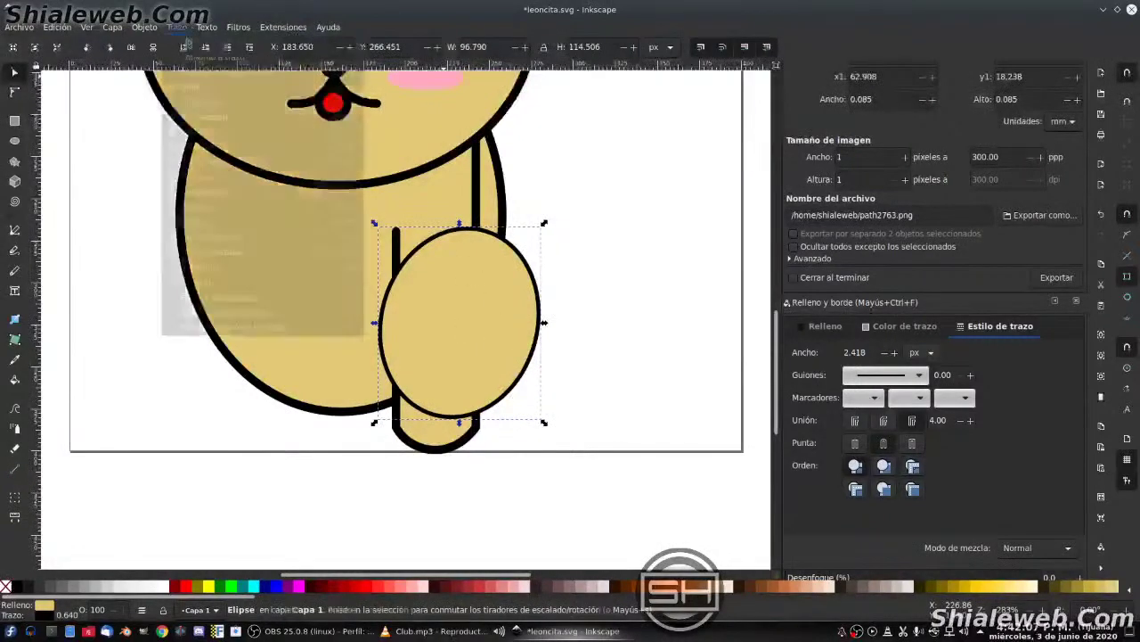
left_click(205, 44)
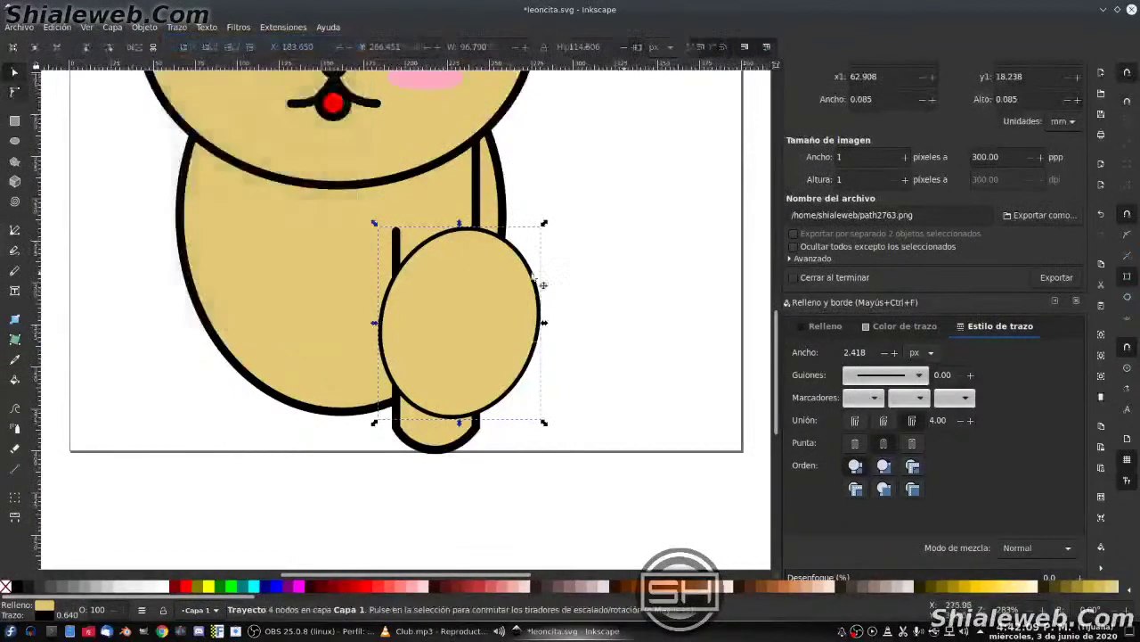
key("n")
left_click_drag(486, 233, 456, 236)
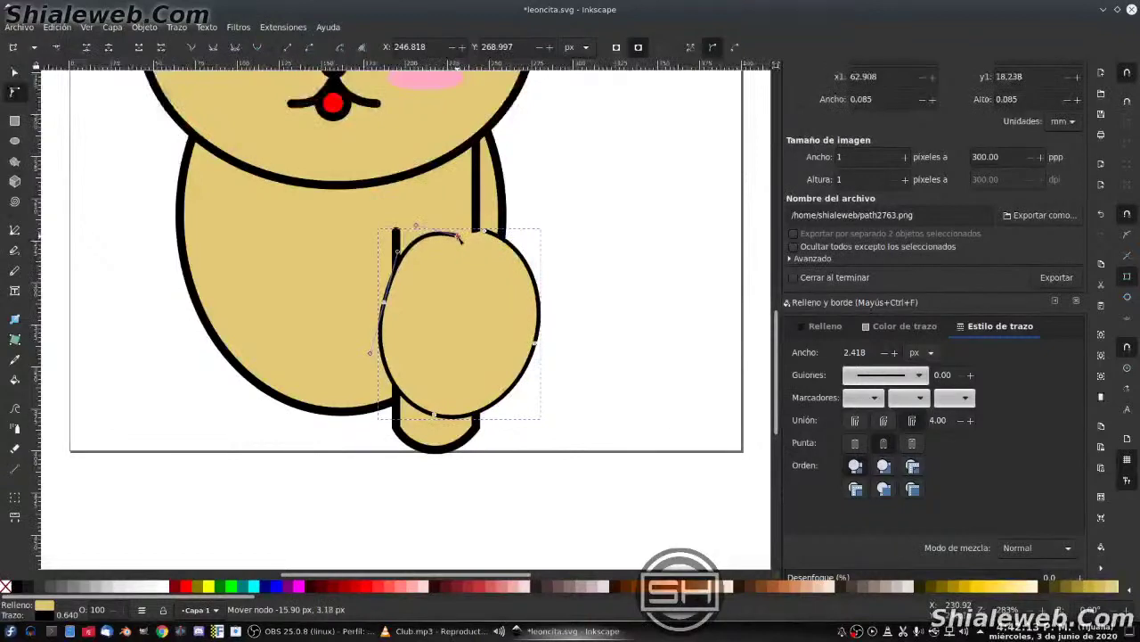
left_click_drag(454, 369, 341, 197)
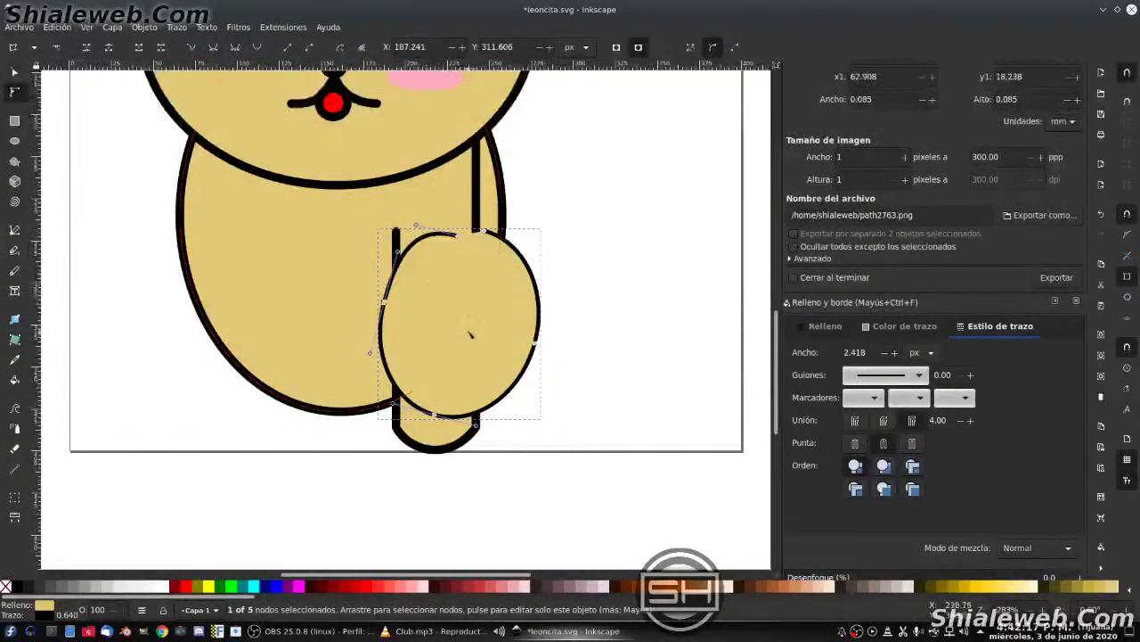
left_click_drag(471, 333, 343, 221)
key("Delete")
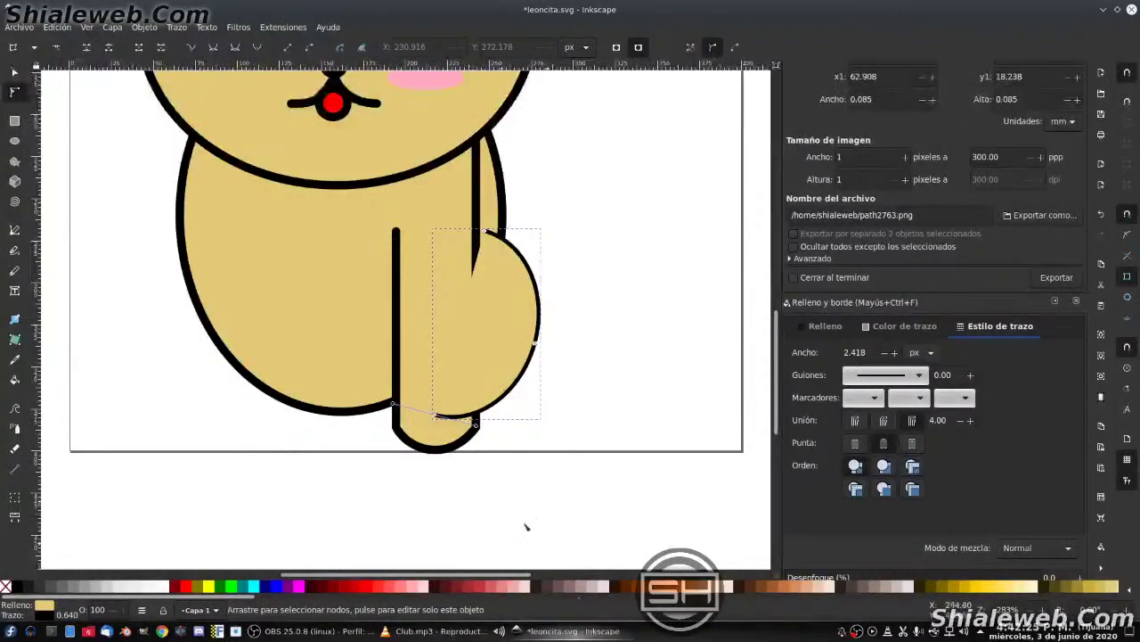
- Move the haunch's bottom node slightly left and up
left_click(437, 415)
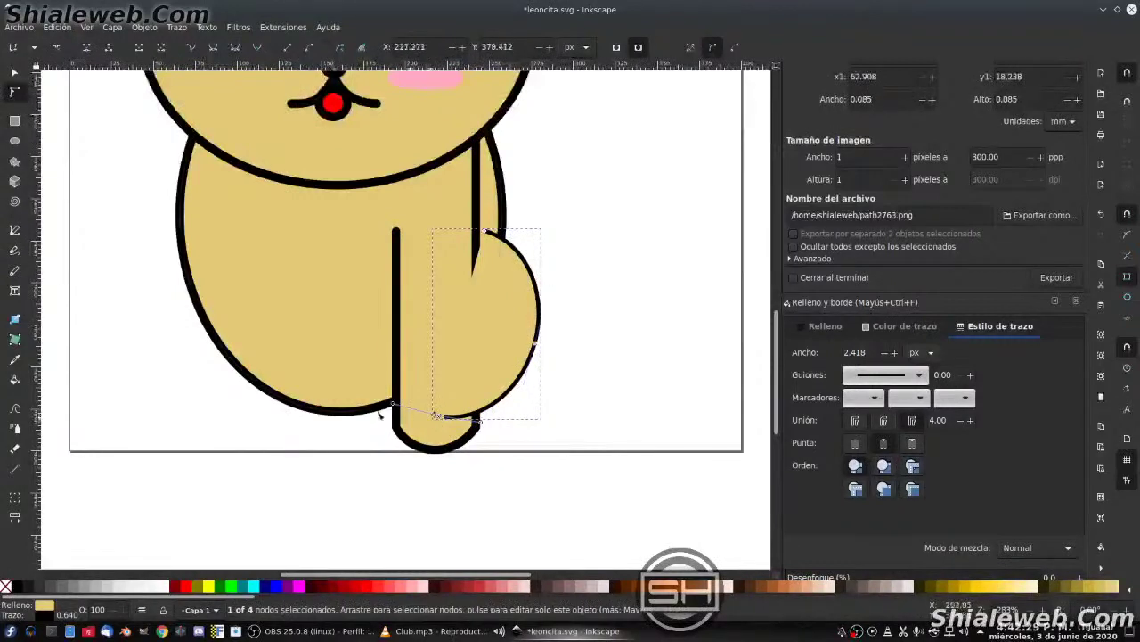
left_click_drag(437, 415, 426, 415)
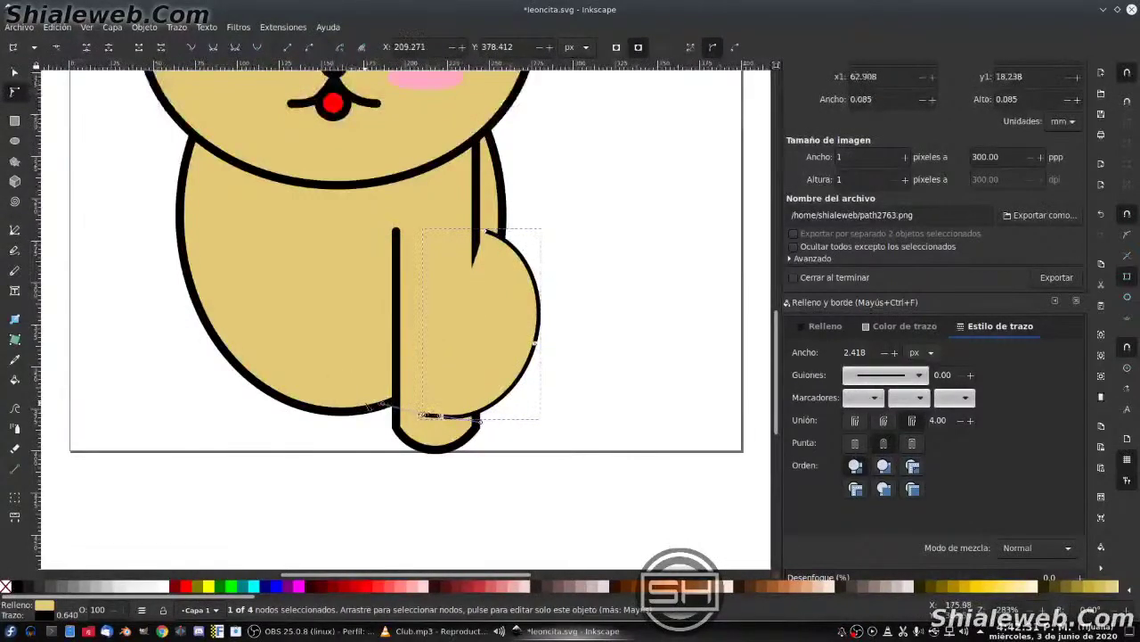
key("Left")
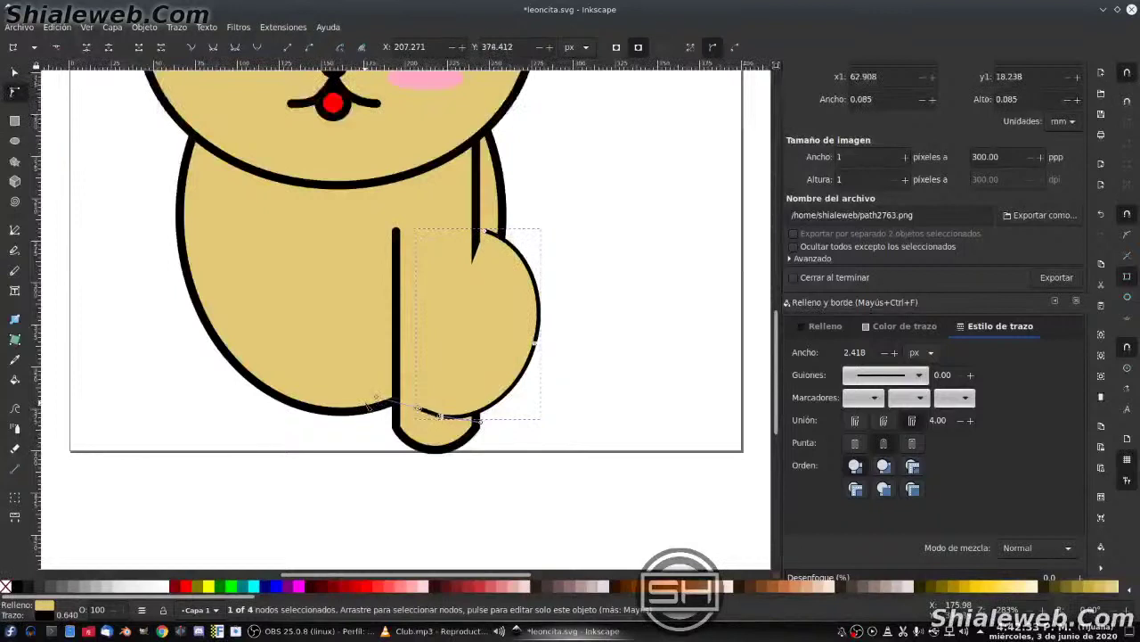
key("Up")
key("Up")
key("Up")
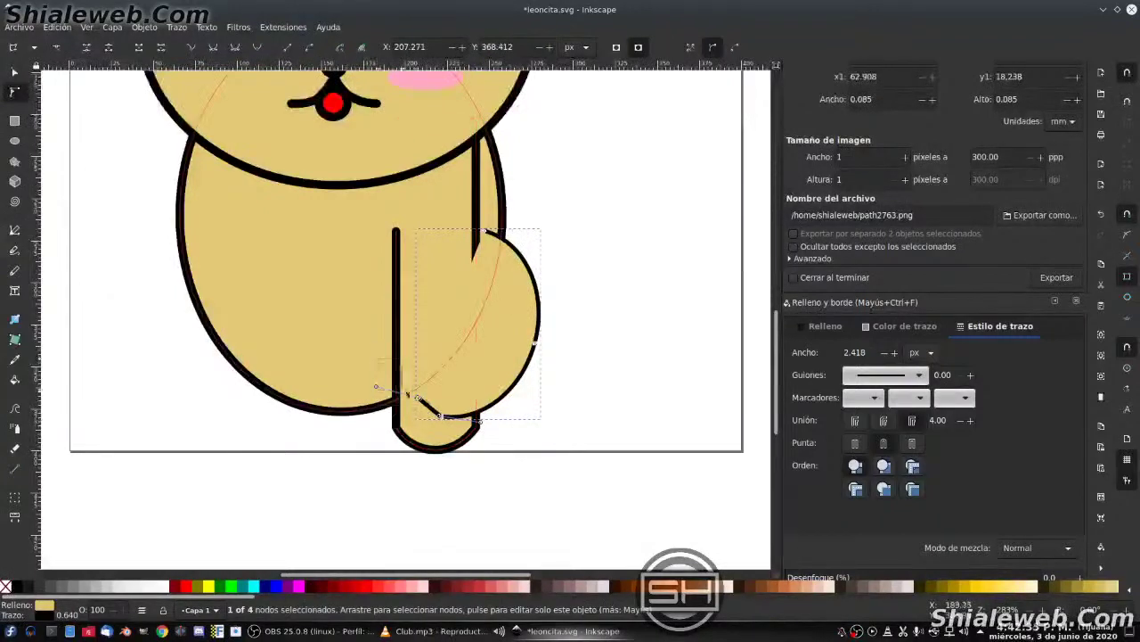
left_click_drag(361, 356, 451, 399)
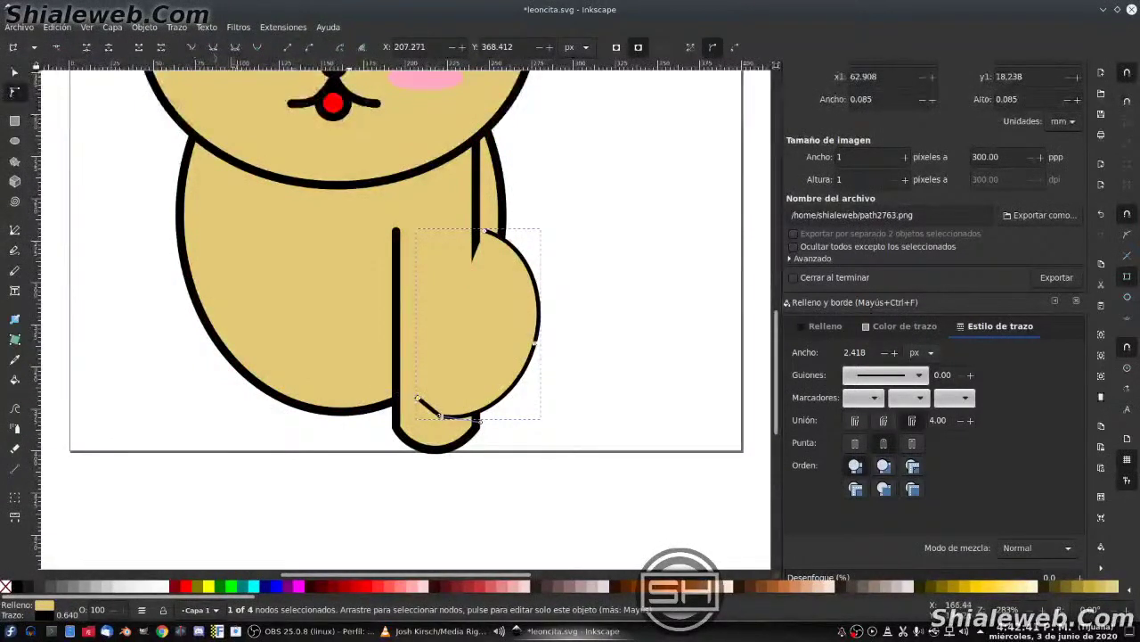
- Save, then bend the haunch's bottom curve upward and reshape its right and upper curves
key("ctrl+s")
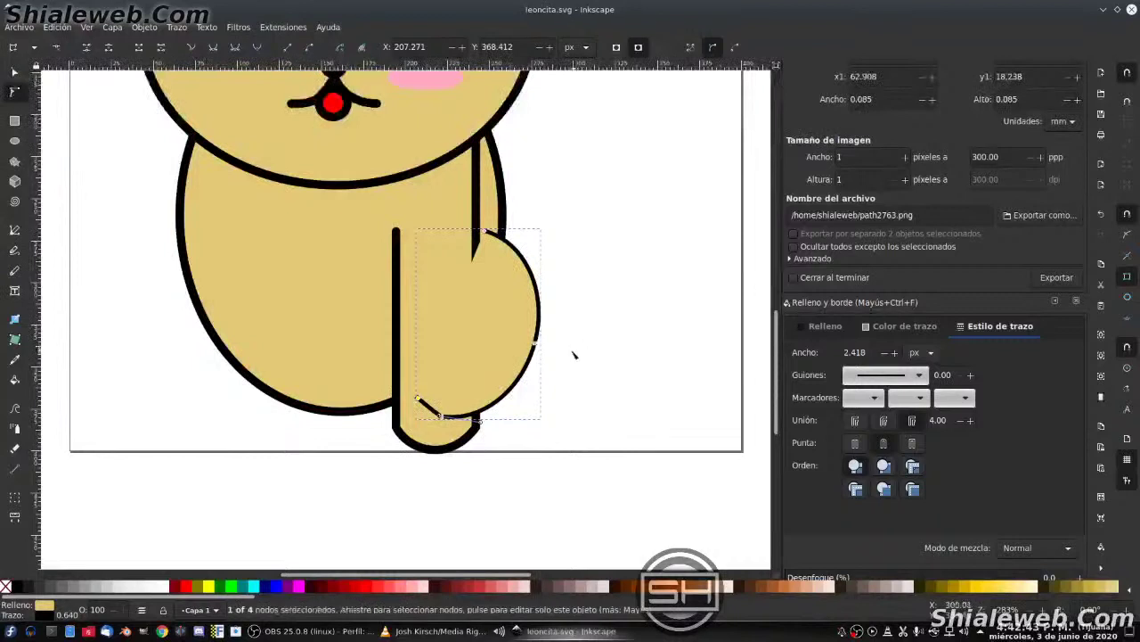
left_click_drag(437, 413, 441, 416)
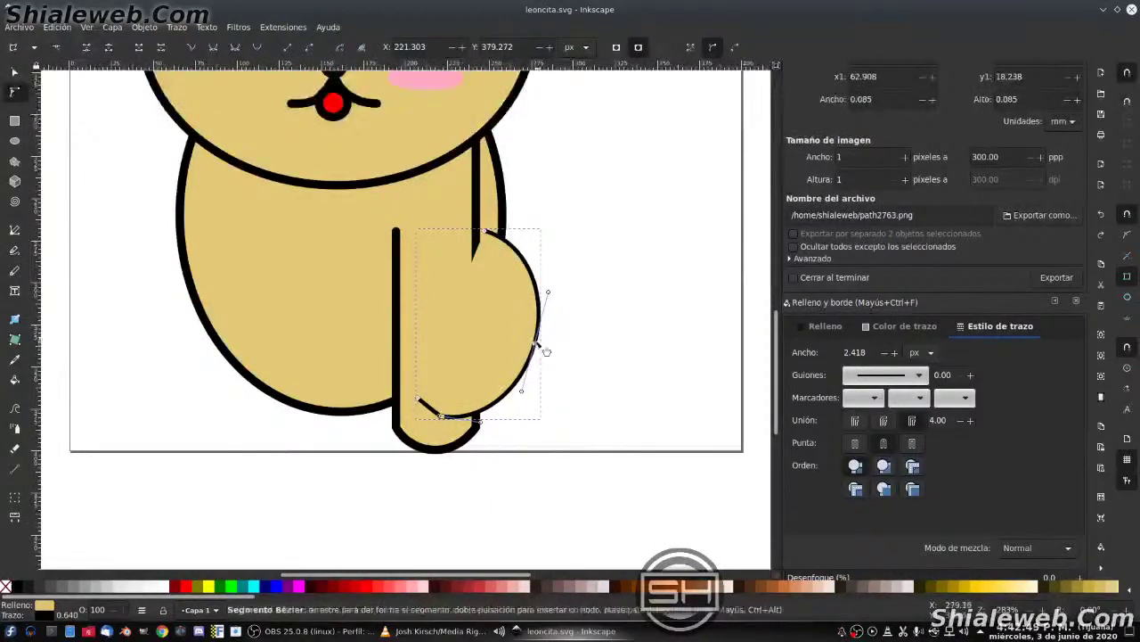
left_click_drag(535, 342, 530, 341)
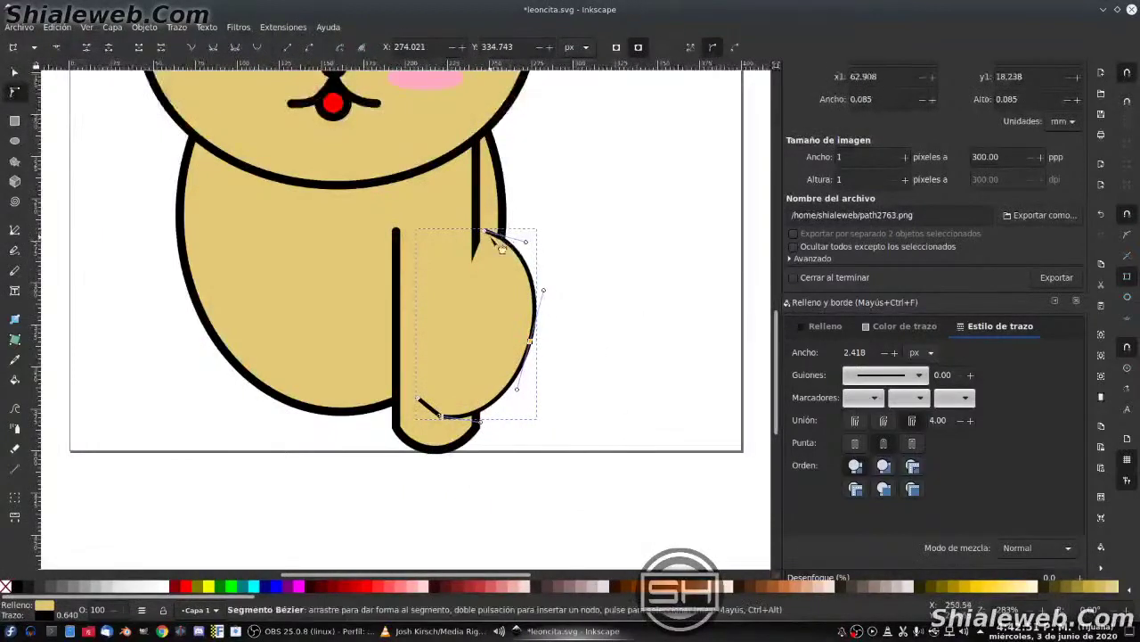
left_click_drag(505, 245, 475, 238)
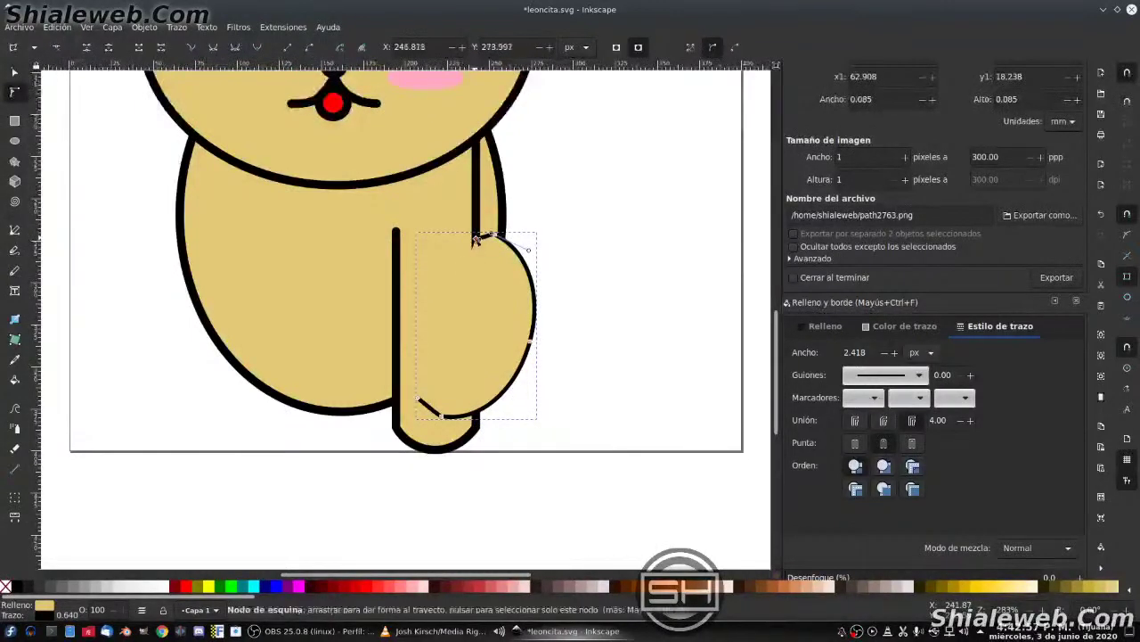
- Pull the haunch's top node up and to the right
key("s")
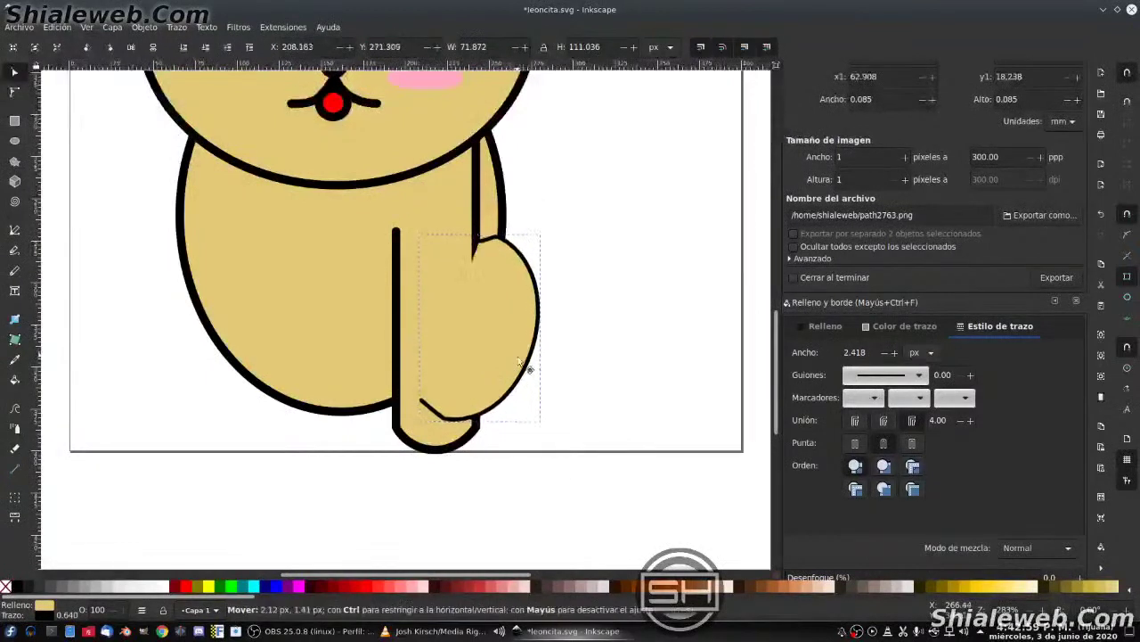
left_click(522, 357)
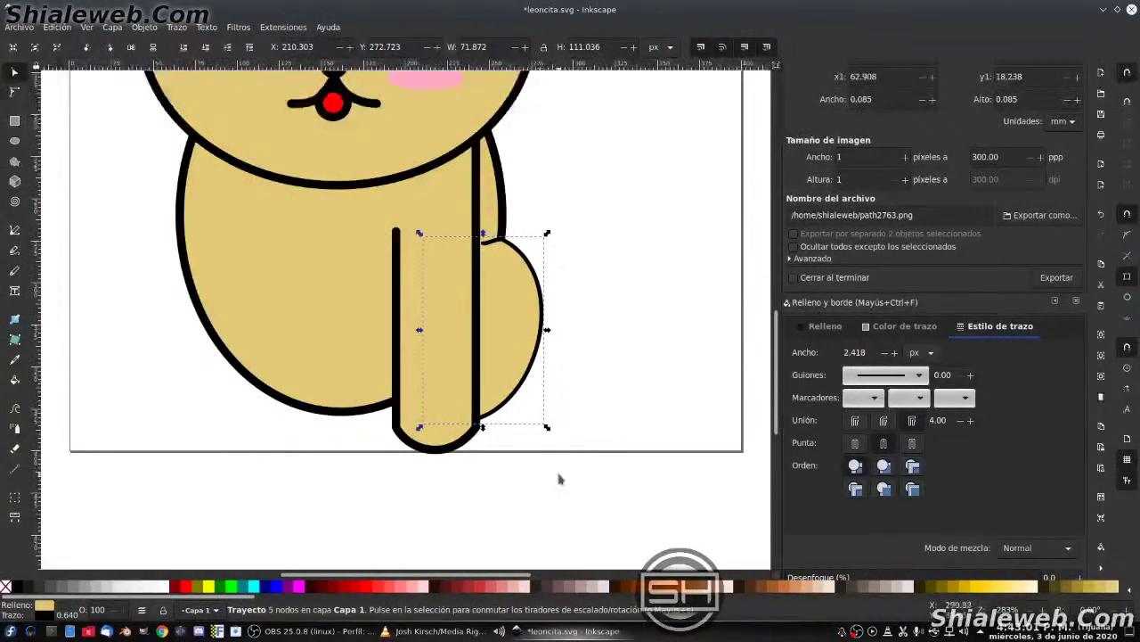
key("n")
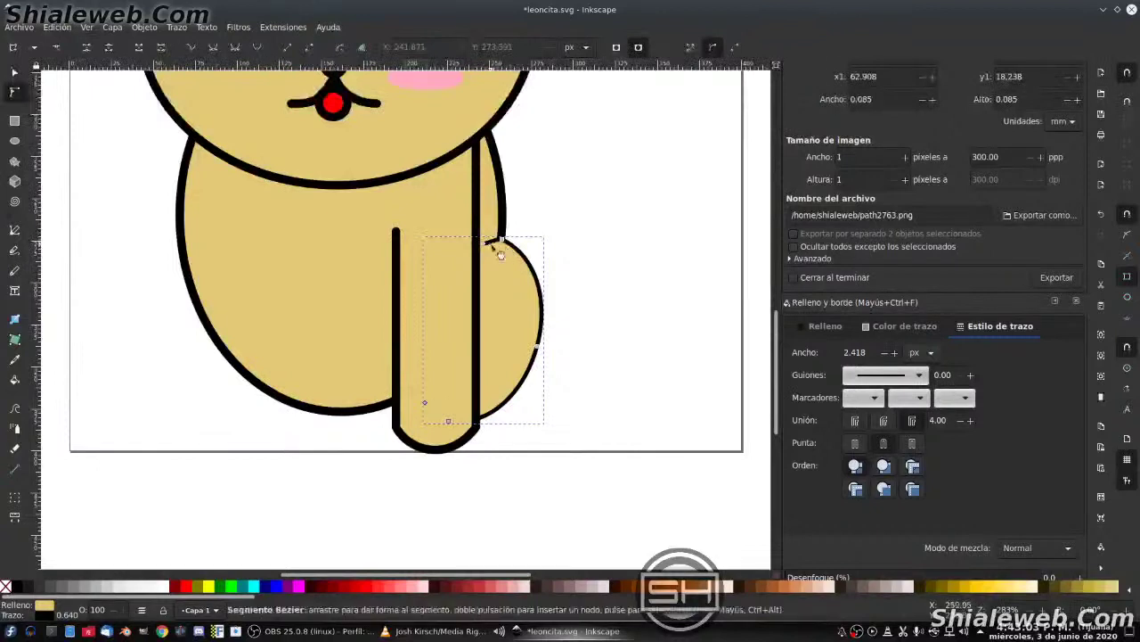
left_click_drag(484, 247, 489, 240)
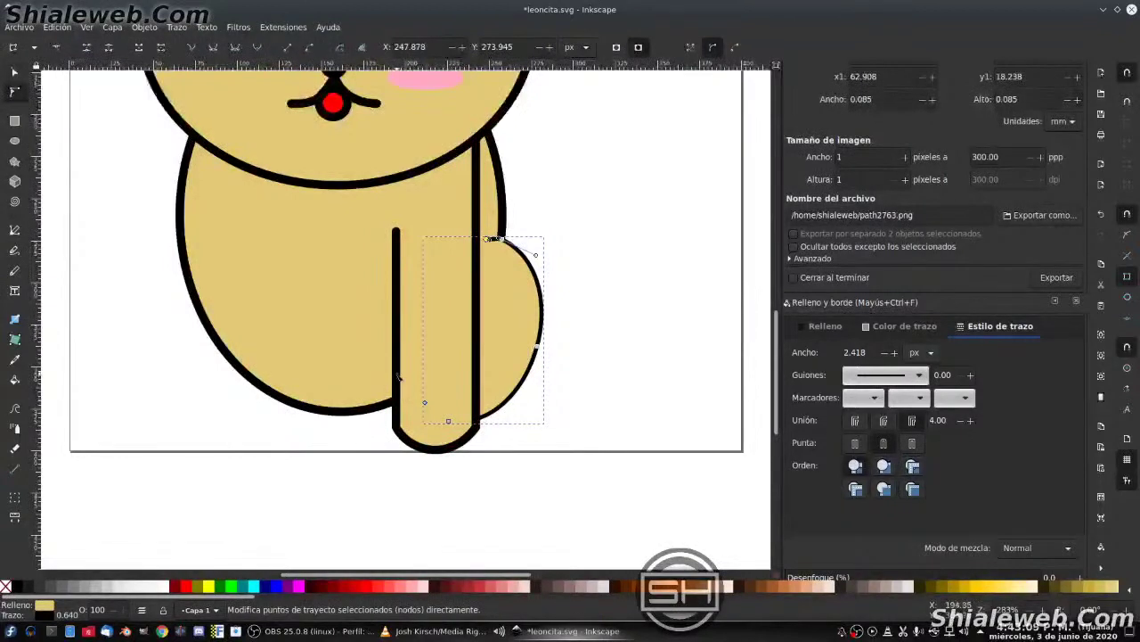
- Nudge the front leg slightly to the left
key("s")
left_click(403, 312)
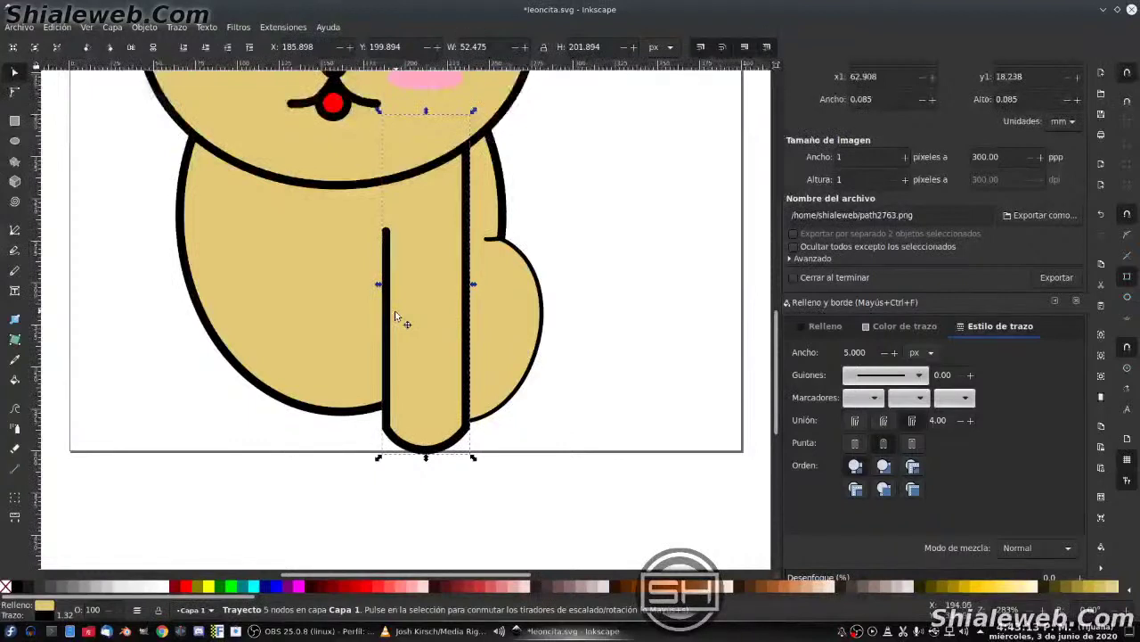
key("Left")
key("Left")
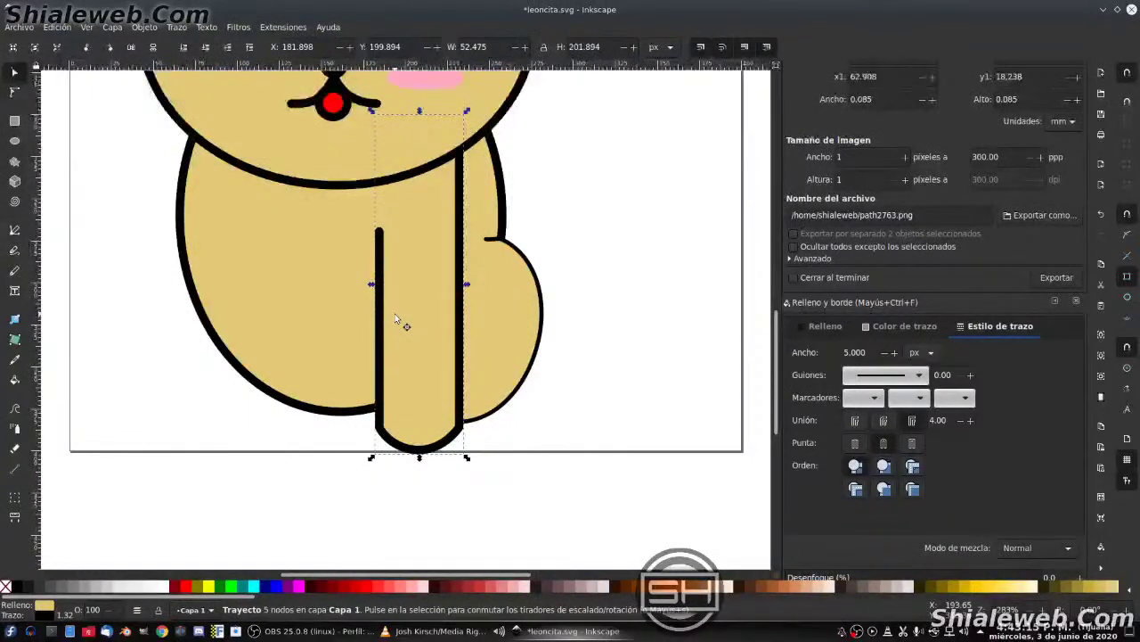
- Set the haunch outline width to 5 px and save leoncita.svg
left_click(527, 281)
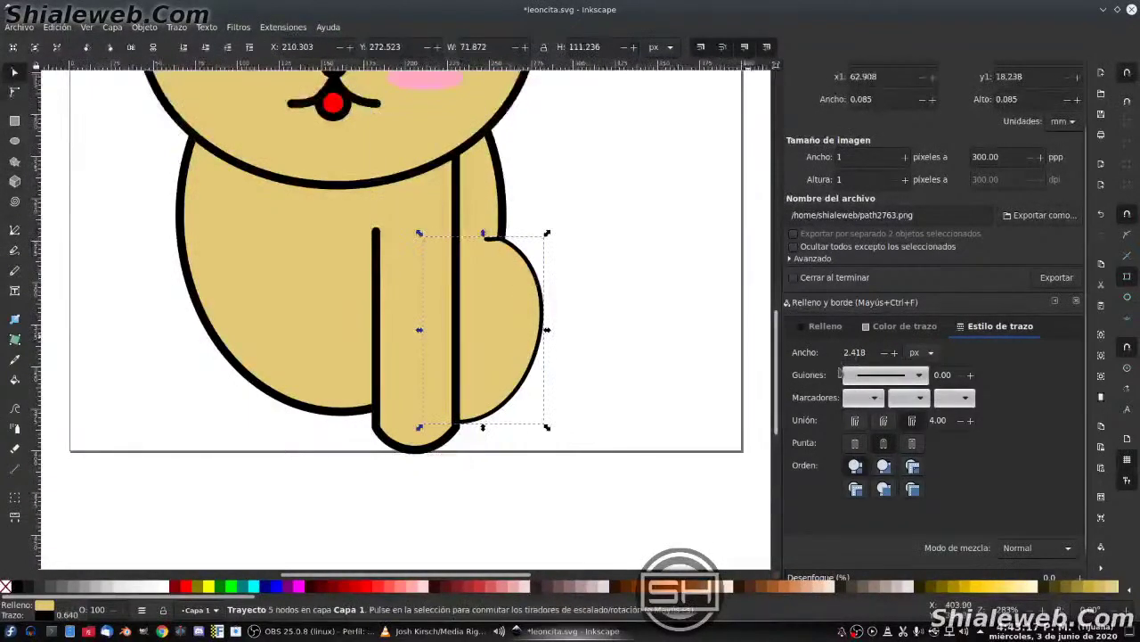
type("5")
key("Return")
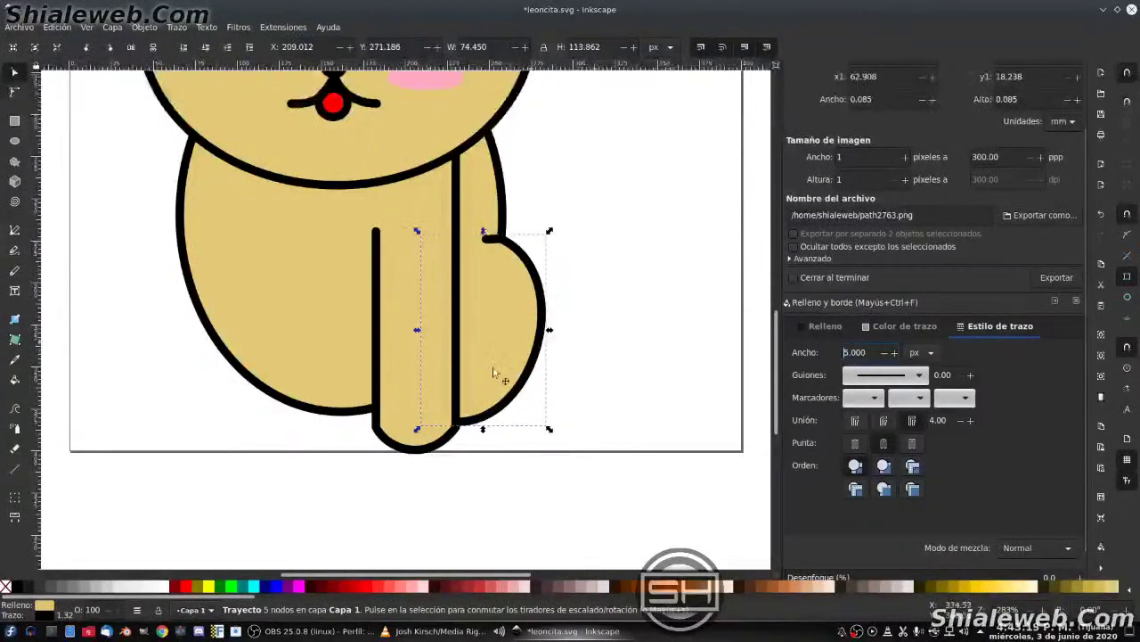
left_click(16, 28)
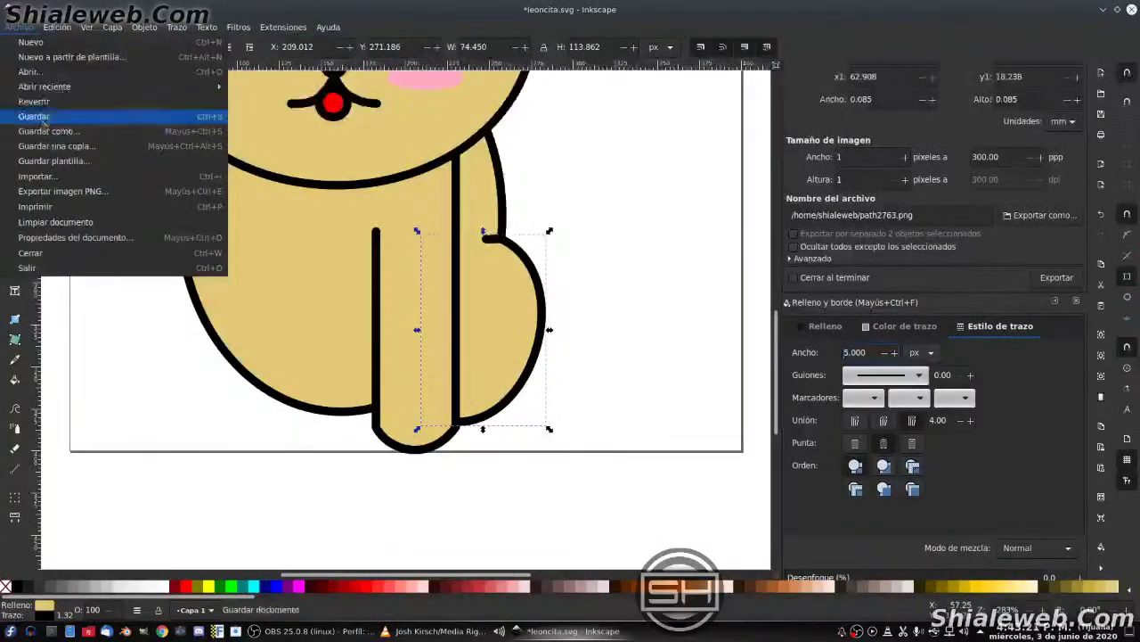
left_click(27, 112)
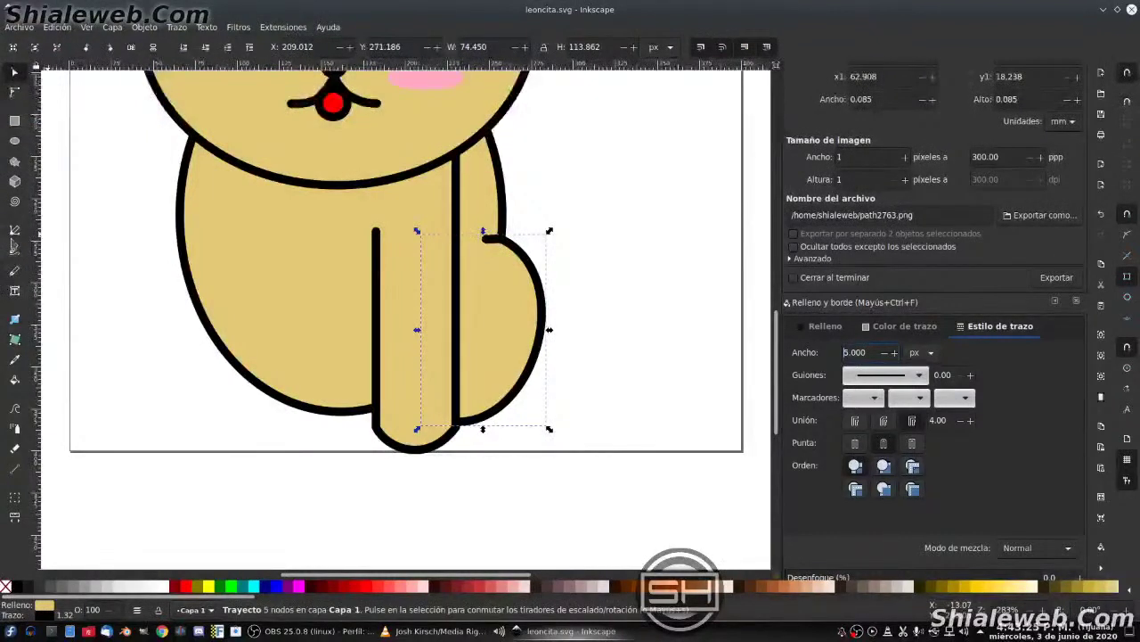
left_click(14, 232)
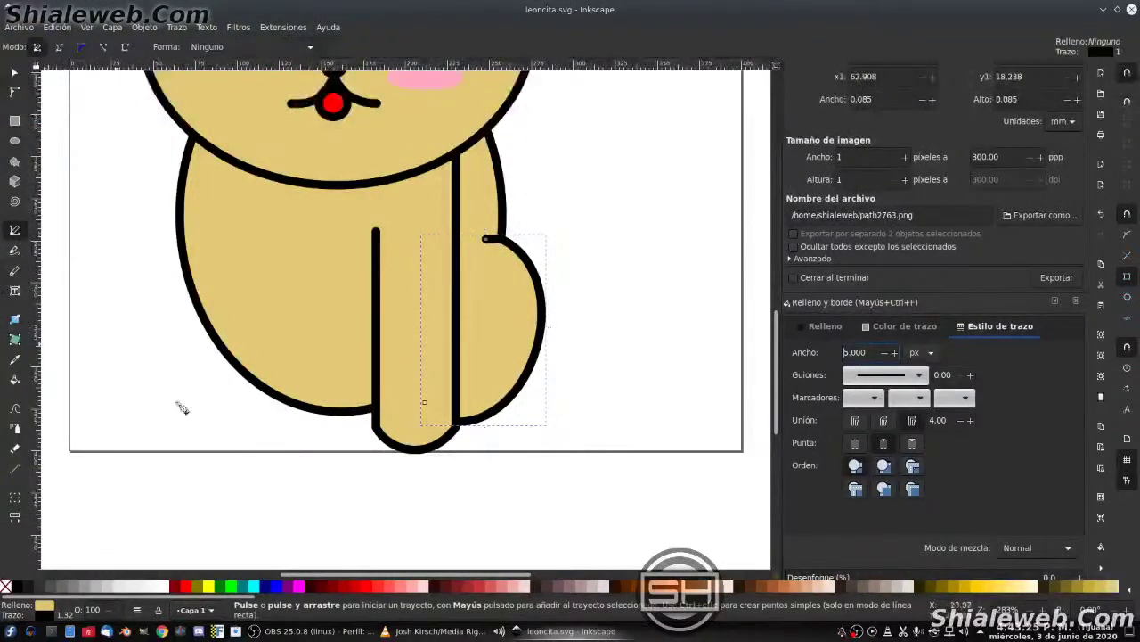
- Draw a short vertical line at lower left and duplicate it to the right
left_click(107, 340)
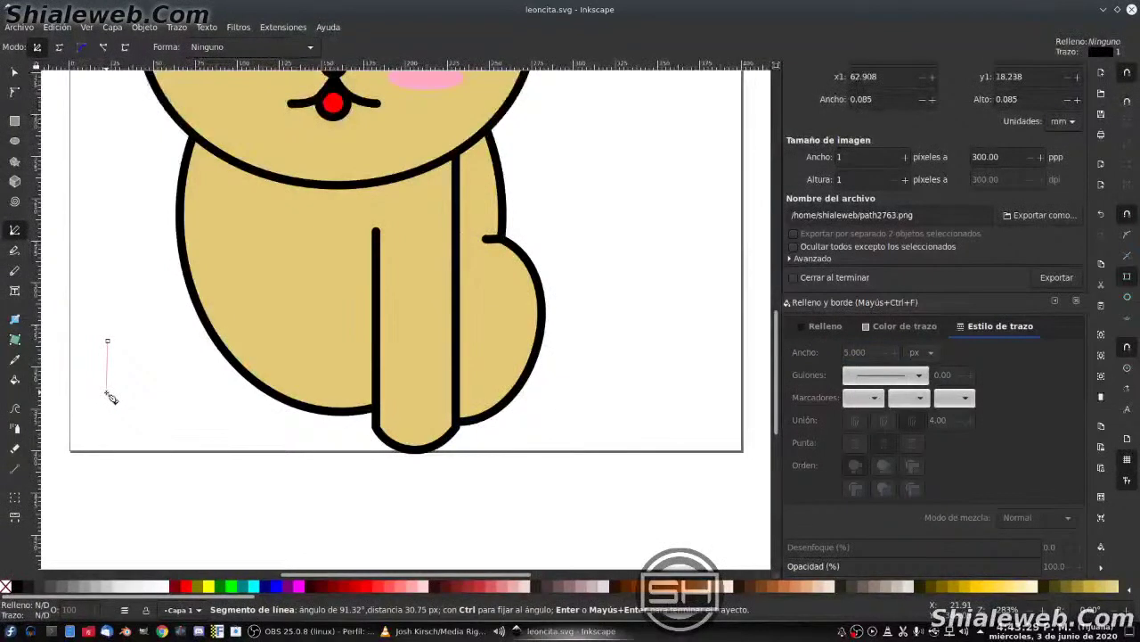
double_click(107, 392)
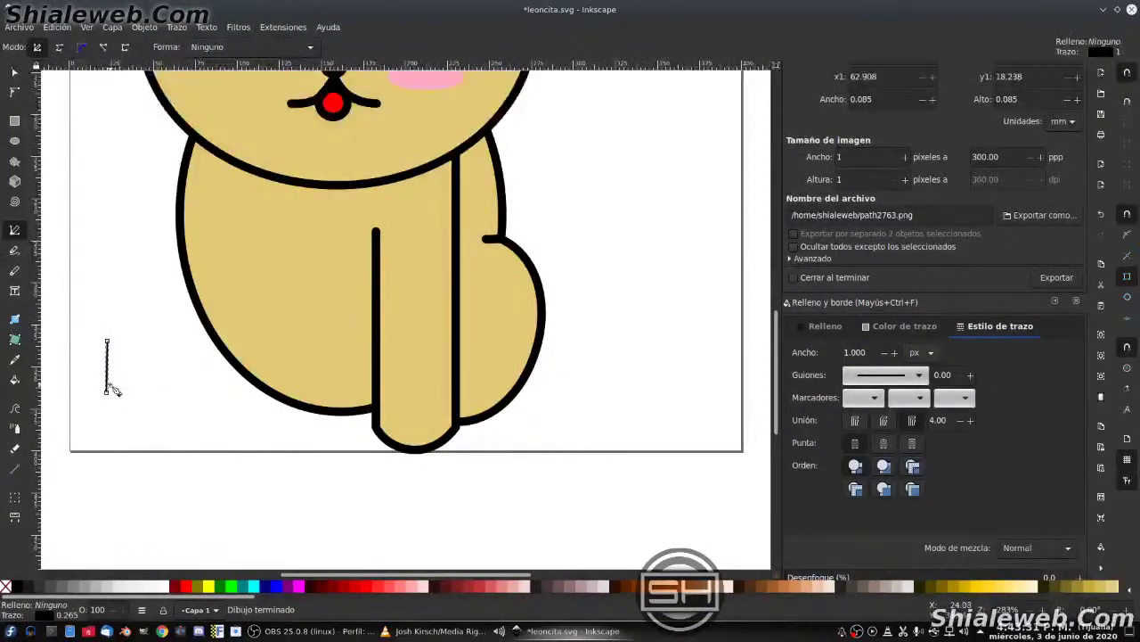
key("s")
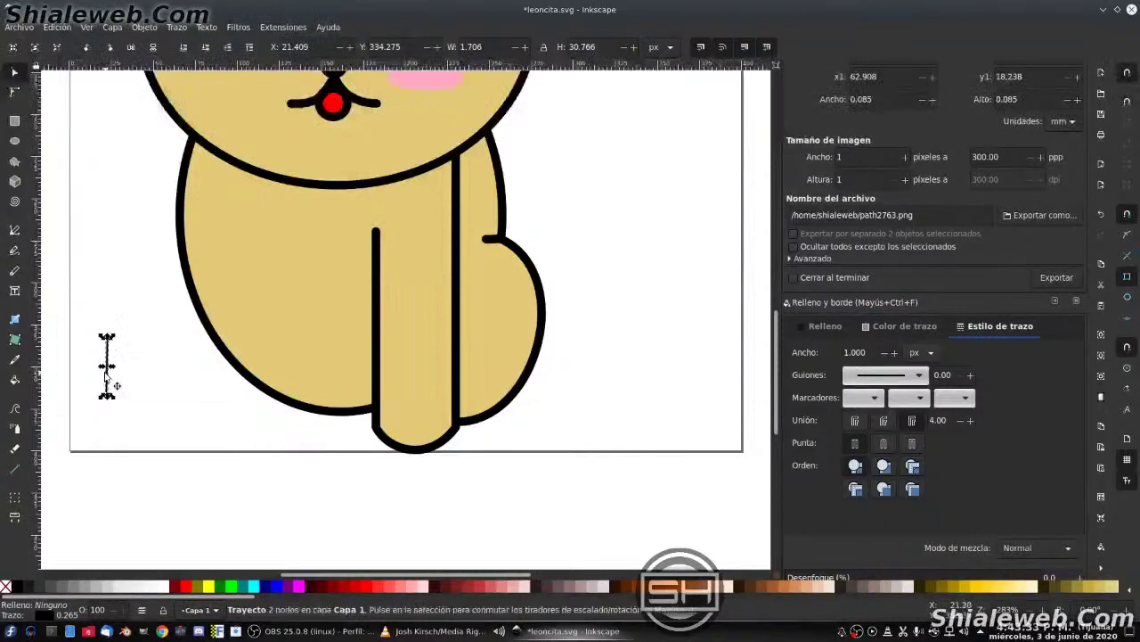
left_click_drag(105, 376, 142, 365)
key("ctrl+d")
key("Right")
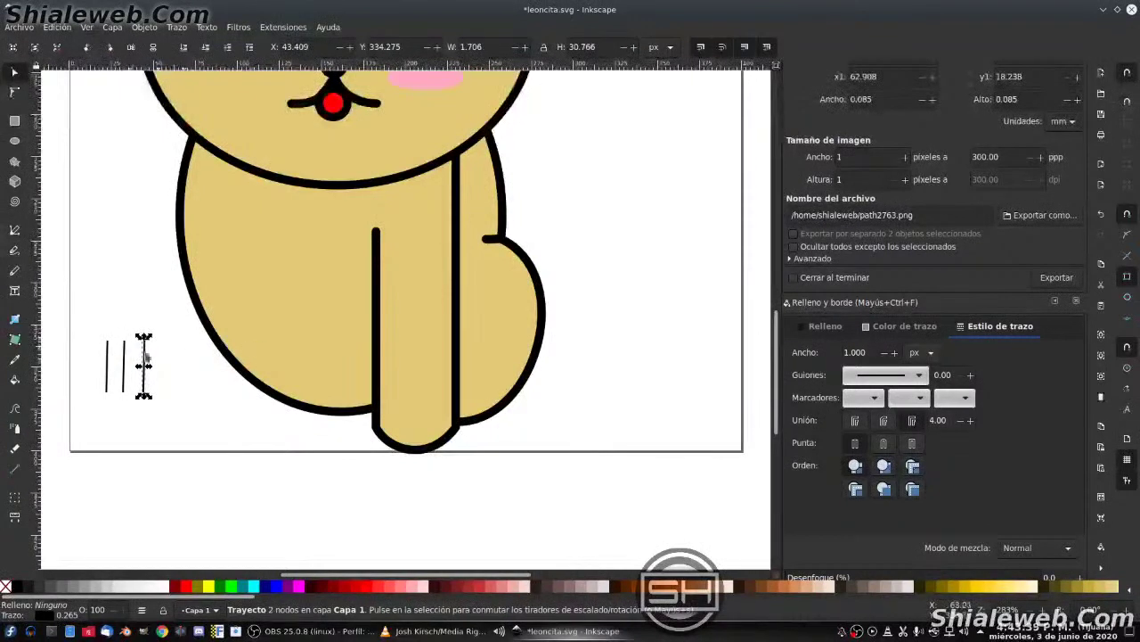
key("Right")
key("Right")
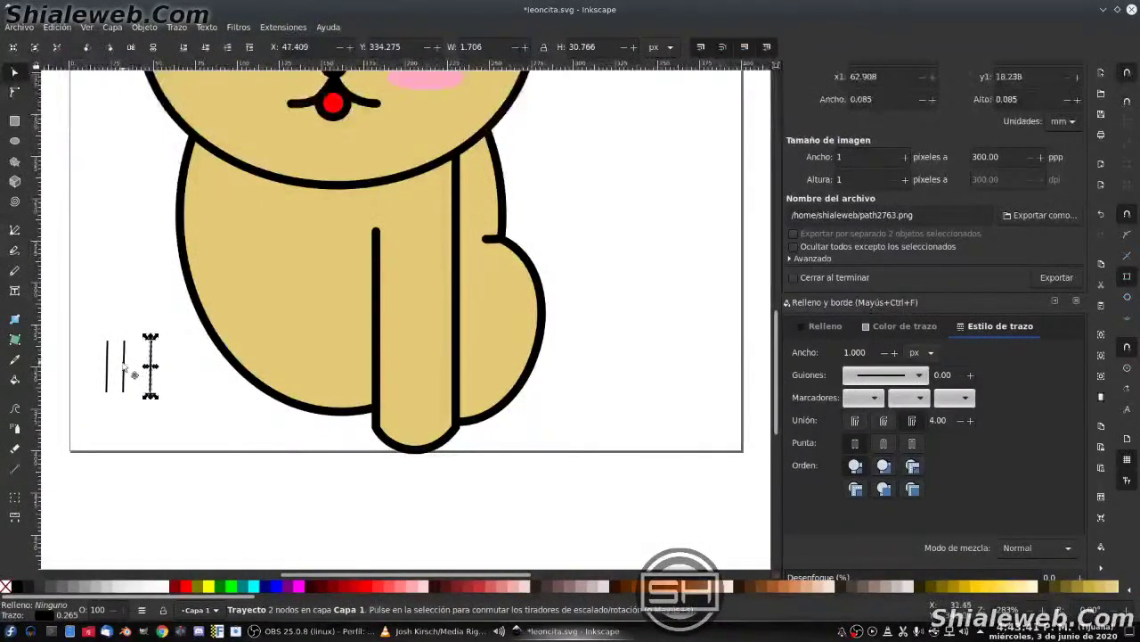
key("Right")
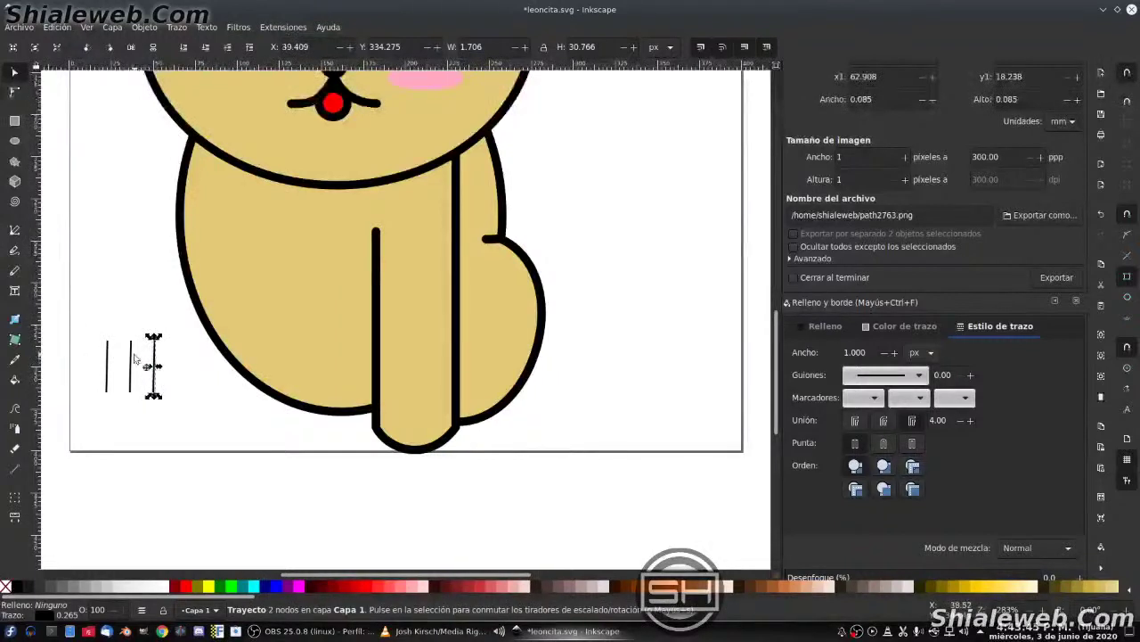
- Lengthen the middle line, give all three 5 px round-capped strokes, and group them
left_click(132, 358)
left_click_drag(131, 335, 131, 319)
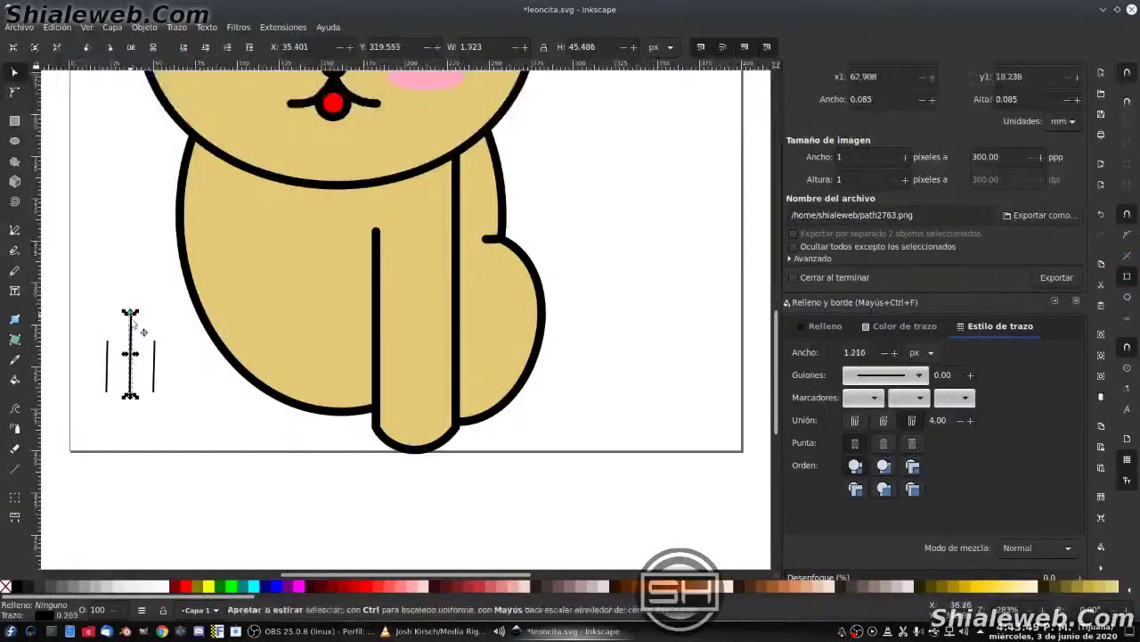
left_click_drag(184, 427, 74, 282)
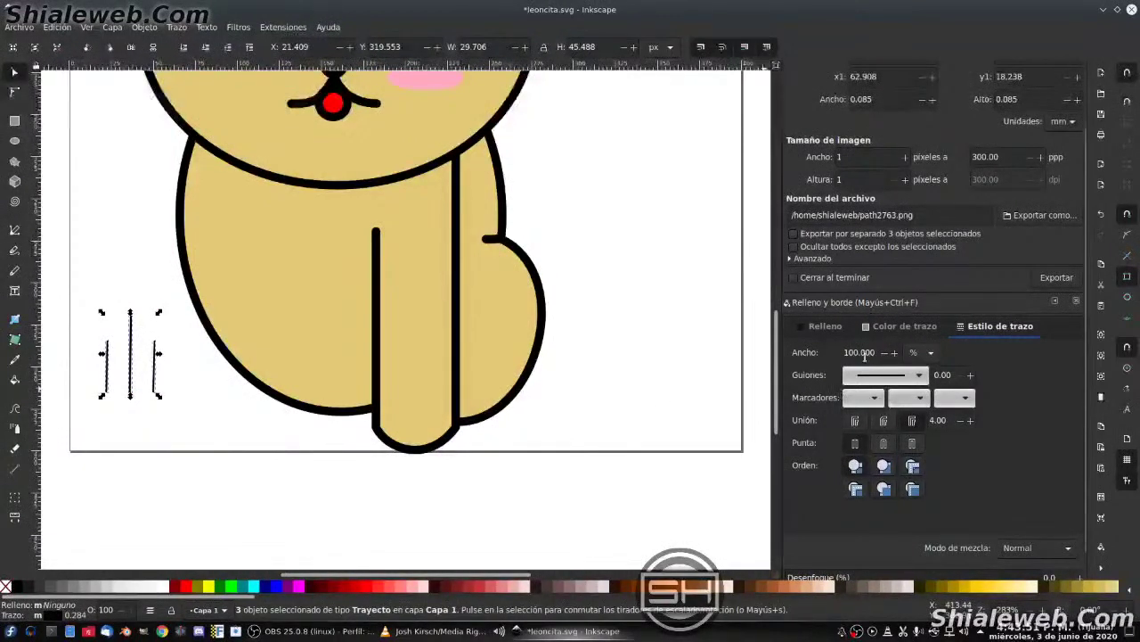
left_click(922, 352)
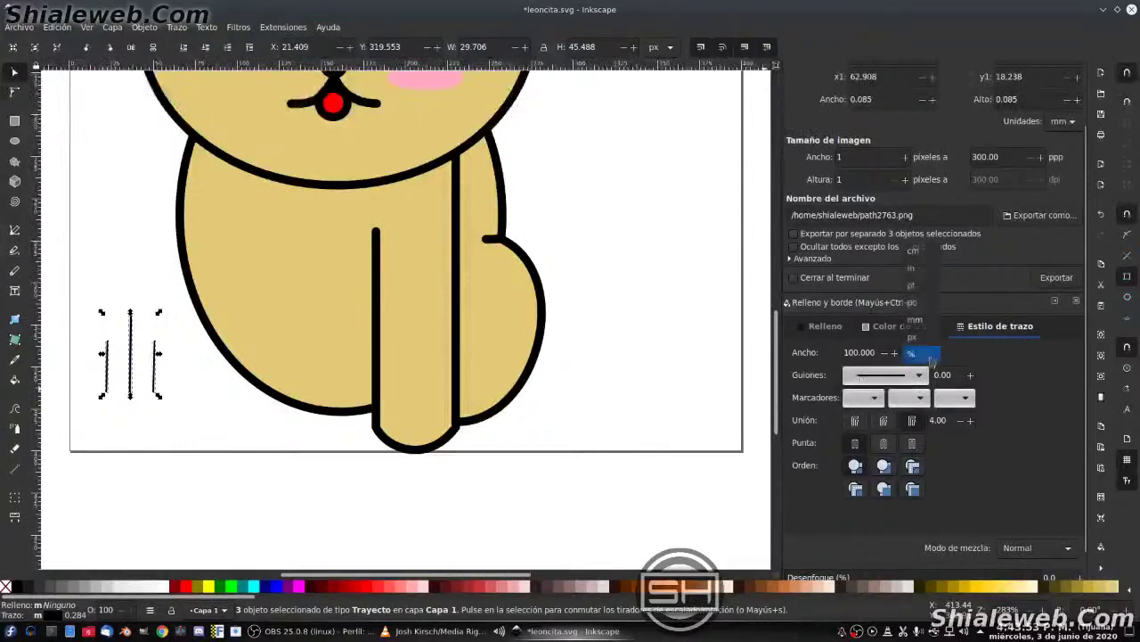
left_click(918, 336)
triple_click(874, 352)
type("5")
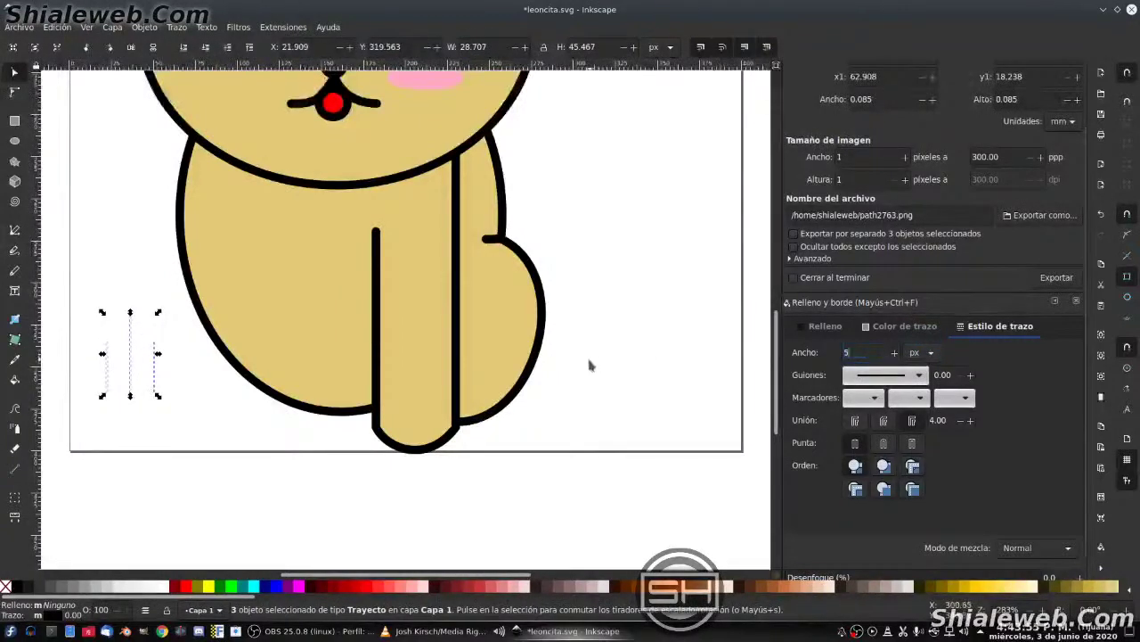
key("Return")
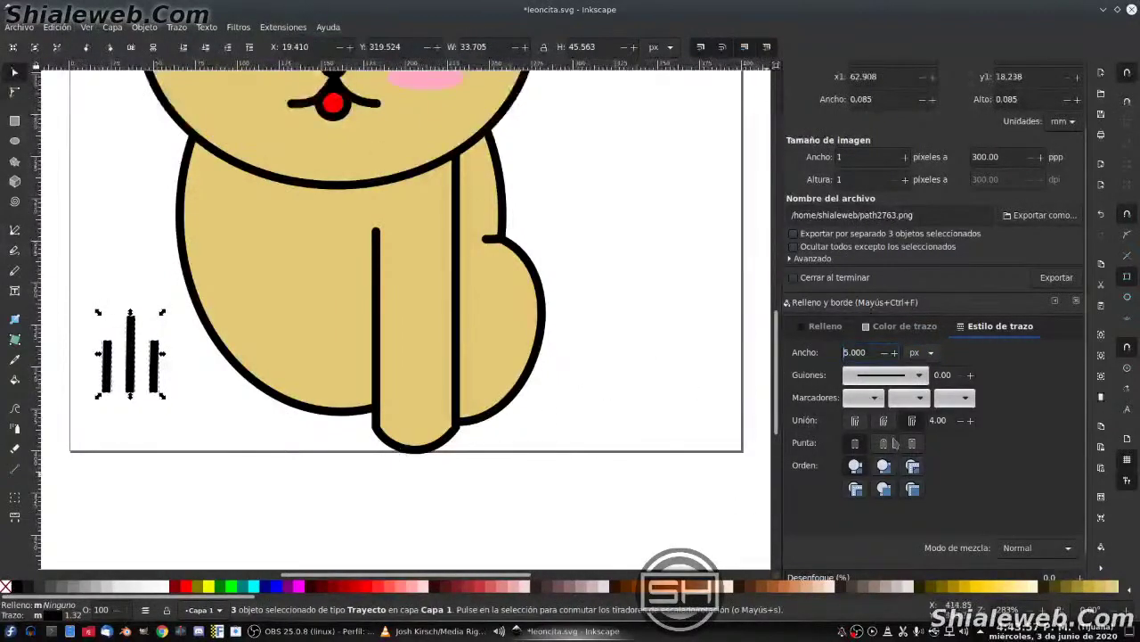
left_click(883, 443)
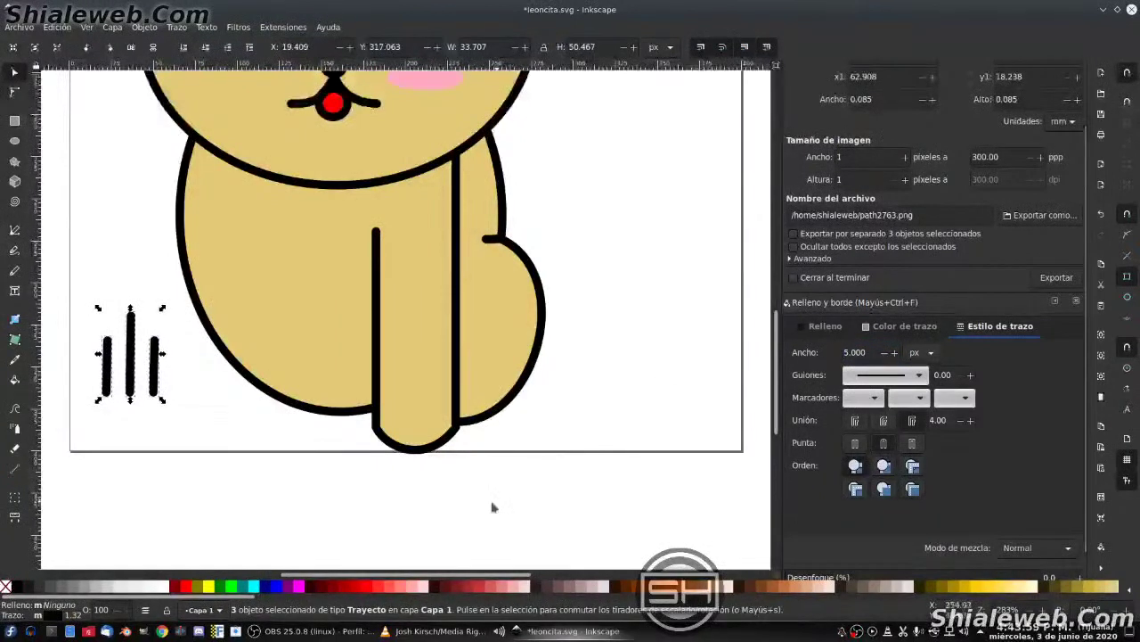
key("ctrl+g")
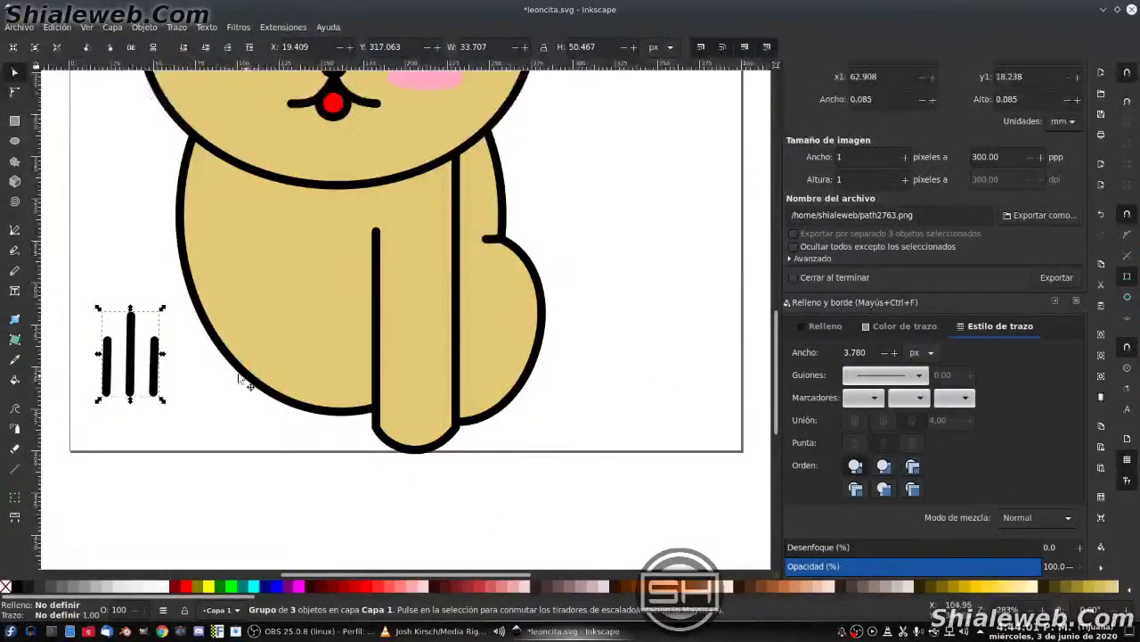
- Move the toe lines onto the front paw, shrink them to 60%, and raise the middle one slightly
left_click_drag(161, 364, 446, 401)
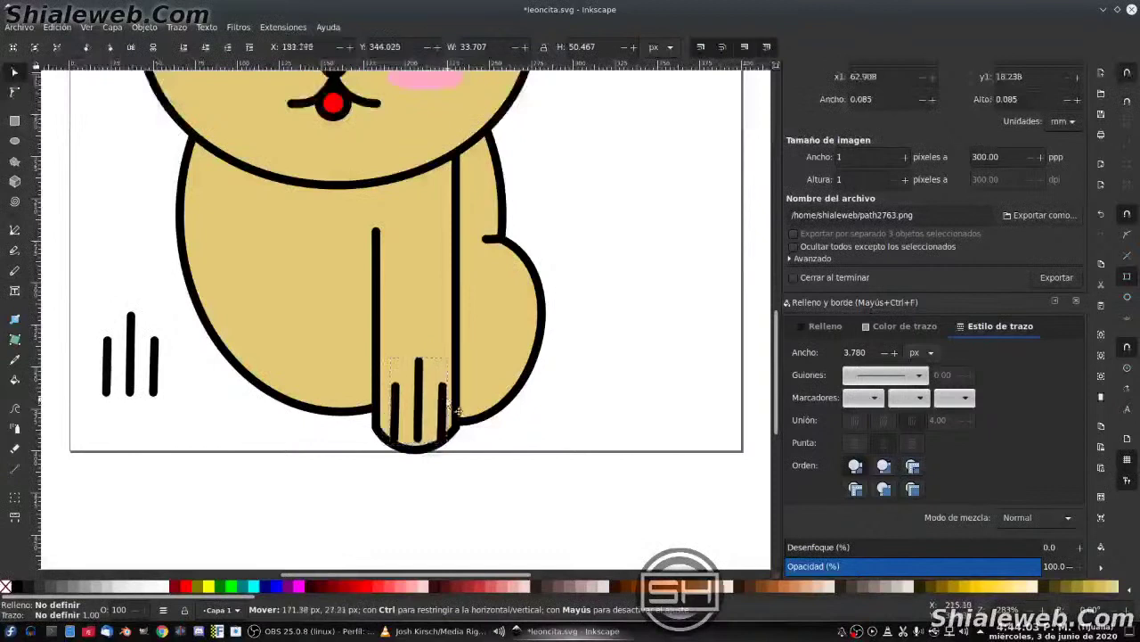
mouse_move(451, 356)
left_mouse_down()
mouse_move(432, 393)
mouse_move(437, 423)
mouse_move(421, 401)
left_mouse_up()
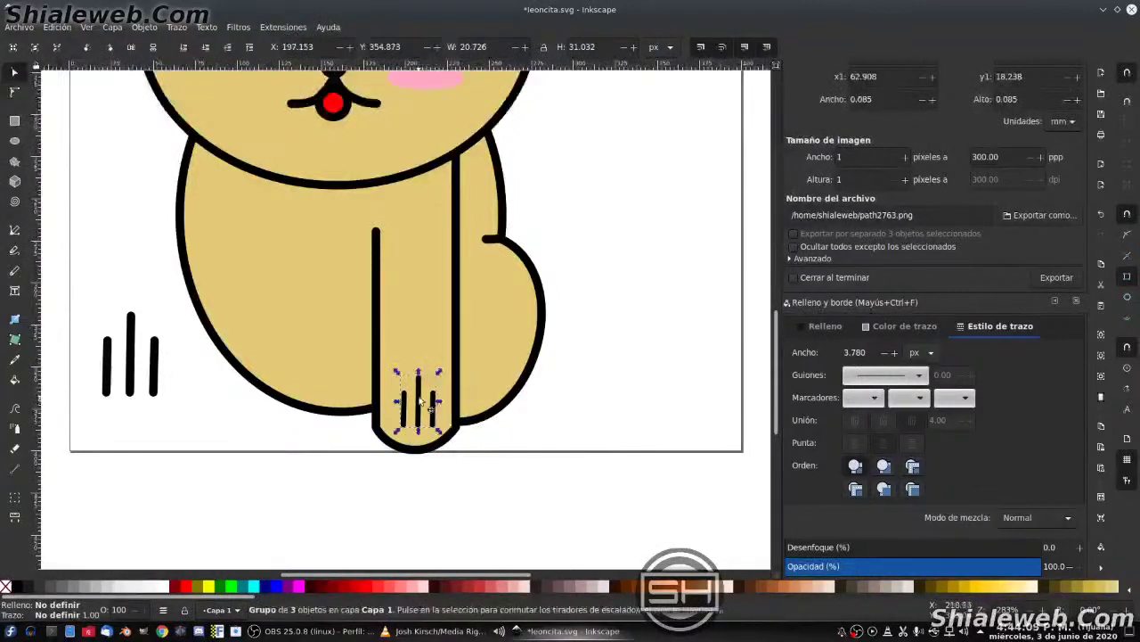
double_click(419, 405)
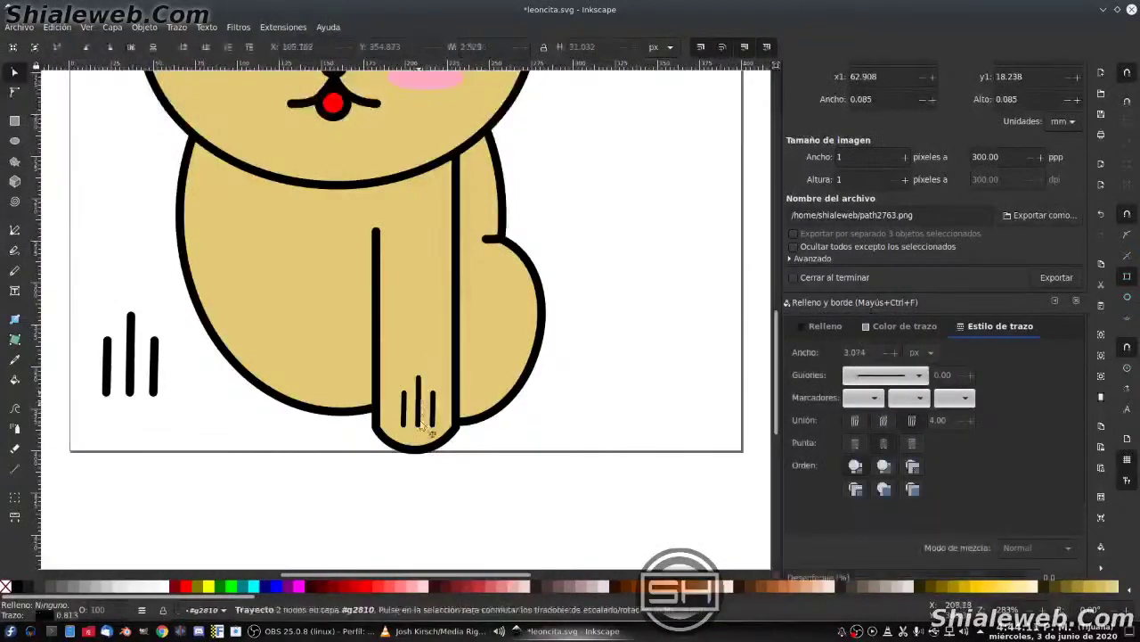
key("Up")
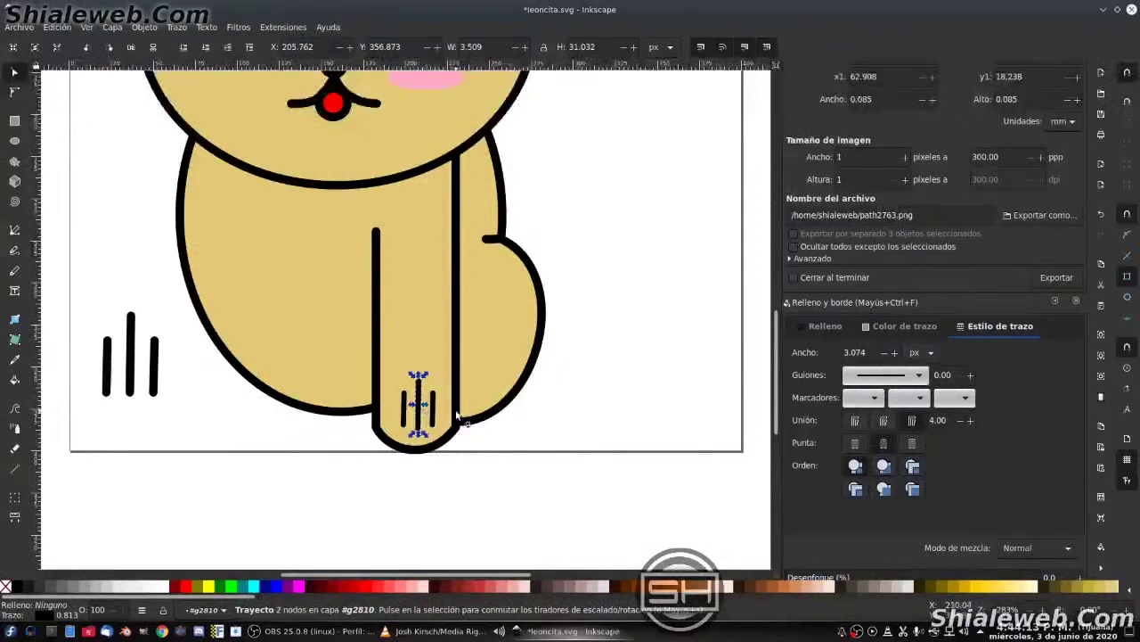
left_click(537, 534)
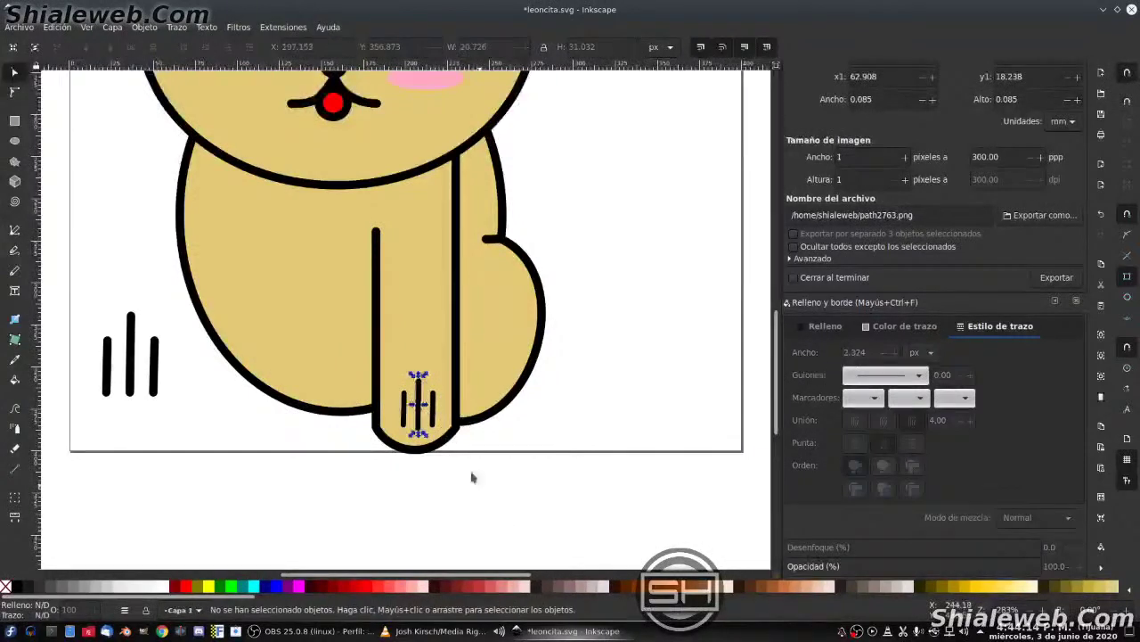
left_click(436, 417)
key("Down")
key("Down")
key("Down")
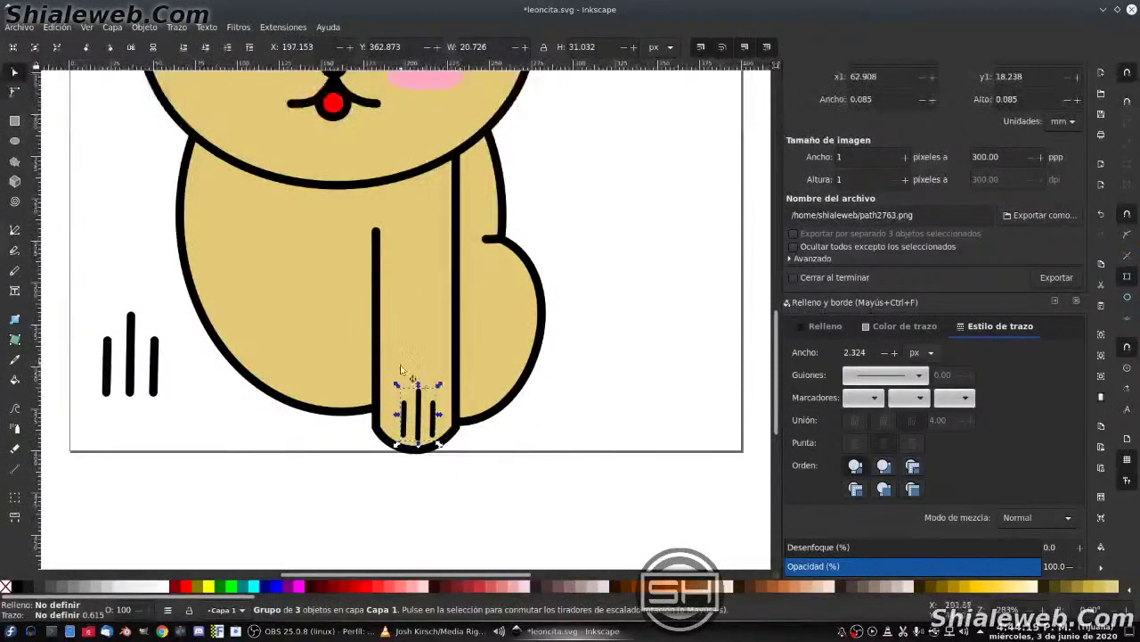
- Shorten and reposition the toe lines with 5 px strokes, and delete the spare lines at left
left_click_drag(418, 385, 415, 426)
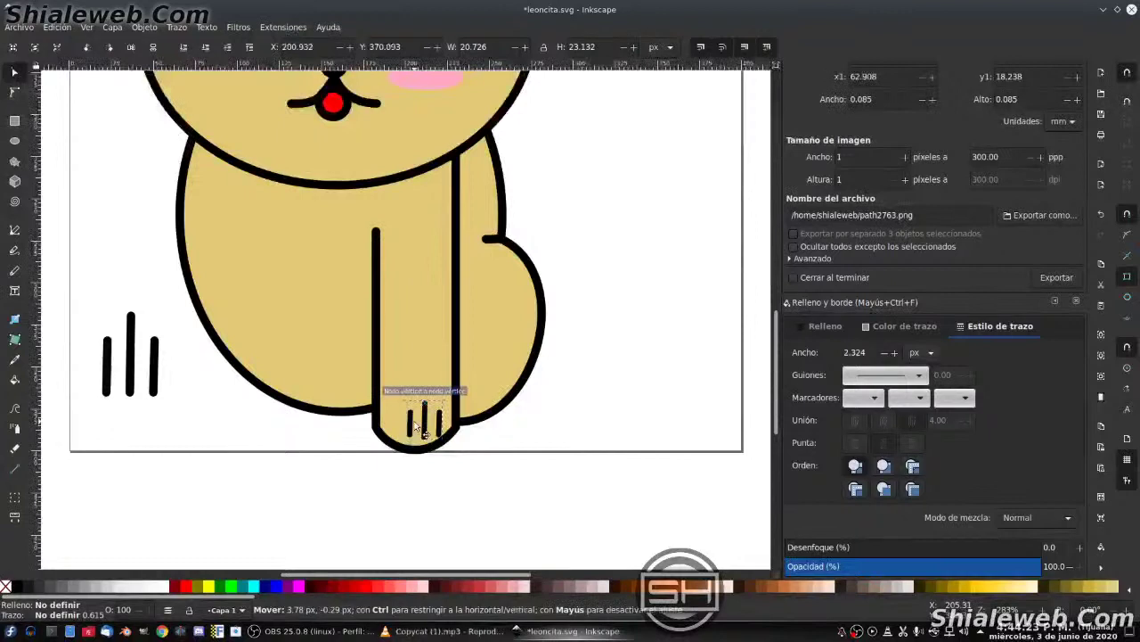
key("Left")
key("Left")
key("Left")
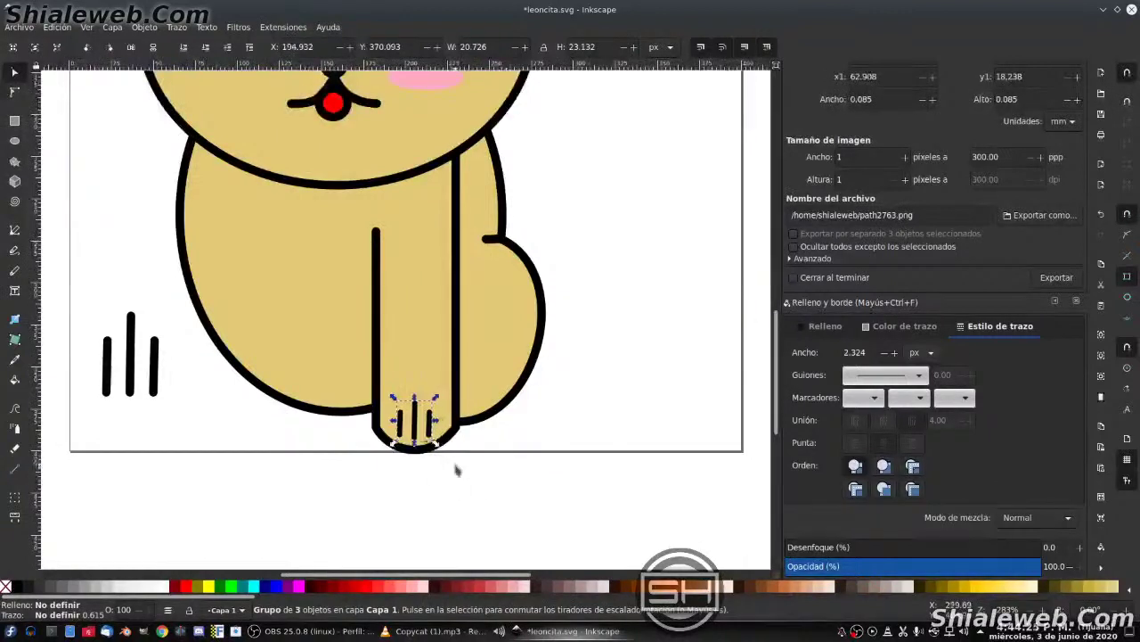
key("Down")
key("Down")
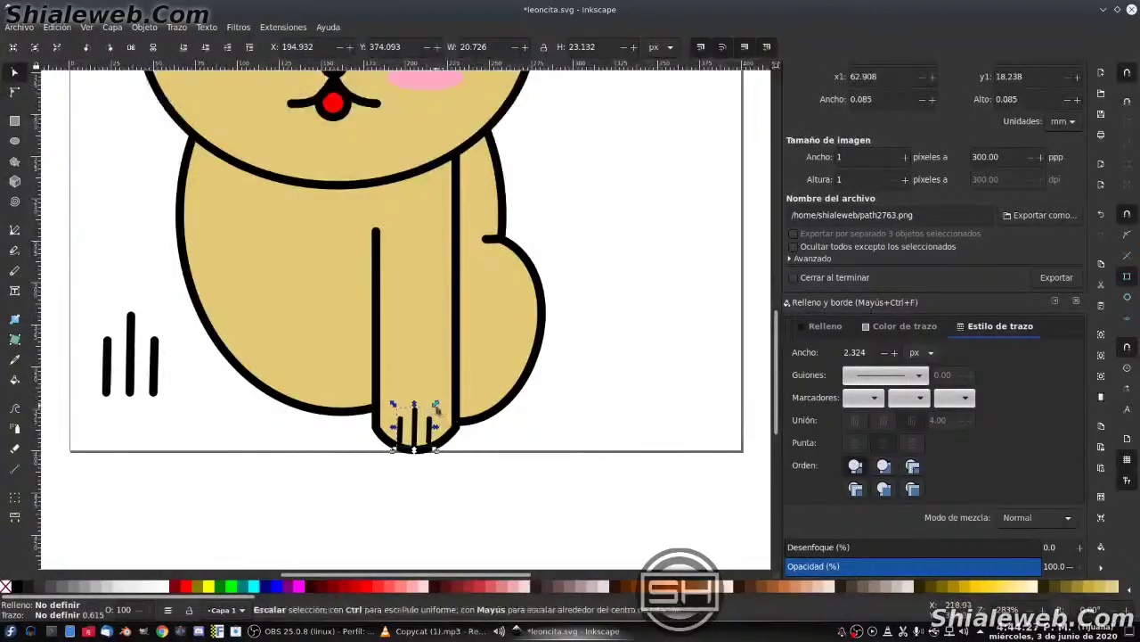
left_click_drag(436, 405, 447, 397)
key("Left")
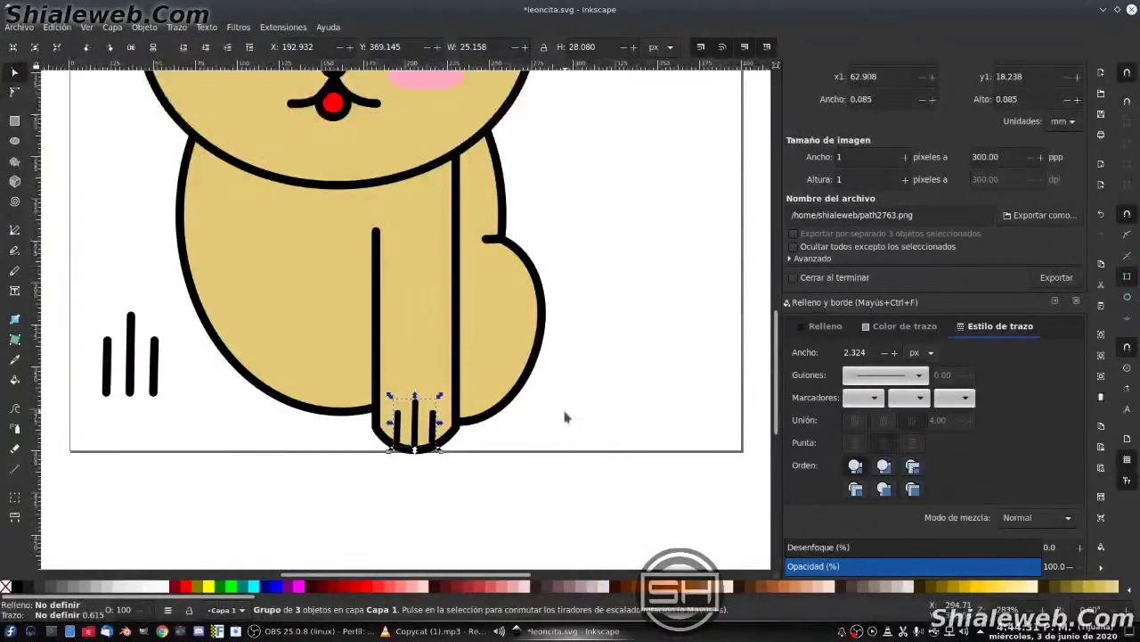
left_click_drag(414, 396, 415, 409)
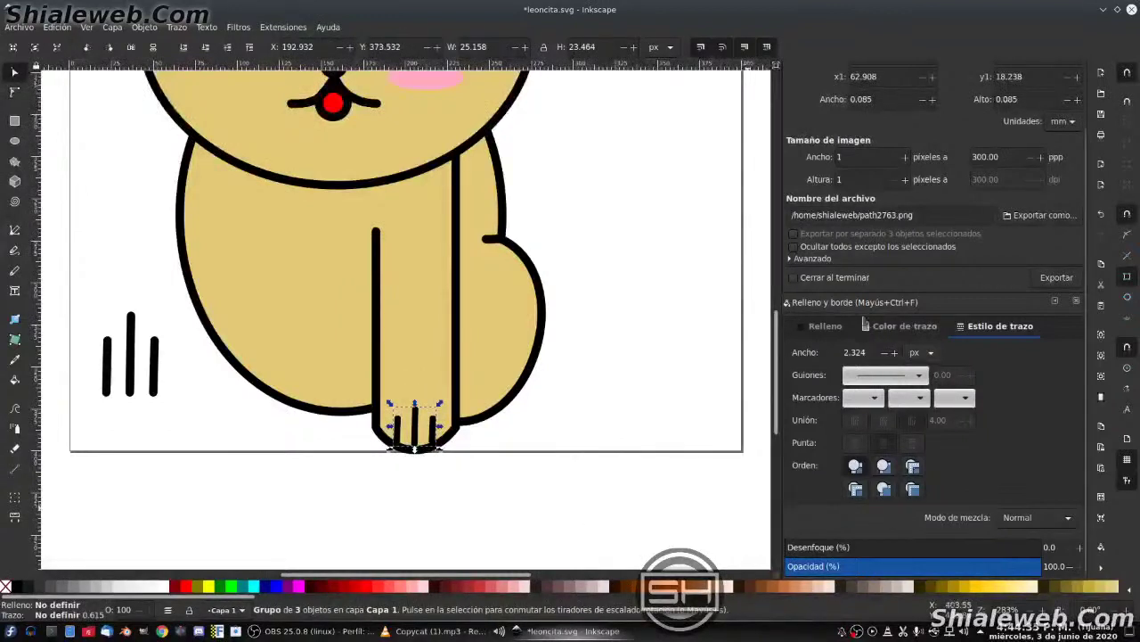
type("5")
key("Return")
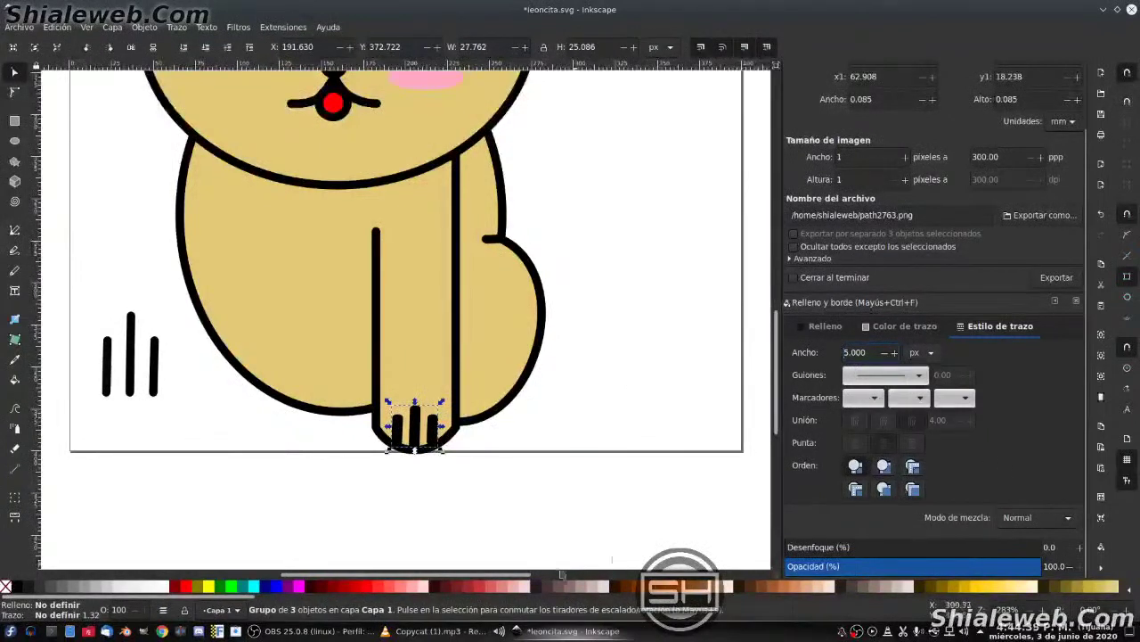
left_click(134, 356)
key("Delete")
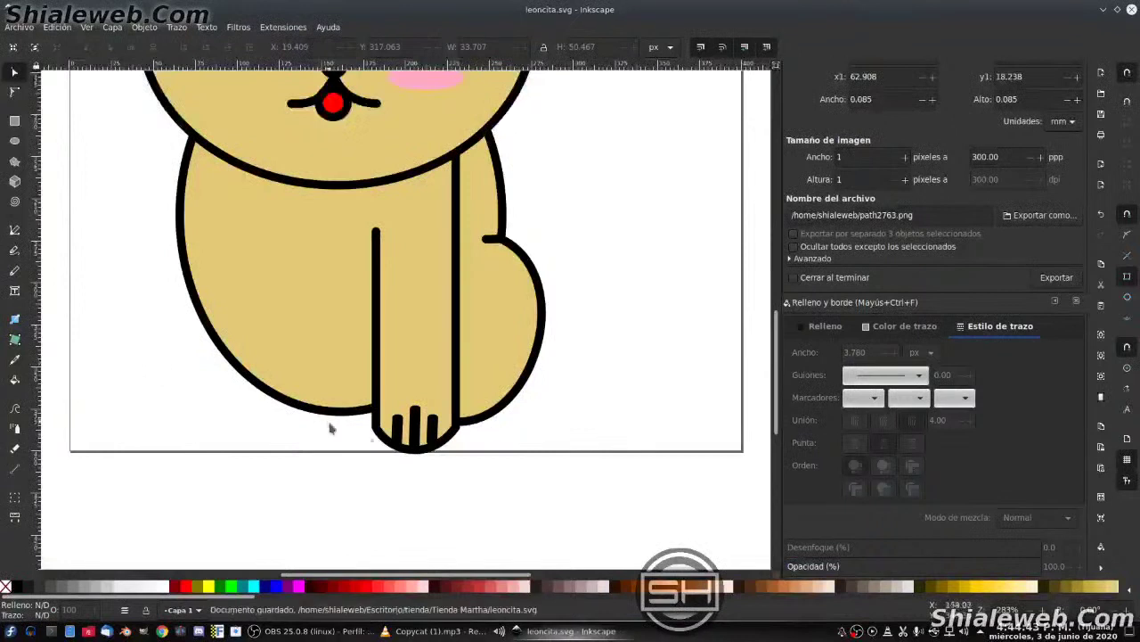
- Place a tilted copy of the toe lines at the bottom of the haunch and save
left_click(432, 427)
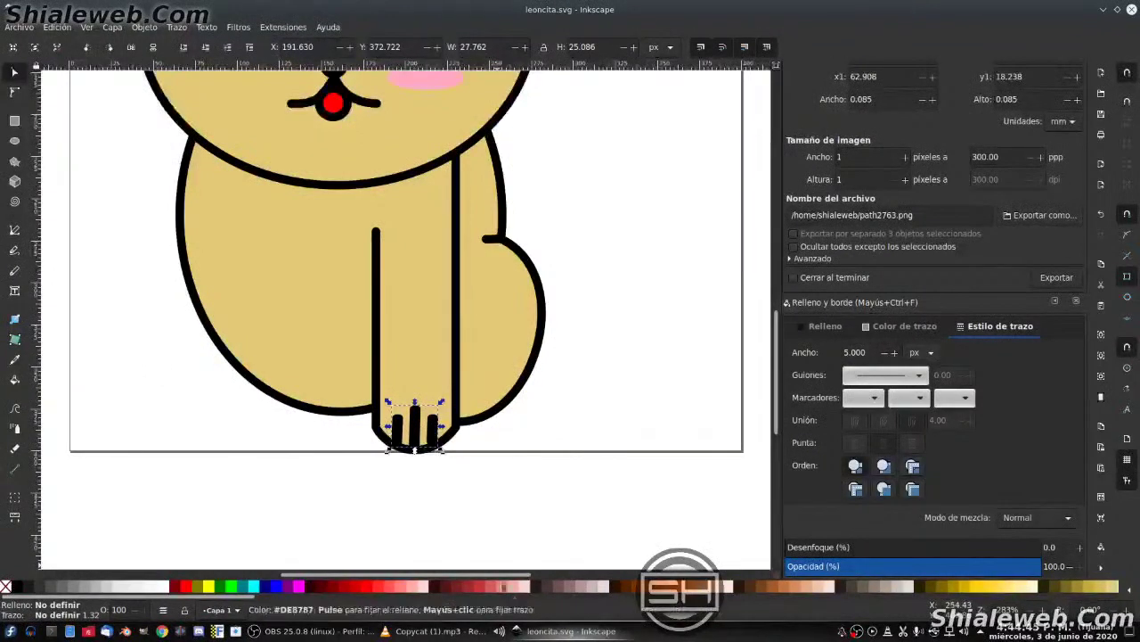
key("ctrl+d")
left_click_drag(412, 434, 477, 399)
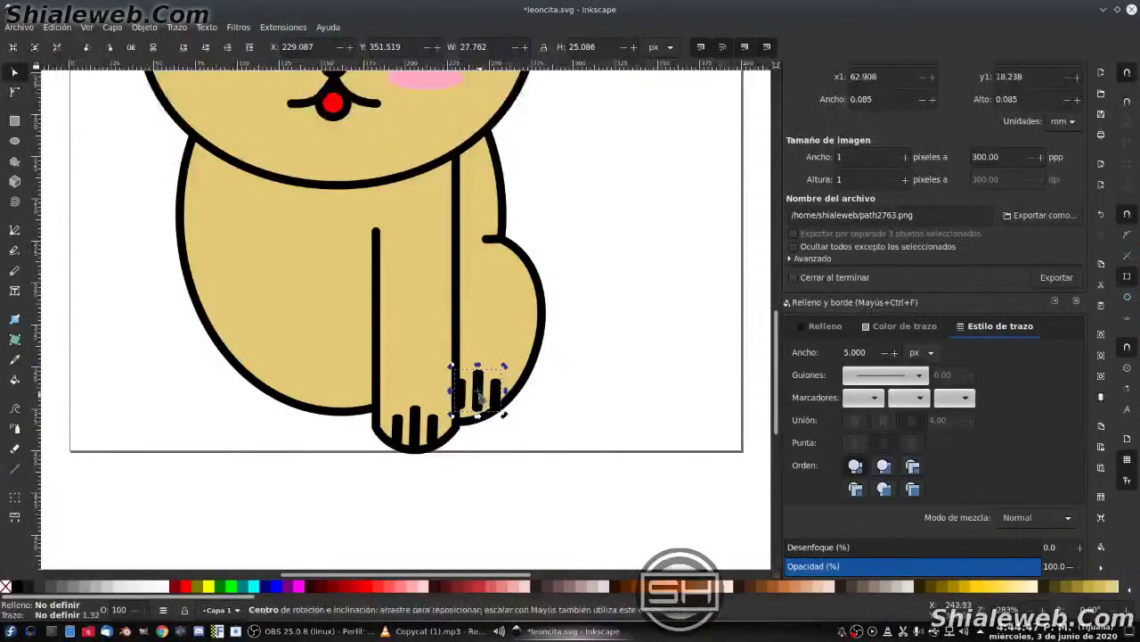
mouse_move(506, 366)
left_mouse_down()
mouse_move(515, 381)
mouse_move(468, 393)
left_mouse_up()
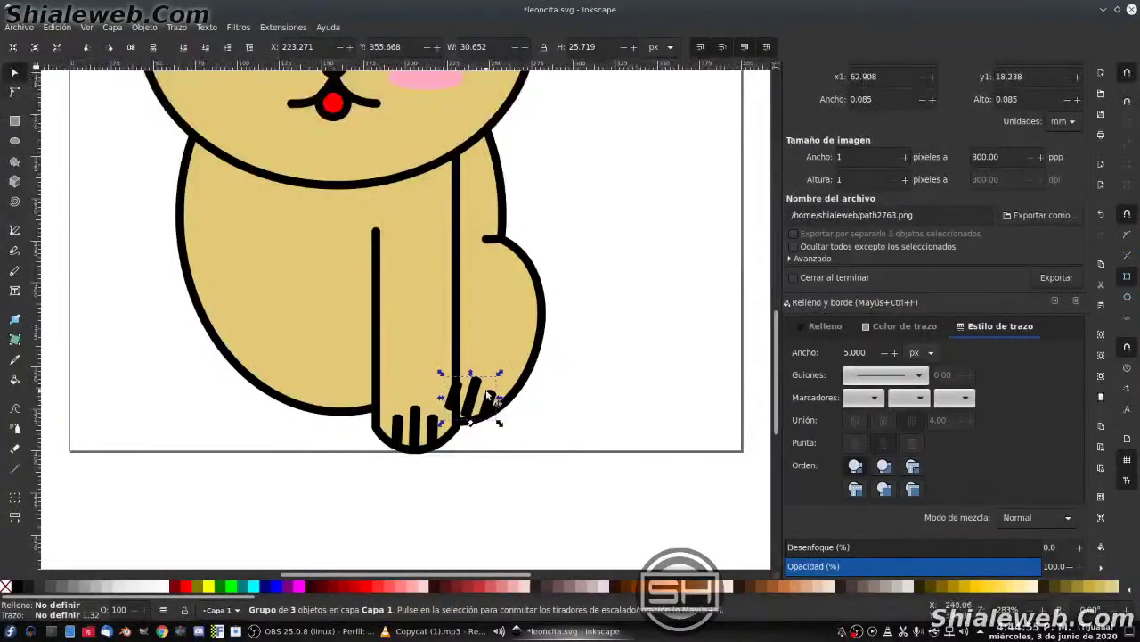
left_click(477, 390)
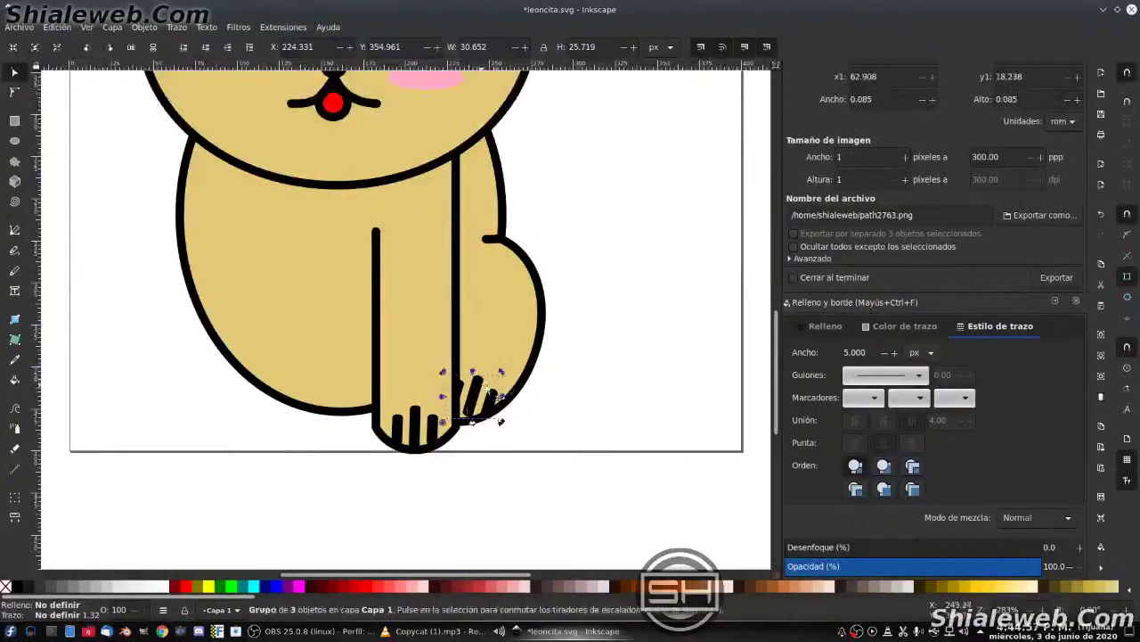
left_click_drag(500, 372, 476, 396)
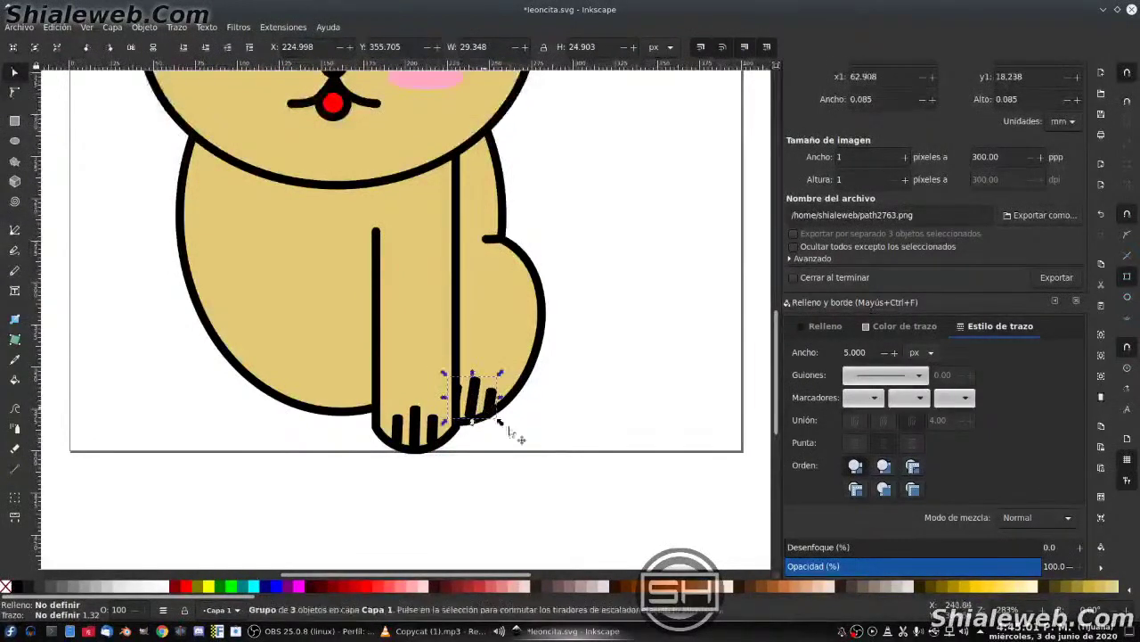
key("ctrl+s")
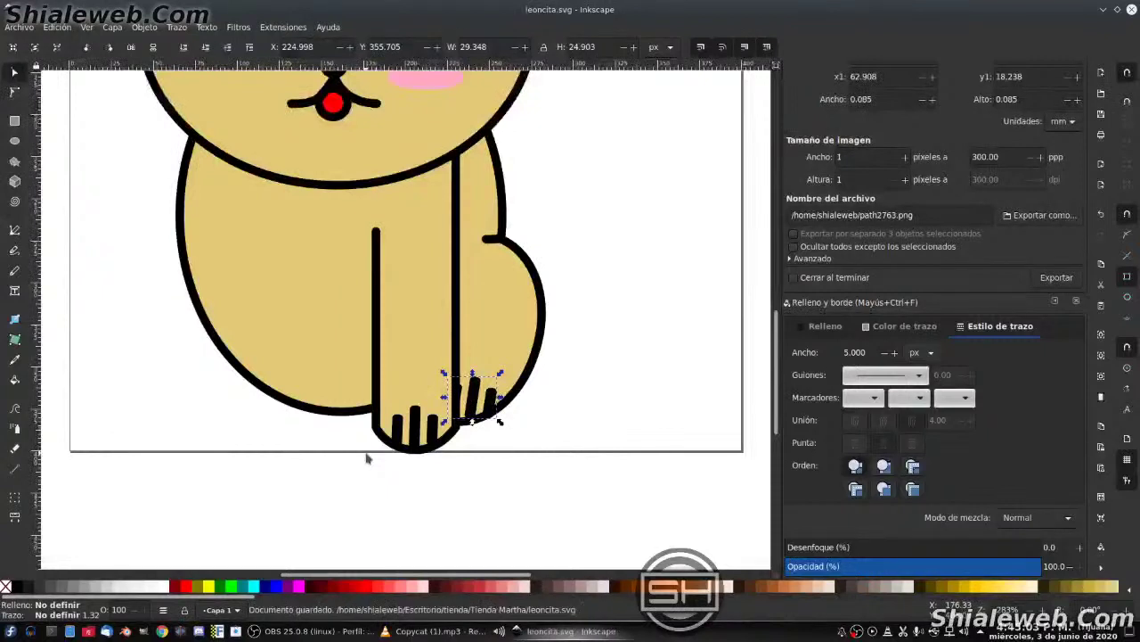
- Pull the haunch's outer curve inward and save again
key("n")
left_click(543, 334)
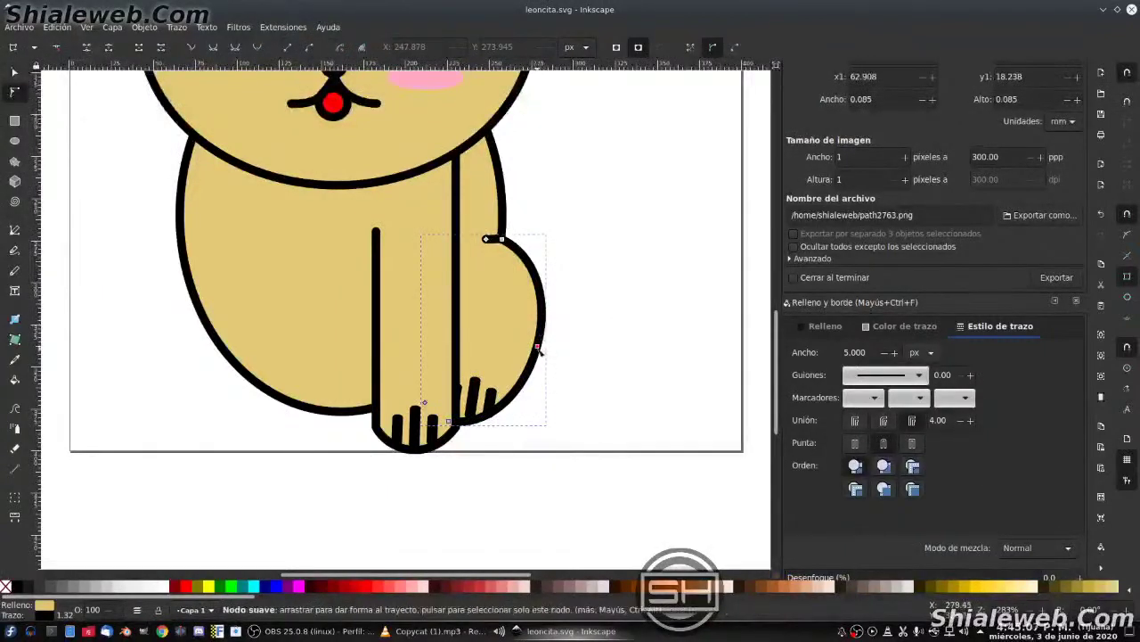
left_click_drag(543, 345, 524, 357)
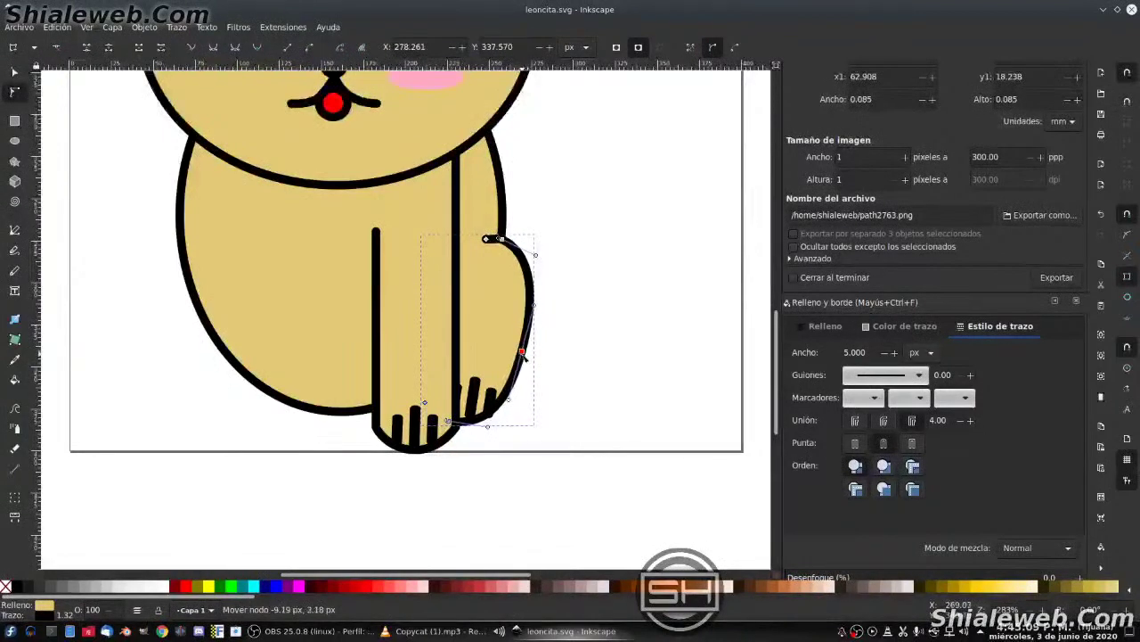
key("s")
key("ctrl+s")
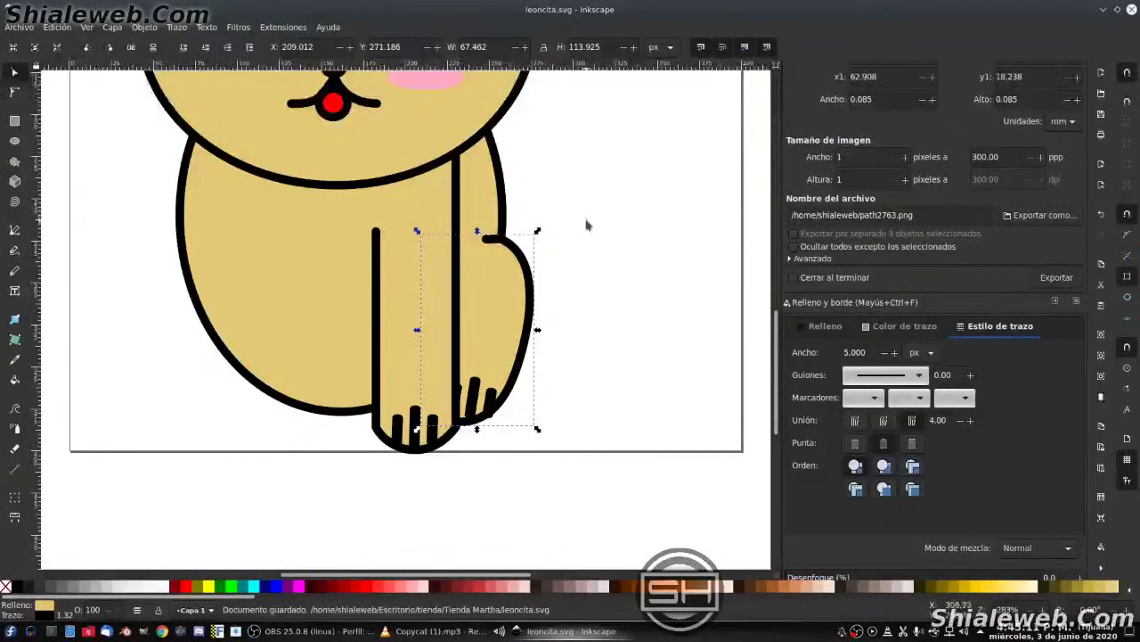
scroll(530, 200, "down", 2)
scroll(535, 198, "up", 4)
scroll(561, 192, "down", 2, "ctrl")
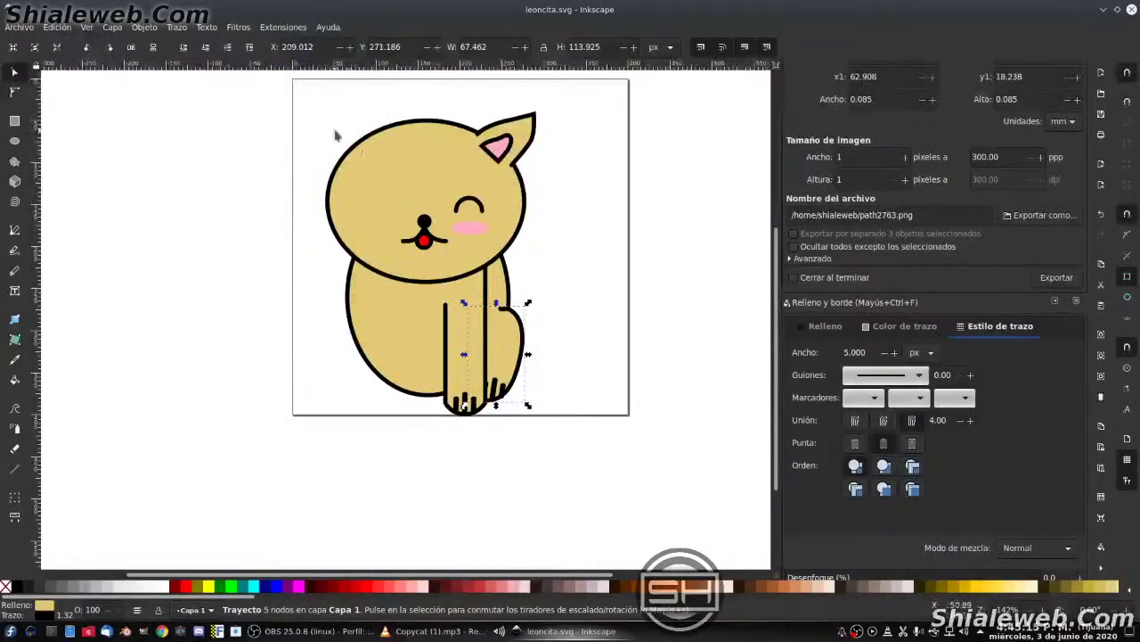
- Copy the tan head ellipse, enlarge it about 121%, and move it left of the lioness
left_click(373, 178)
key("Home")
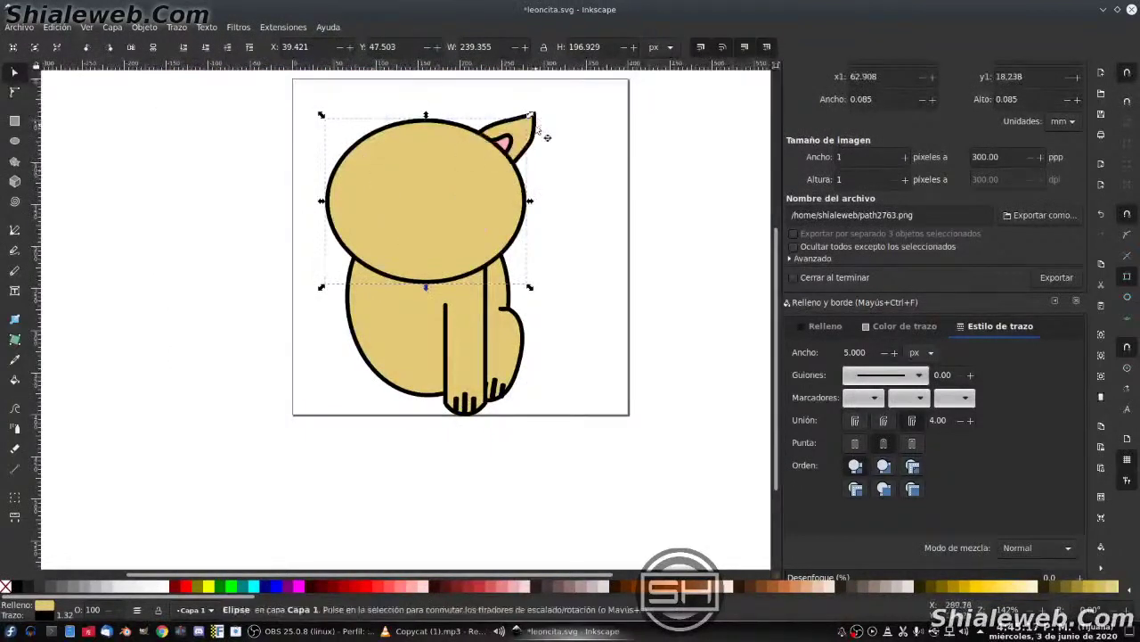
left_click_drag(530, 116, 594, 87)
left_click_drag(474, 159, 239, 314)
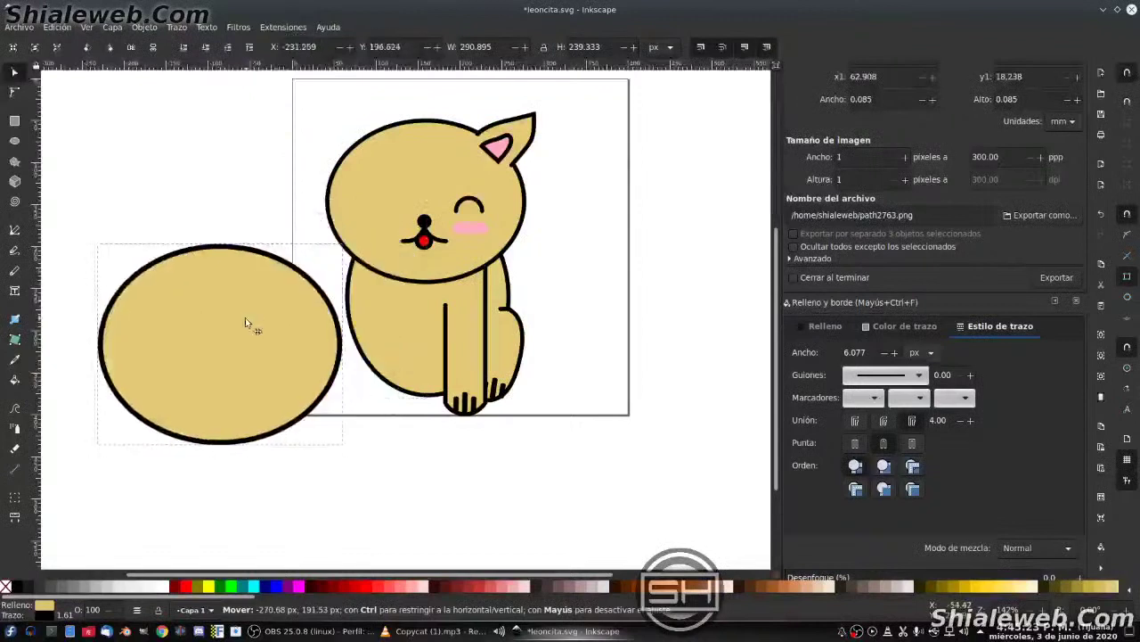
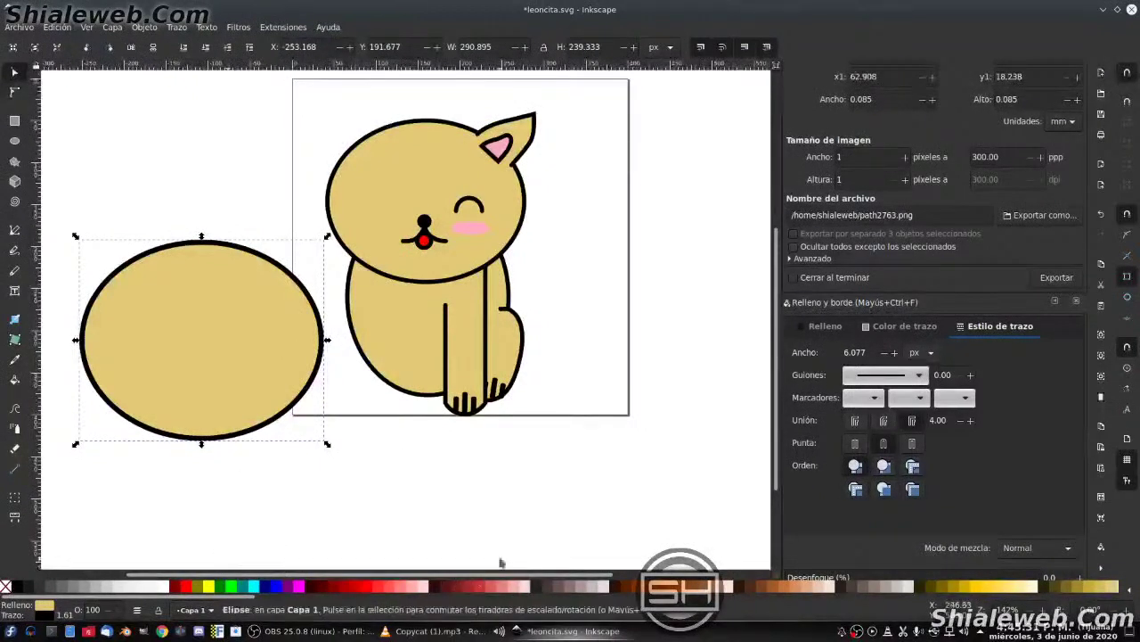
- Fill the ellipse left of the cat with light orange ffa455 (RGB 255, 164, 85)
left_click(682, 586)
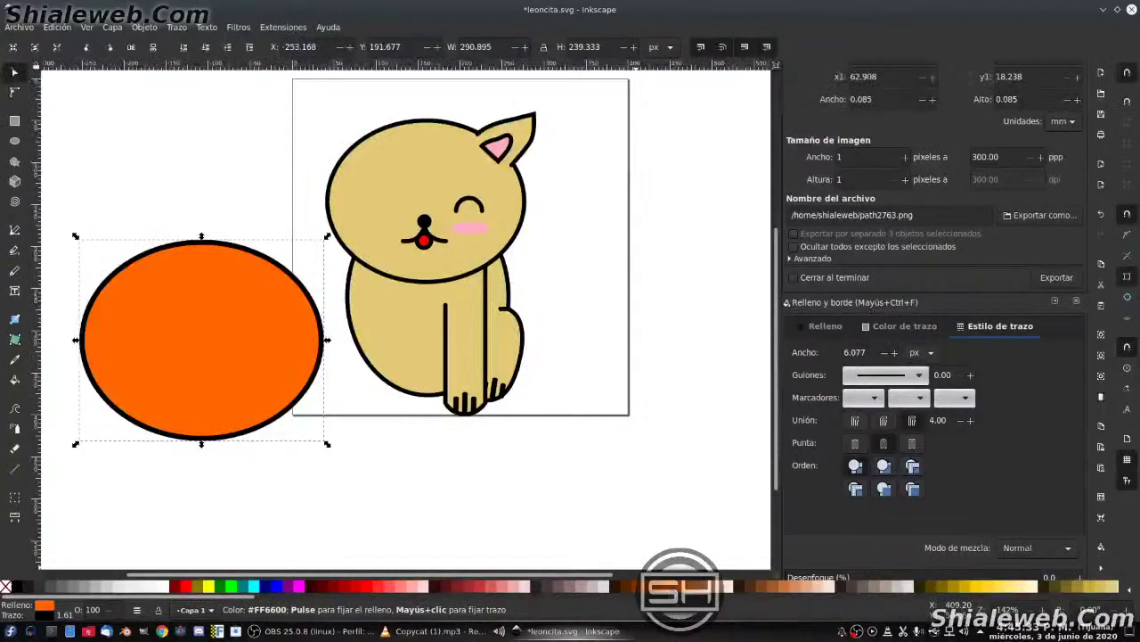
left_click(695, 585)
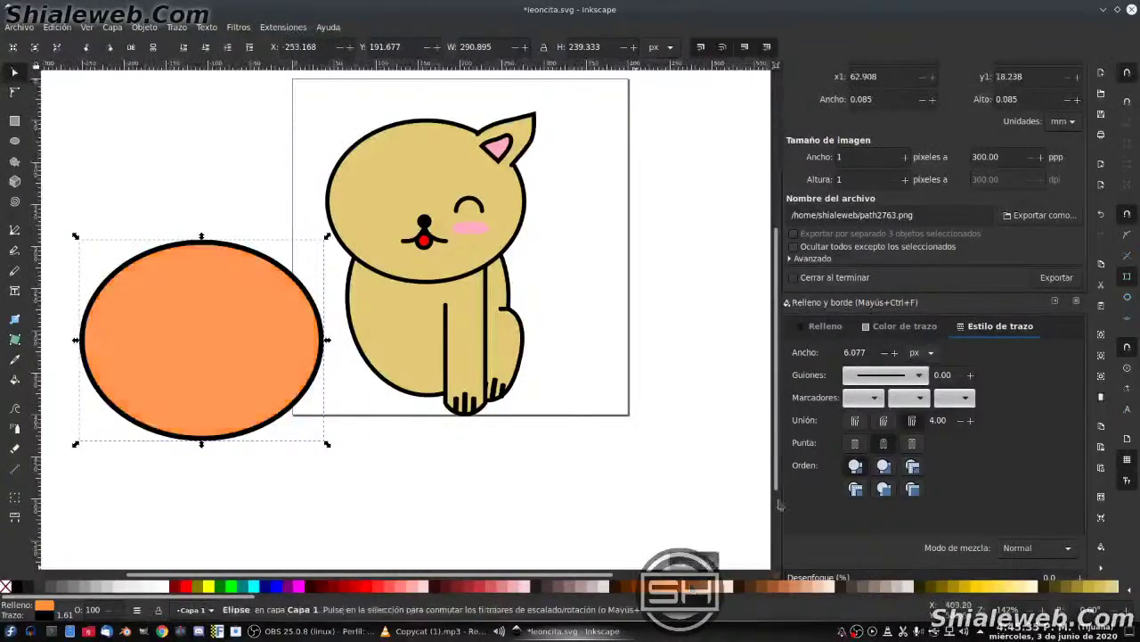
left_click(806, 326)
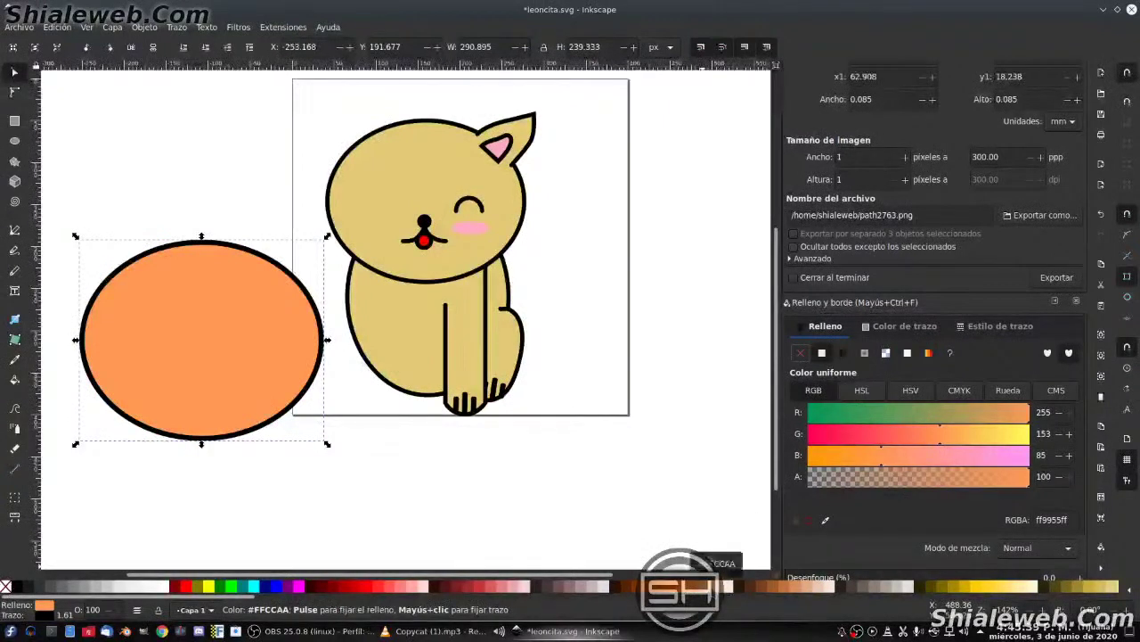
mouse_move(946, 435)
left_mouse_down()
mouse_move(916, 434)
mouse_move(1002, 444)
mouse_move(956, 442)
left_mouse_up()
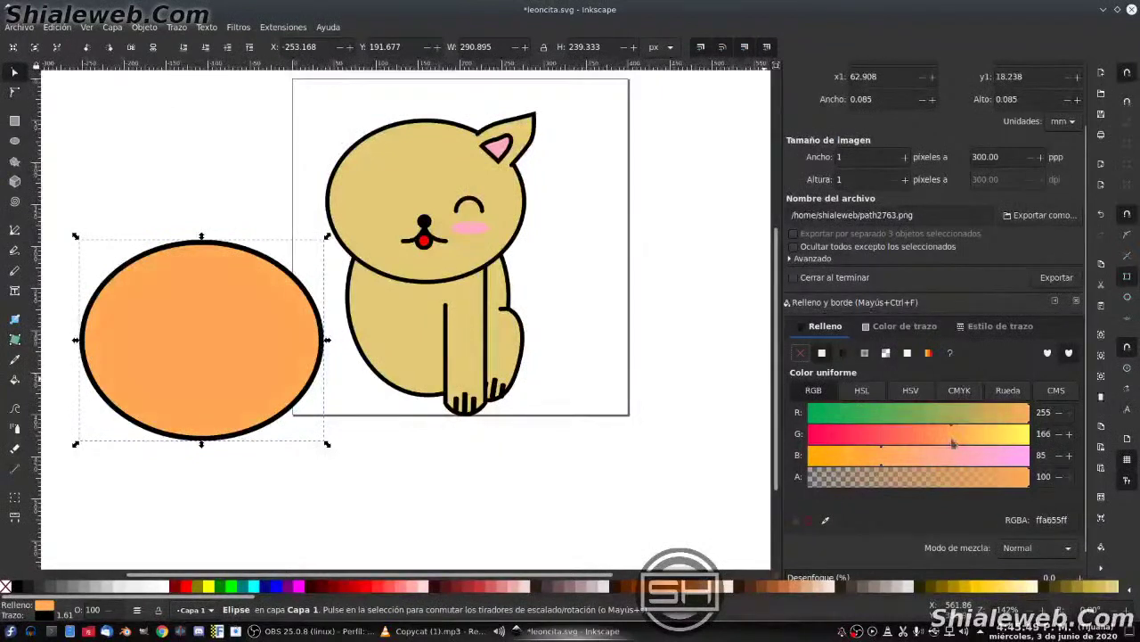
left_click_drag(952, 443, 950, 443)
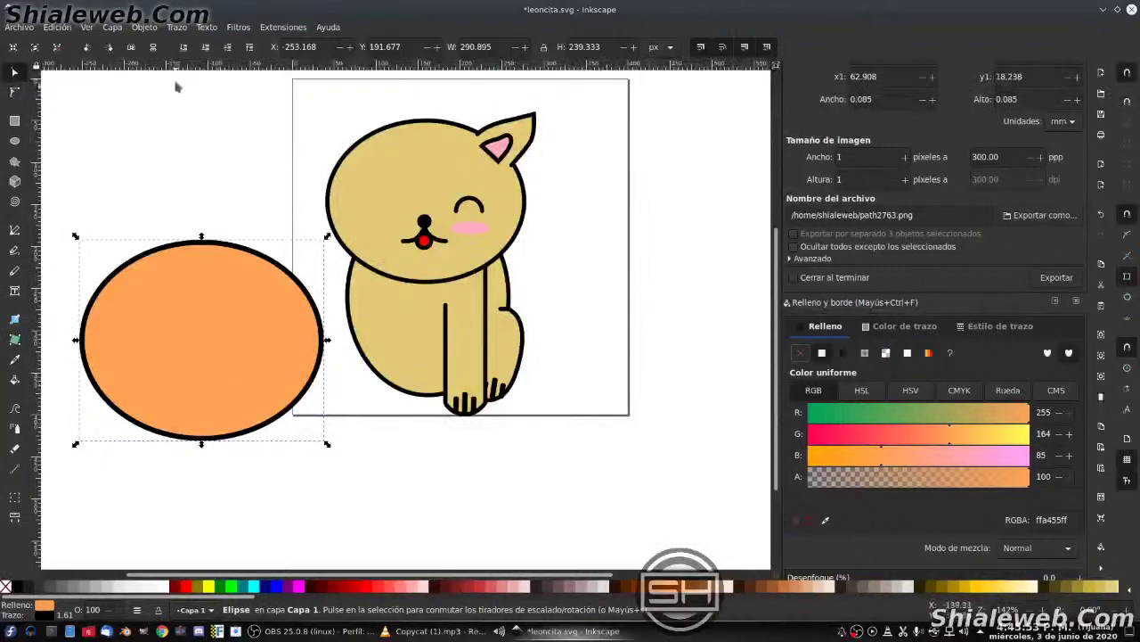
left_click(177, 27)
- Convert the orange ellipse to a path and save leoncita.svg
left_click(201, 42)
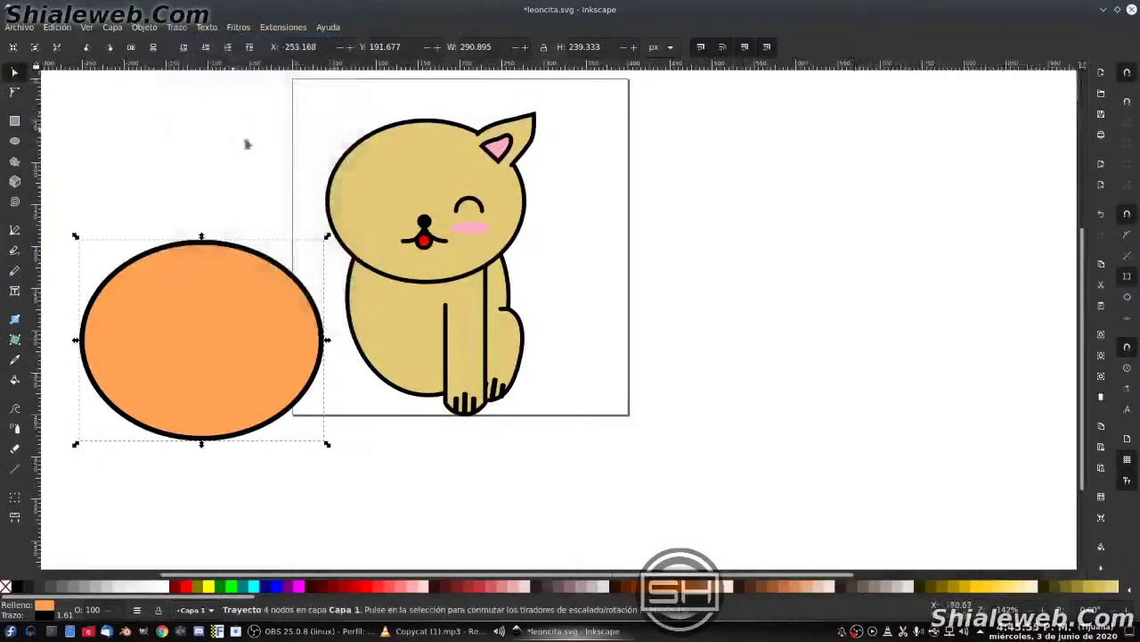
key("ctrl+s")
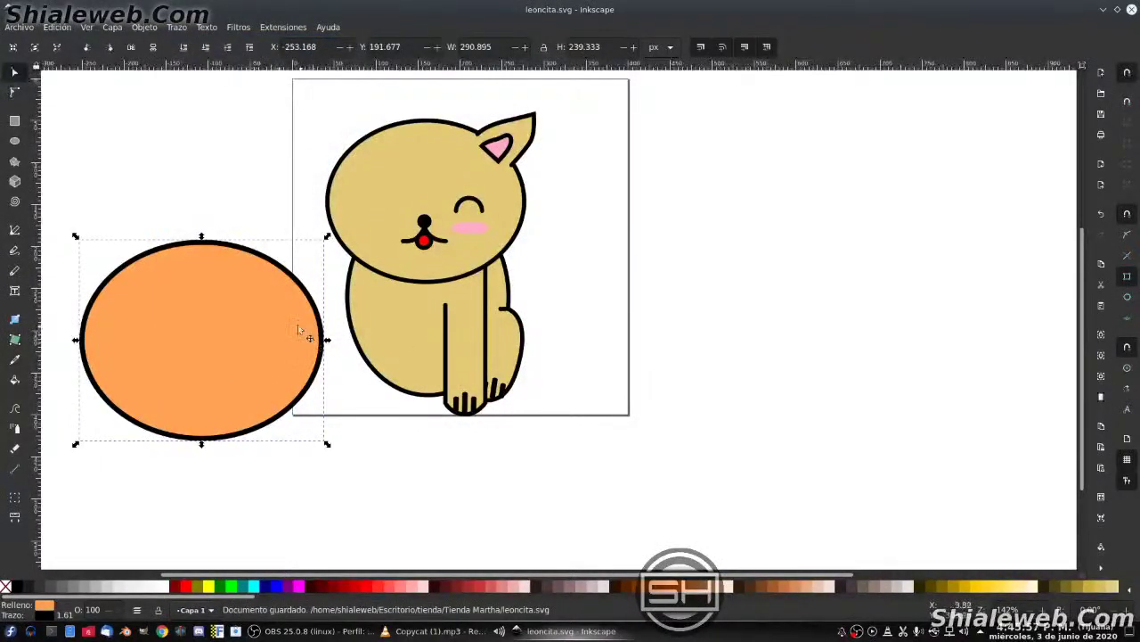
scroll(181, 318, "left", 5)
left_click_drag(407, 320, 328, 339)
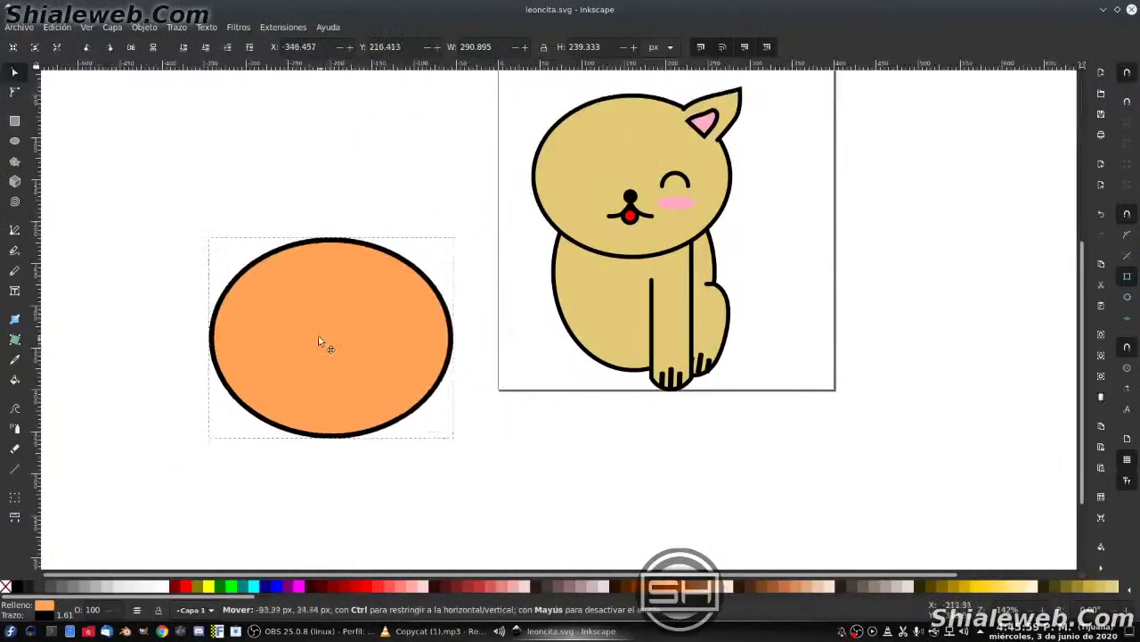
scroll(334, 308, "up", 1)
scroll(325, 303, "up", 1)
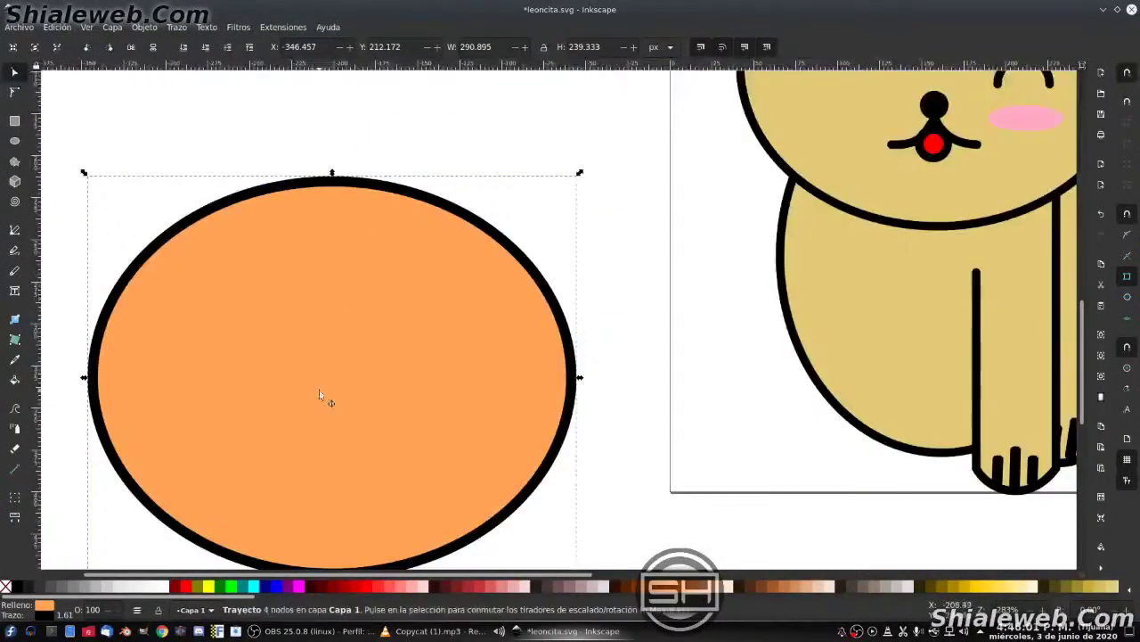
- Inspect the ellipse's nodes, then move and delete the orange ellipse
key("n")
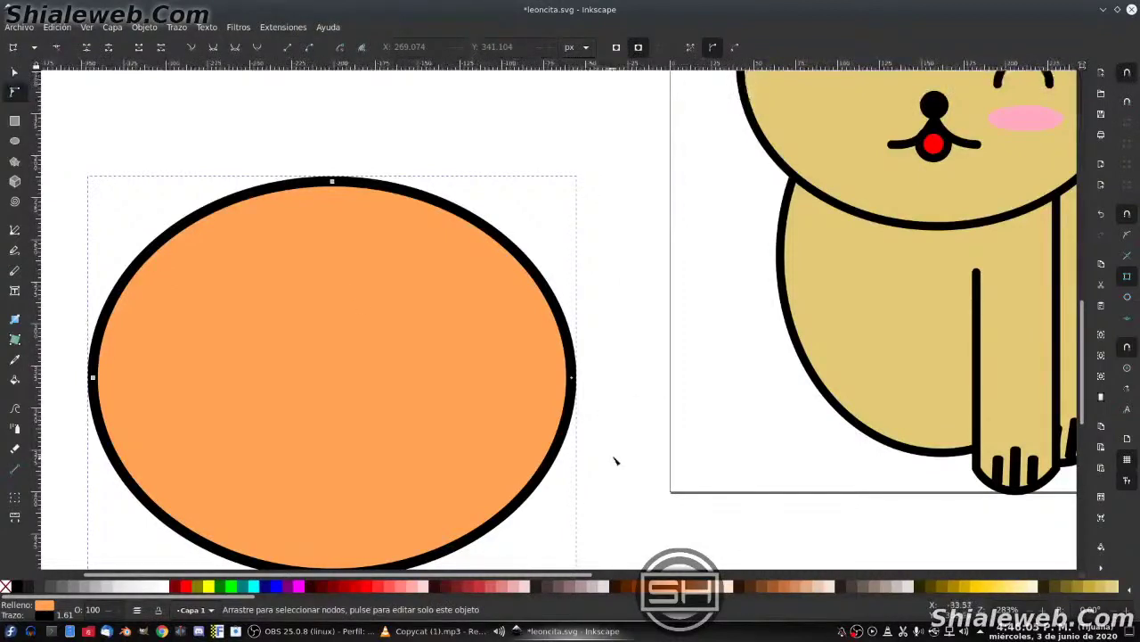
key("s")
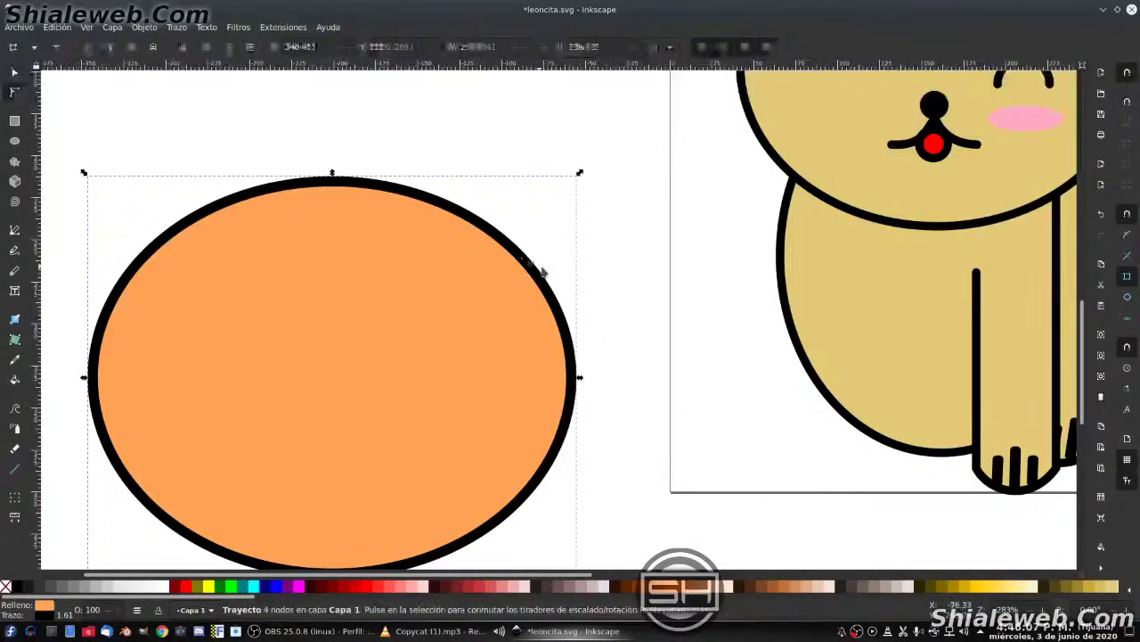
left_click_drag(413, 211, 470, 198)
key("Delete")
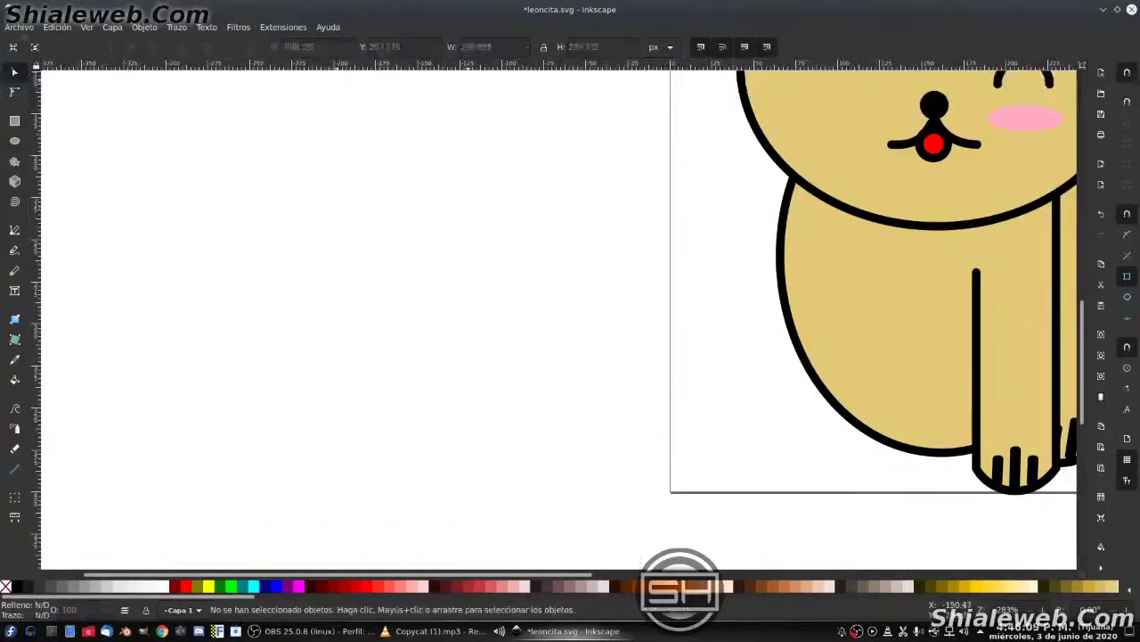
left_click(14, 141)
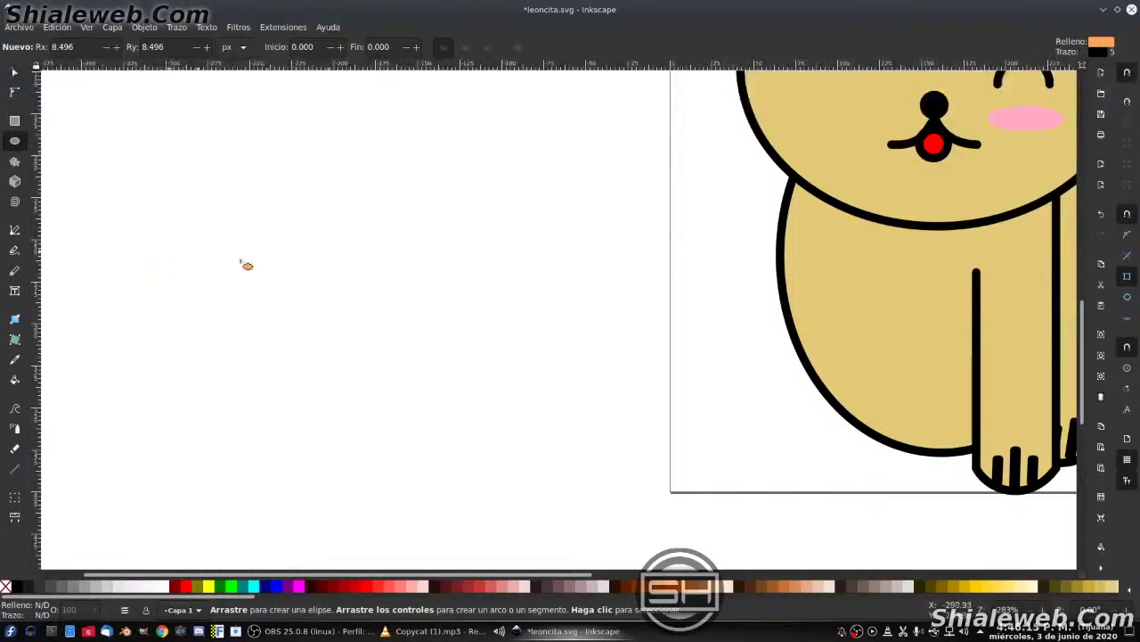
left_click_drag(280, 231, 247, 261)
left_click_drag(314, 280, 466, 448)
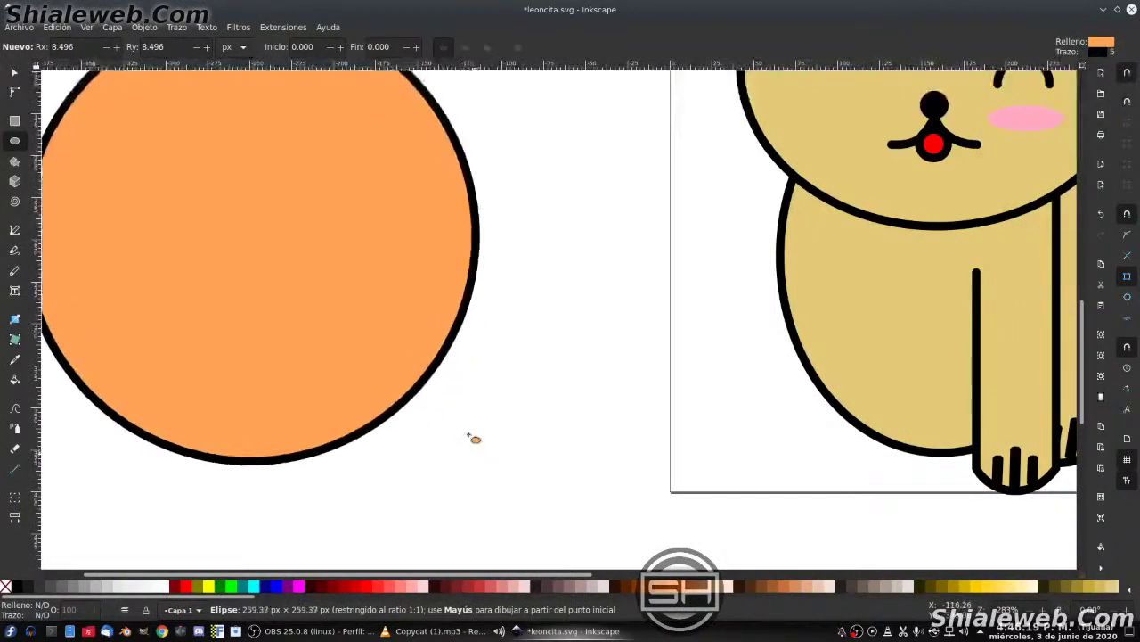
left_click_drag(466, 447, 451, 408)
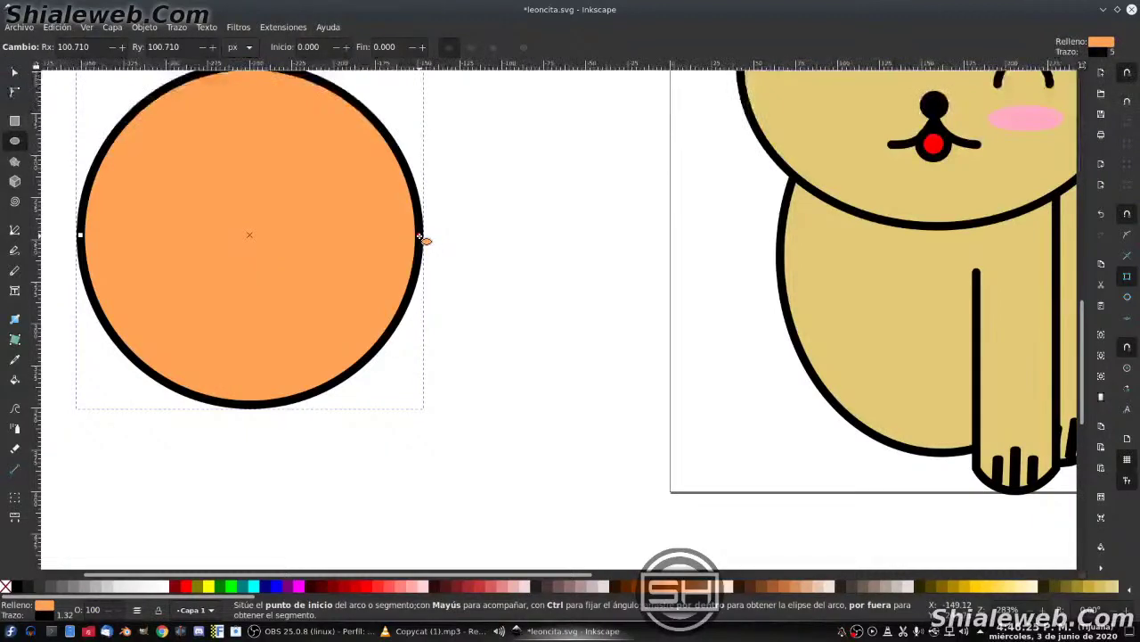
key("shift")
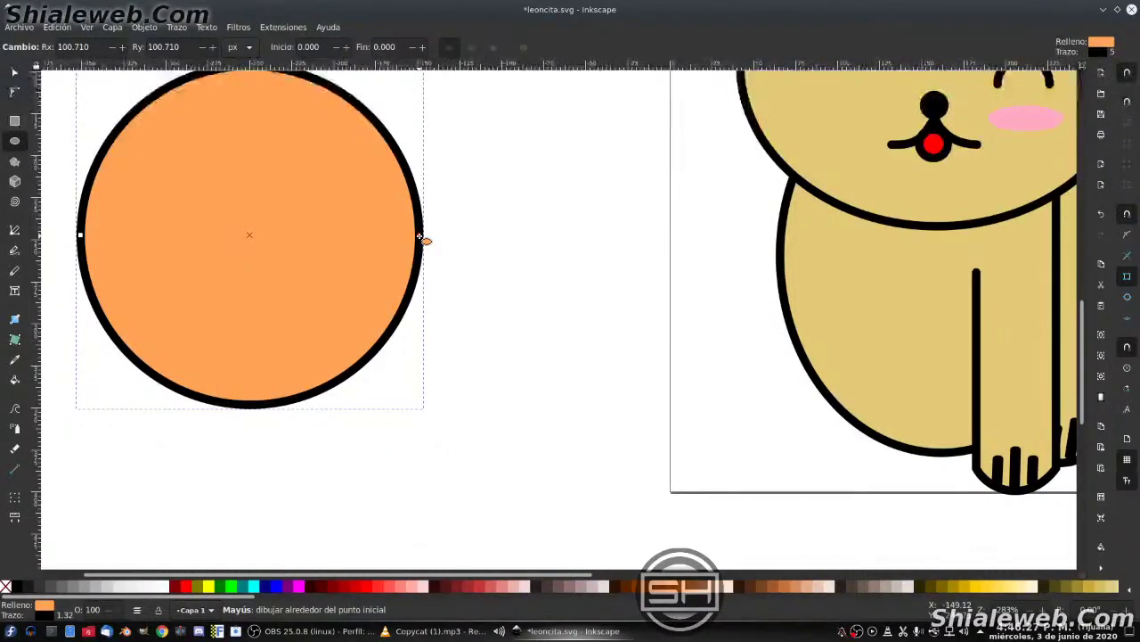
key("ctrl")
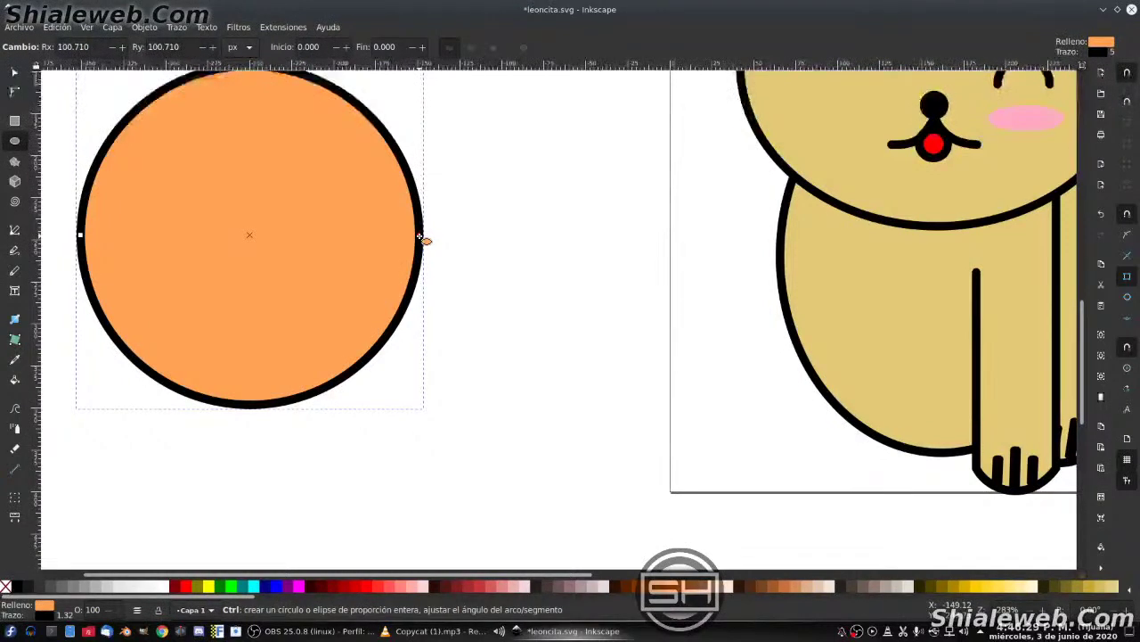
left_click_drag(426, 241, 430, 194)
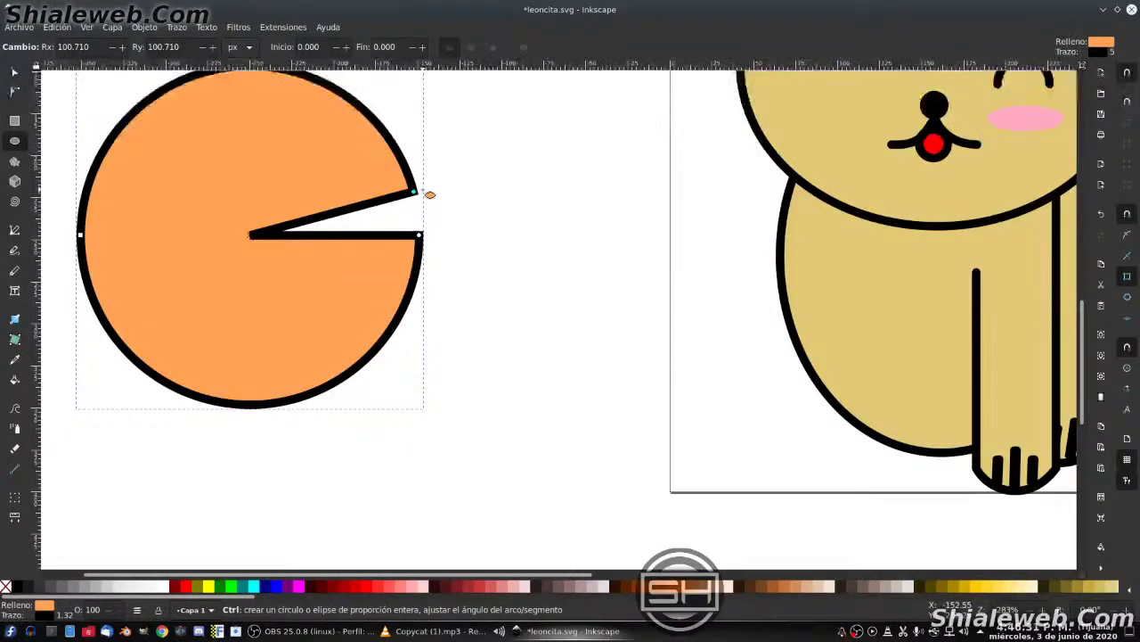
left_click_drag(430, 194, 157, 237)
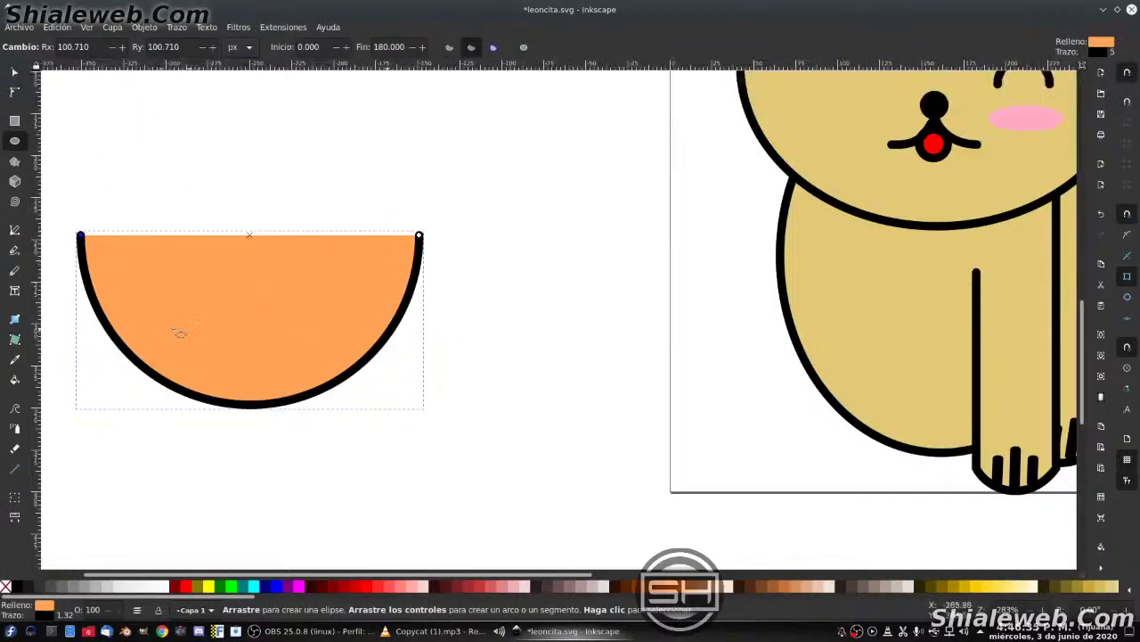
key("Delete")
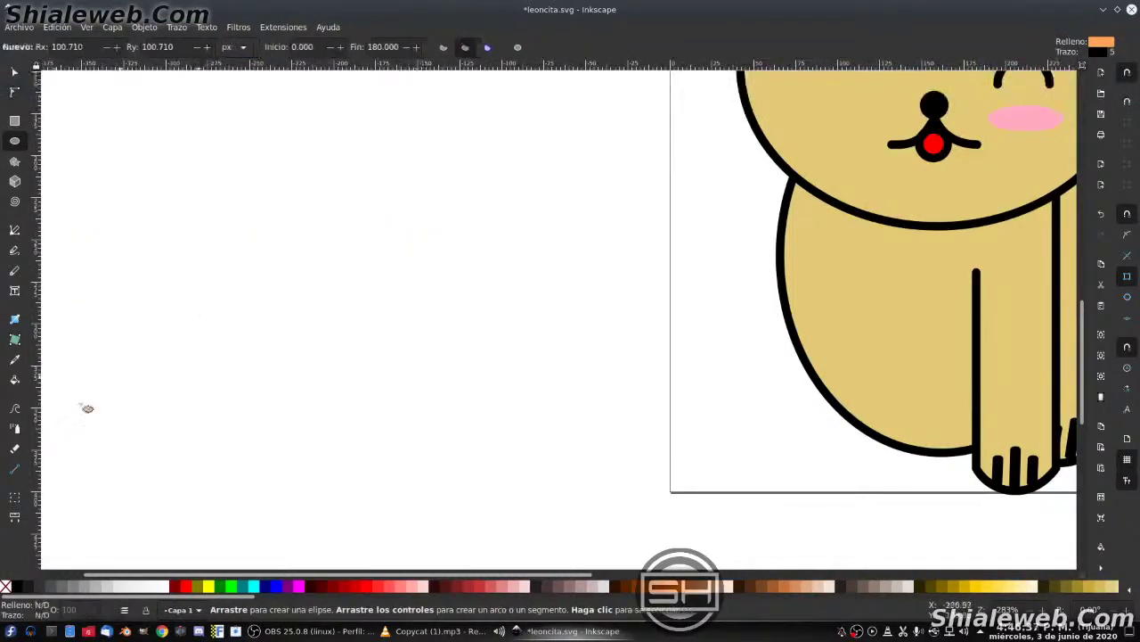
- Draw a full orange ellipse left of the cat and narrow it horizontally
left_click_drag(143, 176, 619, 498)
left_click(525, 47)
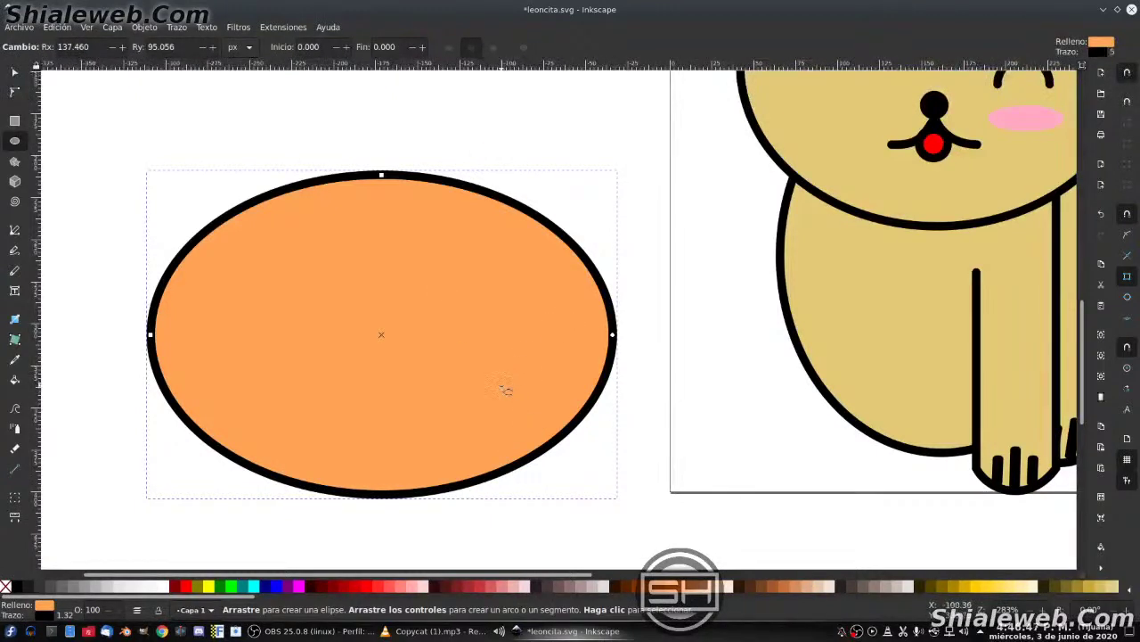
key("s")
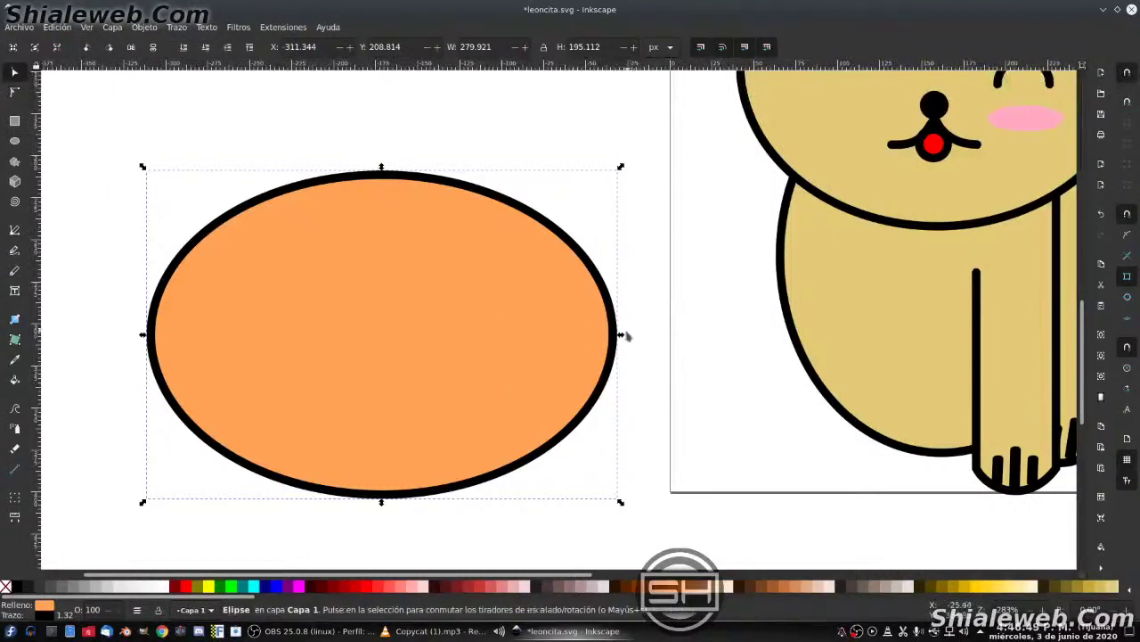
left_click_drag(622, 334, 524, 367)
- Duplicate the cat's head, move the copy left, and colour it with the ellipse's orange
left_click(832, 138)
key("ctrl+d")
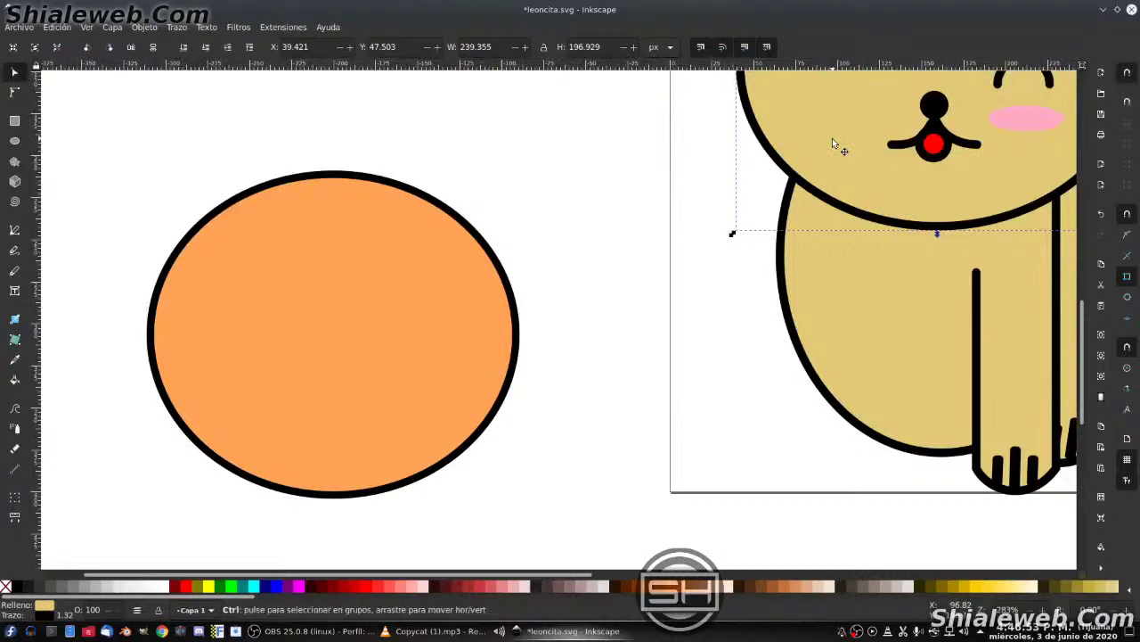
left_click_drag(832, 138, 285, 226)
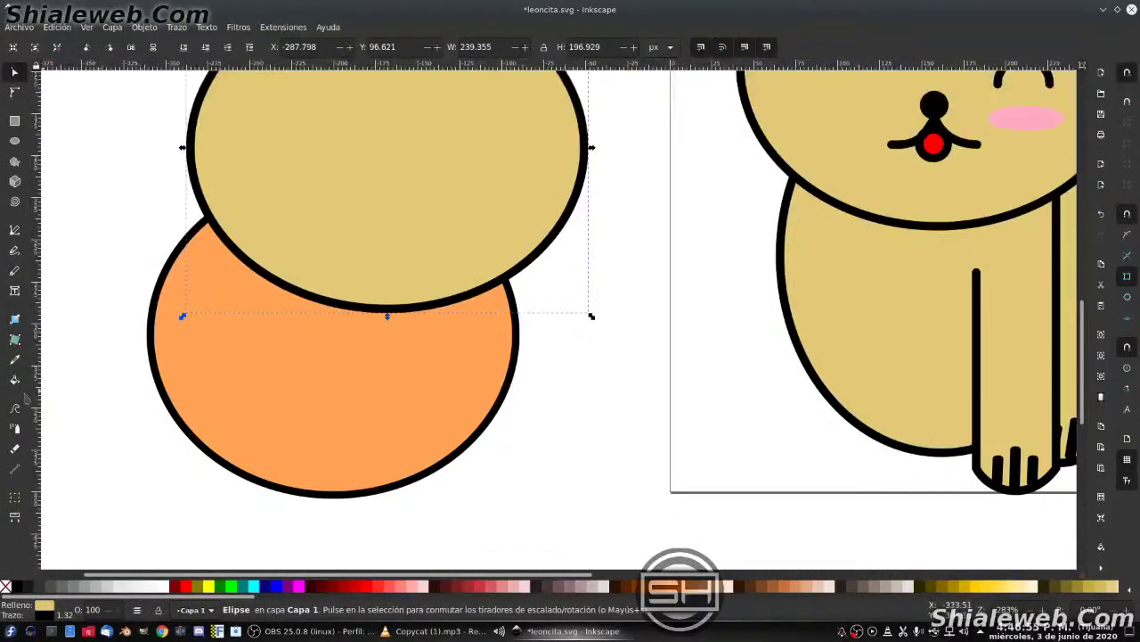
left_click(15, 359)
left_click(298, 366)
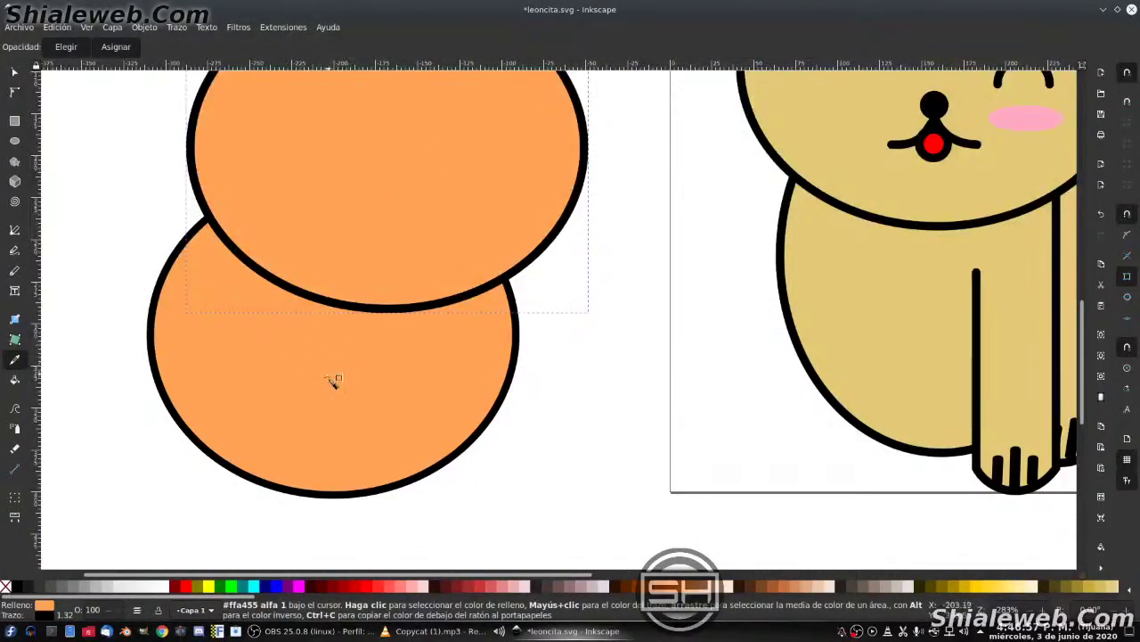
- Delete the lower orange ellipse and shift the orange head copy further left
key("minus")
key("minus")
key("minus")
left_click(531, 342)
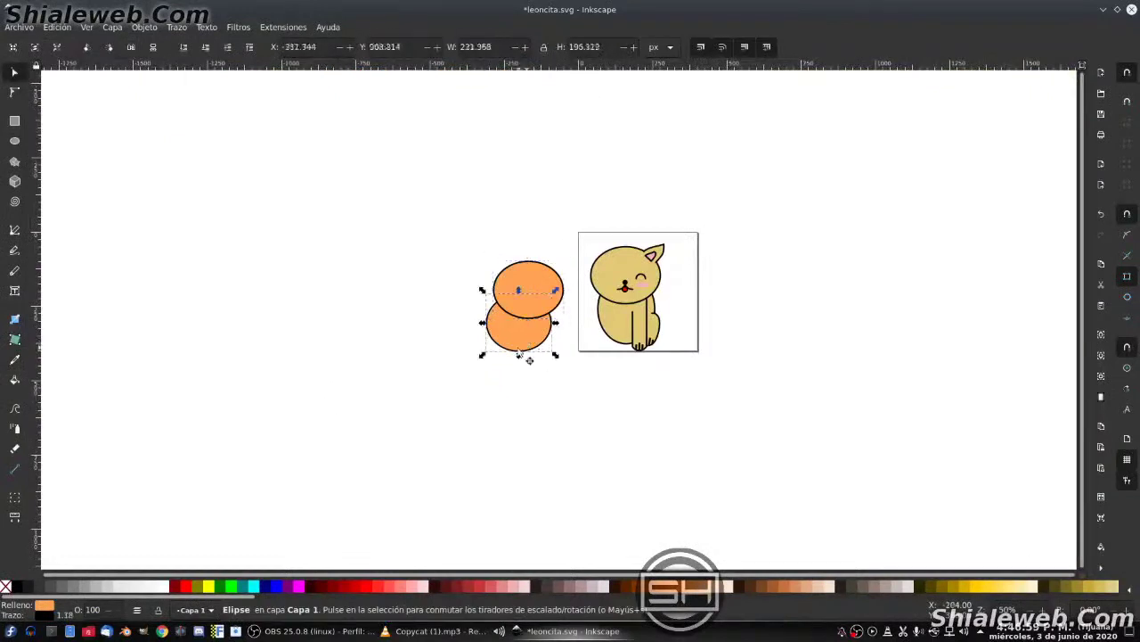
key("Delete")
left_click_drag(527, 287, 444, 303)
scroll(443, 303, "up", 3)
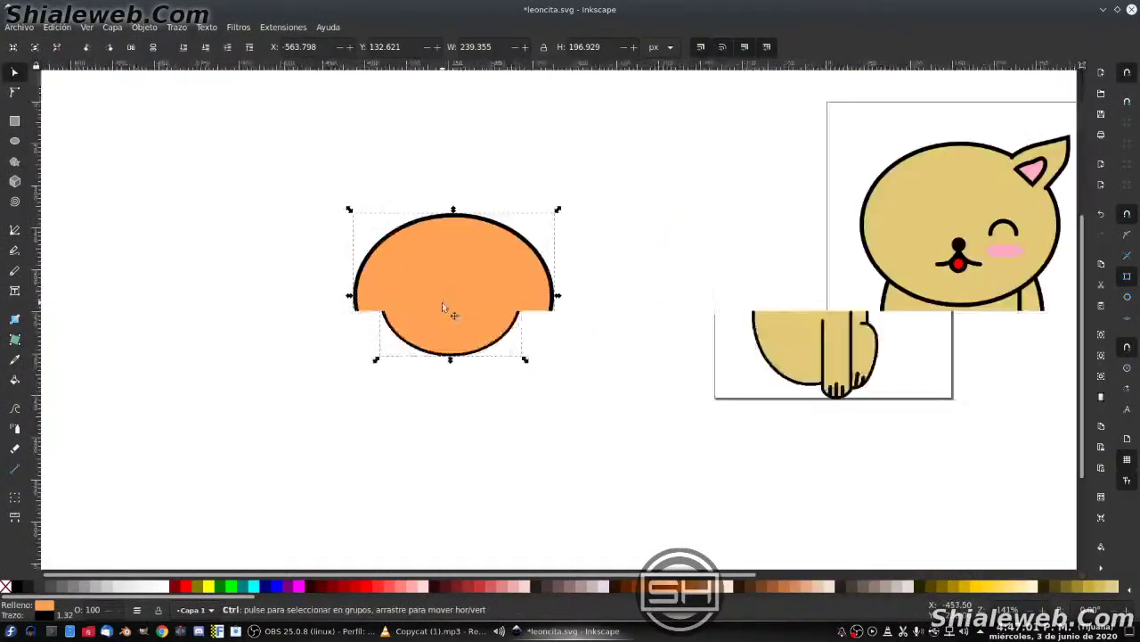
- Convert the orange shape to a path and insert extra nodes twice along its upper half
left_click(176, 27)
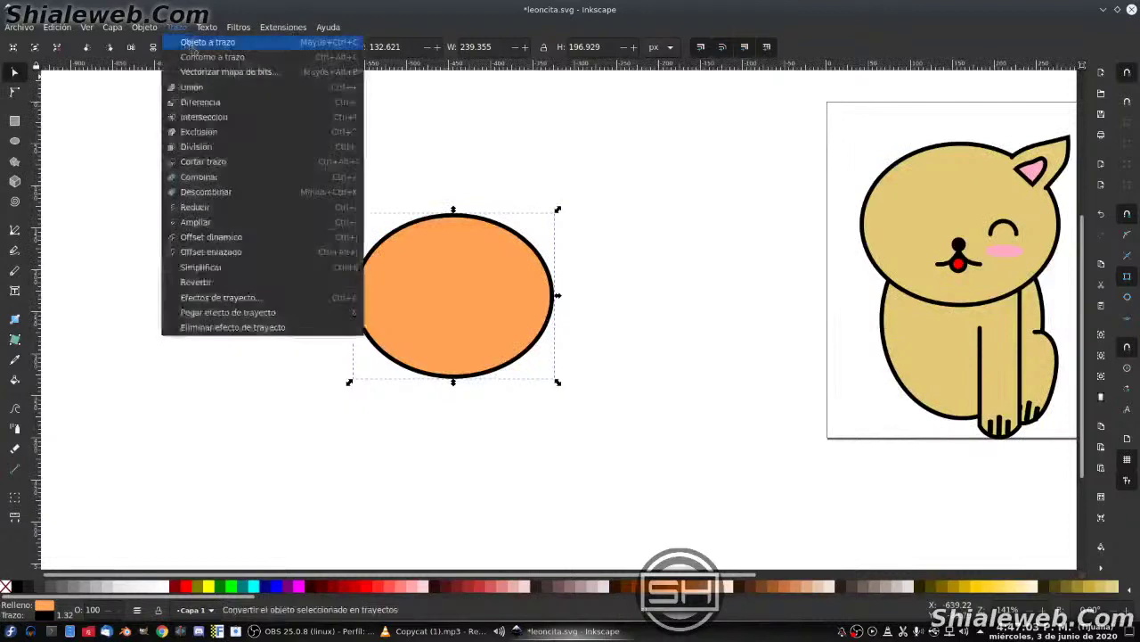
left_click(192, 41)
scroll(450, 288, "up", 2)
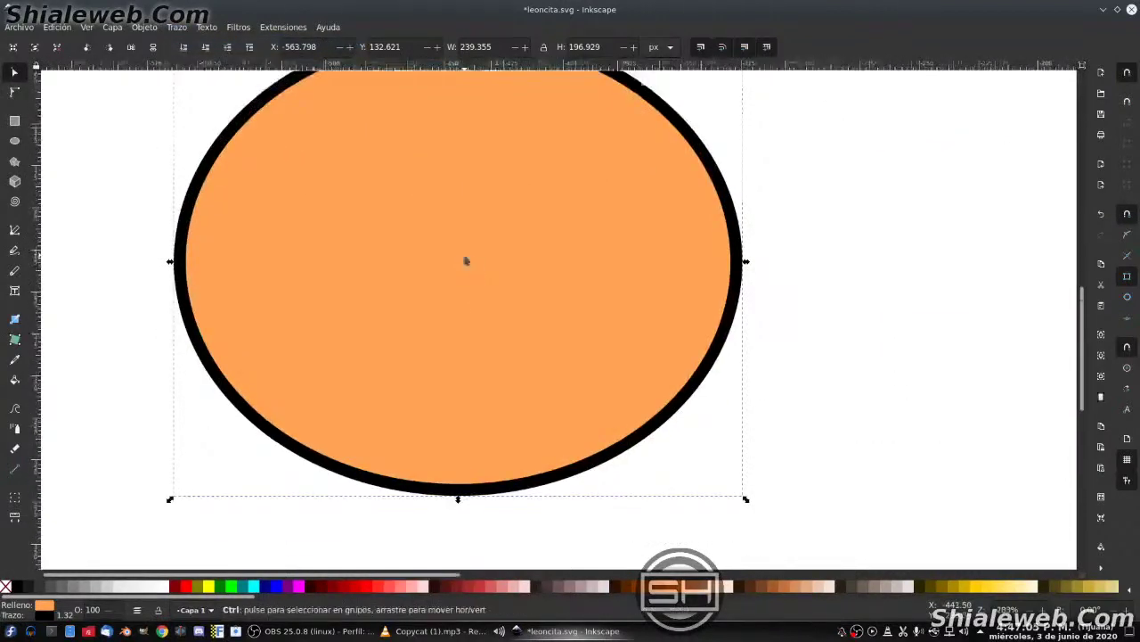
scroll(463, 258, "down", 2)
key("n")
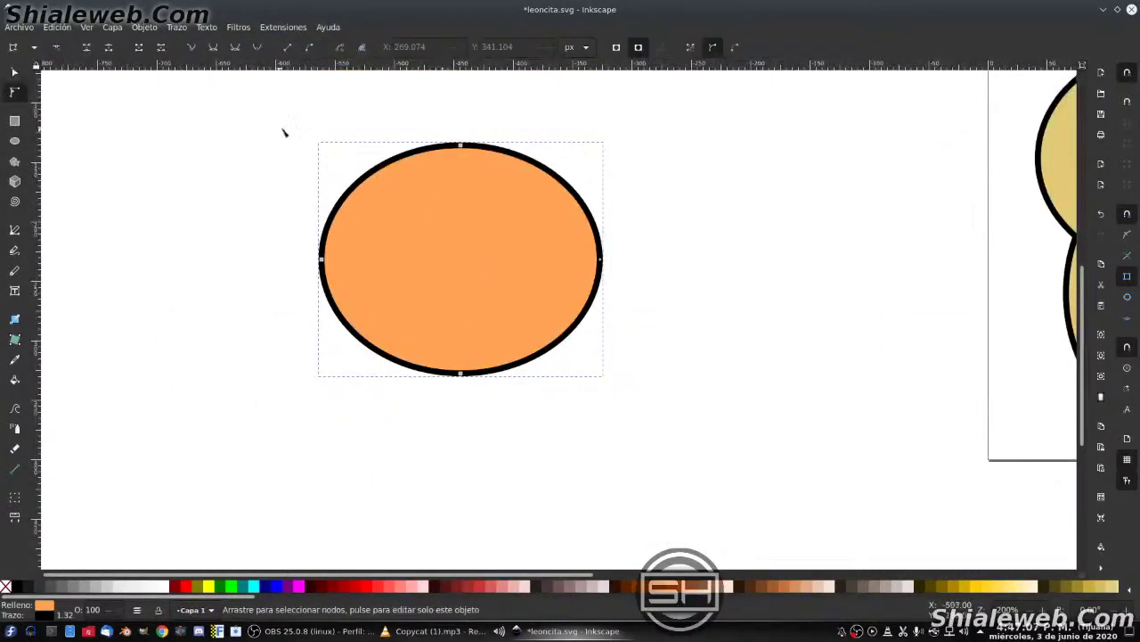
left_click_drag(285, 109, 717, 290)
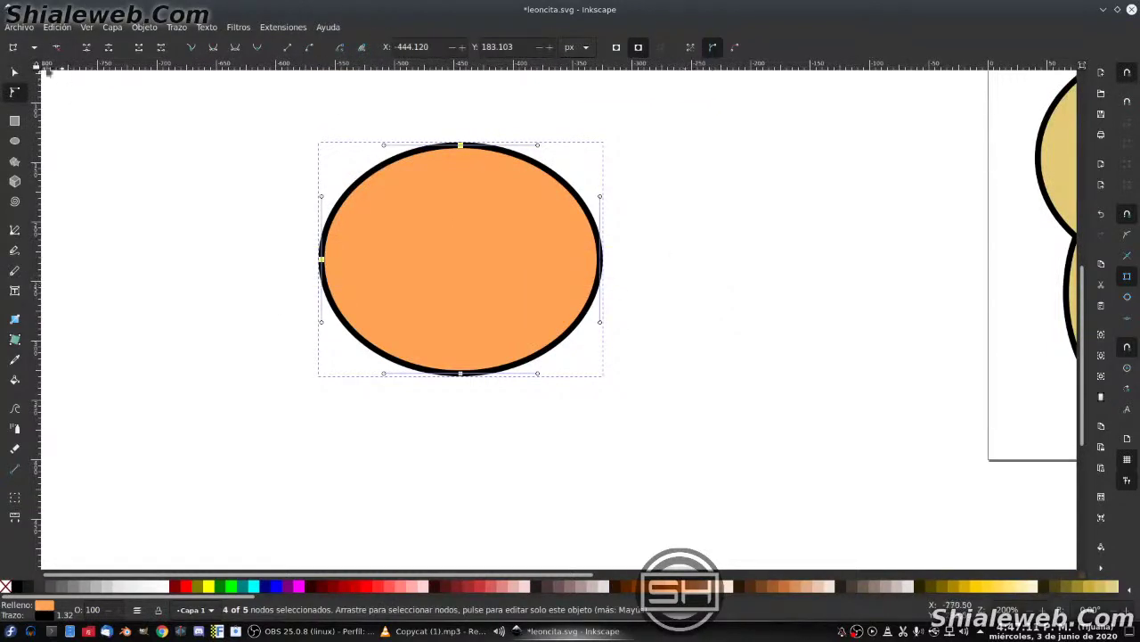
left_click(13, 49)
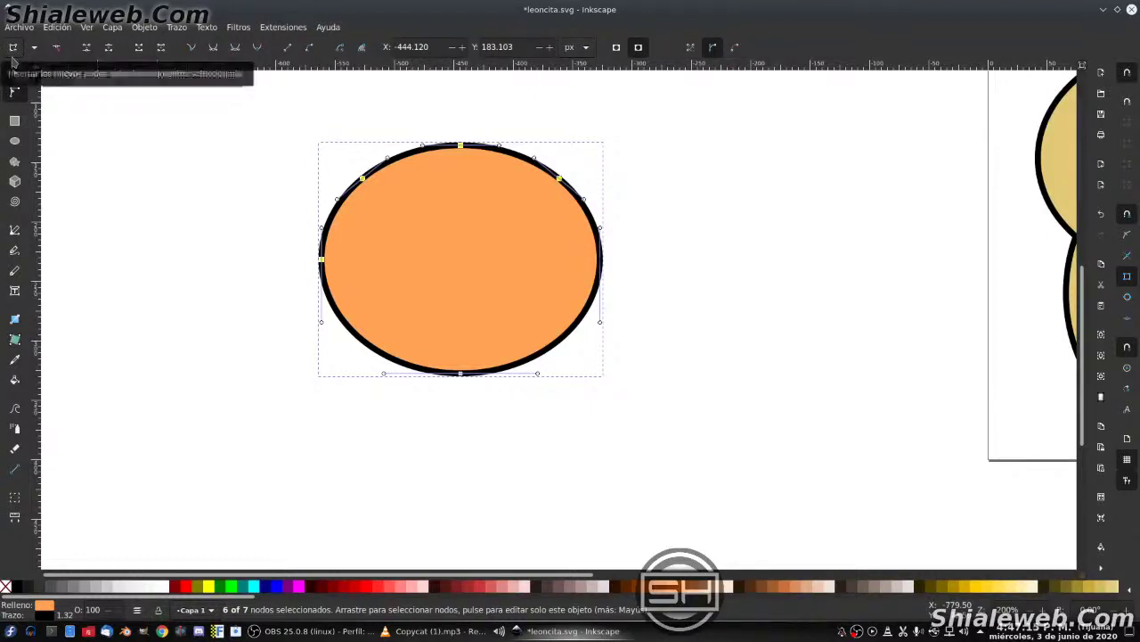
left_click(14, 48)
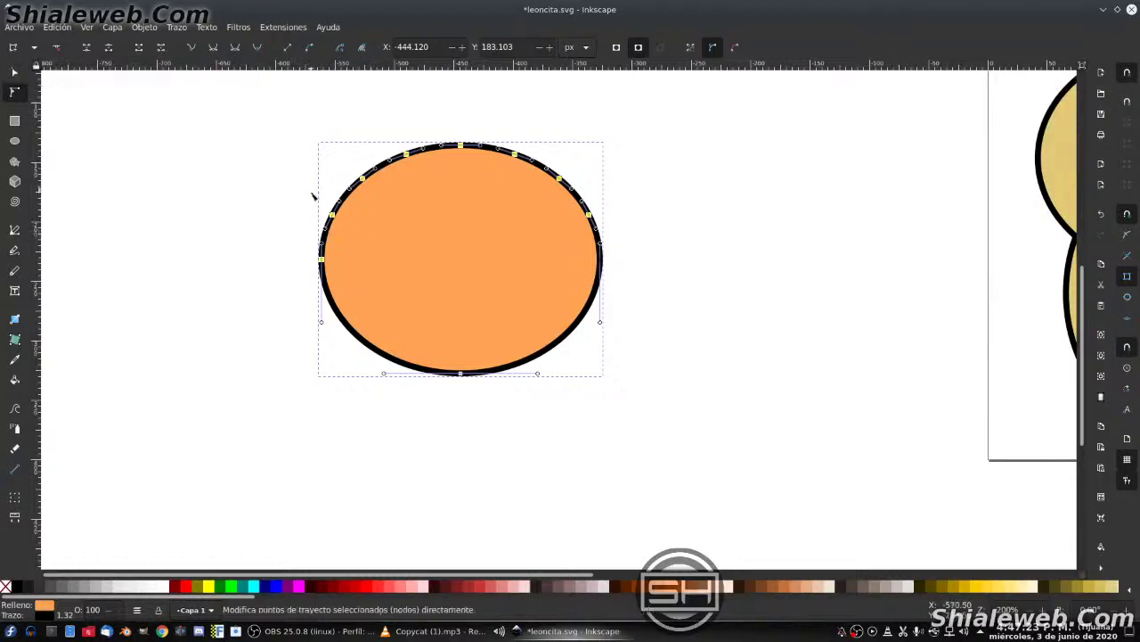
- Try denting and bulging the outline's left side, undoing both edits
left_click_drag(315, 191, 353, 234)
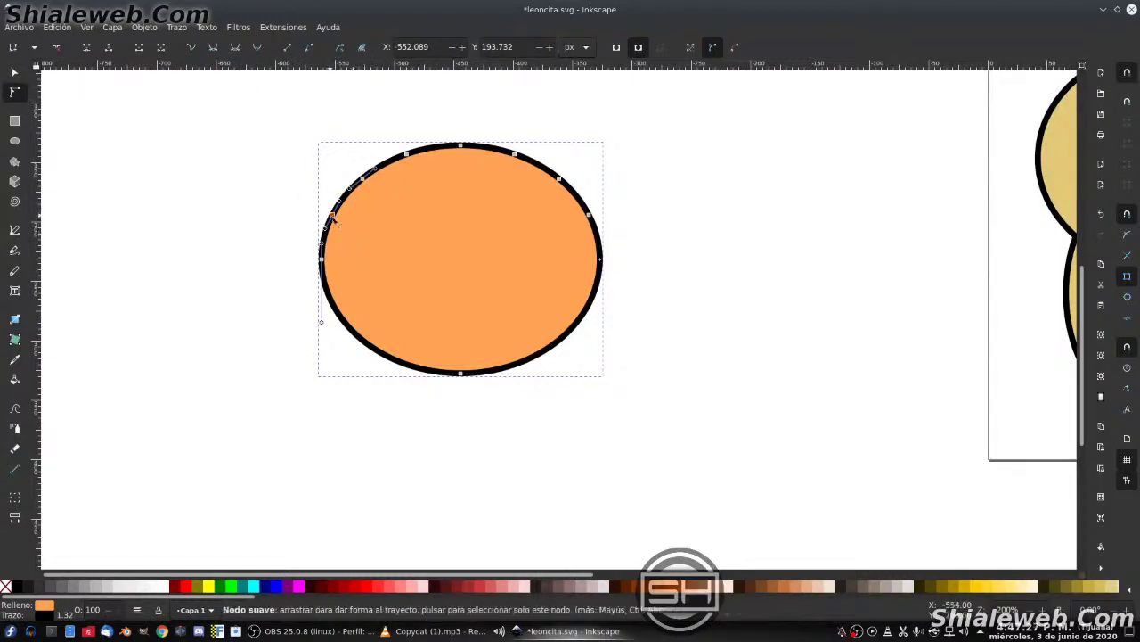
scroll(352, 226, "up", 2)
scroll(348, 223, "up", 1, "ctrl")
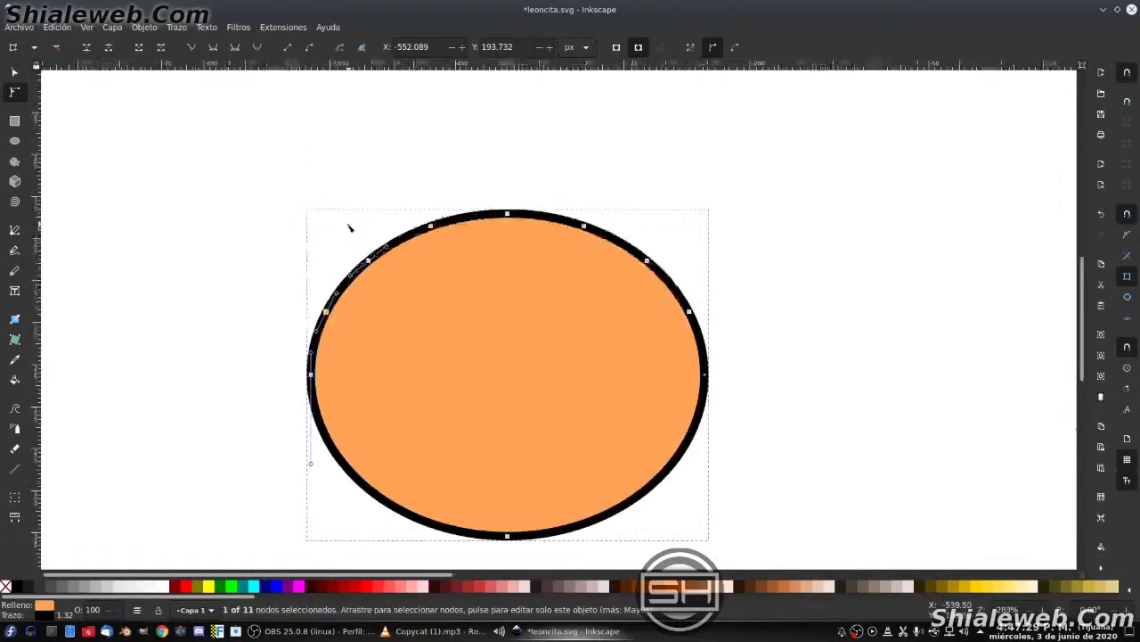
left_click_drag(326, 313, 335, 318)
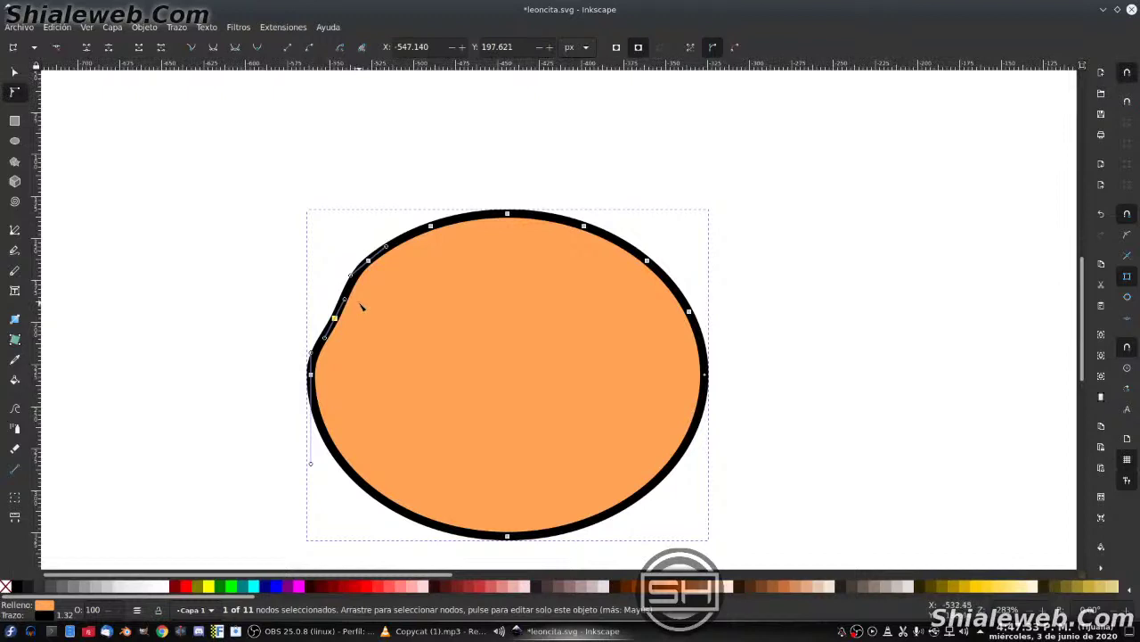
key("ctrl+z")
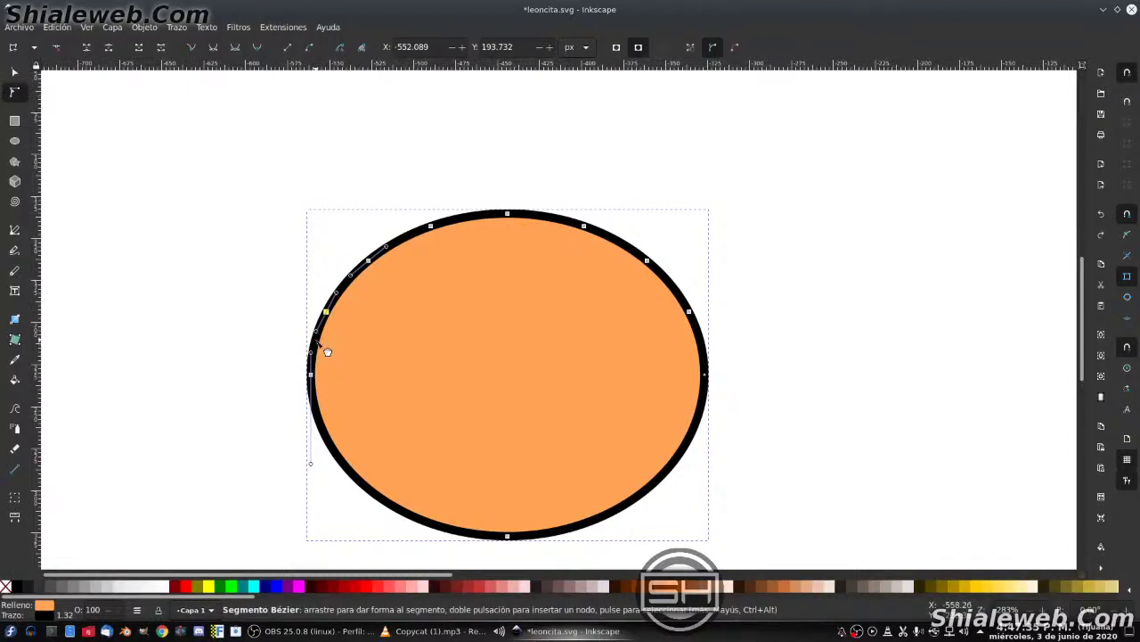
left_click_drag(322, 351, 287, 317)
key("ctrl+z")
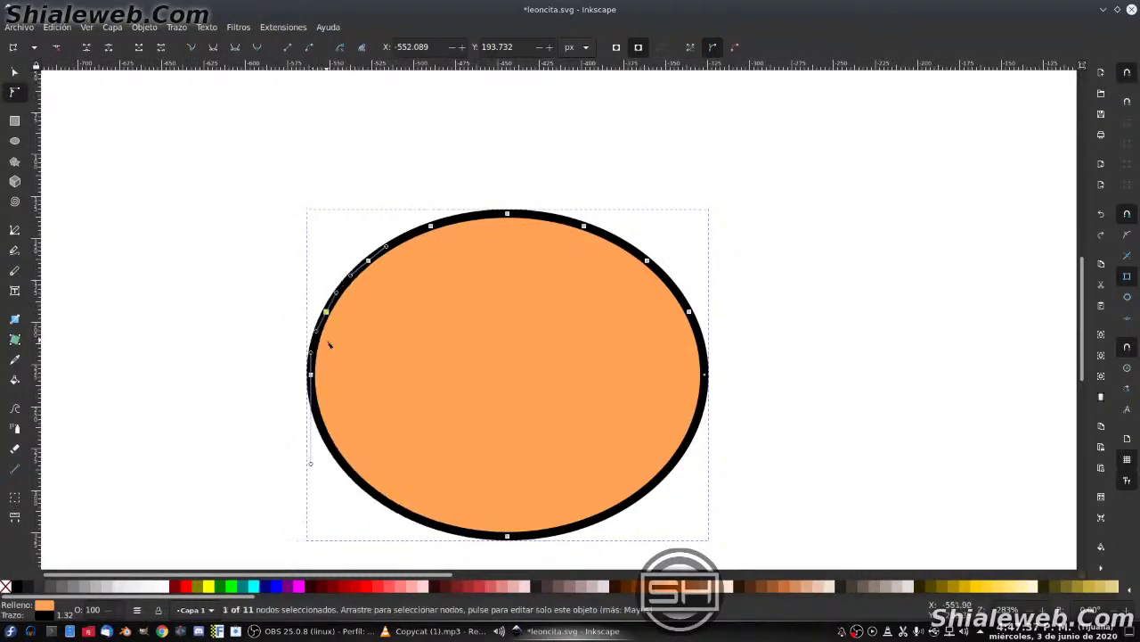
- Reselect the upper outline nodes and add nodes on the left and right sides
left_click_drag(173, 148, 760, 359)
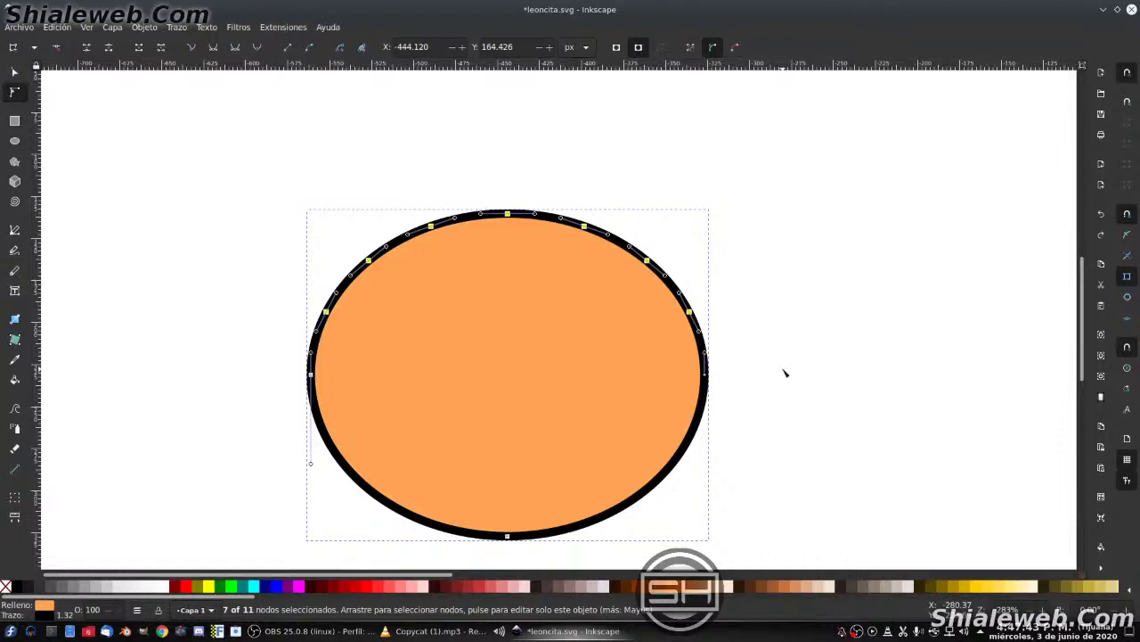
double_click(701, 344)
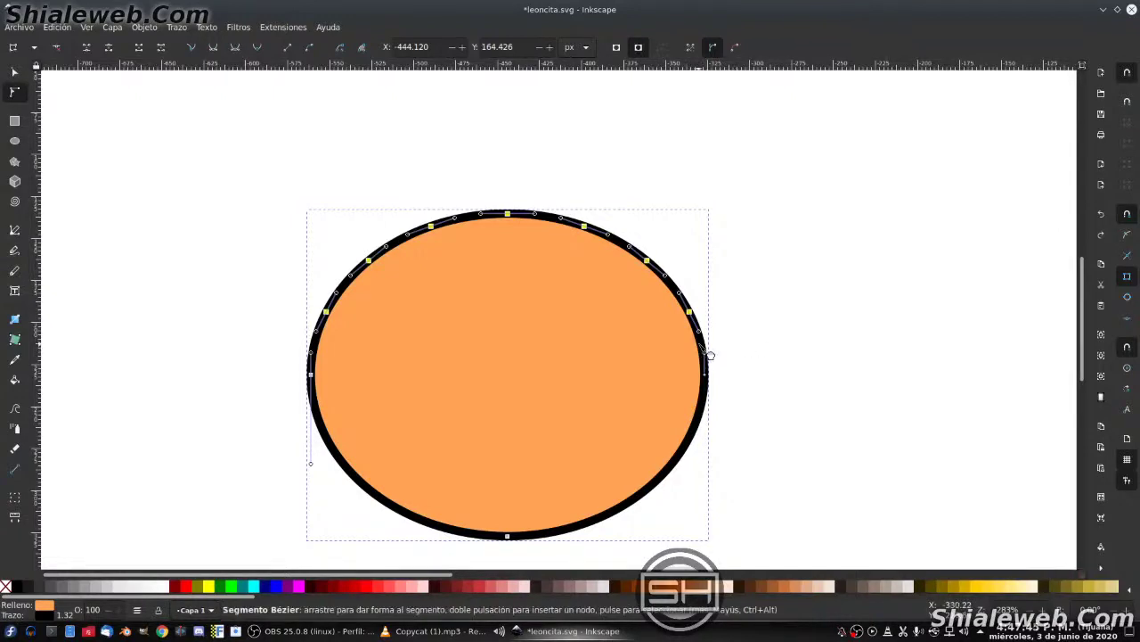
double_click(313, 361)
left_click_drag(214, 221, 465, 295)
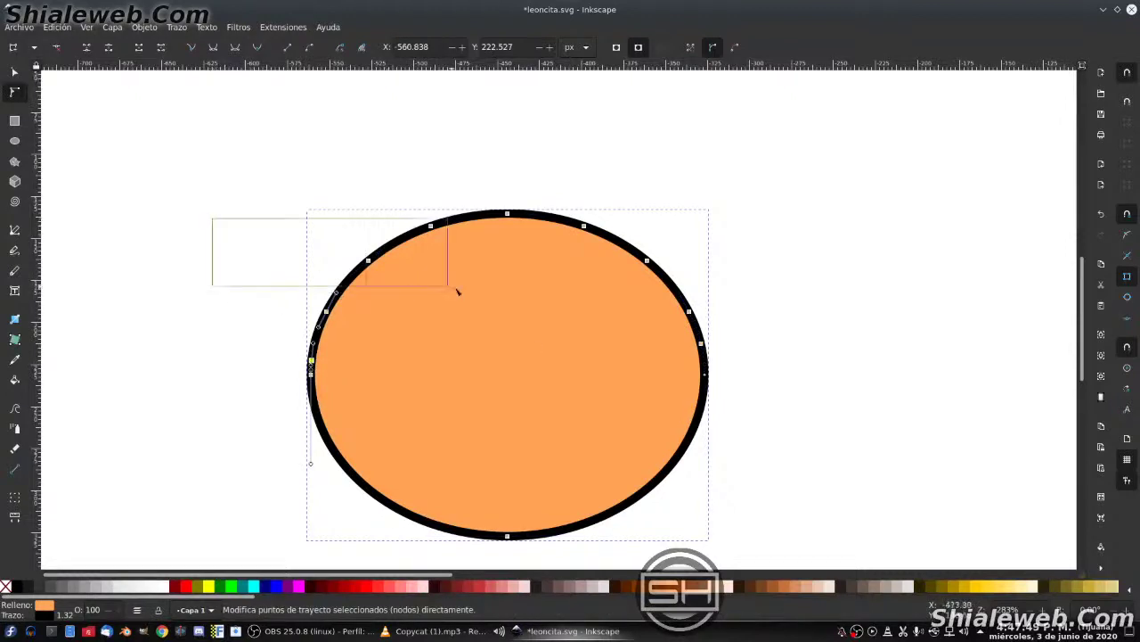
left_click_drag(229, 156, 734, 366)
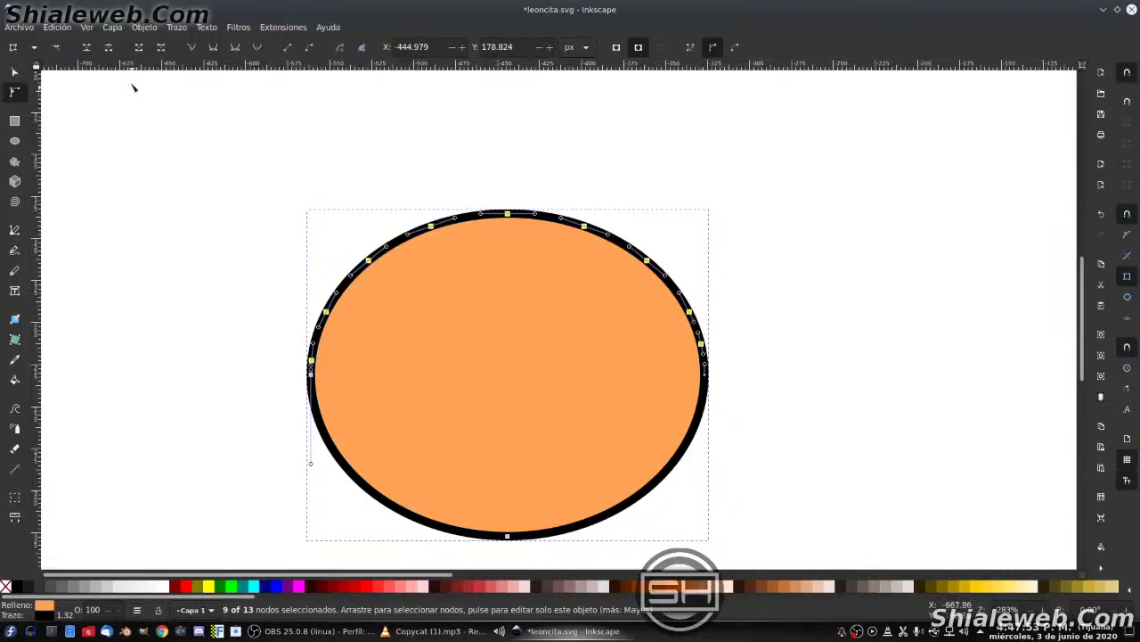
- Make the upper nodes cusp, straighten the segments, and bend the left and top segments into bumps
left_click(190, 49)
left_click(192, 50)
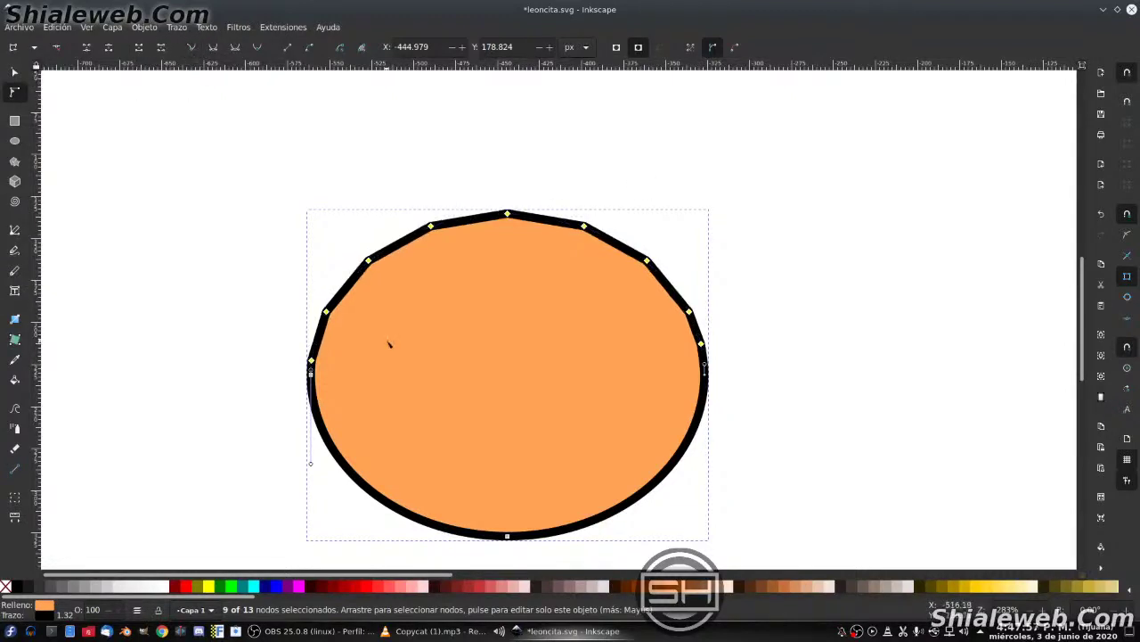
left_click_drag(321, 342, 304, 337)
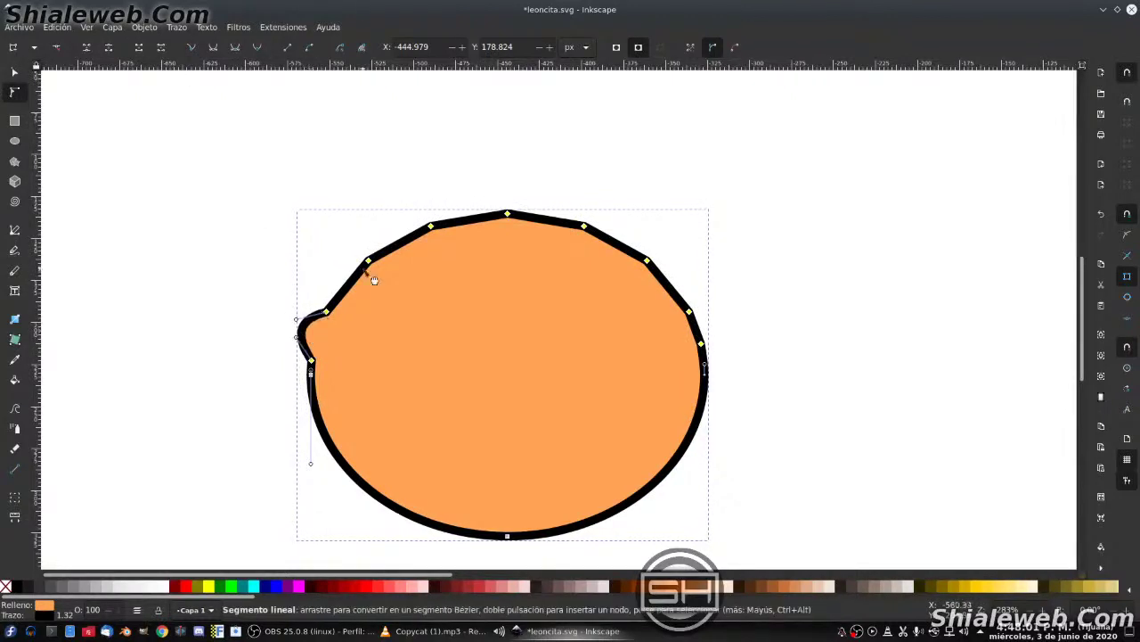
left_click_drag(357, 297, 350, 292)
left_click_drag(344, 288, 333, 271)
left_click_drag(412, 256, 400, 236)
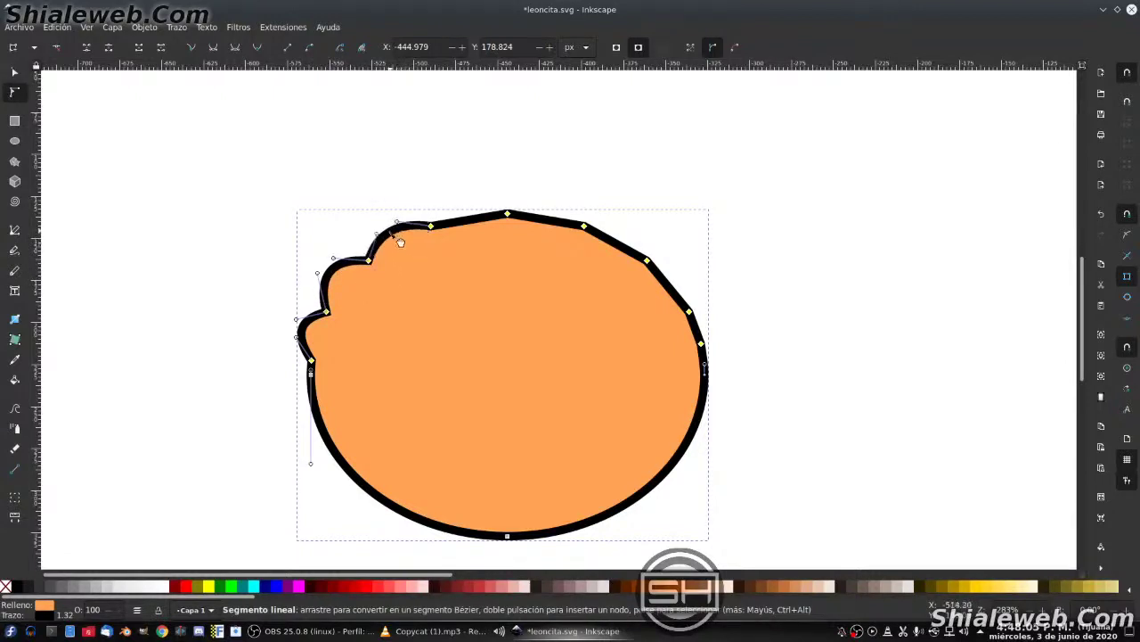
left_click_drag(472, 225, 468, 196)
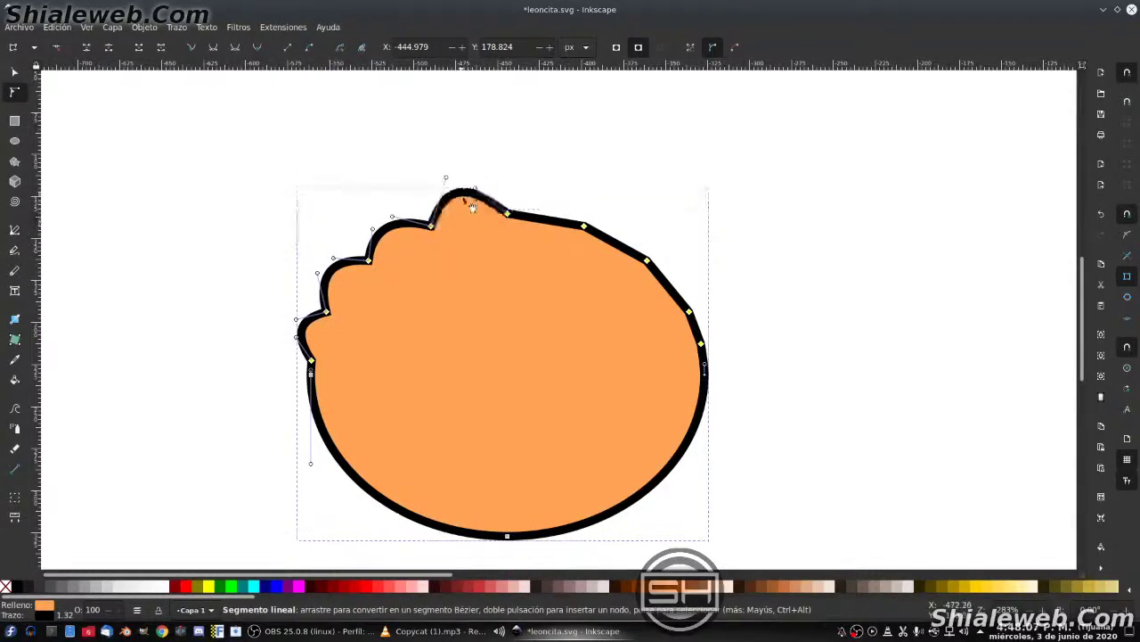
left_click_drag(555, 233, 563, 218)
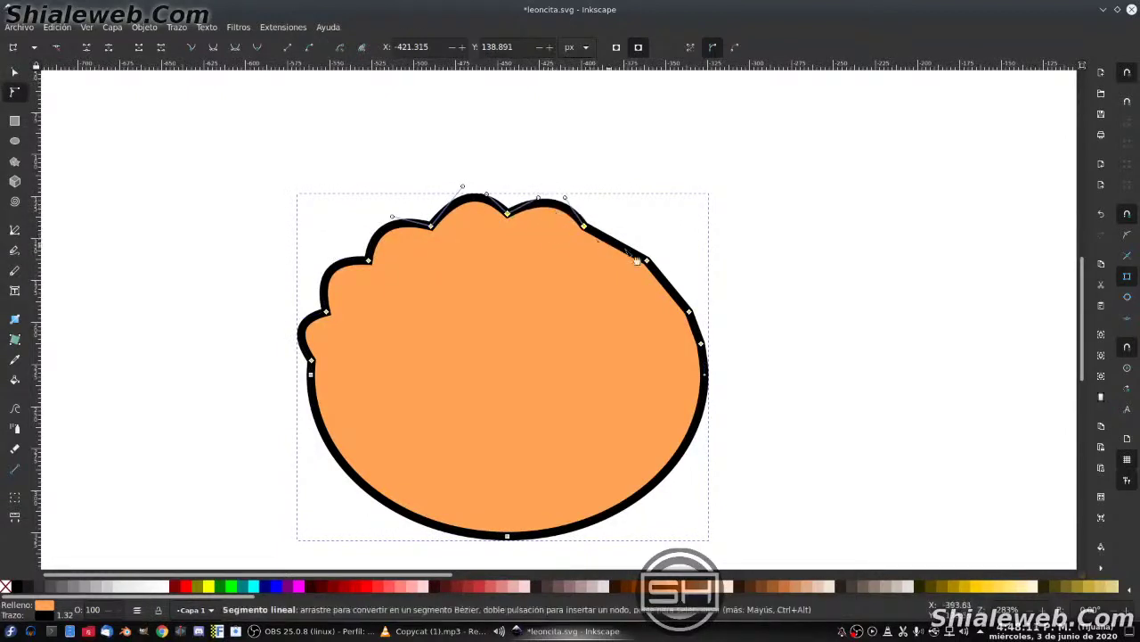
- Bend the upper-right and right segments into bumps and refine the right bump's curve
left_click_drag(621, 249, 642, 239)
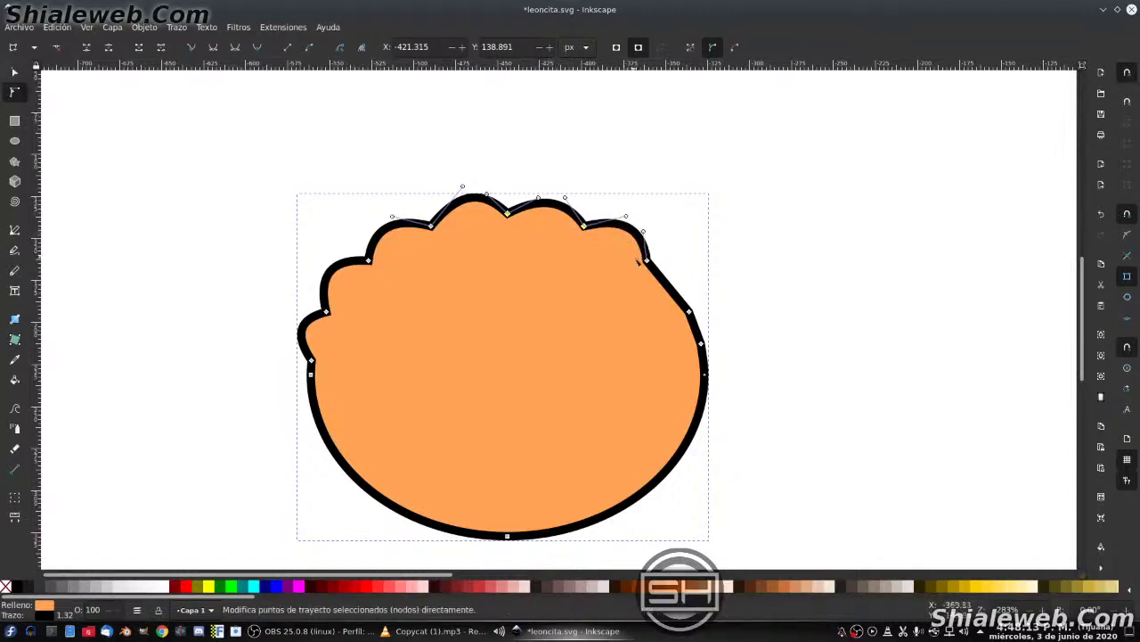
left_click_drag(670, 288, 696, 288)
left_click_drag(696, 327, 724, 334)
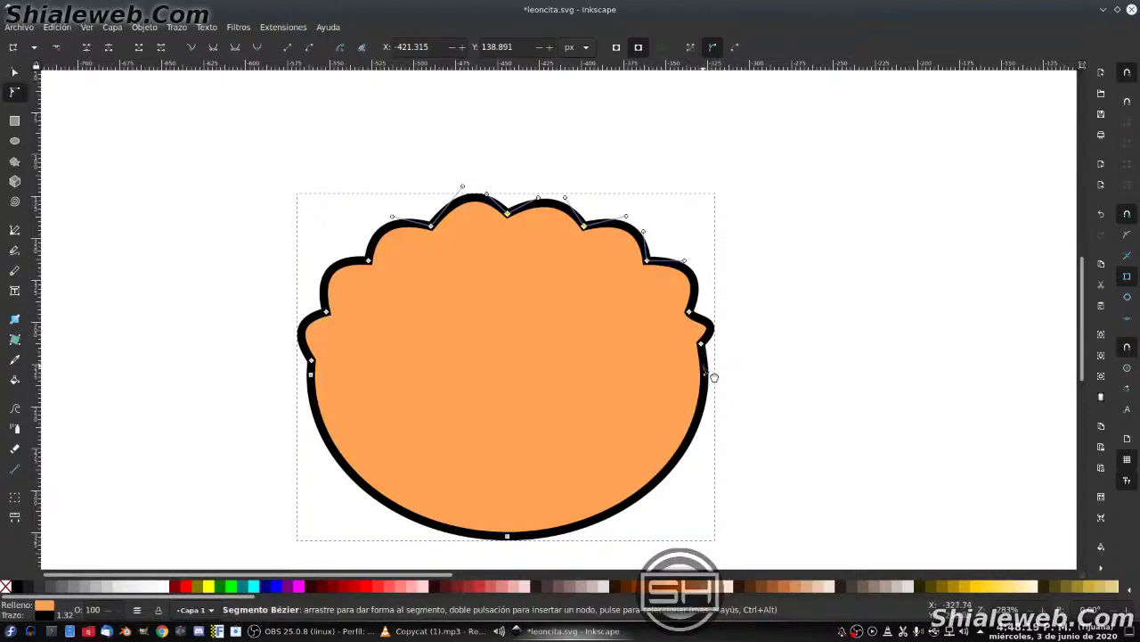
left_click(710, 366)
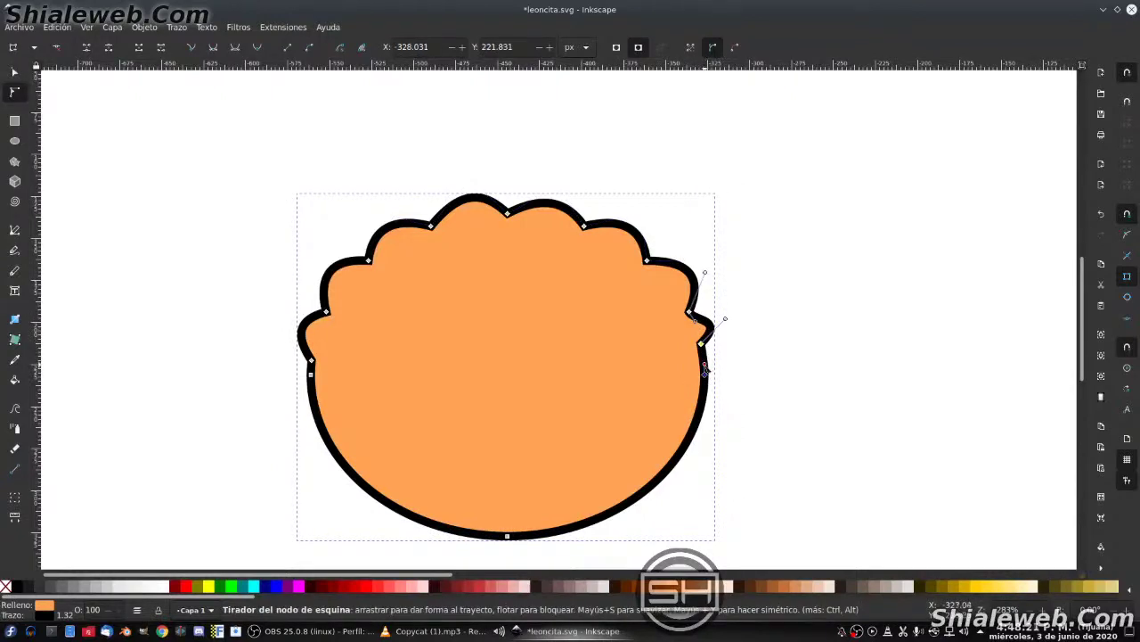
mouse_move(705, 371)
left_mouse_down()
mouse_move(721, 379)
mouse_move(724, 356)
left_mouse_up()
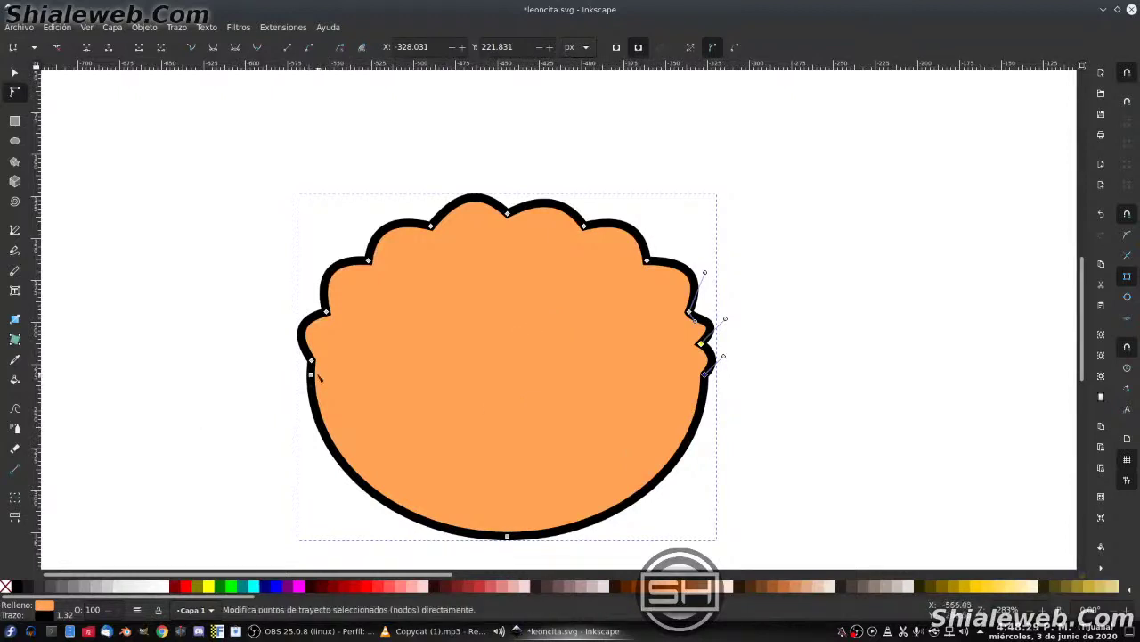
- Tweak the lower curves and select the bottom nodes where the bumps end
left_click(322, 400)
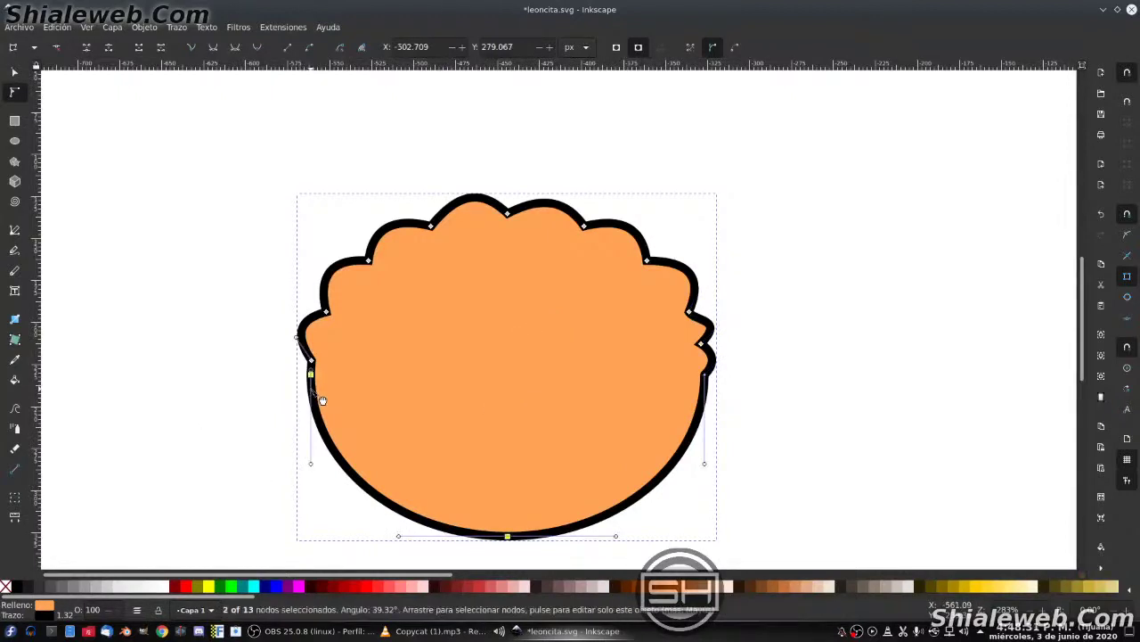
left_click_drag(322, 400, 326, 406)
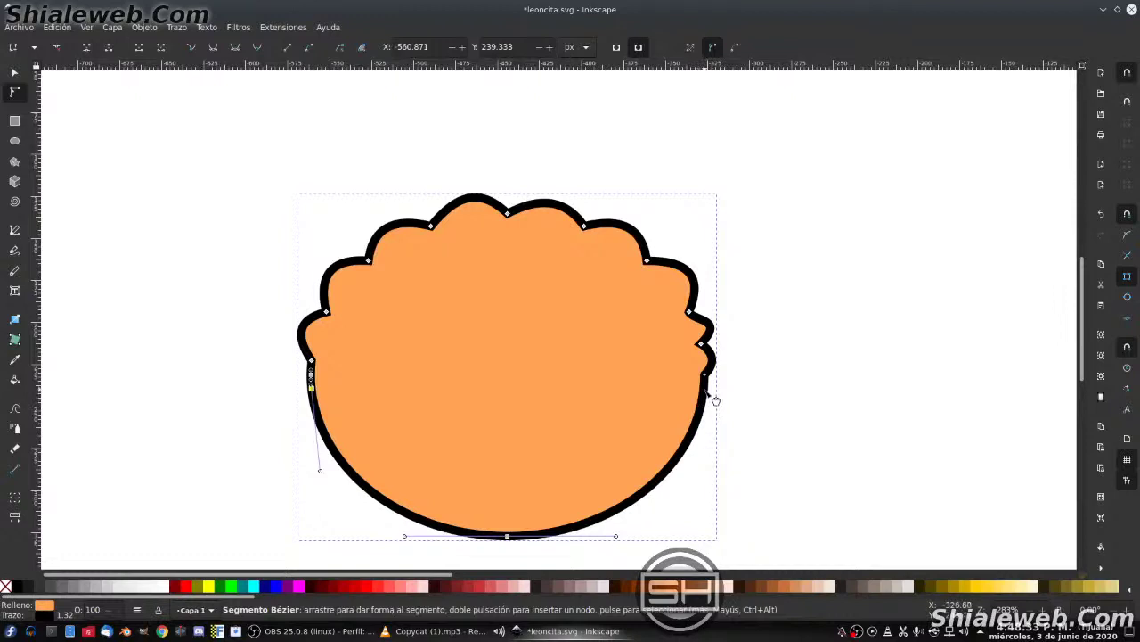
left_click(716, 400)
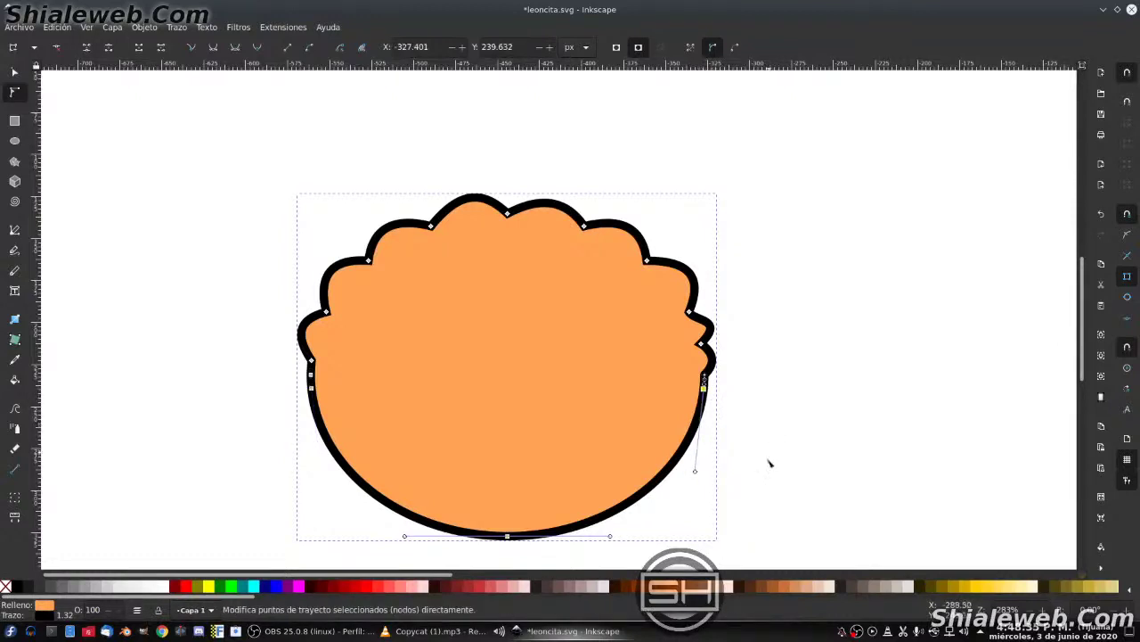
left_click_drag(403, 467, 606, 501)
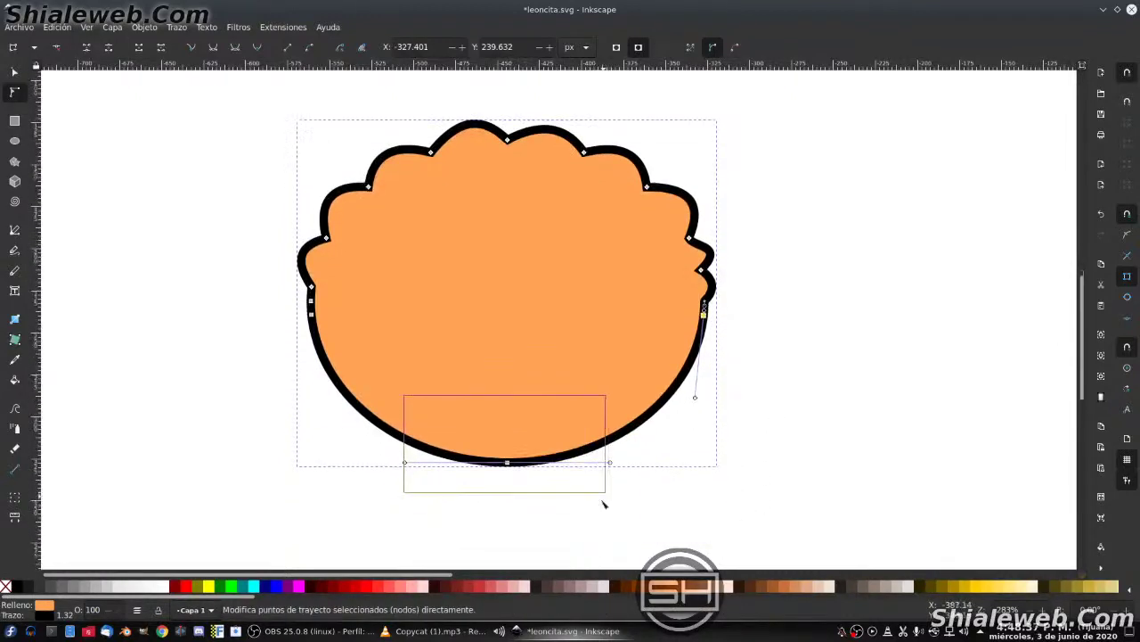
left_click_drag(787, 492, 265, 314)
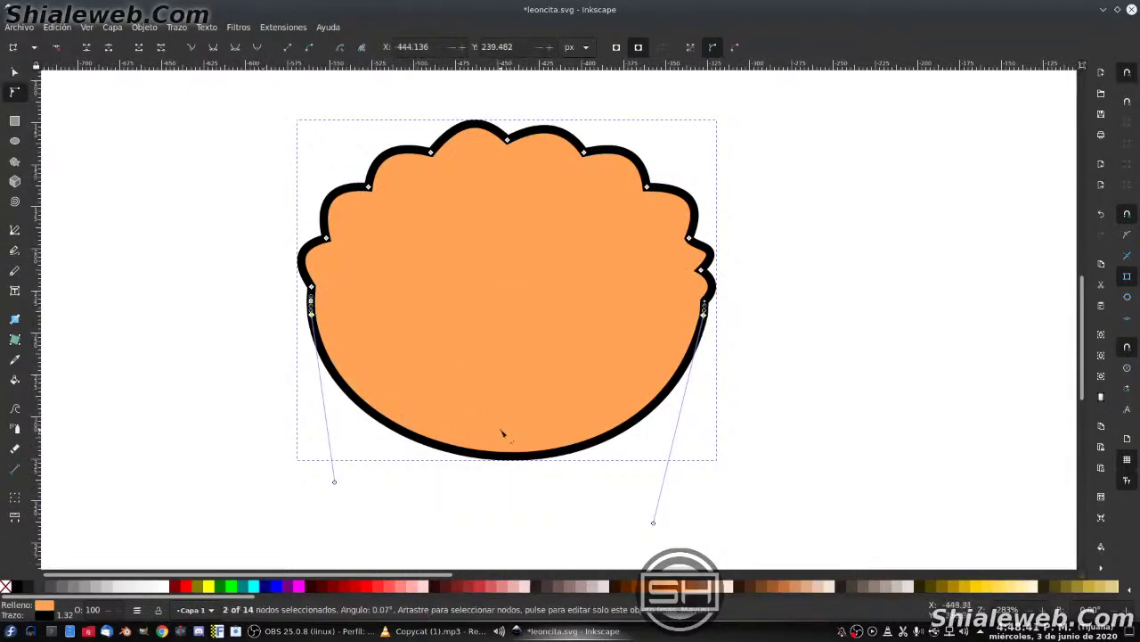
- Remove the rounded bottom, then duplicate the mane half, flip it vertically and place it below
left_click(160, 48)
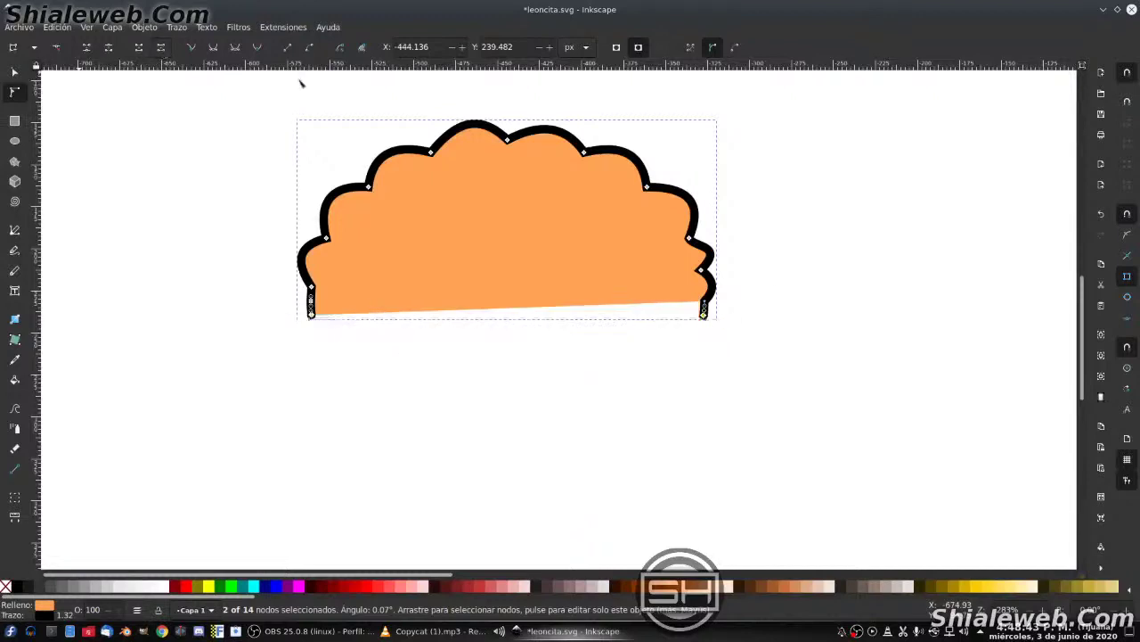
key("s")
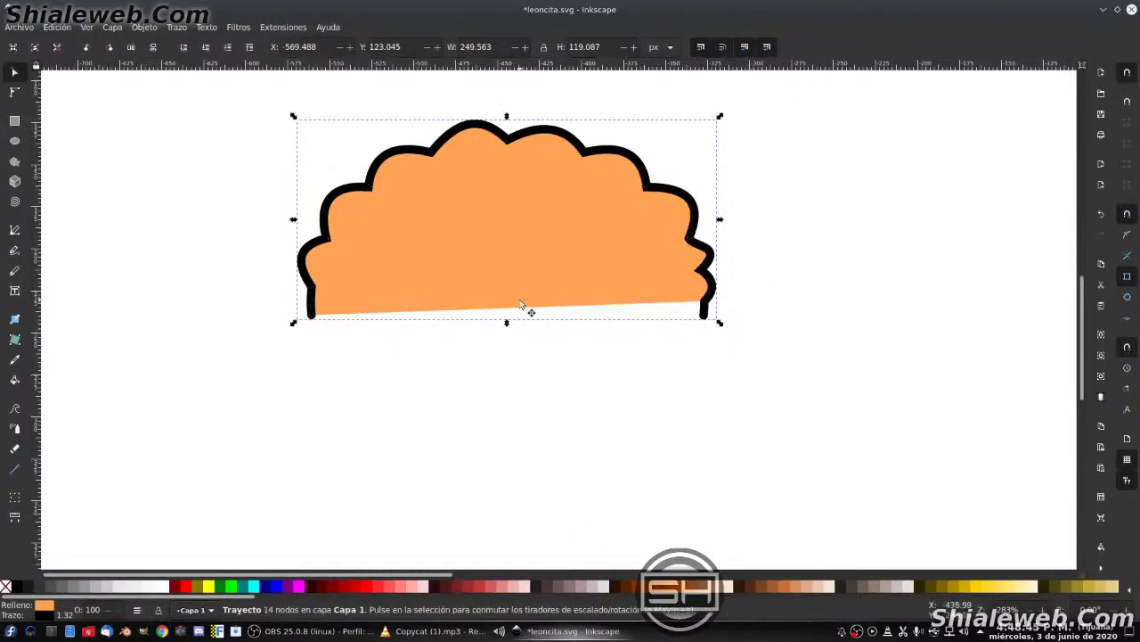
key("ctrl+d")
key("v")
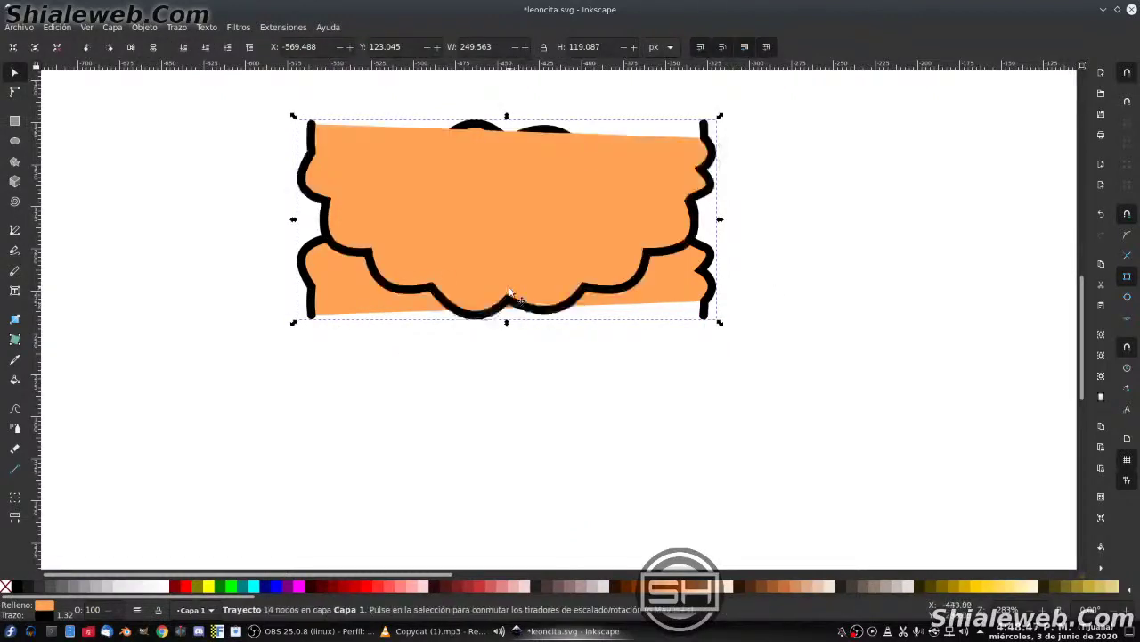
left_click_drag(523, 214, 526, 428)
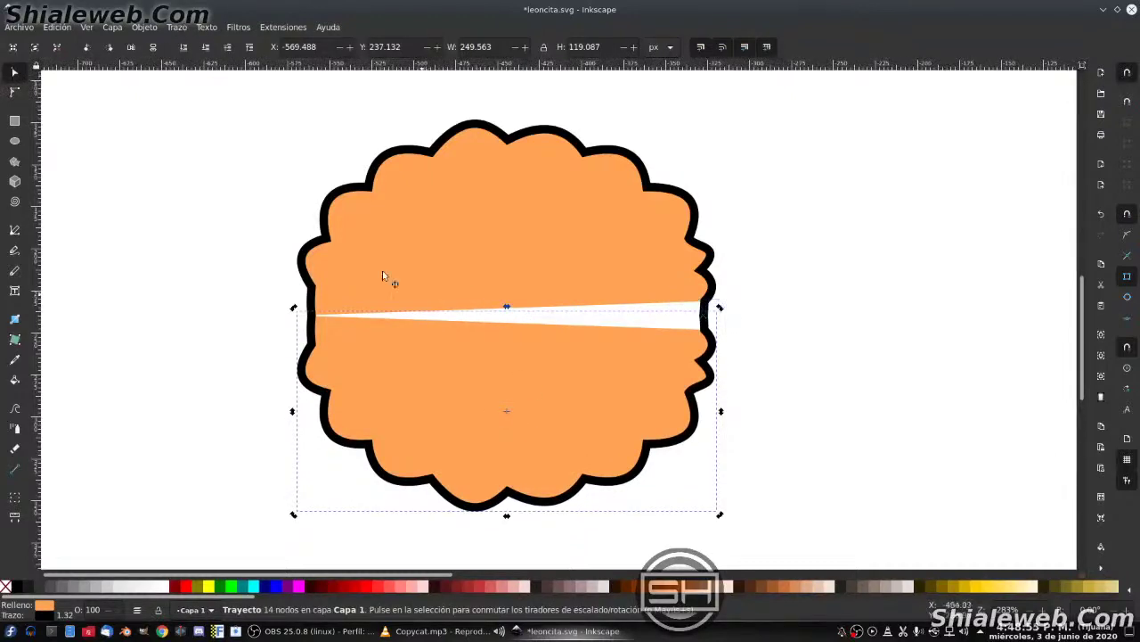
- Unite both mane halves with Path > Union, then reselect both pieces
left_click(393, 207, "shift")
left_click(177, 28)
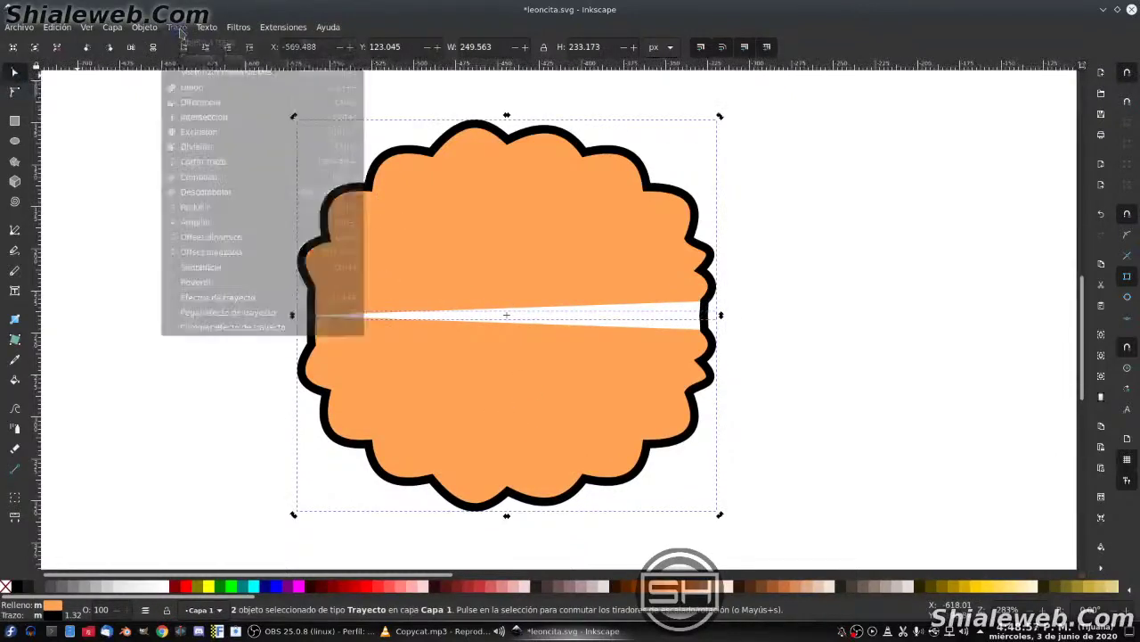
left_click(192, 87)
left_click(196, 91)
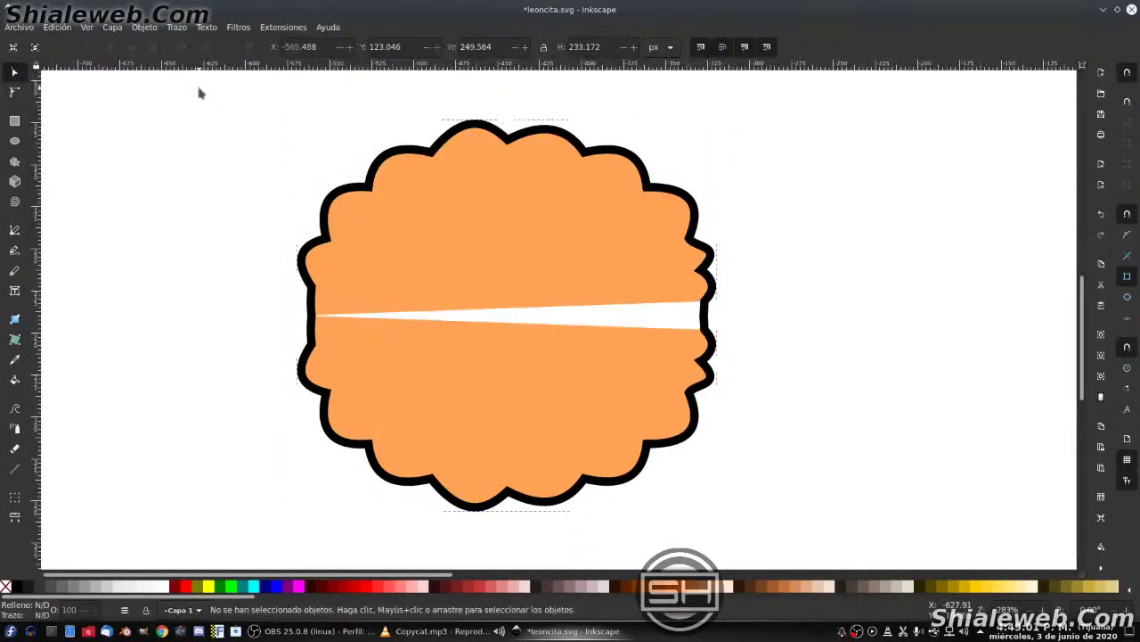
left_click_drag(748, 475, 241, 152)
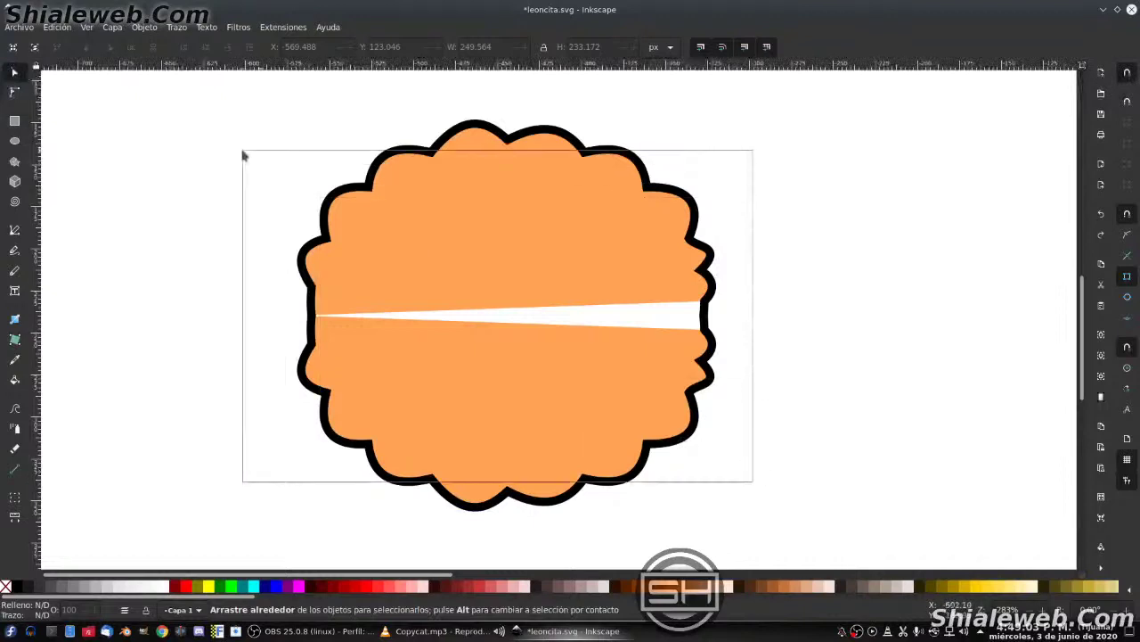
left_click(526, 416)
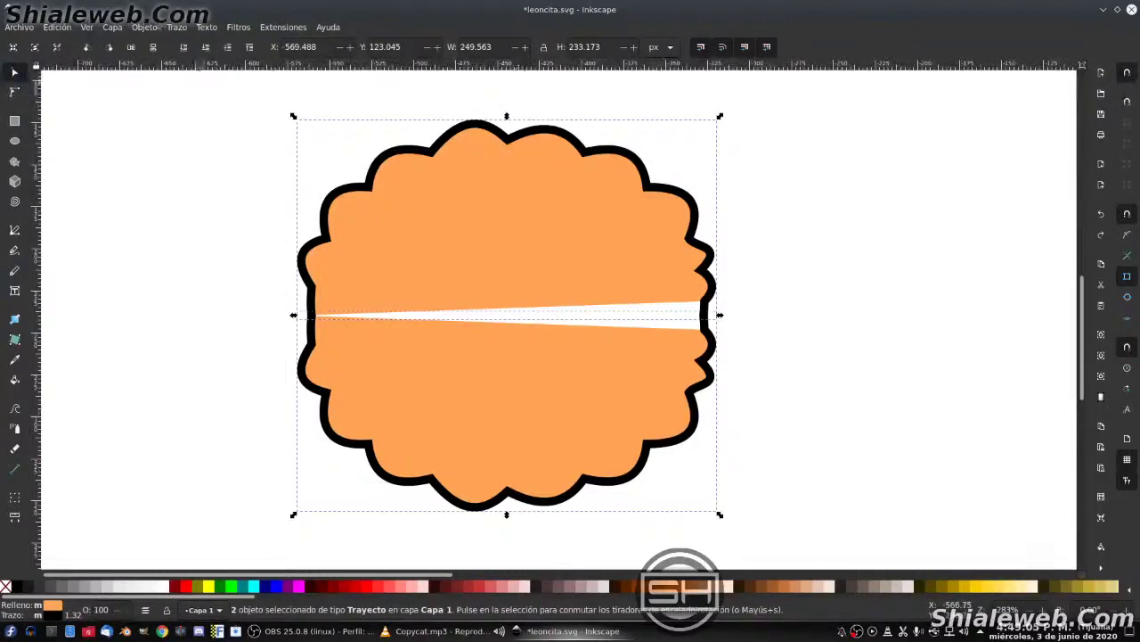
- Combine the mane pieces into one path and join the end nodes at the right gap
left_click(181, 28)
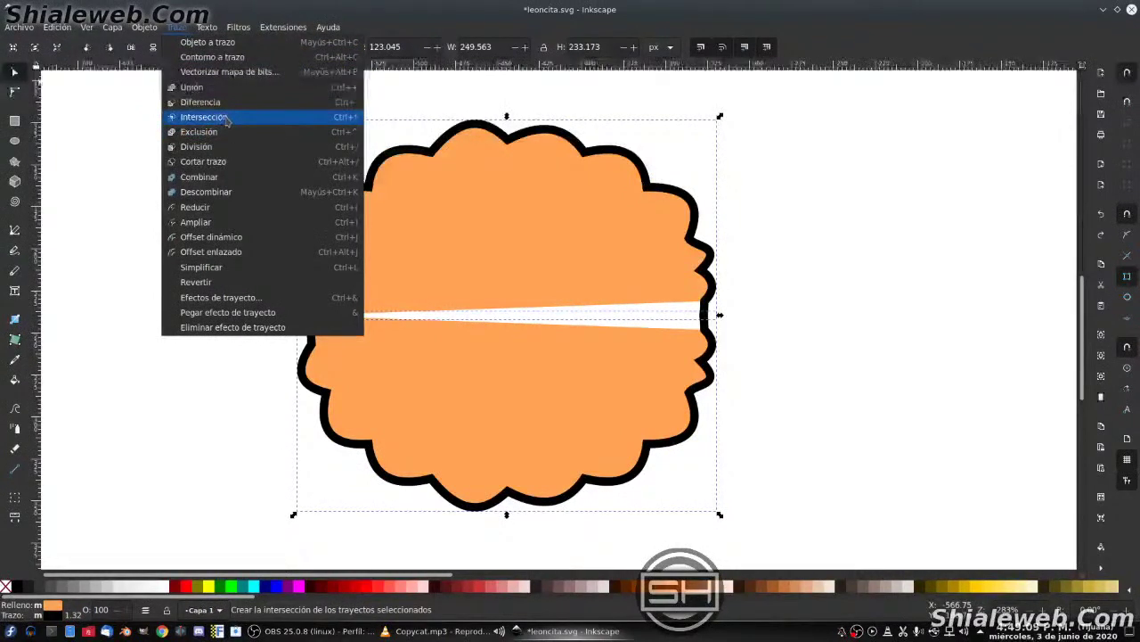
left_click(221, 178)
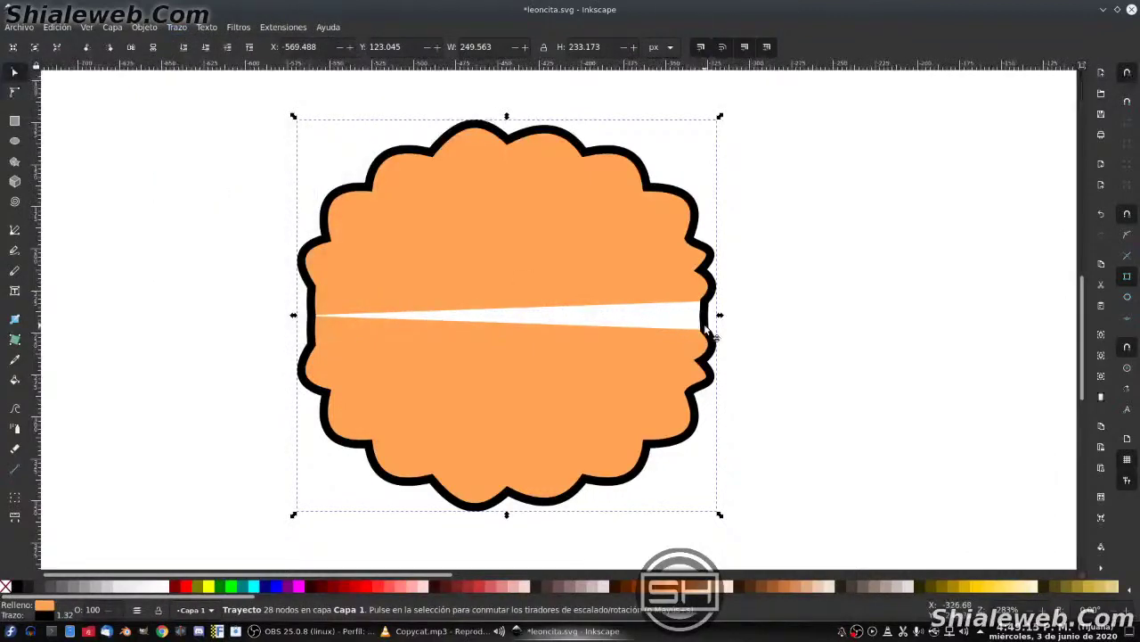
key("n")
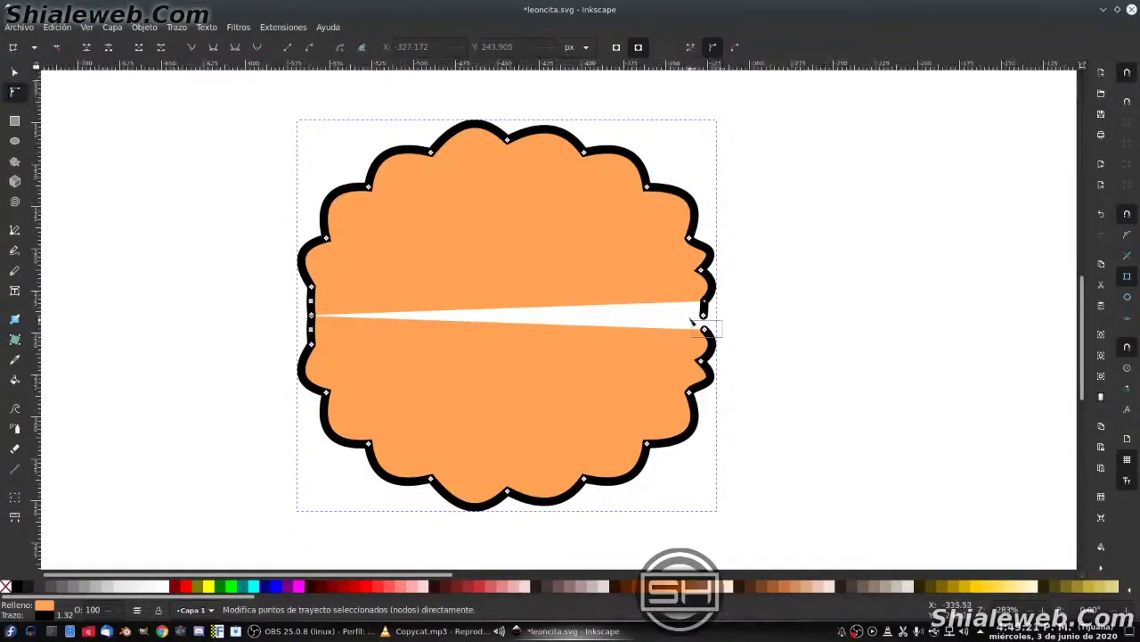
left_click_drag(692, 321, 648, 283)
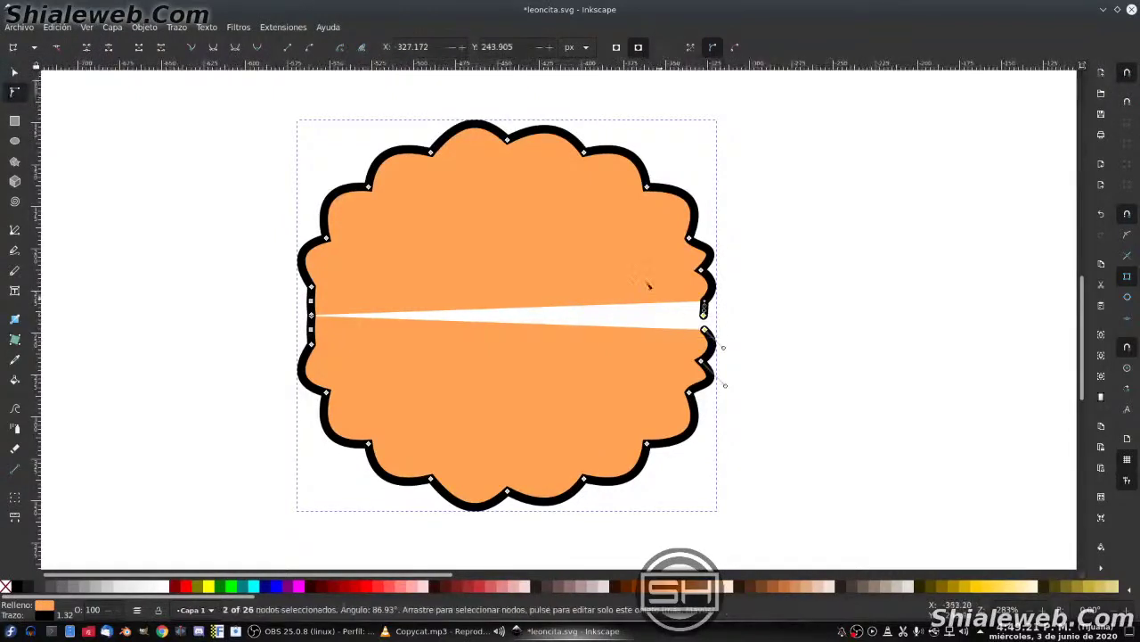
left_click(139, 47)
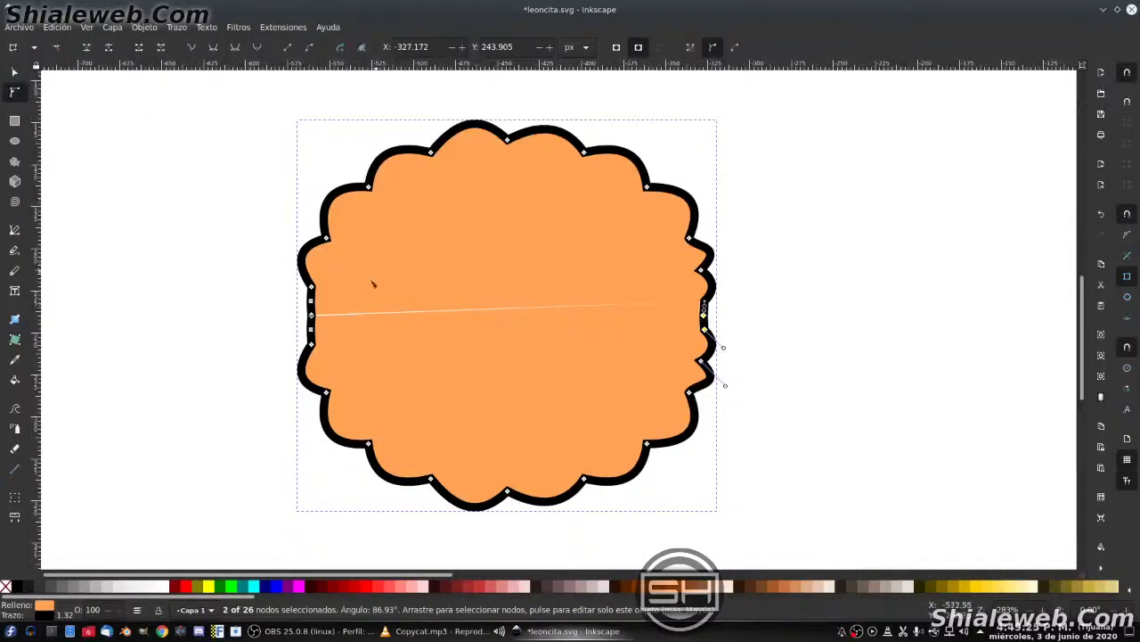
- Join the end nodes at the left gap to seal the mane into one closed path
scroll(328, 328, "up", 3)
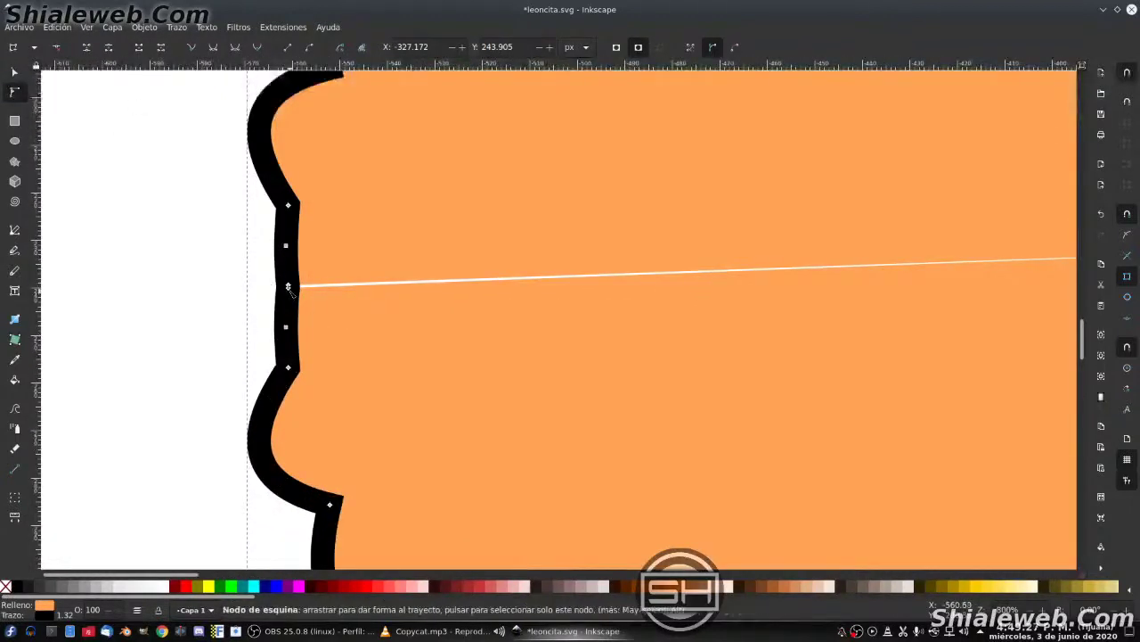
left_click_drag(287, 287, 285, 326)
mouse_move(248, 269)
left_mouse_down()
mouse_move(339, 346)
mouse_move(338, 326)
left_mouse_up()
left_click(139, 46)
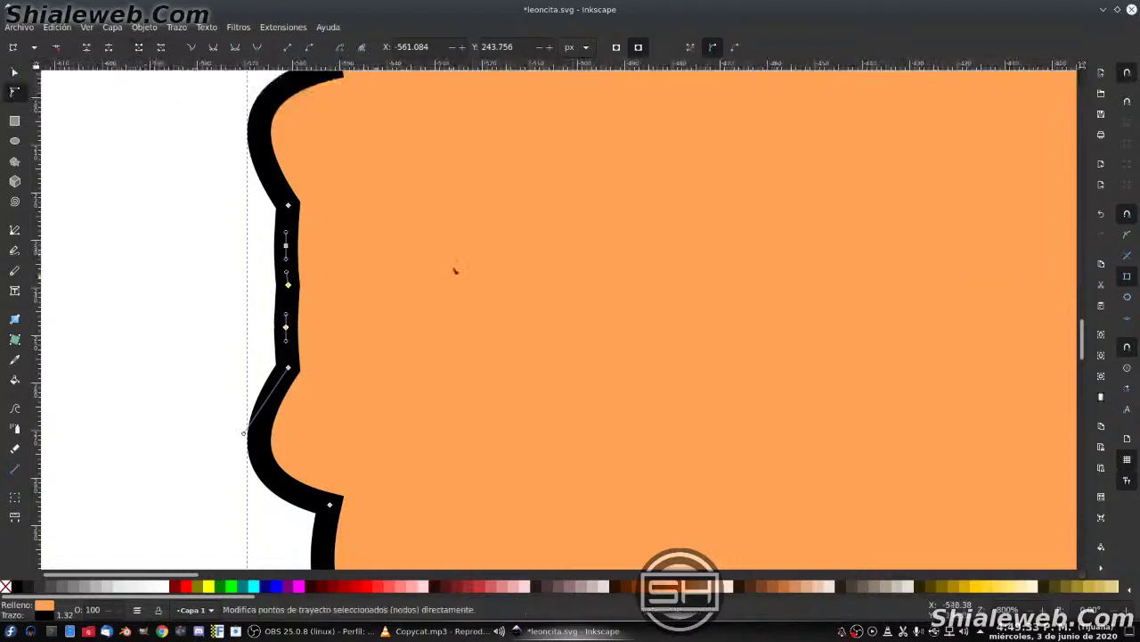
scroll(455, 269, "down", 5)
key("s")
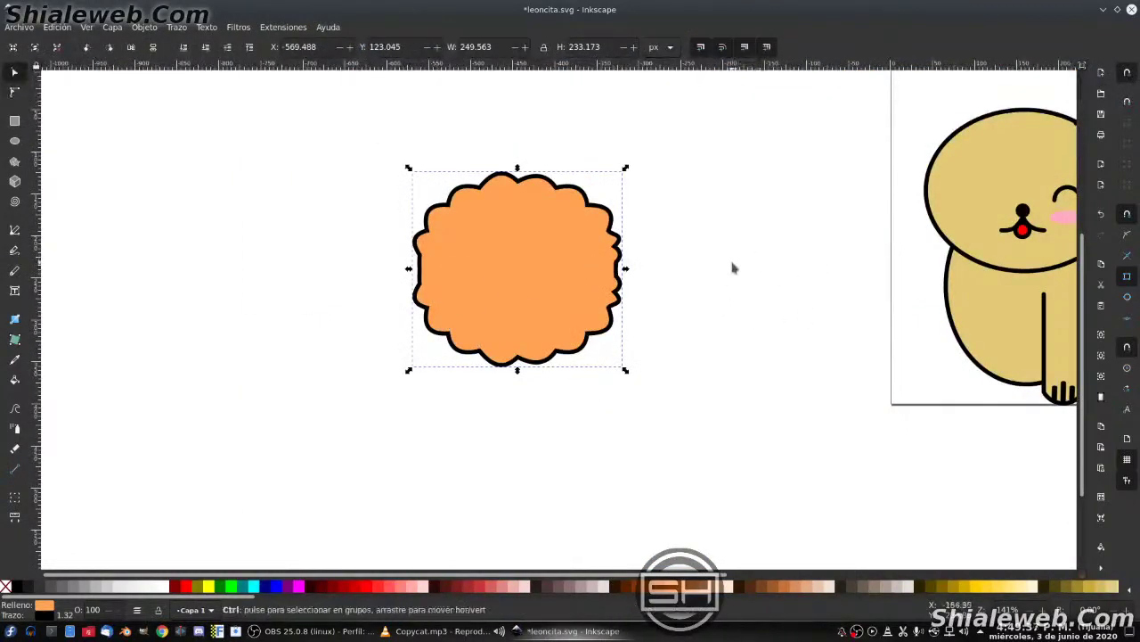
- Save, then move the mane onto the lion's head and enlarge it
key("ctrl+s")
mouse_move(733, 267)
left_mouse_down()
mouse_move(651, 258)
mouse_move(337, 329)
left_mouse_up()
left_click_drag(158, 330, 682, 270)
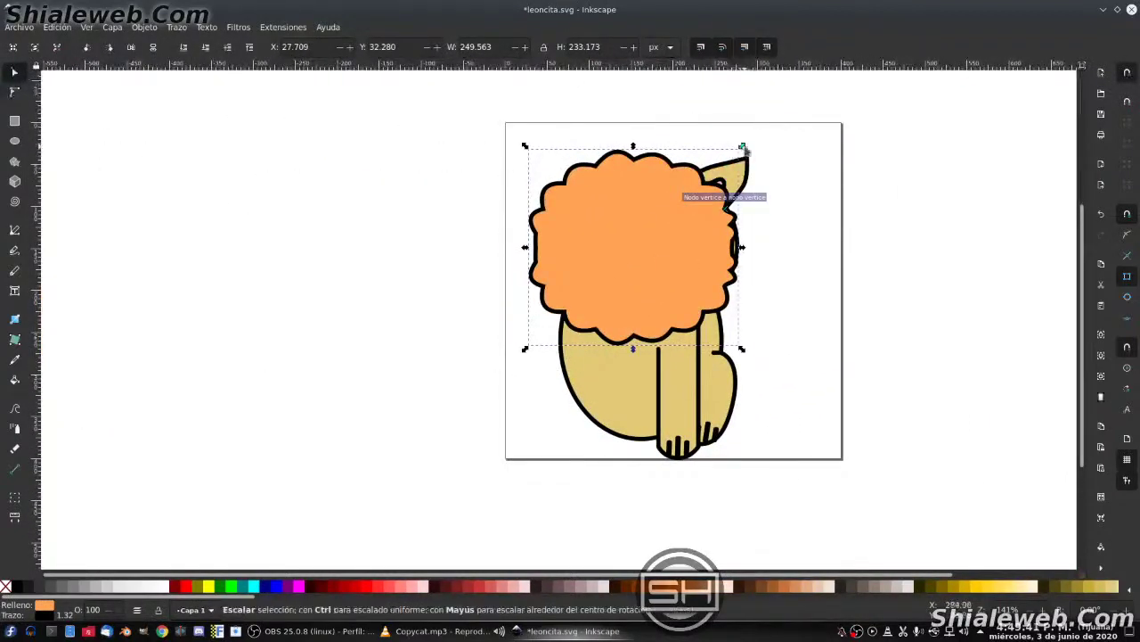
mouse_move(742, 145)
left_mouse_down()
mouse_move(756, 138)
mouse_move(758, 148)
left_mouse_up()
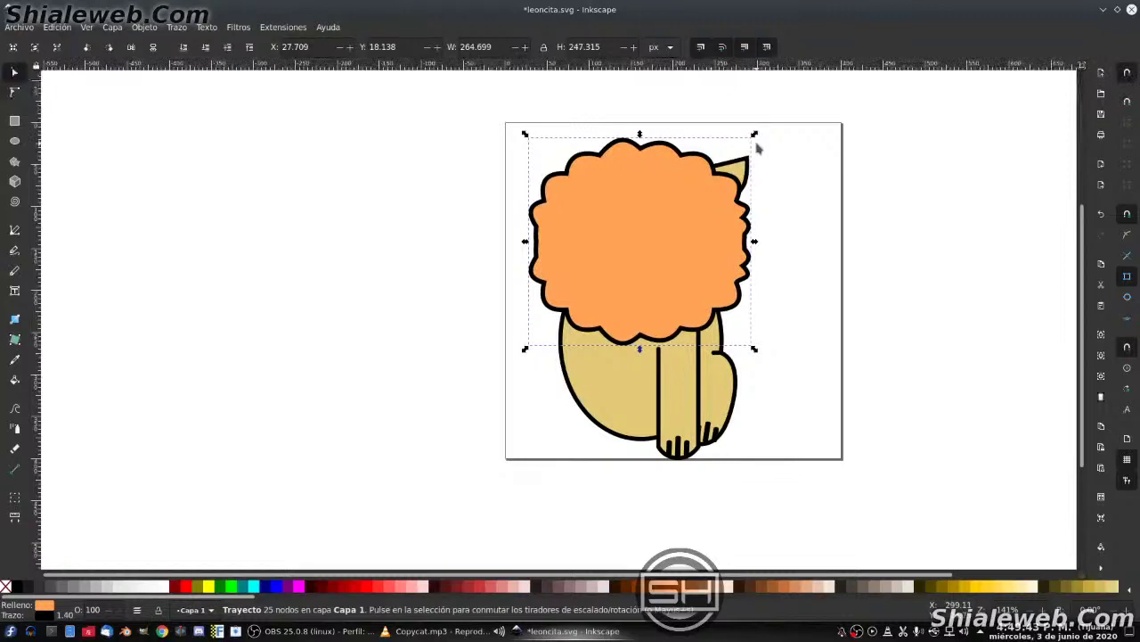
- Pull the mane's left node outward and lower the mane two levels behind the face
key("n")
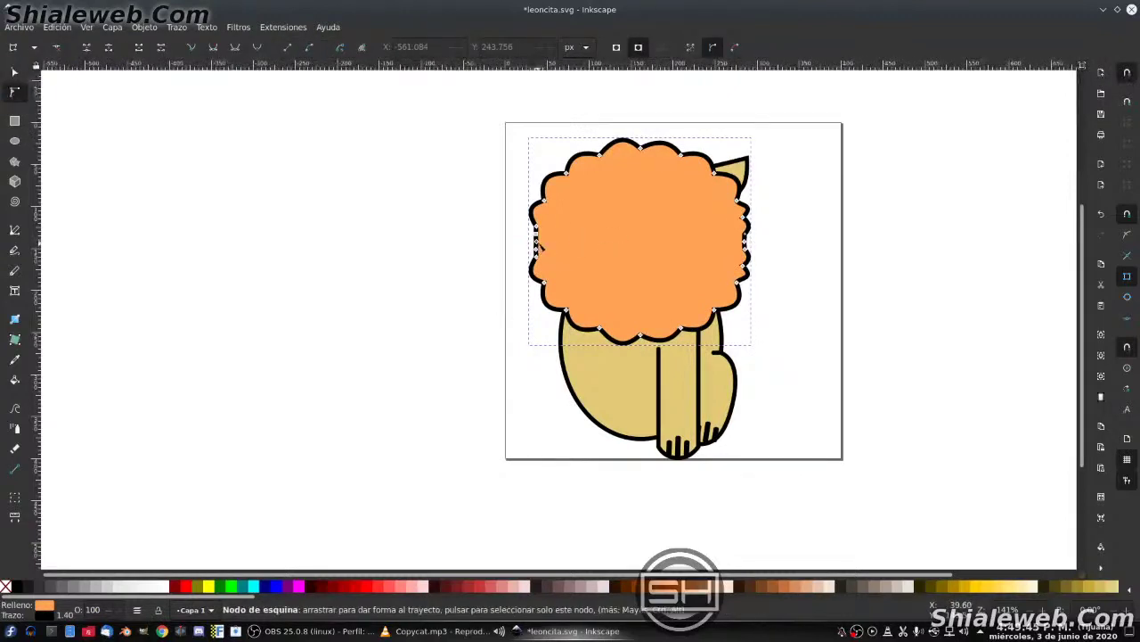
left_click_drag(537, 245, 526, 240)
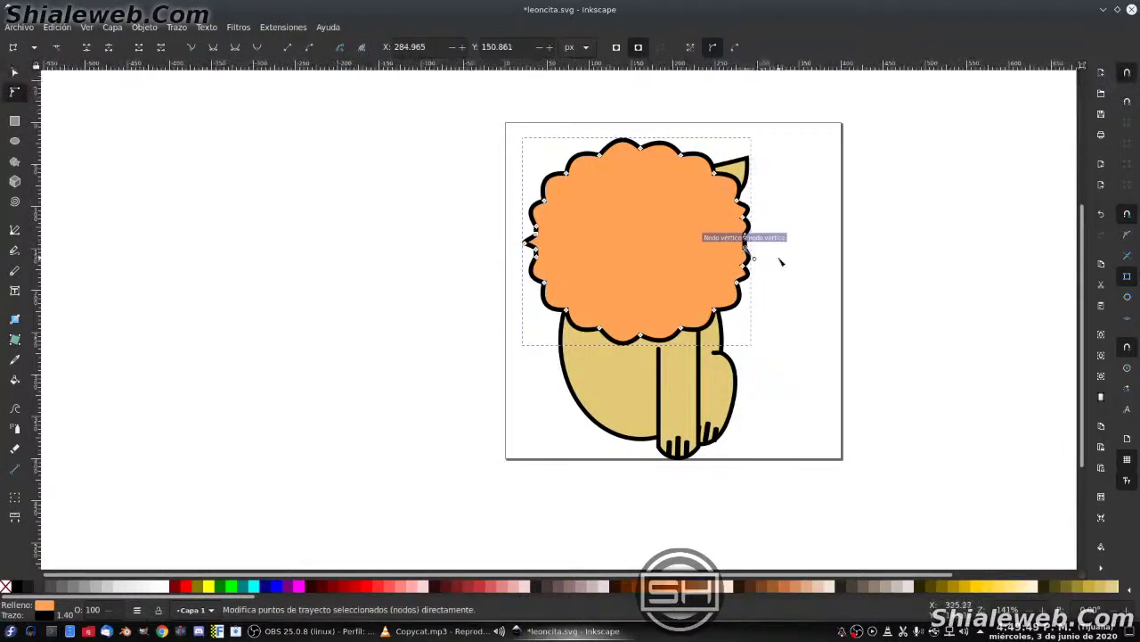
key("s")
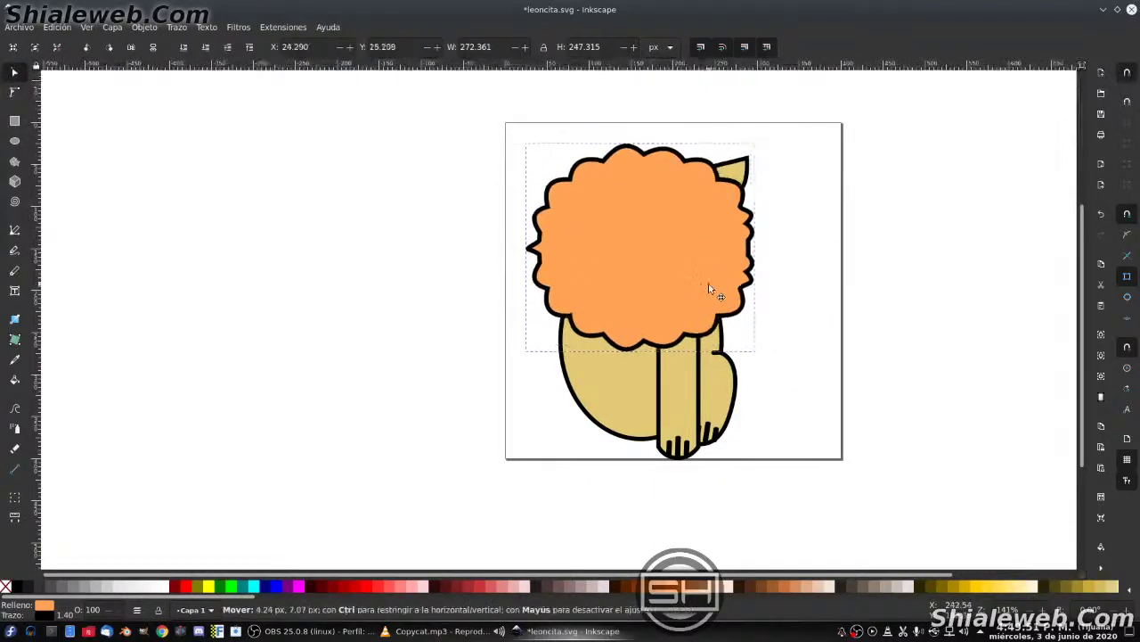
left_click_drag(708, 283, 712, 281)
key("Page_Down")
key("Page_Down")
key("Page_Down")
key("Page_Down")
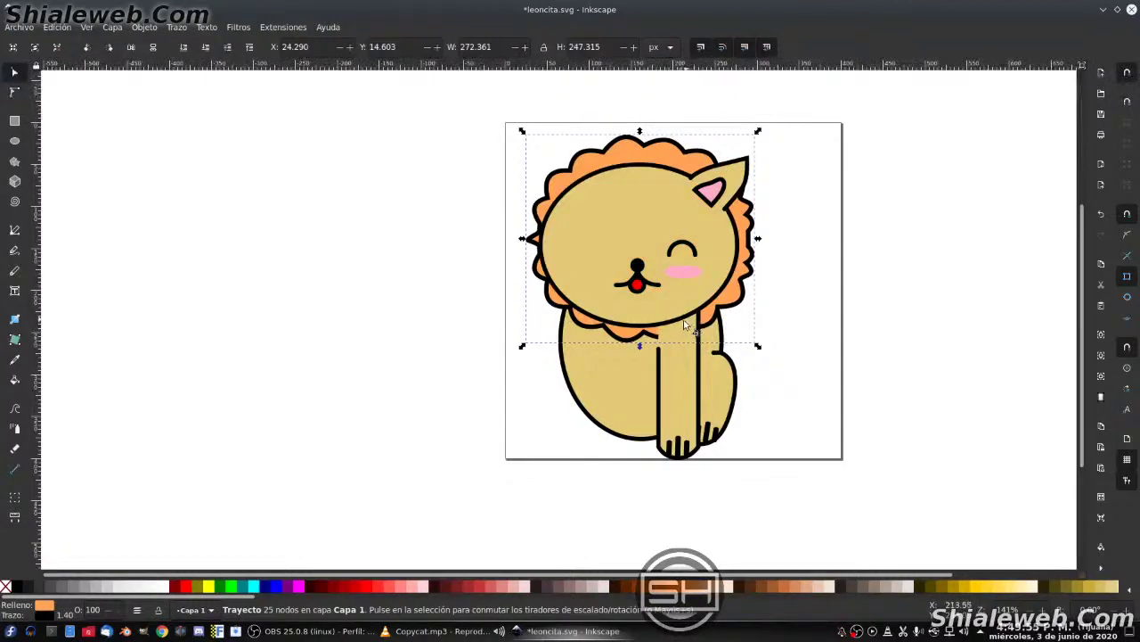
key("Page_Down")
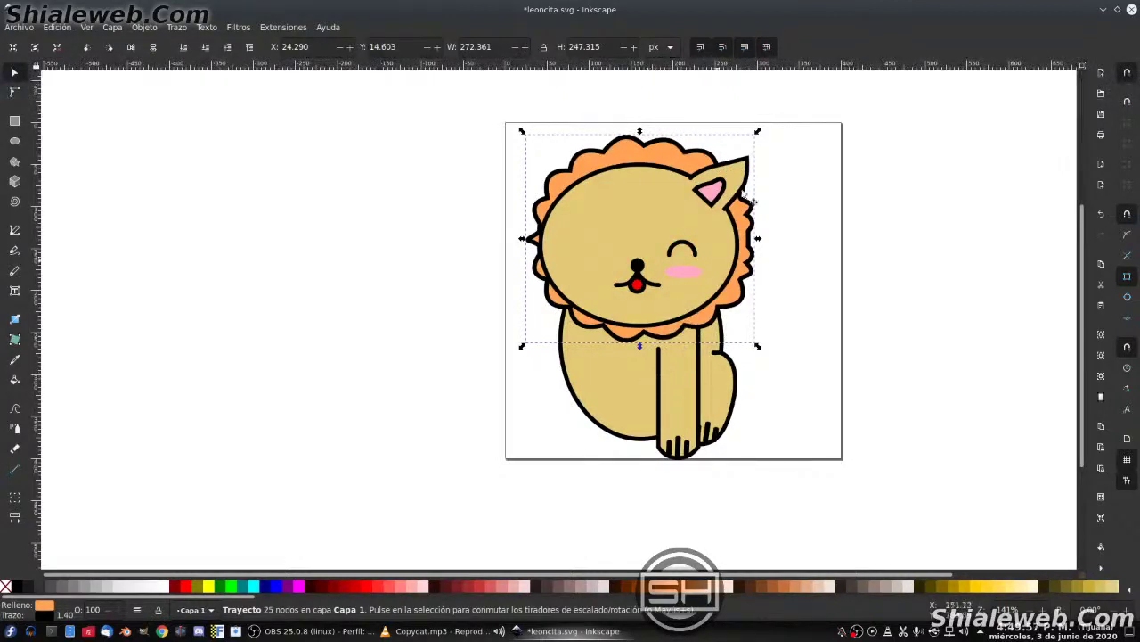
- Enlarge the mane to about 290.277 × 263.579 px and save leoncita.svg
double_click(532, 243)
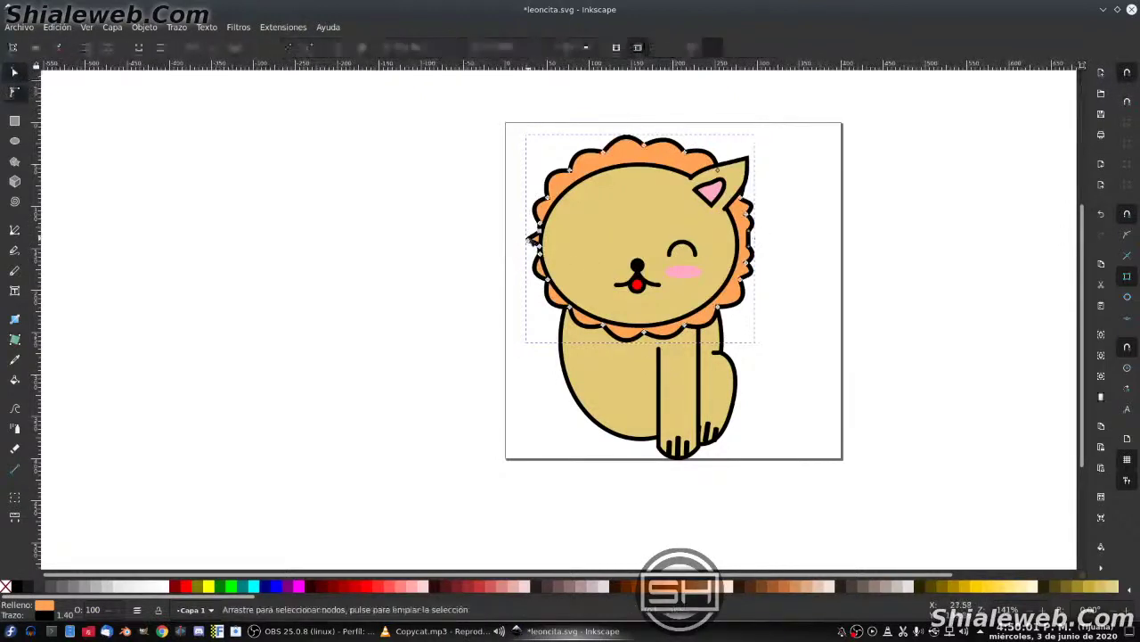
left_click(527, 238)
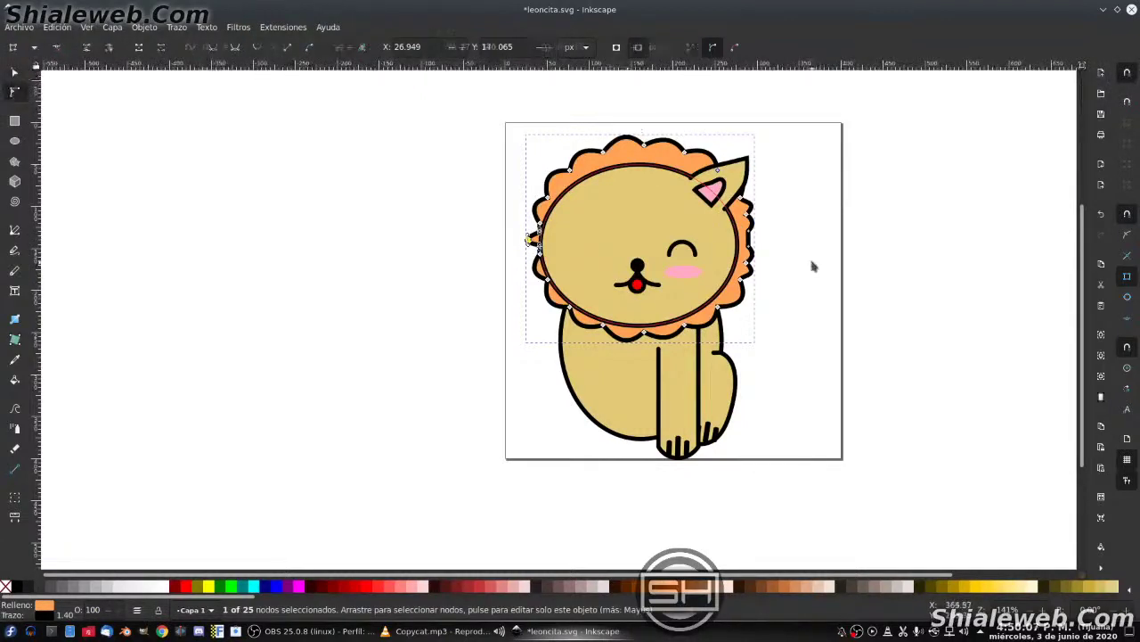
key("s")
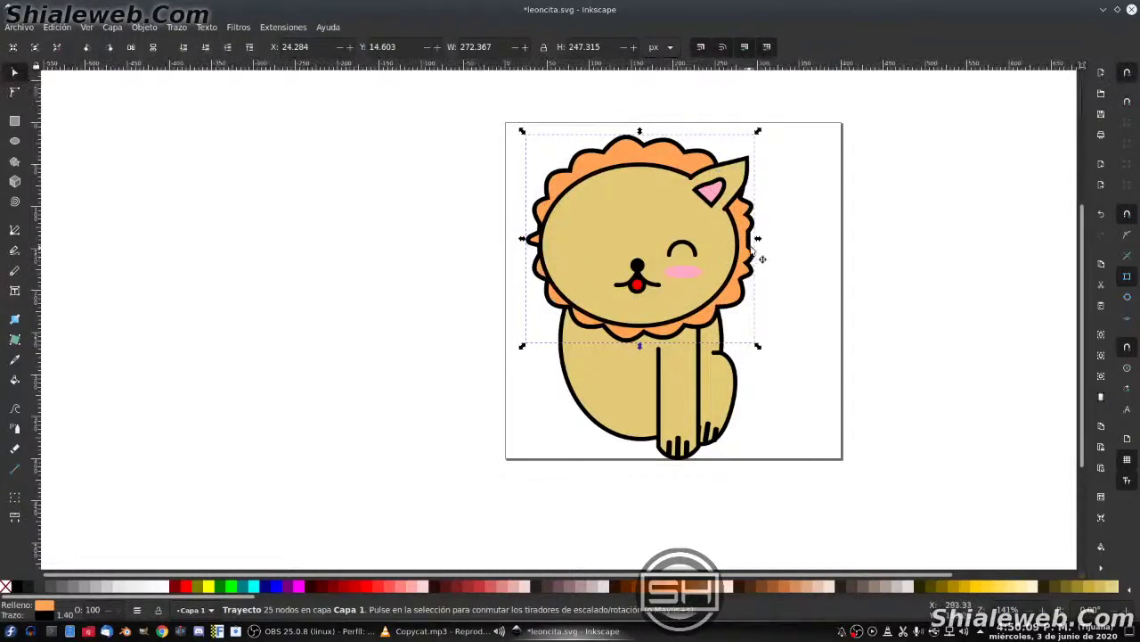
left_click_drag(522, 346, 504, 364)
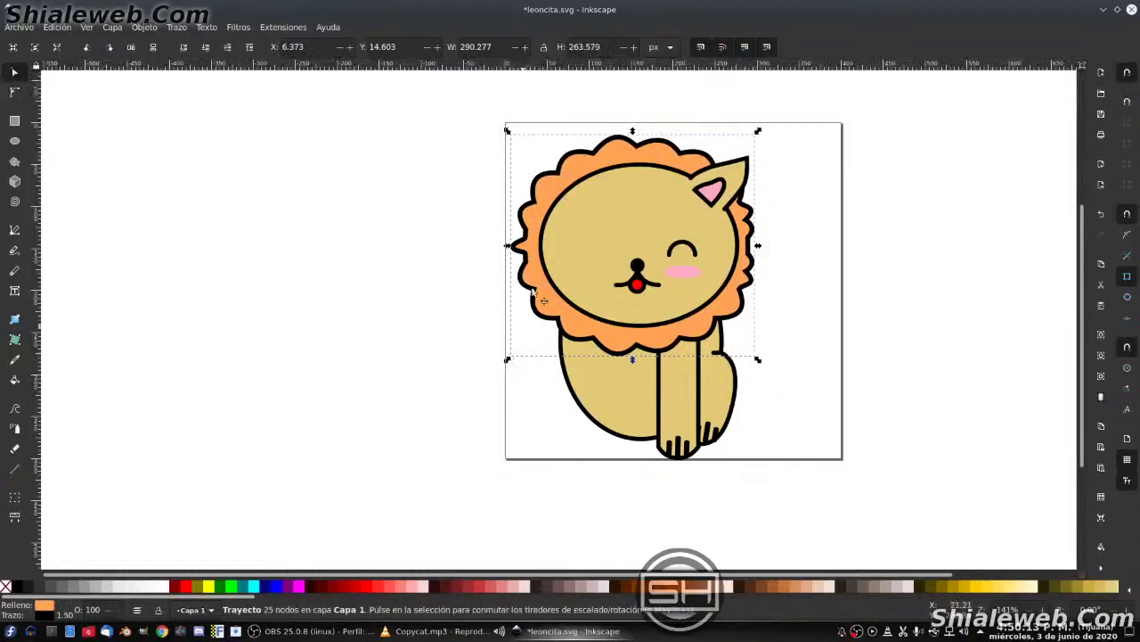
left_click(20, 27)
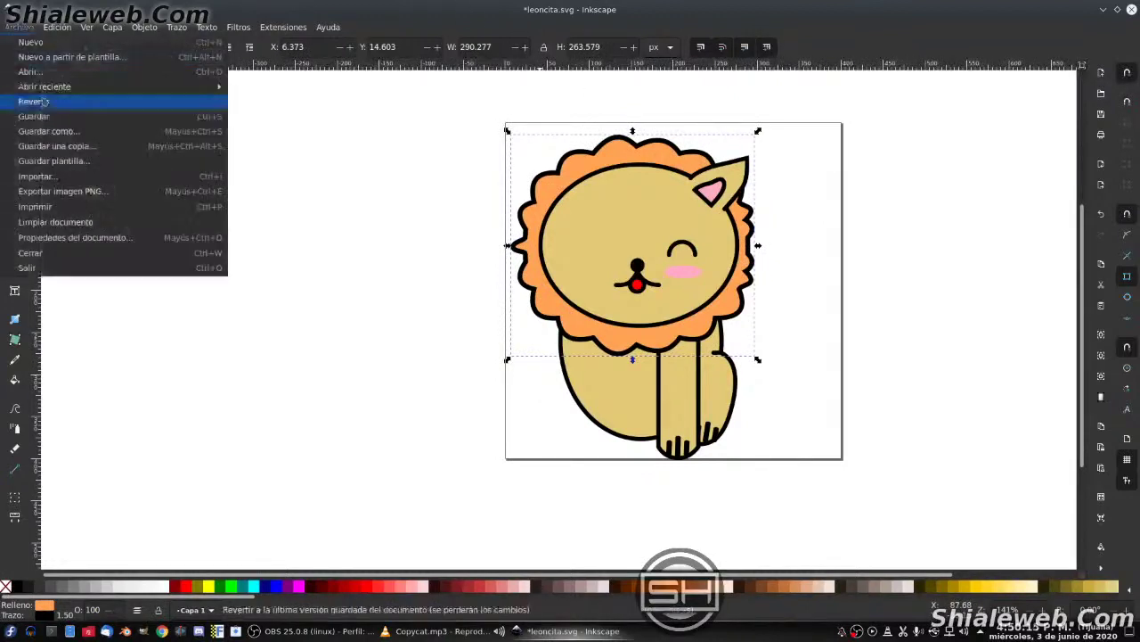
left_click(43, 115)
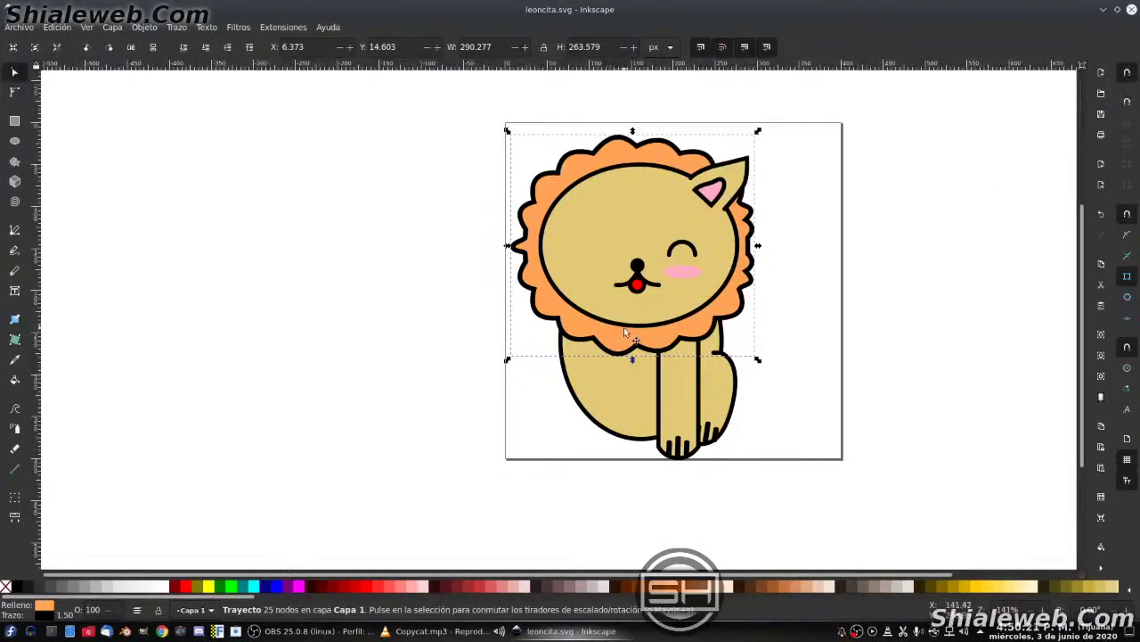
- Draw an orange outlined ellipse left of the lion and convert it to a path
left_click(14, 141)
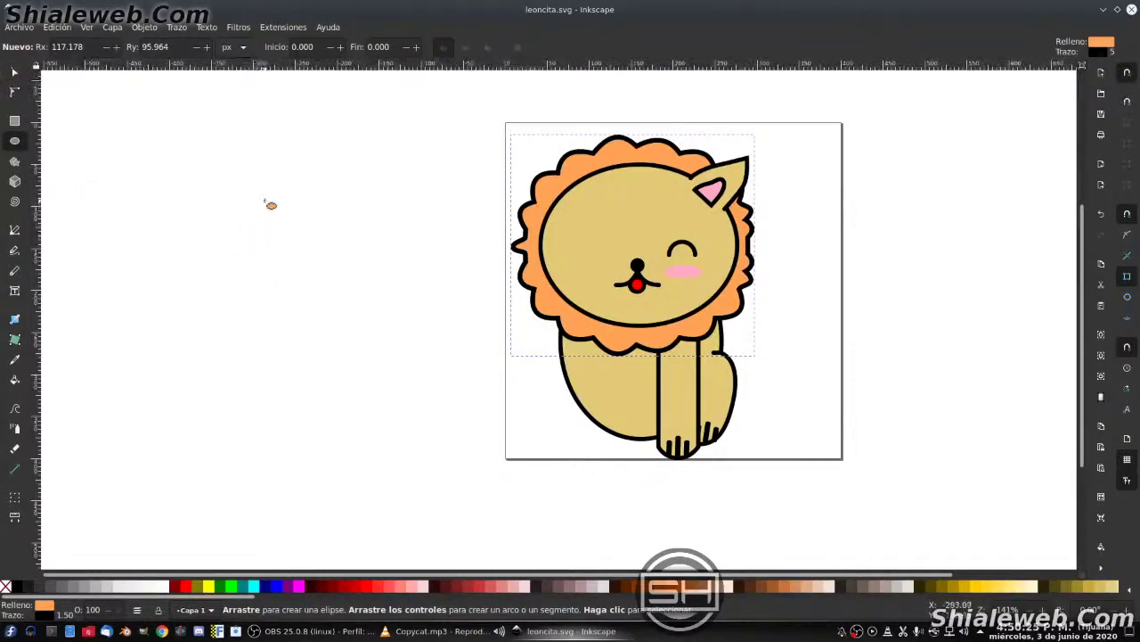
mouse_move(260, 200)
left_mouse_down()
mouse_move(384, 389)
mouse_move(414, 381)
left_mouse_up()
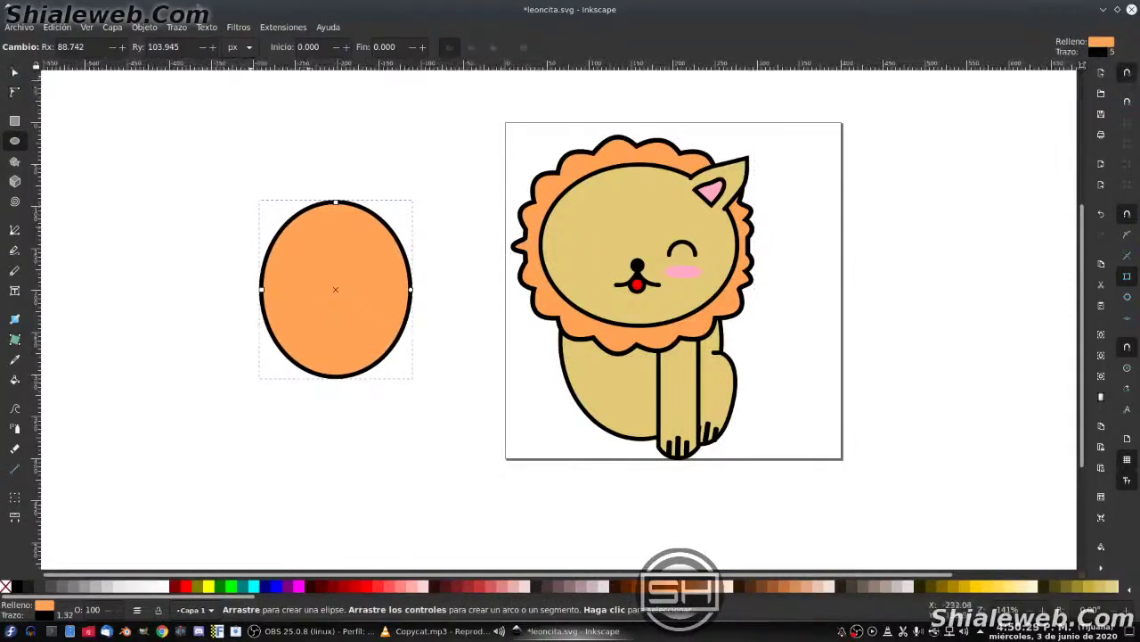
left_click(177, 27)
left_click(199, 41)
key("n")
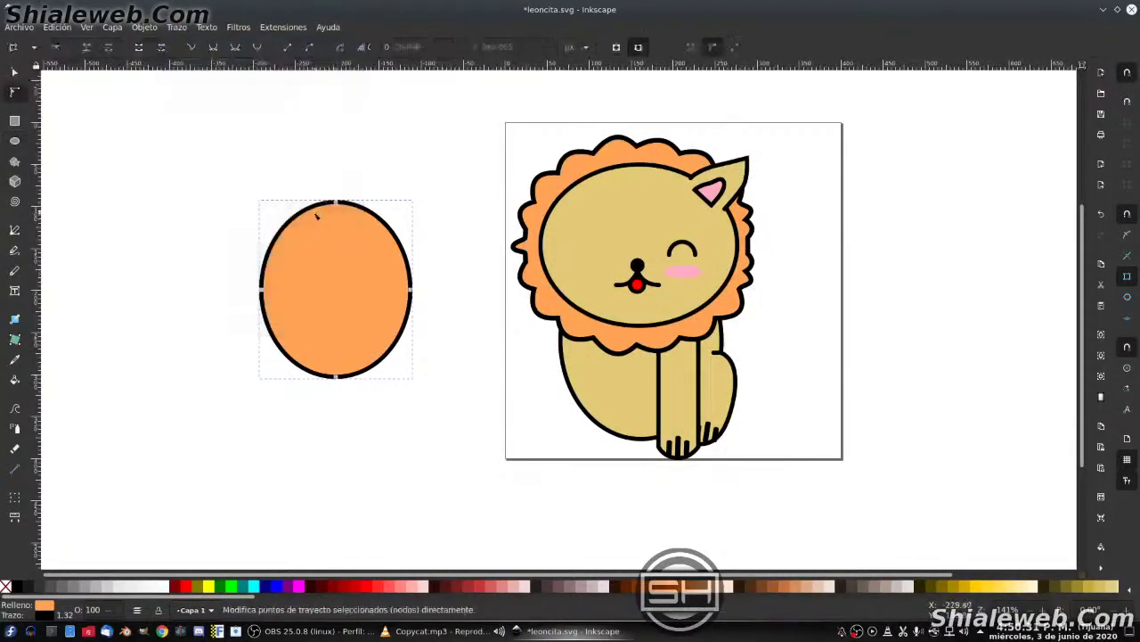
- Try a crescent bend, undo it, and straighten all four segments into a diamond
left_click(335, 202)
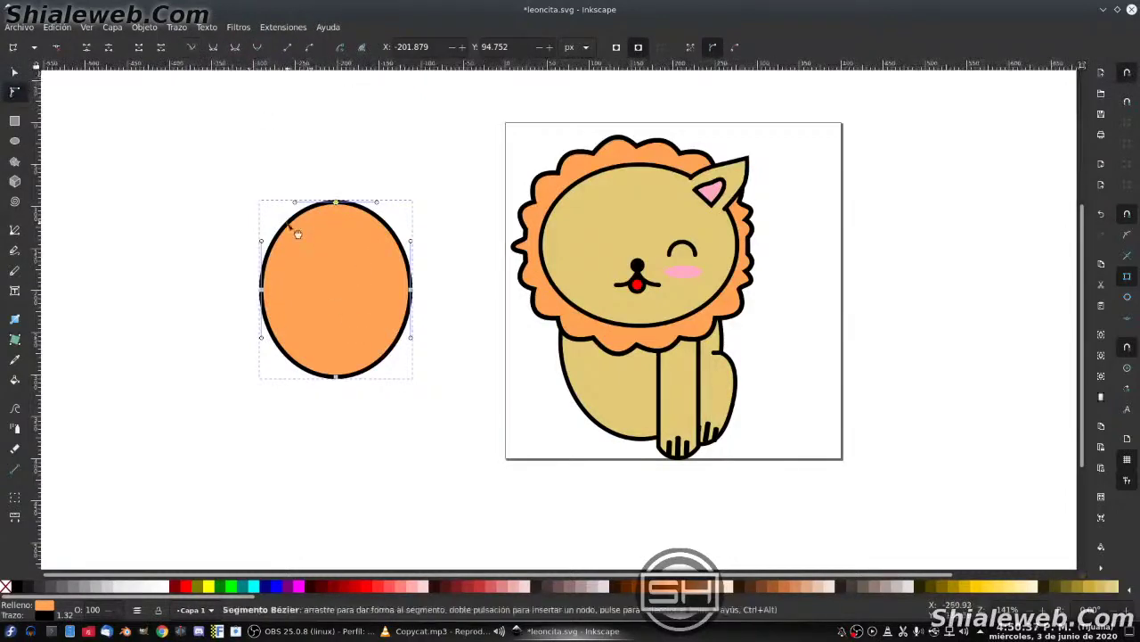
left_click_drag(278, 241, 324, 267)
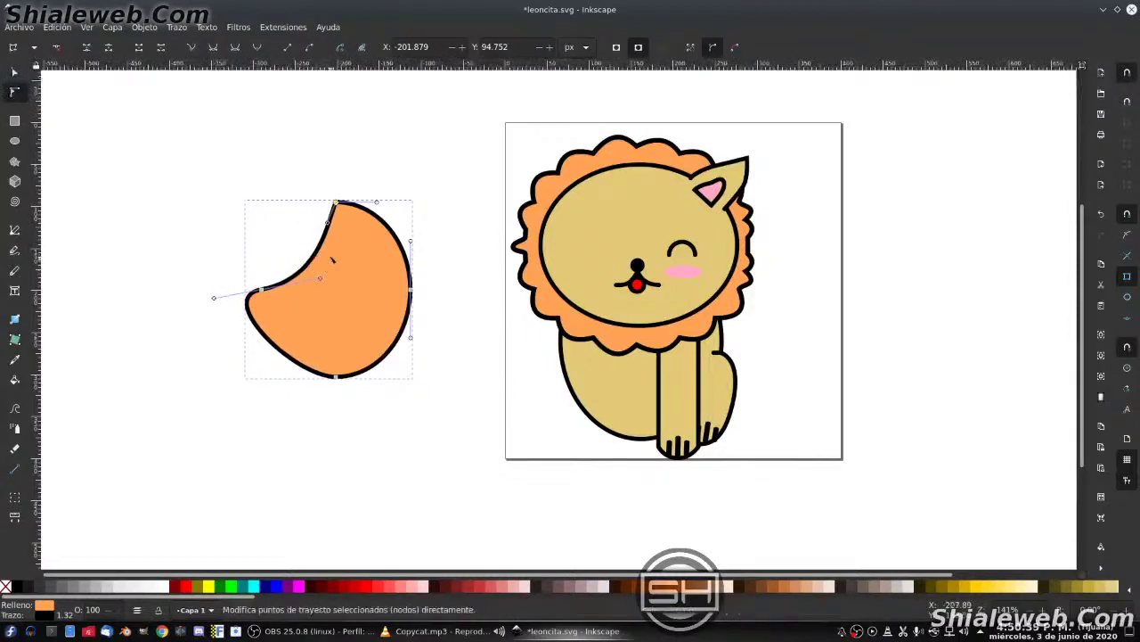
key("ctrl+z")
left_click_drag(327, 312, 458, 420)
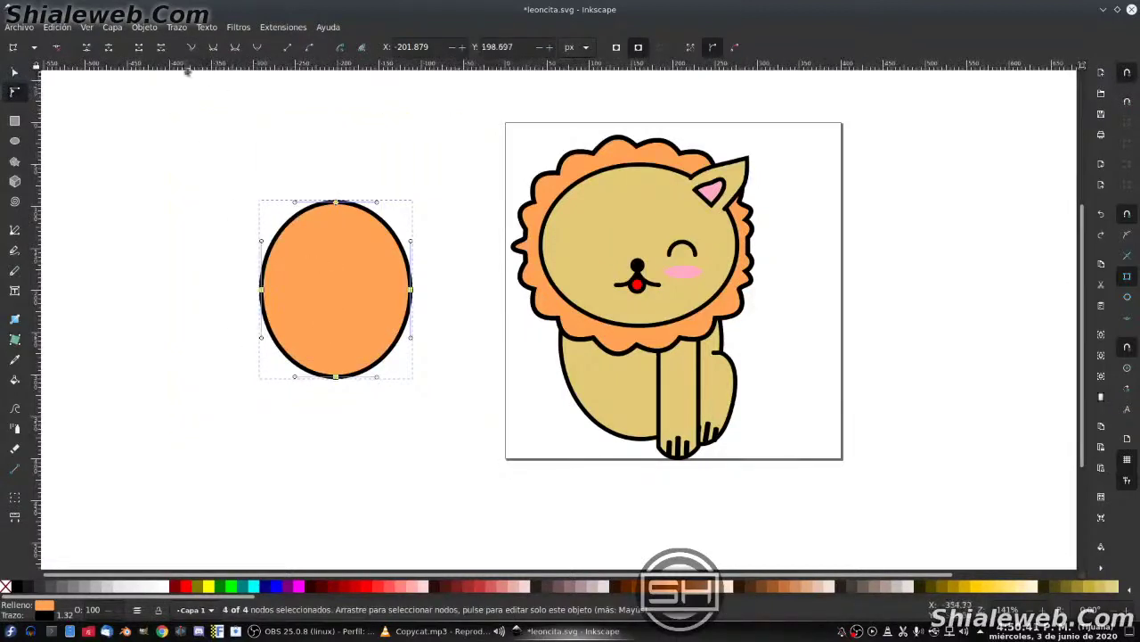
left_click(192, 47)
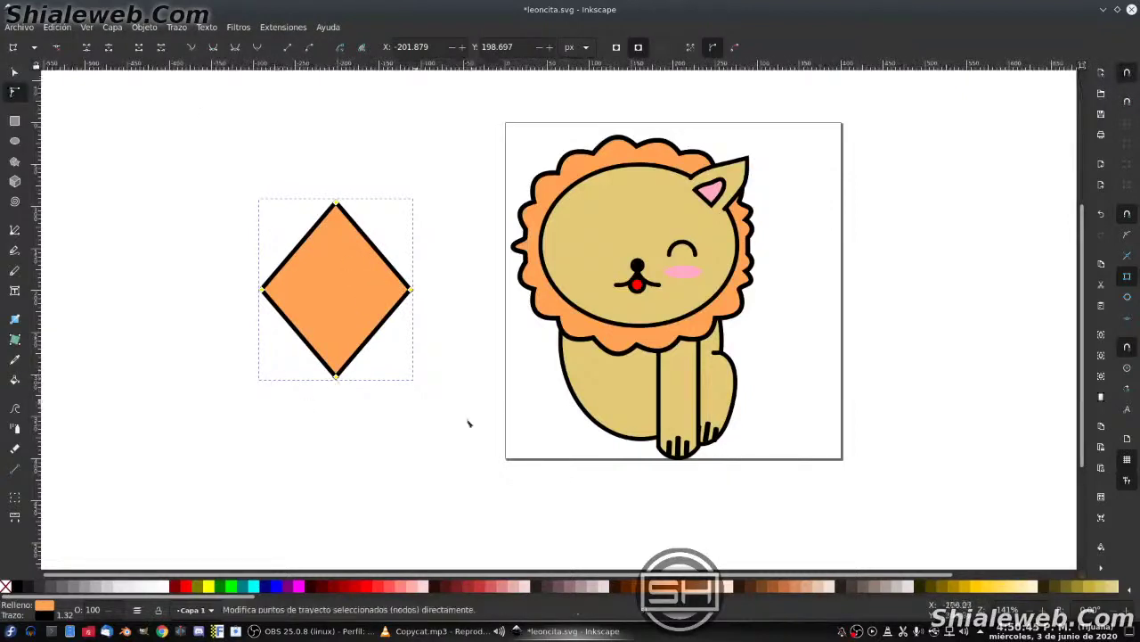
- Smooth the bottom node and curve the upper-left side, then undo back to the ellipse
left_click_drag(437, 499, 243, 339)
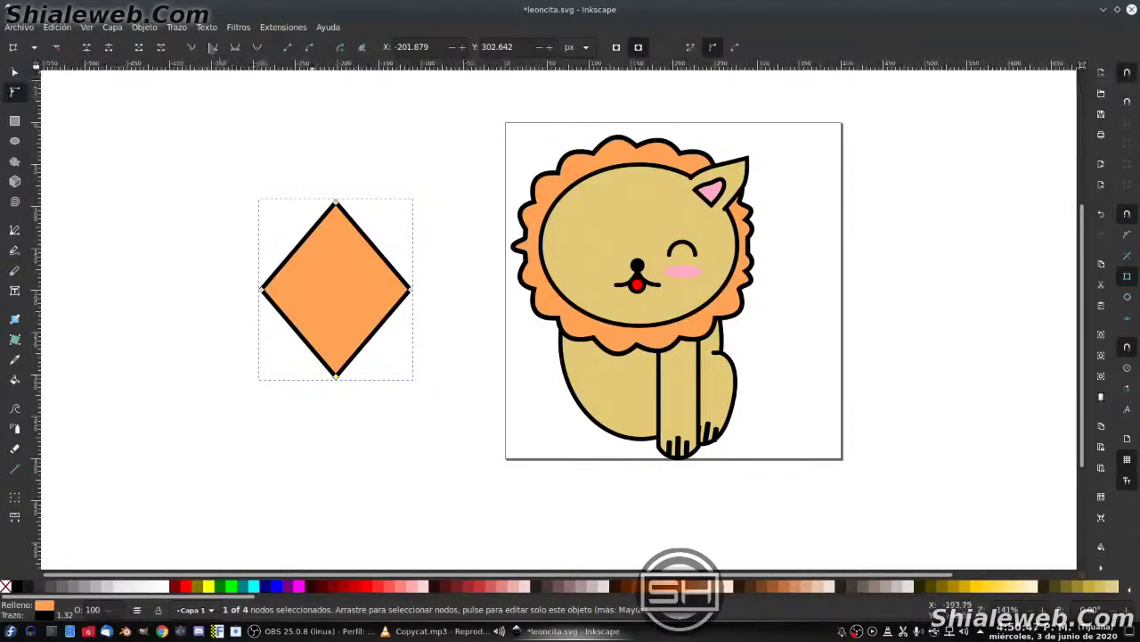
left_click(236, 48)
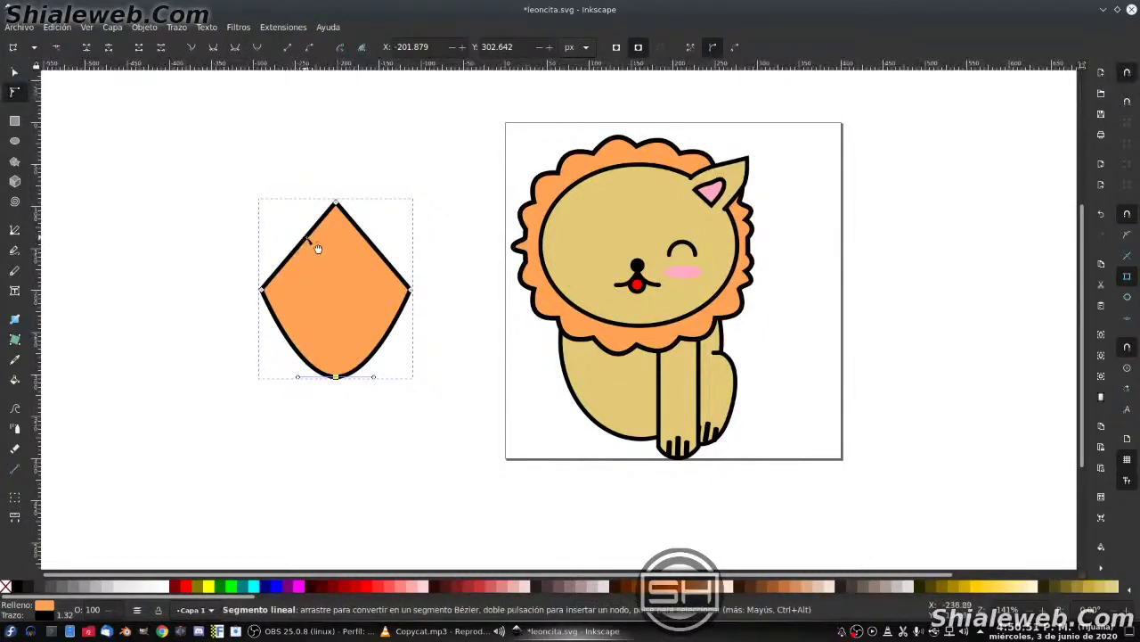
left_click_drag(317, 248, 336, 289)
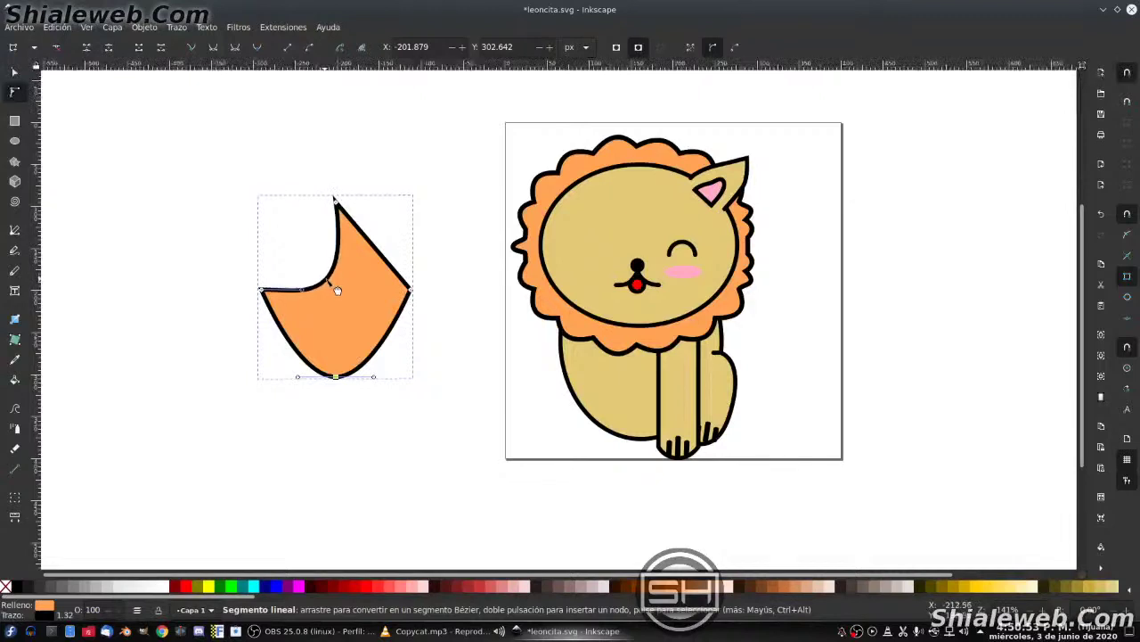
left_click_drag(337, 290, 339, 270)
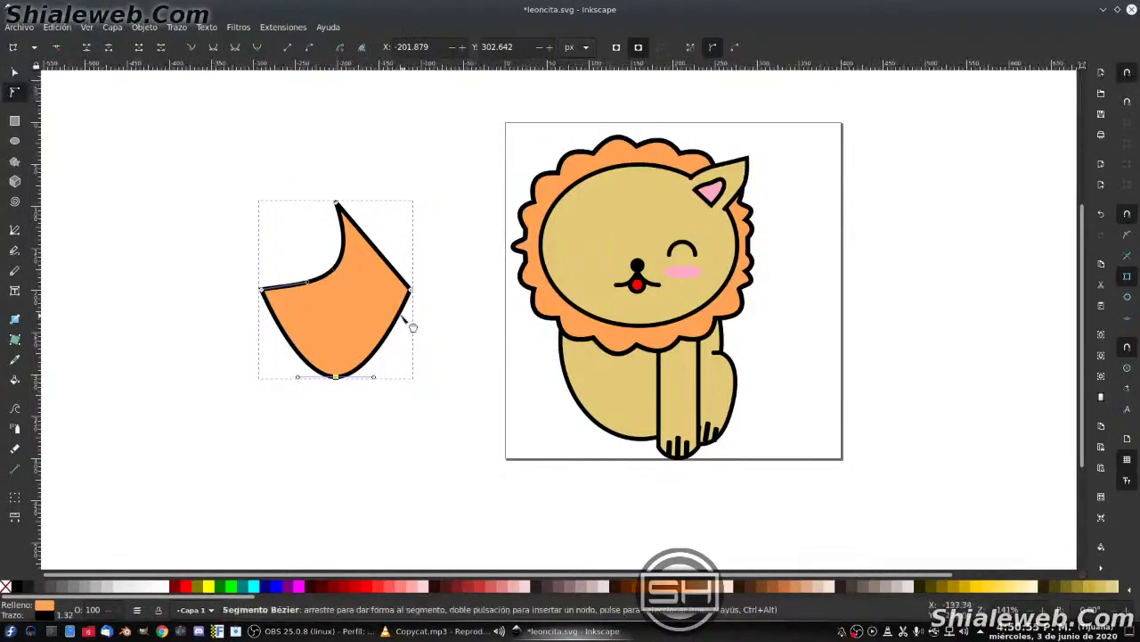
left_click_drag(183, 253, 321, 342)
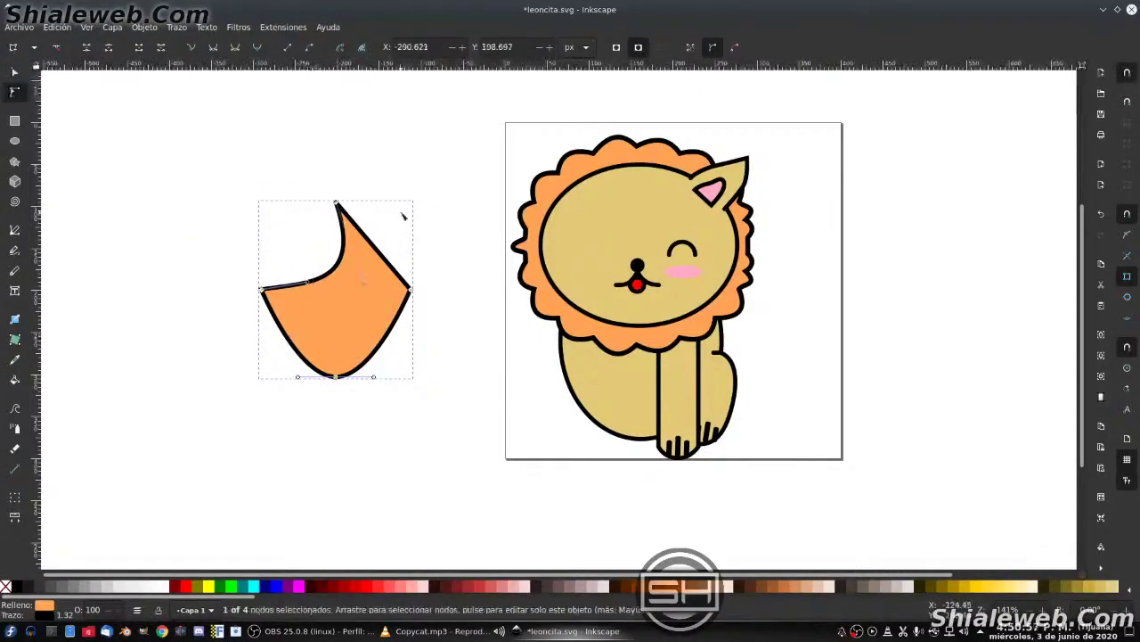
key("ctrl+z")
key("ctrl+z")
key("ctrl+z")
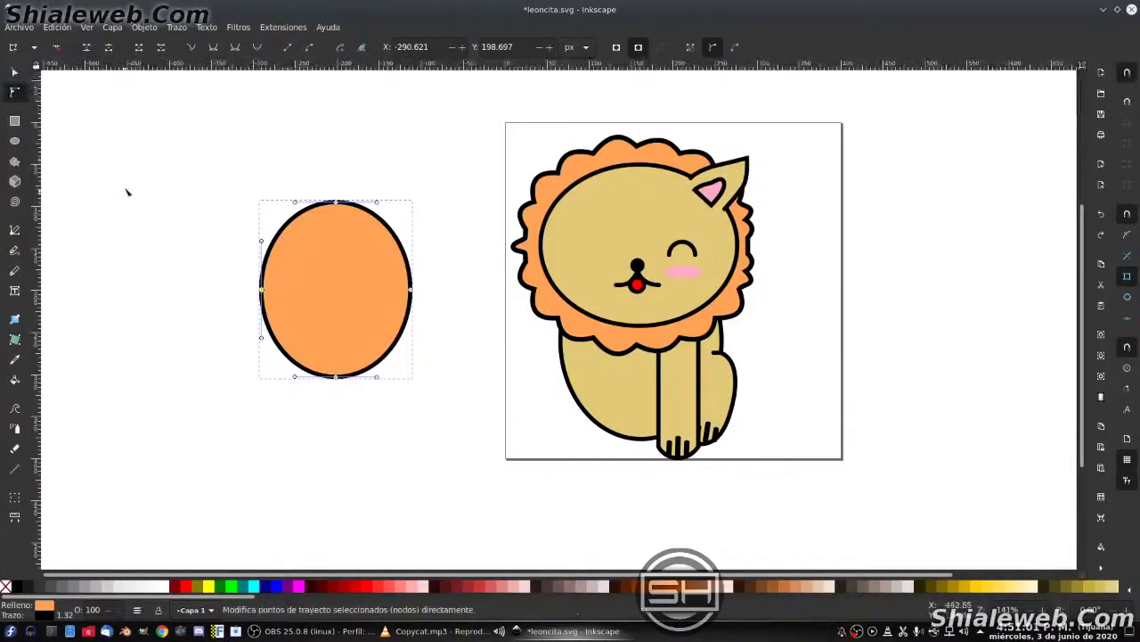
- Try cusping the top and left nodes and pinching the upper-left curve, undoing both
left_click_drag(164, 139, 364, 312)
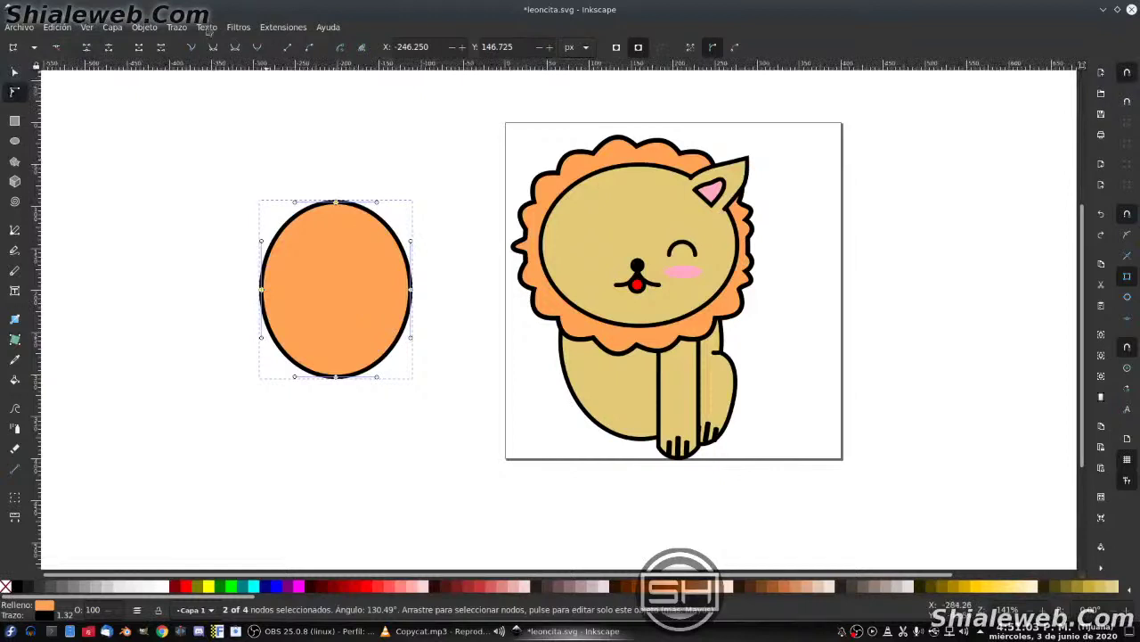
left_click(190, 49)
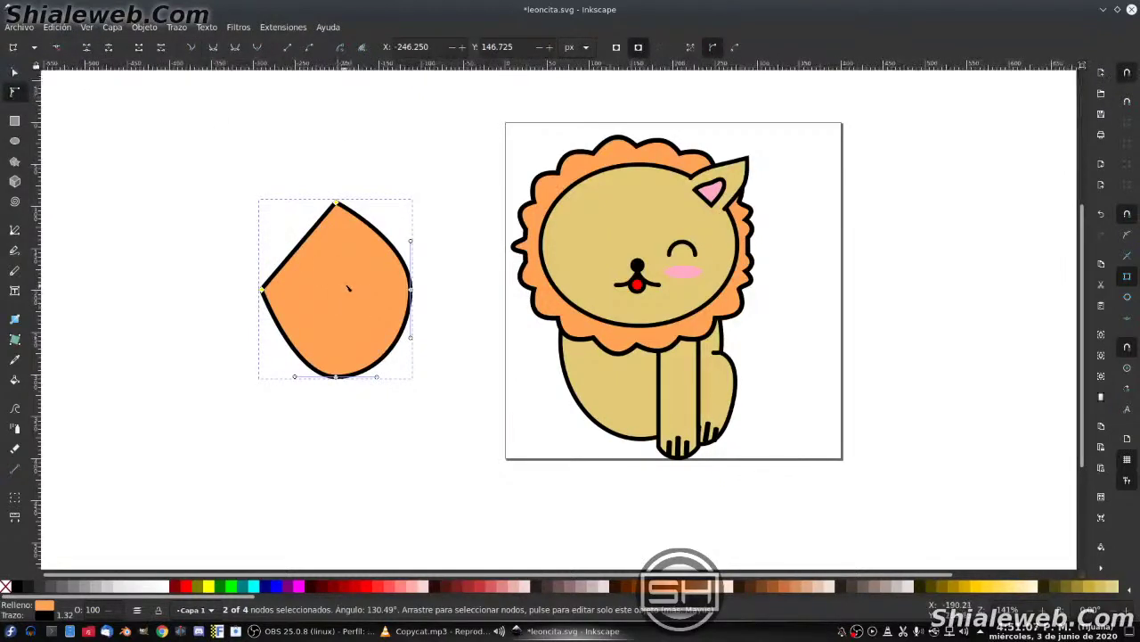
key("ctrl+z")
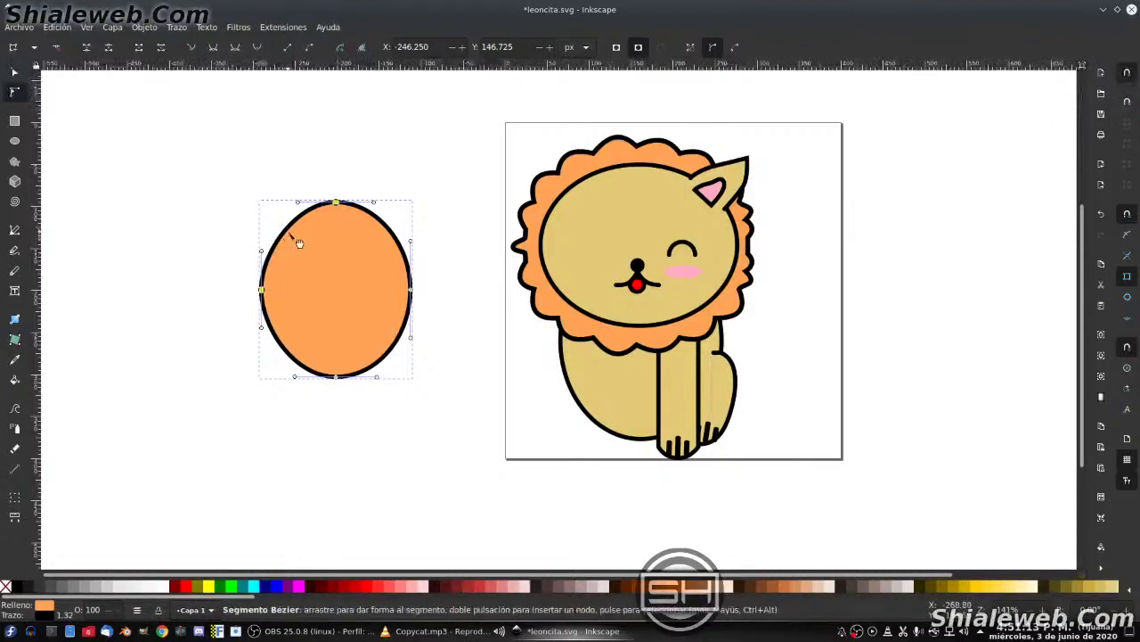
left_click_drag(295, 234, 318, 284)
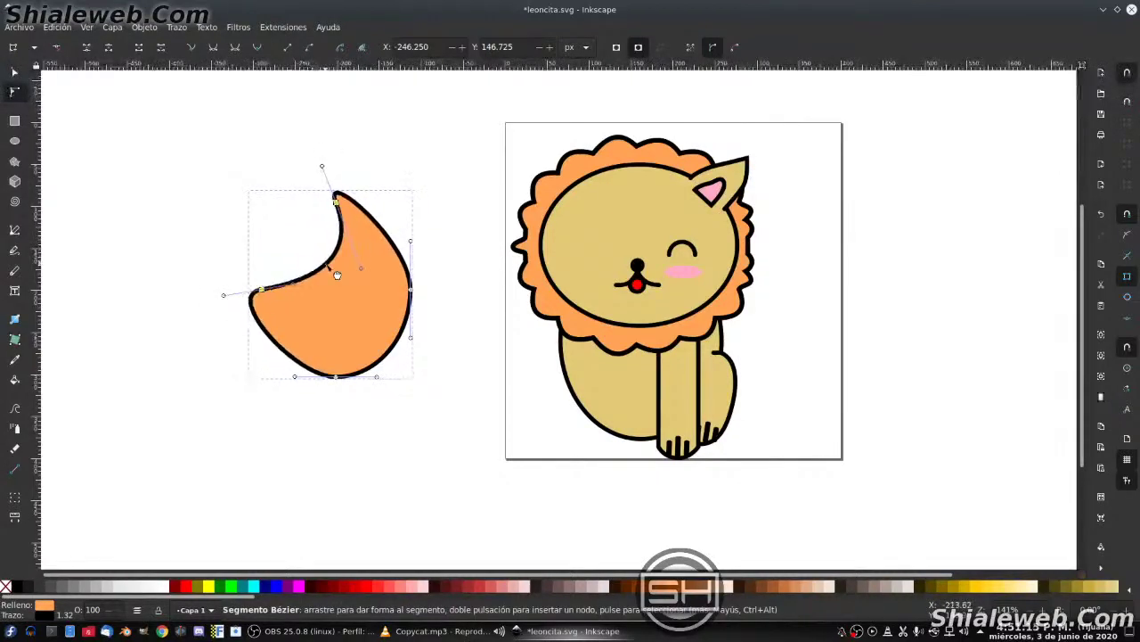
left_click_drag(318, 284, 276, 260)
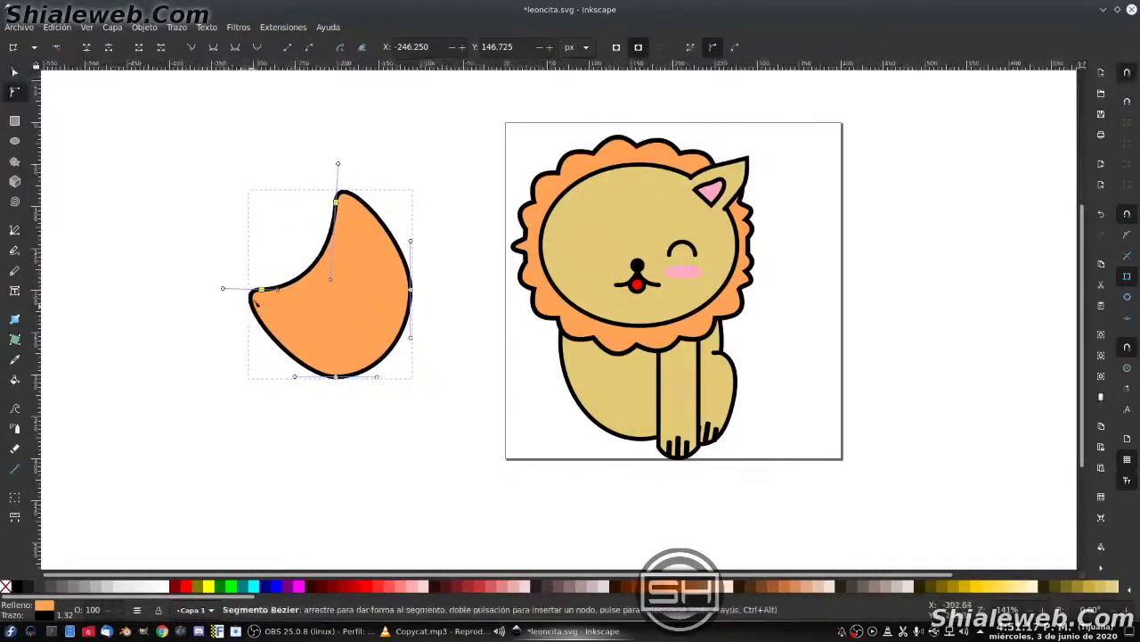
key("ctrl+z")
- Bend the upper-left side deeply concave and raise and sharpen the top node into a teardrop tip
left_click_drag(191, 272, 294, 319)
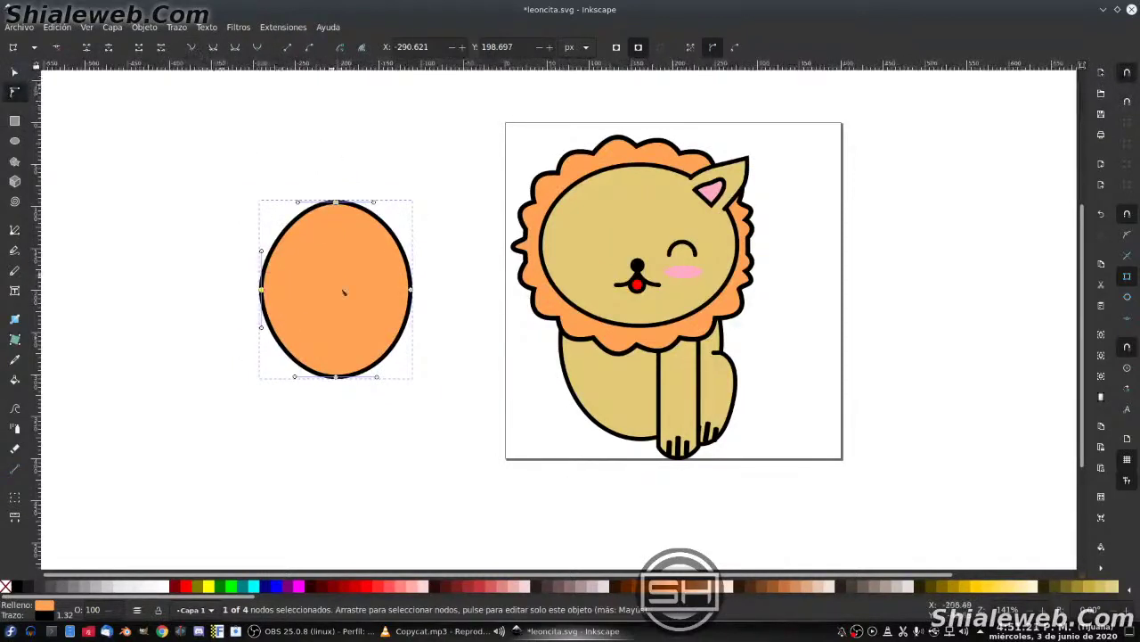
mouse_move(317, 256)
left_mouse_down()
mouse_move(301, 294)
mouse_move(317, 277)
mouse_move(314, 238)
left_mouse_up()
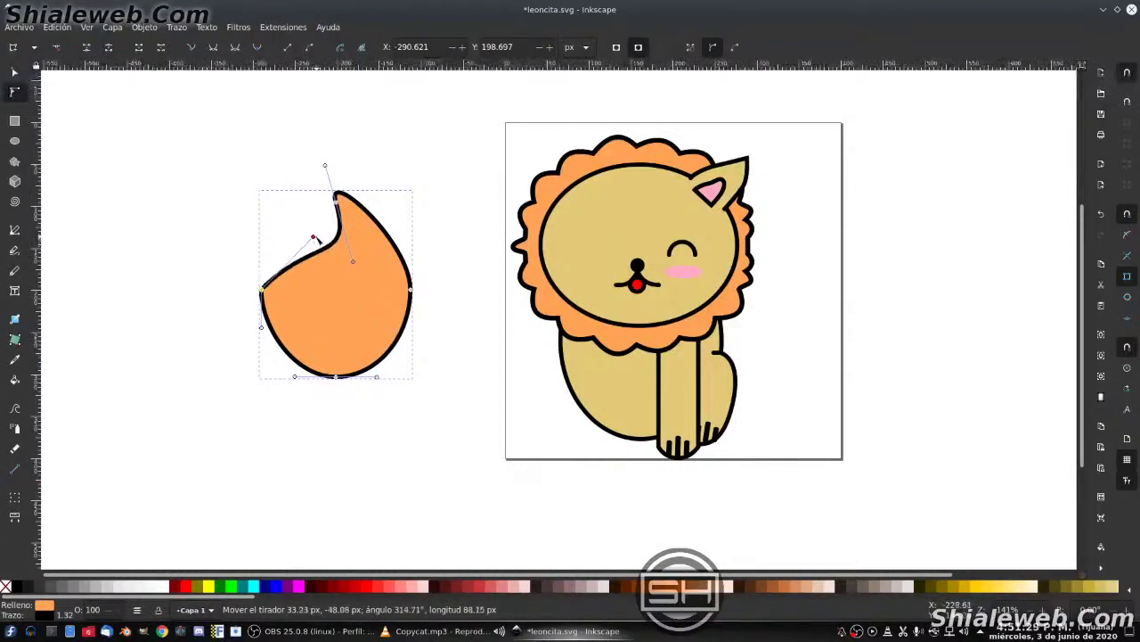
left_click_drag(338, 197, 312, 164)
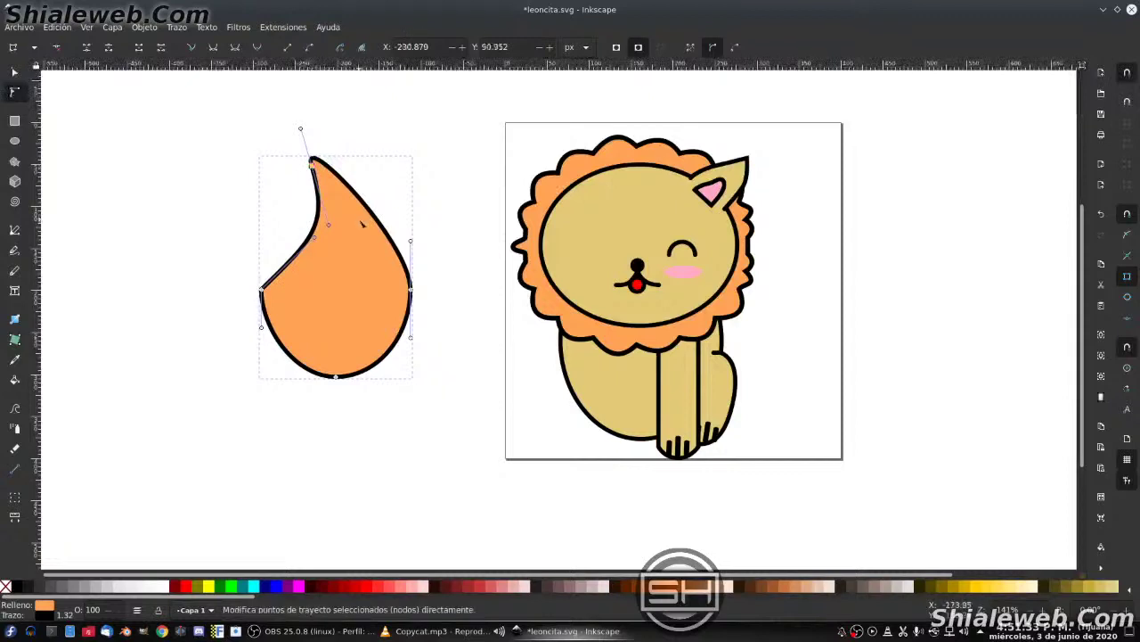
left_click_drag(249, 122, 364, 198)
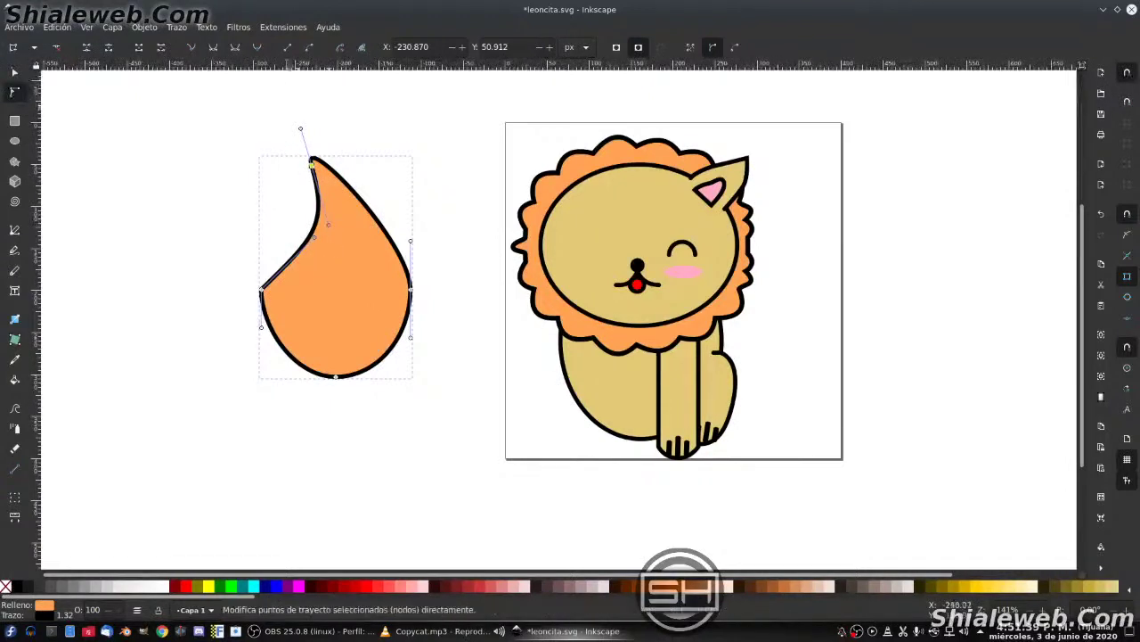
left_click_drag(300, 129, 308, 163)
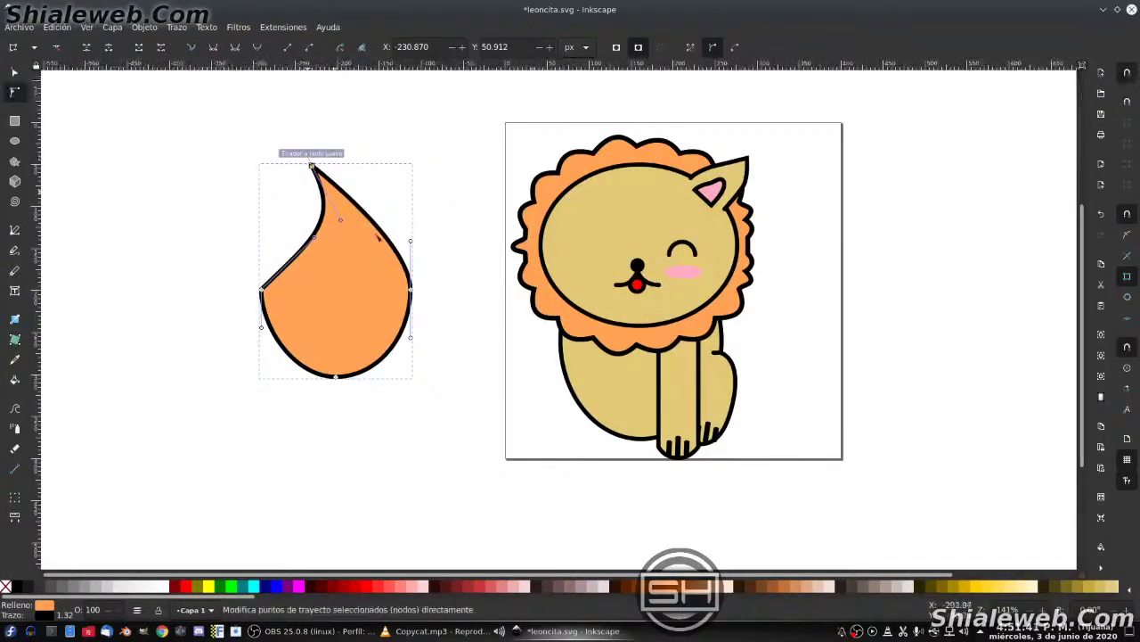
- Add a node on the teardrop's left curve, bend it inward, and save the drawing
key("s")
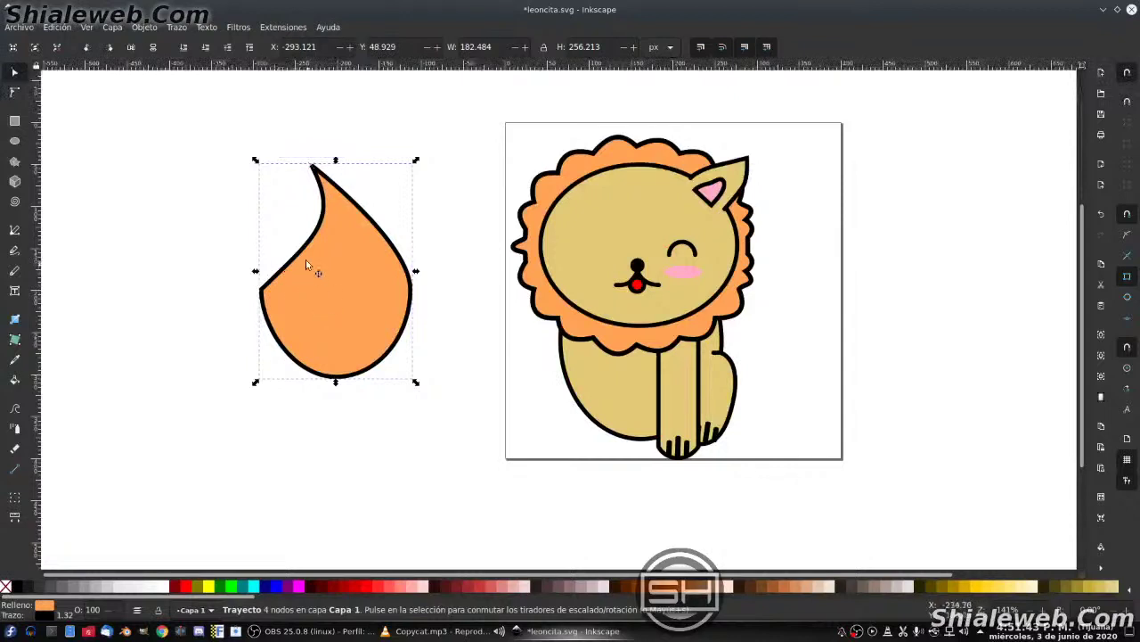
left_click_drag(168, 134, 341, 323)
key("n")
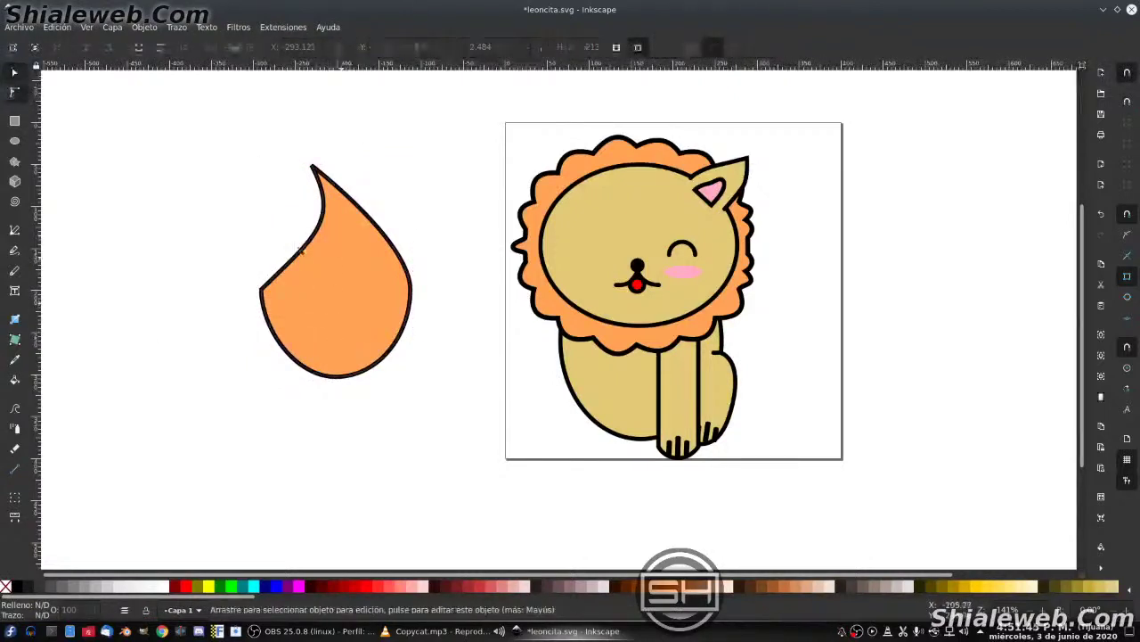
left_click(306, 256)
double_click(300, 254)
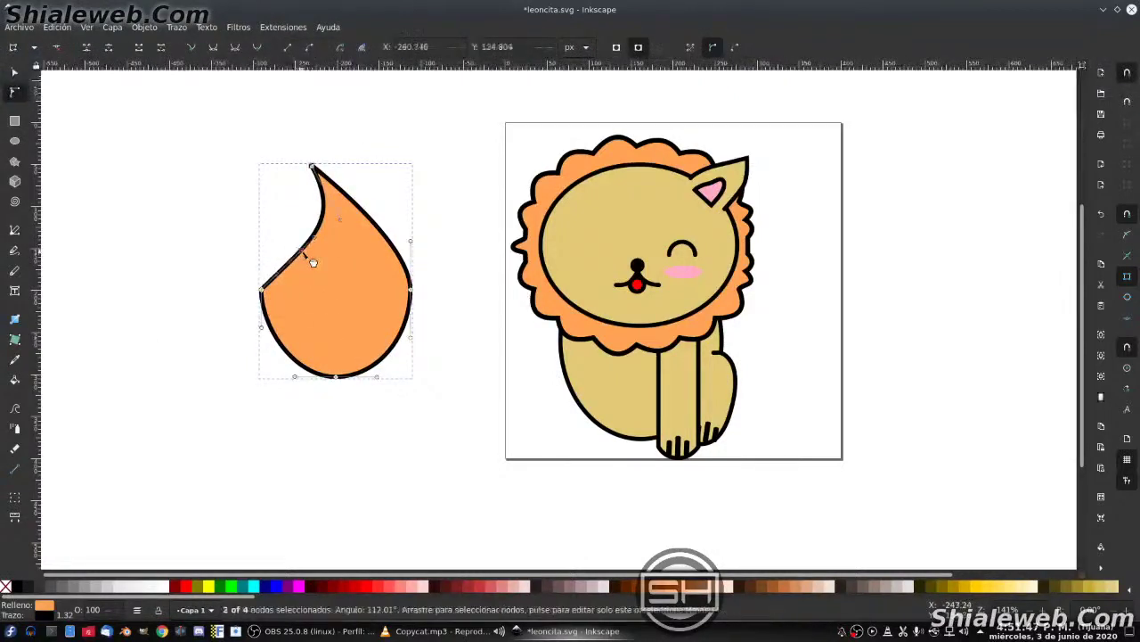
left_click_drag(300, 254, 287, 296)
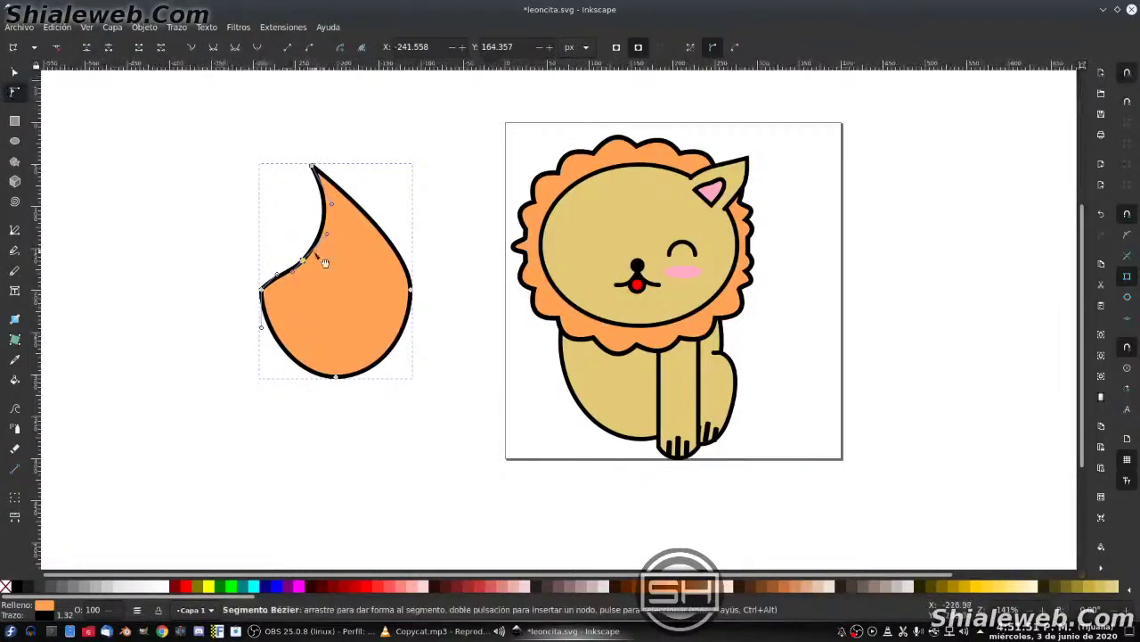
key("s")
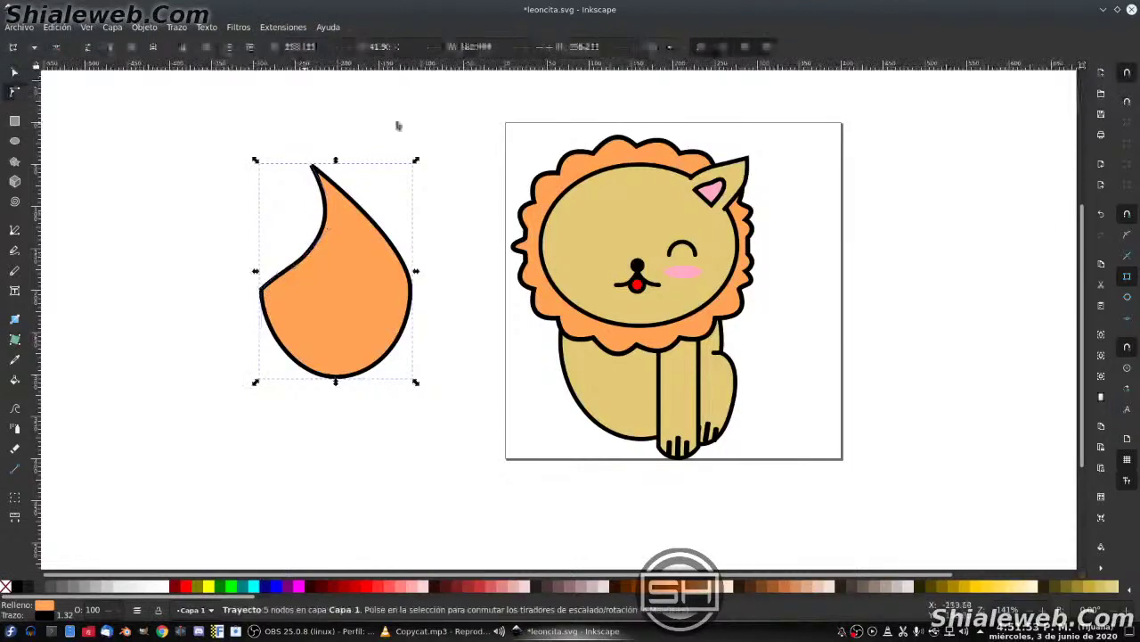
key("ctrl+s")
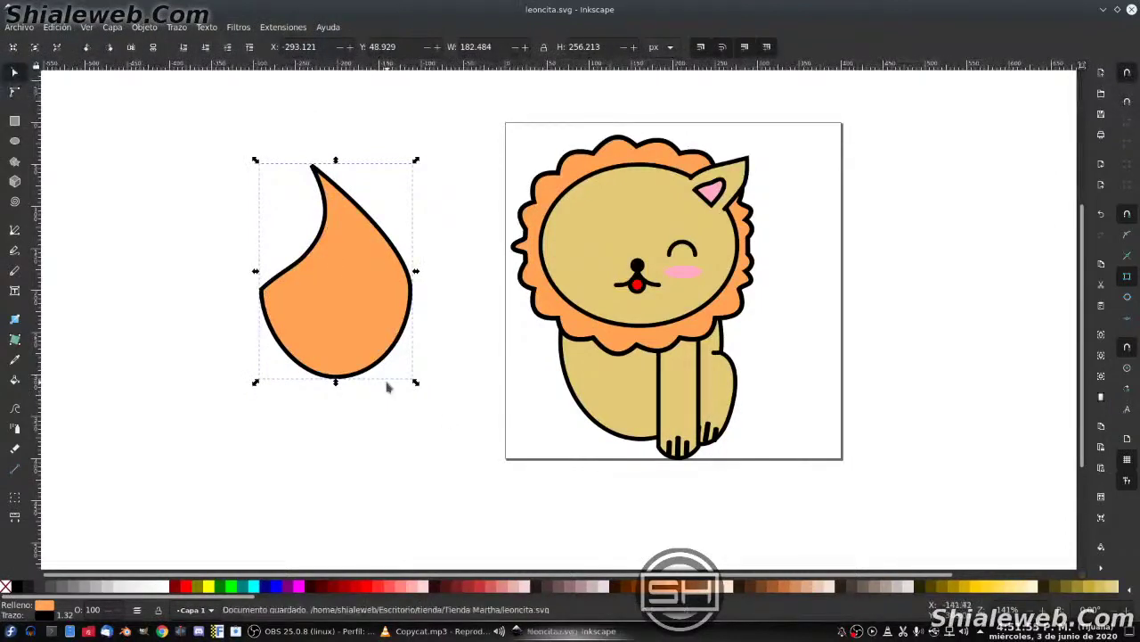
- Shrink the teardrop to about 48.8 × 68.6 px and place it beside the lion's ear
left_click_drag(335, 296, 877, 278)
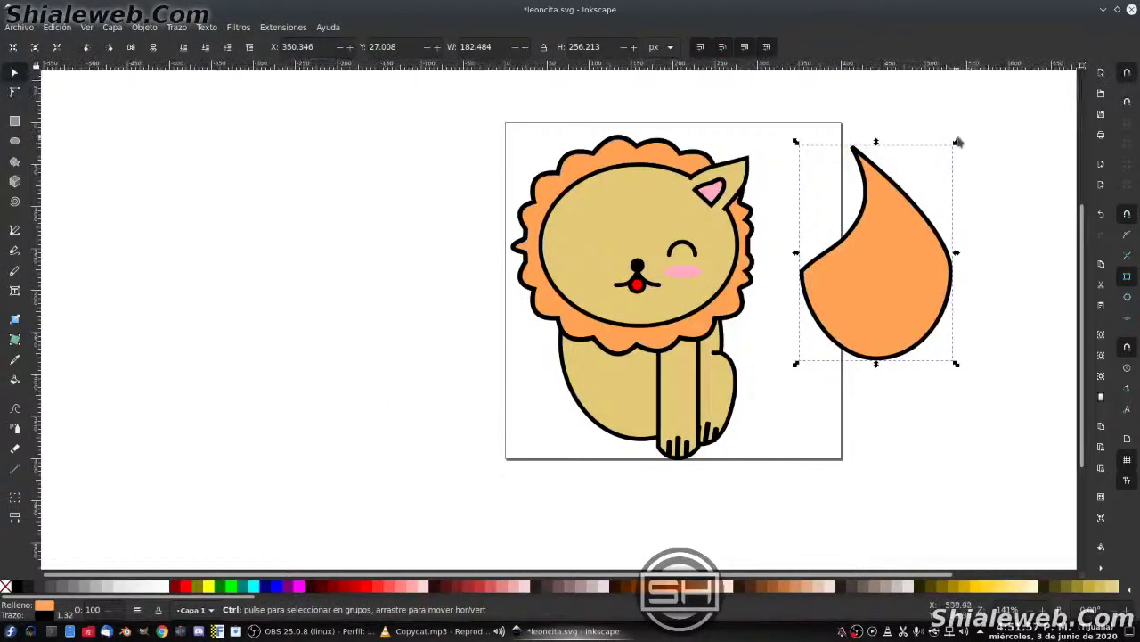
mouse_move(958, 142)
left_mouse_down()
mouse_move(958, 222)
mouse_move(844, 378)
left_mouse_up()
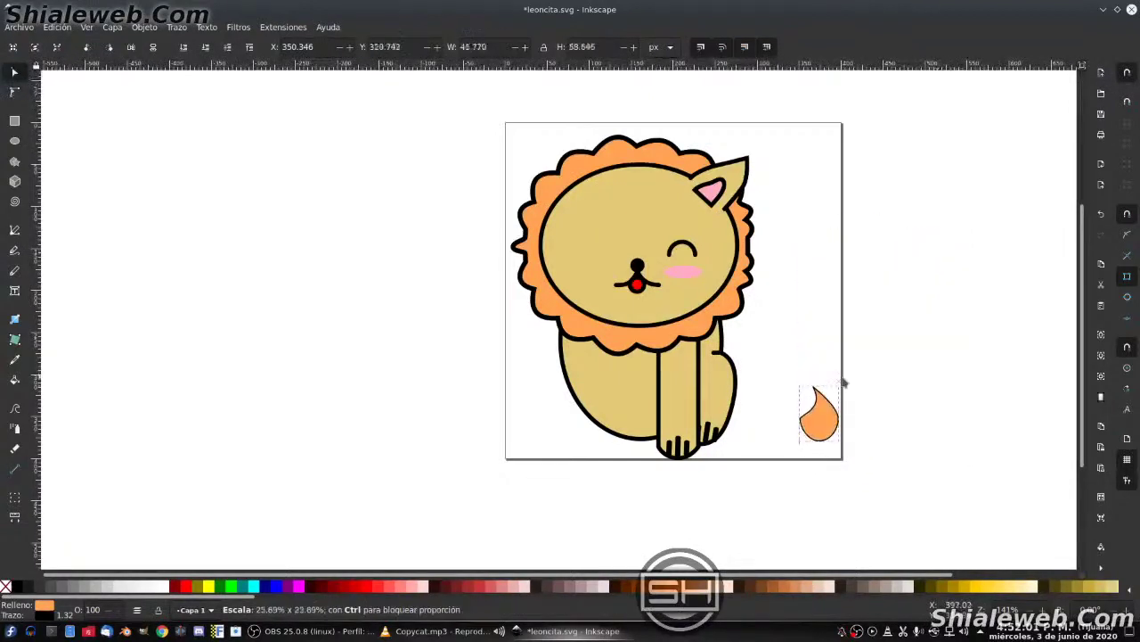
mouse_move(821, 442)
left_mouse_down()
mouse_move(831, 283)
mouse_move(802, 205)
left_mouse_up()
left_click(825, 278)
left_click(827, 276)
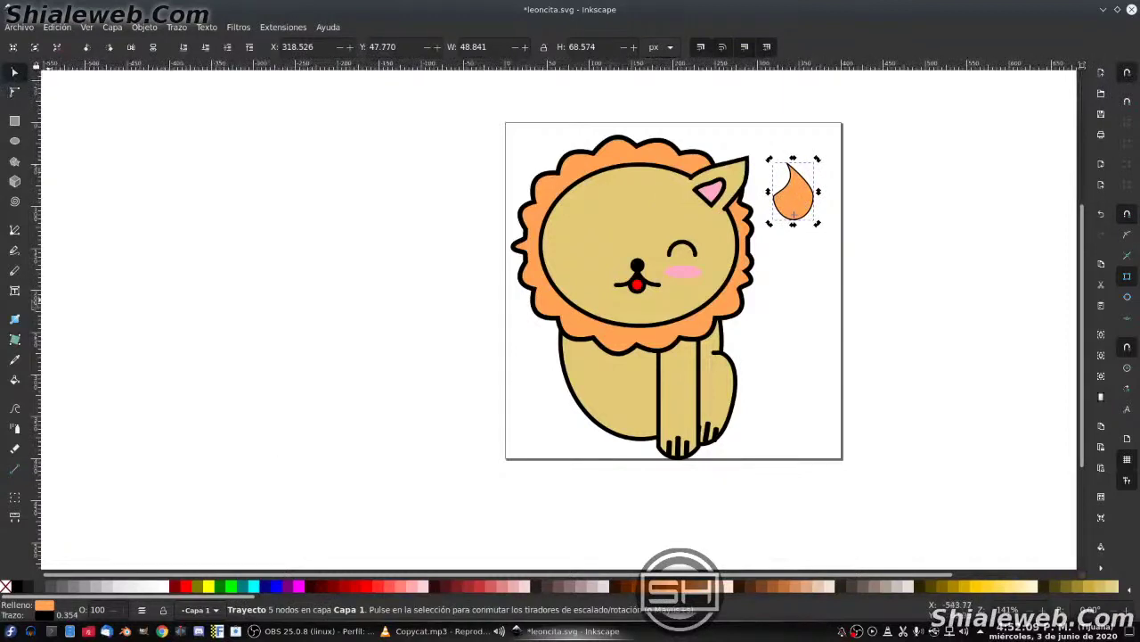
left_click(14, 231)
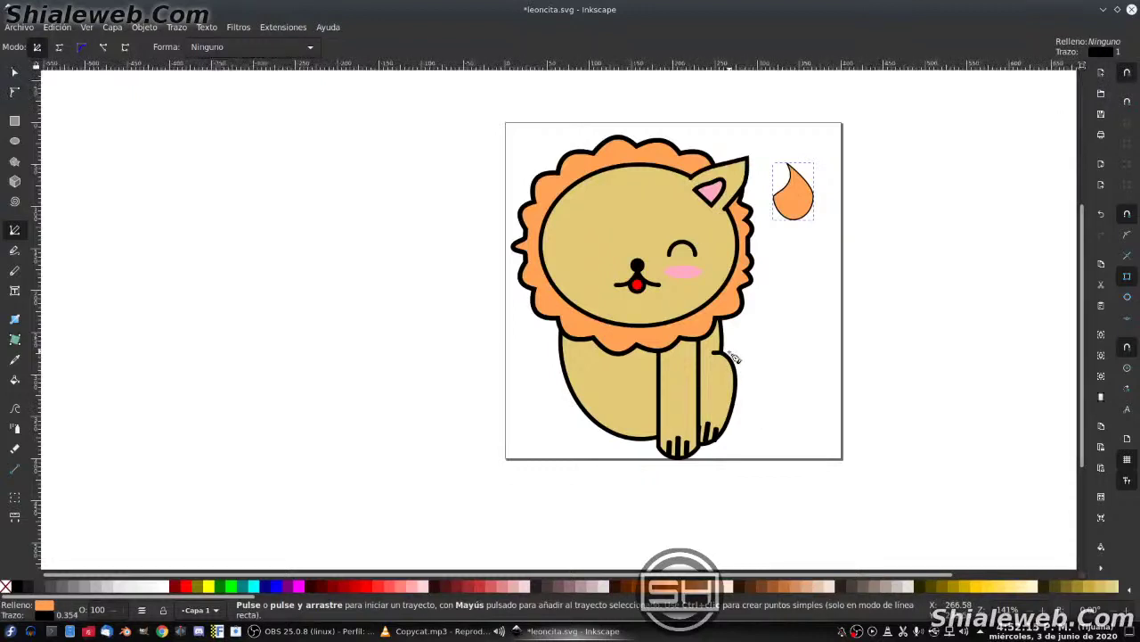
- Draw a closed zigzag tail outline from the lion's back, around the orange tuft's tip, and back
left_click(728, 352)
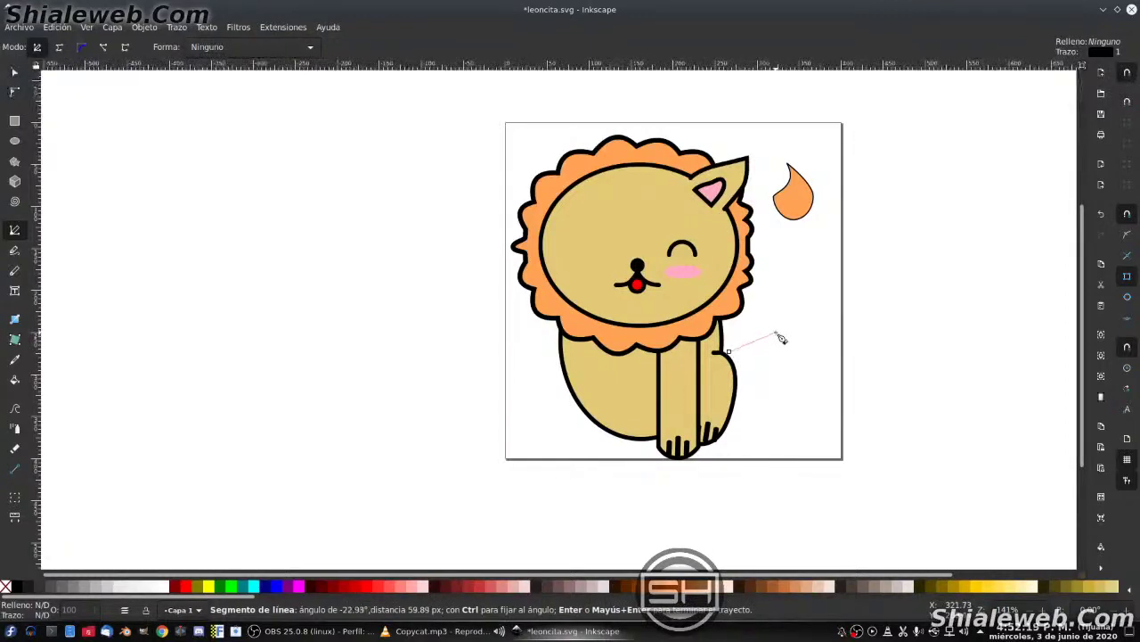
left_click(776, 331)
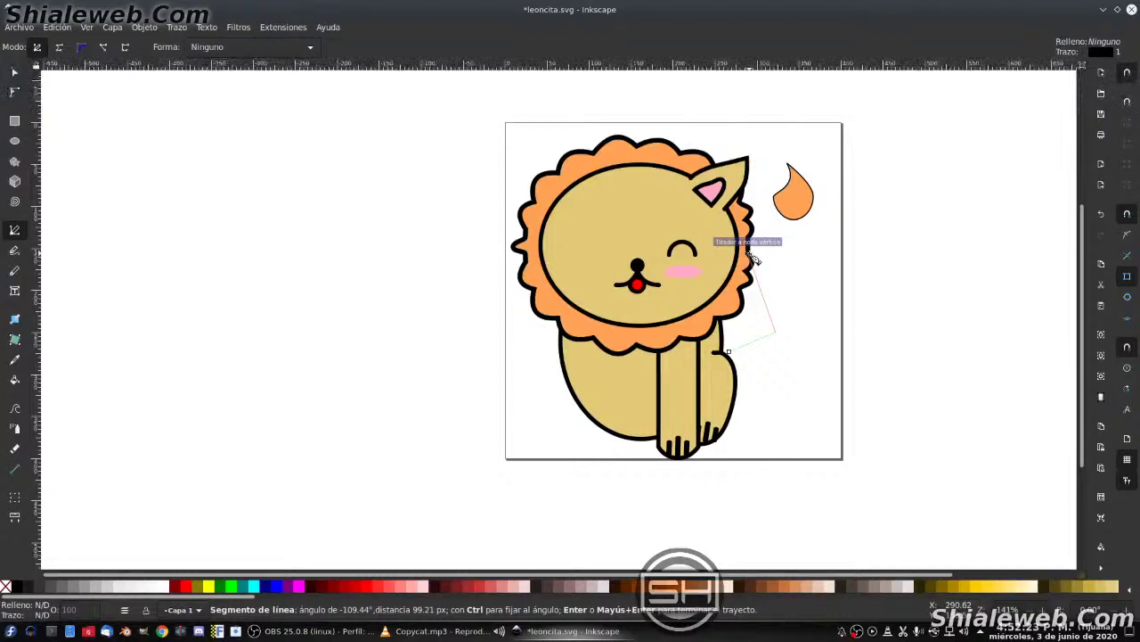
left_click(751, 256)
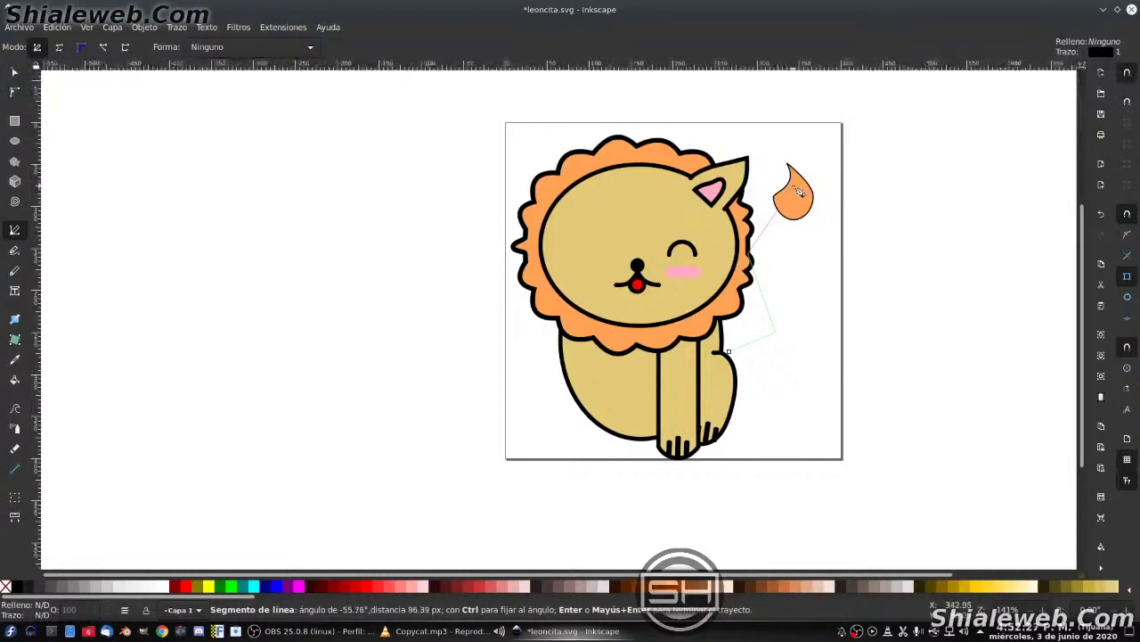
left_click(793, 189)
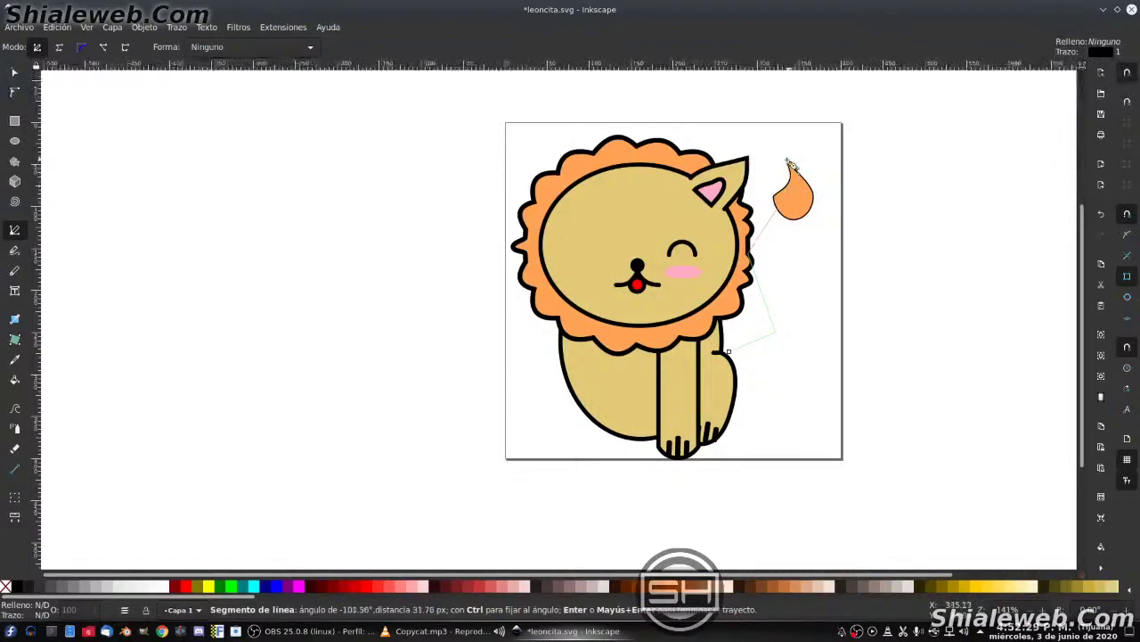
left_click(789, 163)
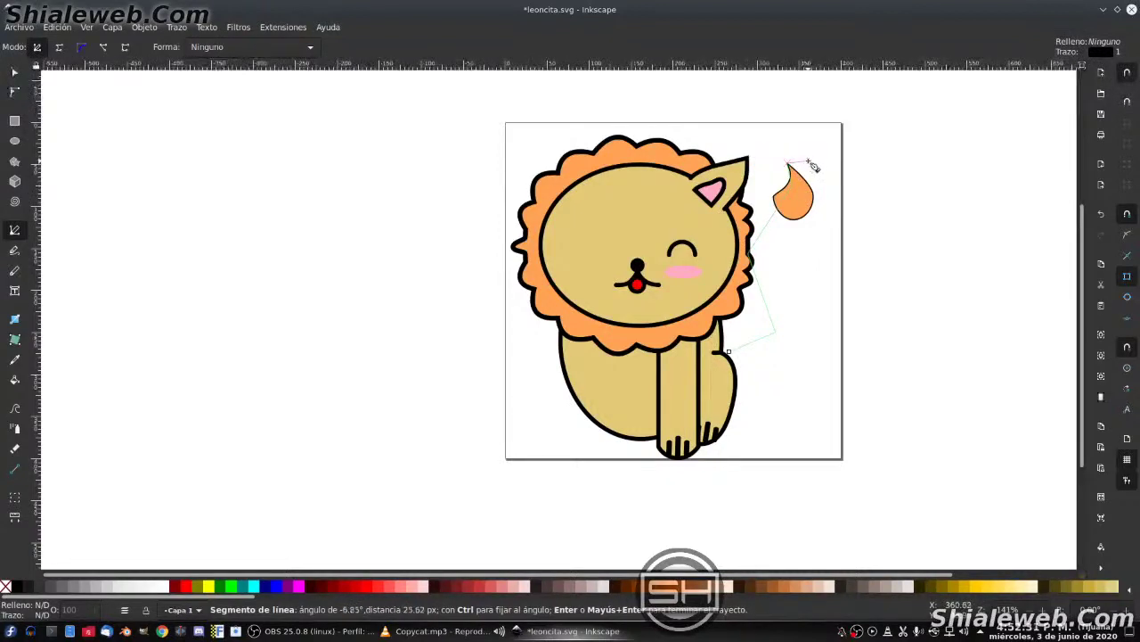
left_click(807, 169)
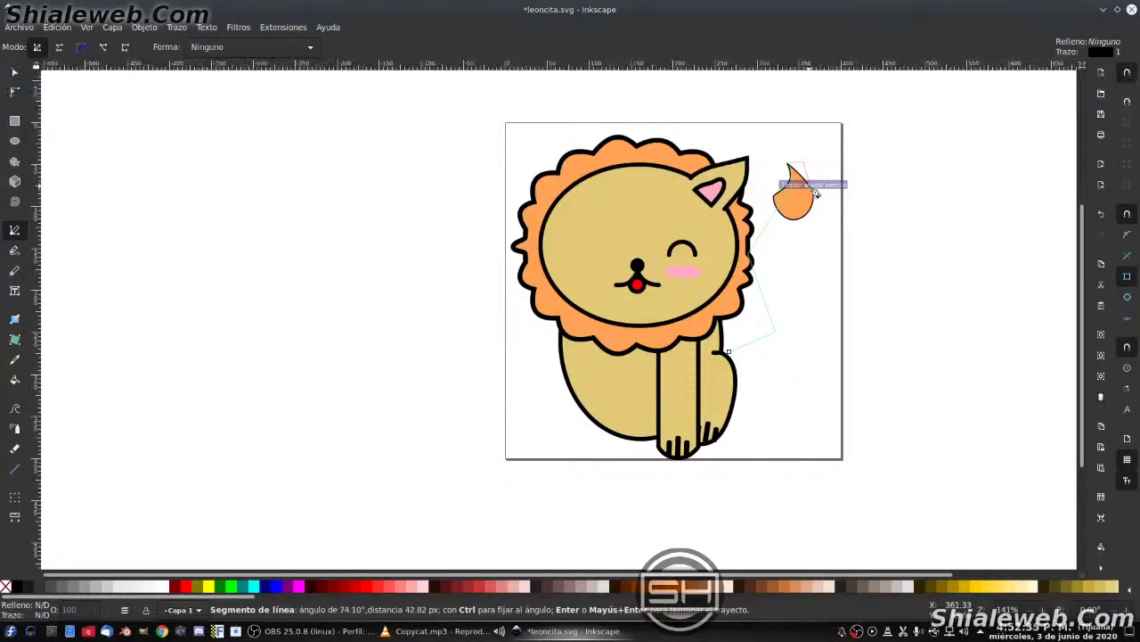
left_click(814, 192)
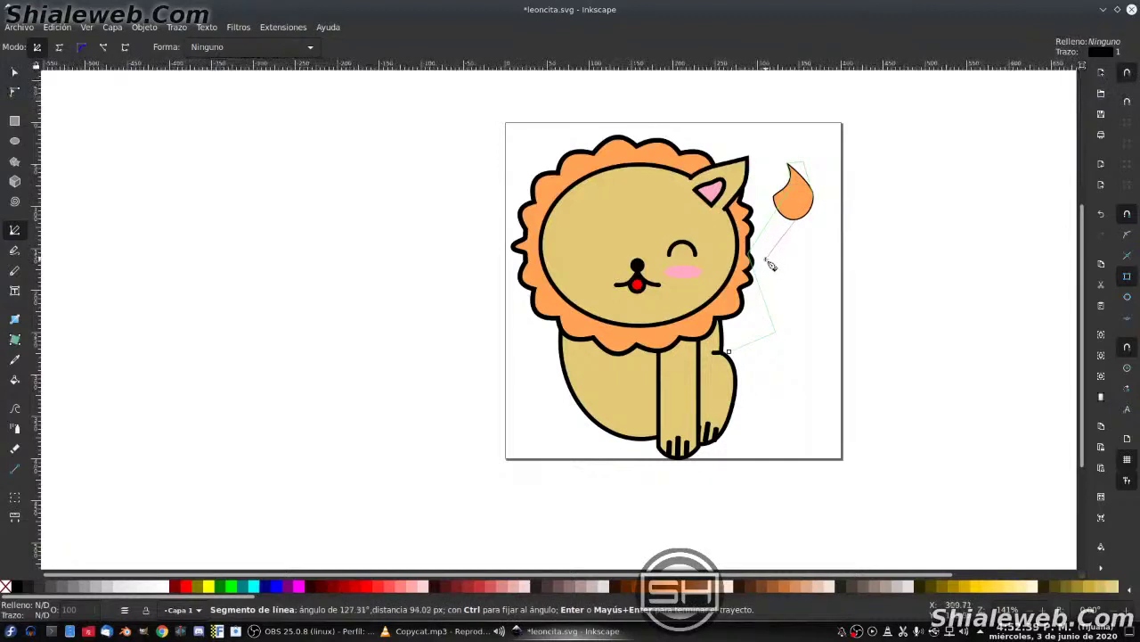
left_click(768, 260)
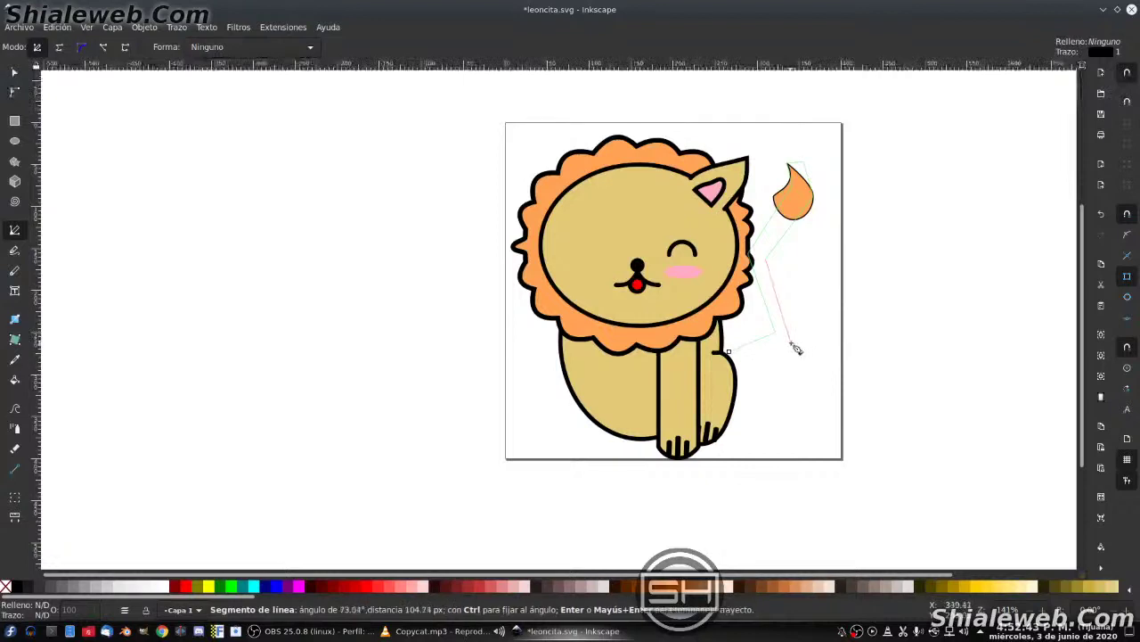
left_click(793, 342)
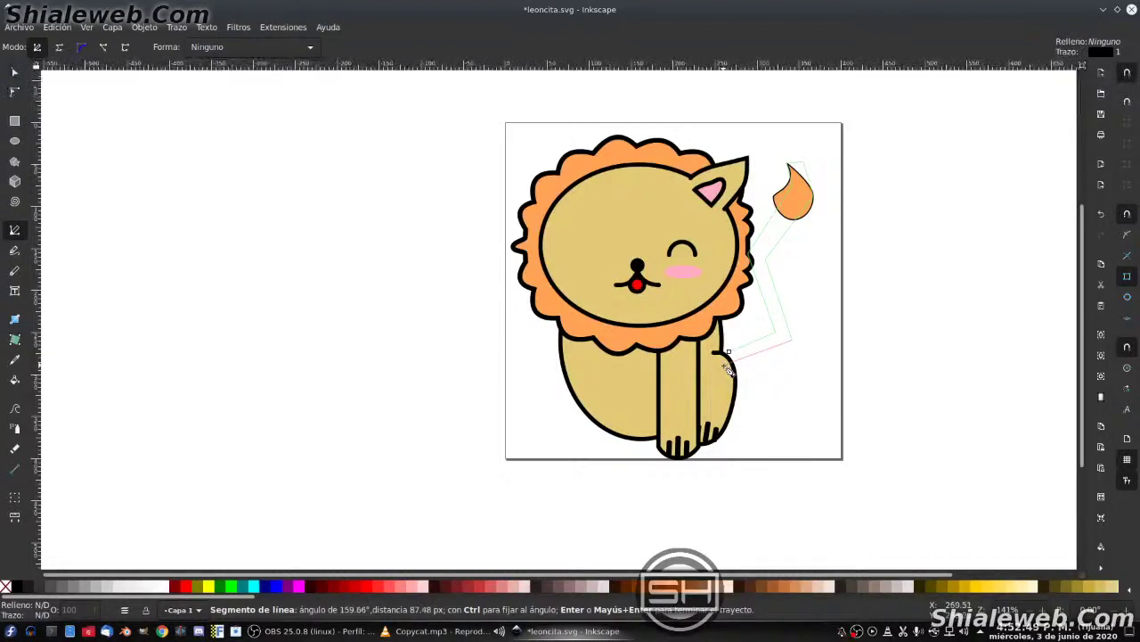
left_click(729, 359)
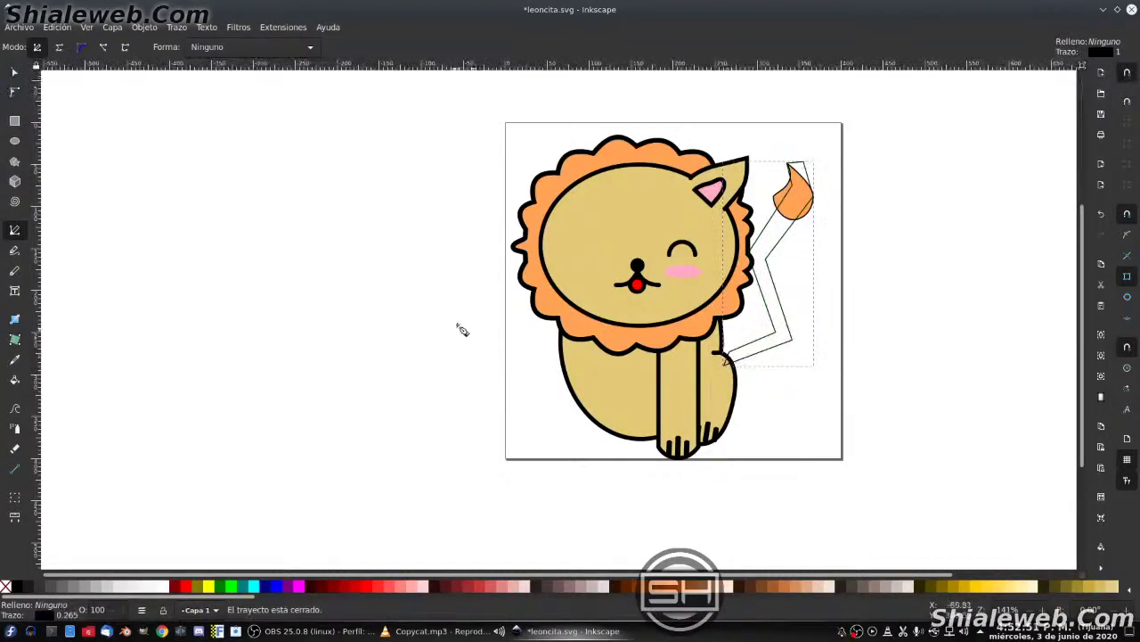
- Save, then convert the tail's middle corner nodes into smooth curves
key("ctrl+s")
scroll(463, 330, "right", 8)
scroll(466, 326, "up", 1)
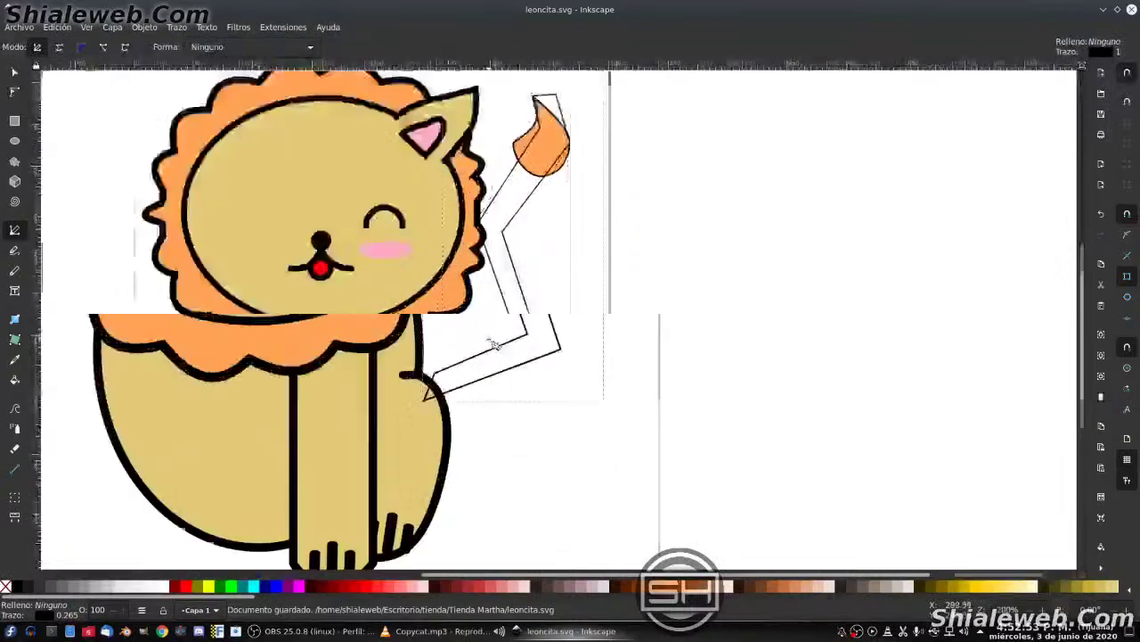
scroll(486, 338, "up", 1)
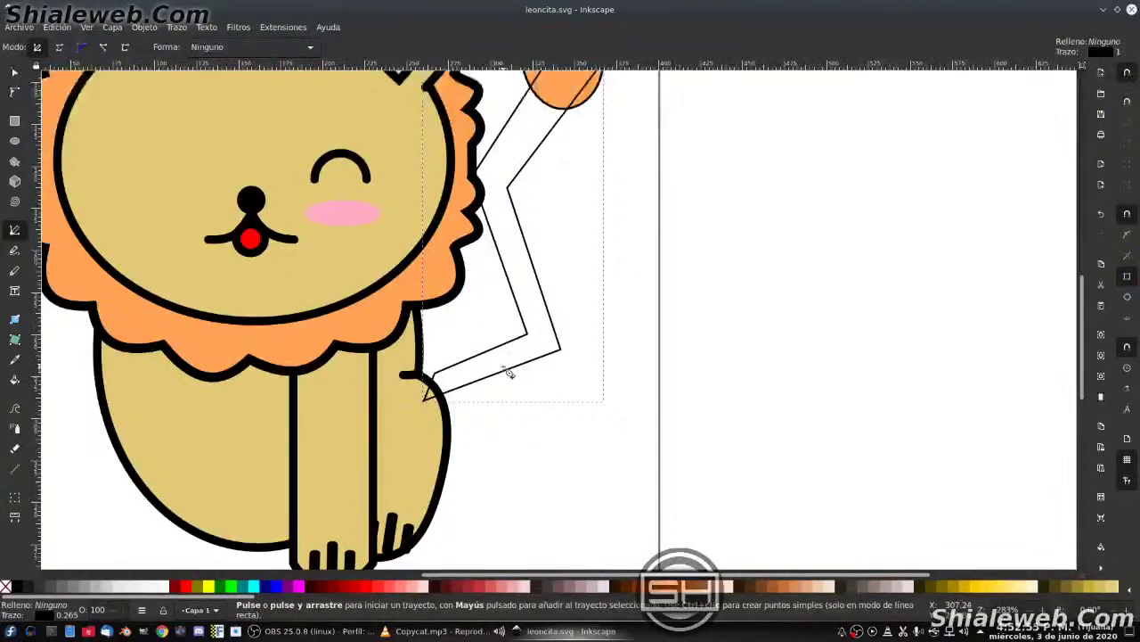
key("n")
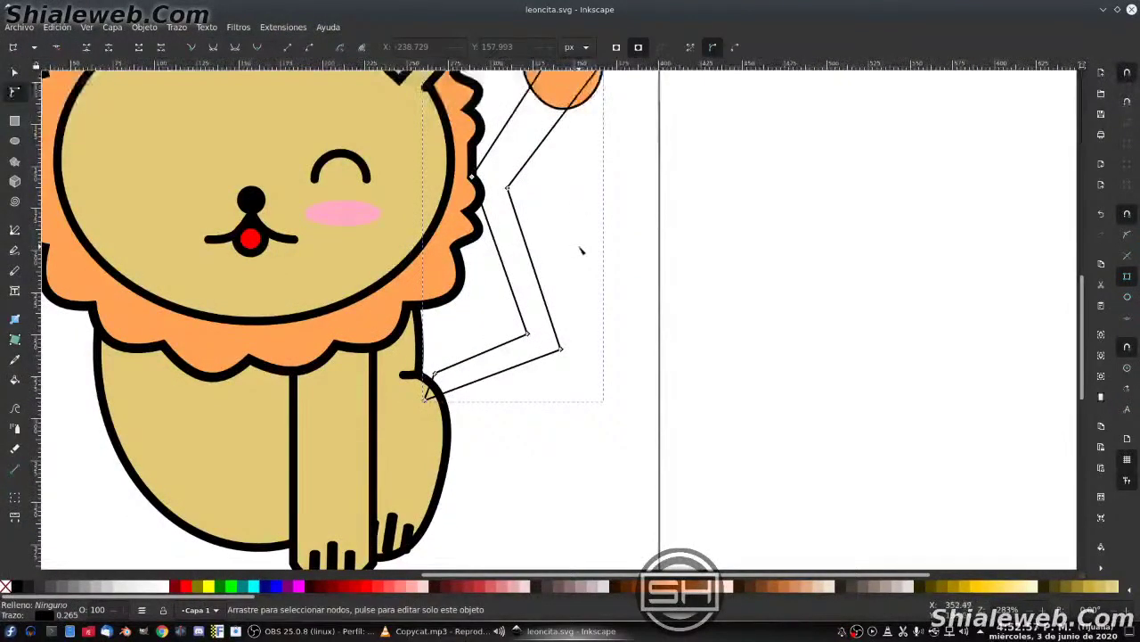
scroll(581, 250, "down", 1)
left_click_drag(660, 378, 498, 82)
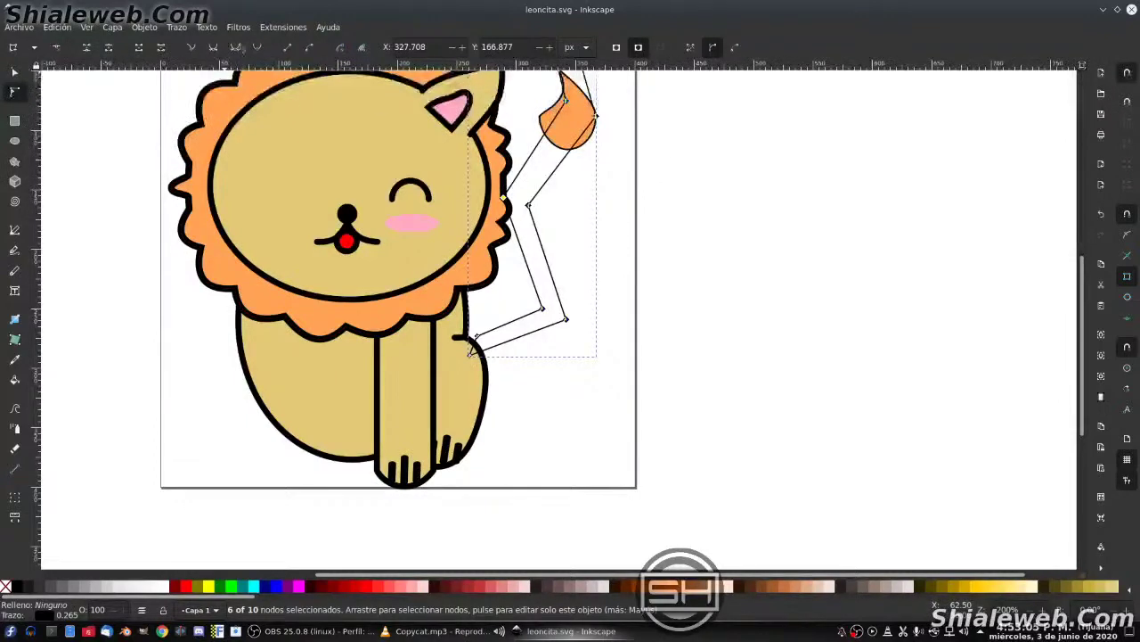
left_click(257, 49)
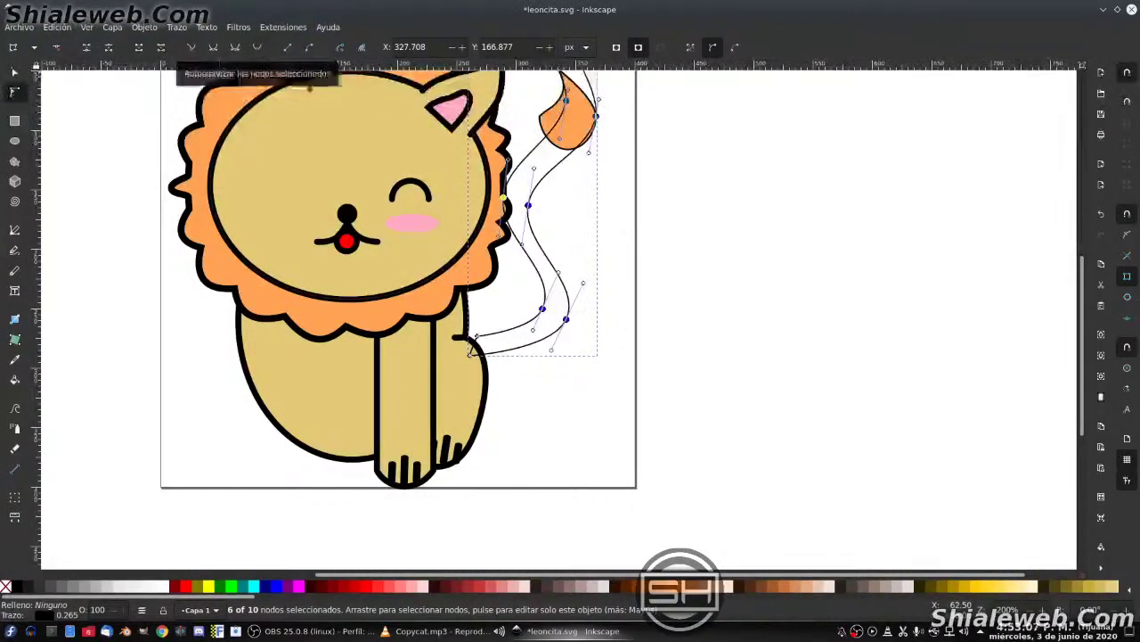
left_click_drag(591, 160, 538, 303)
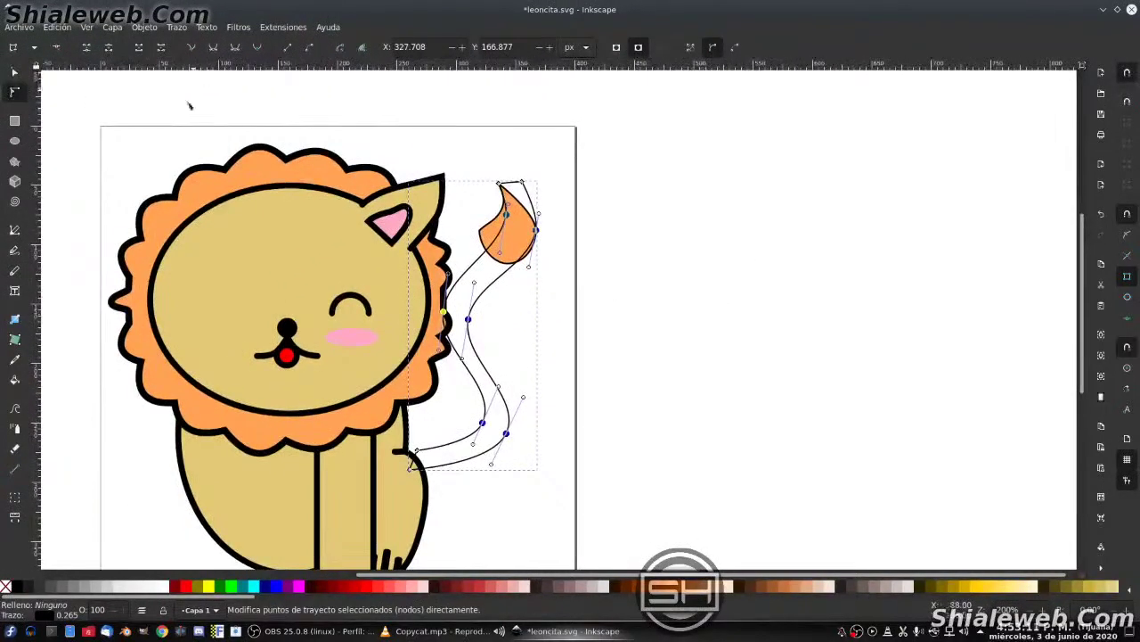
key("ctrl+z")
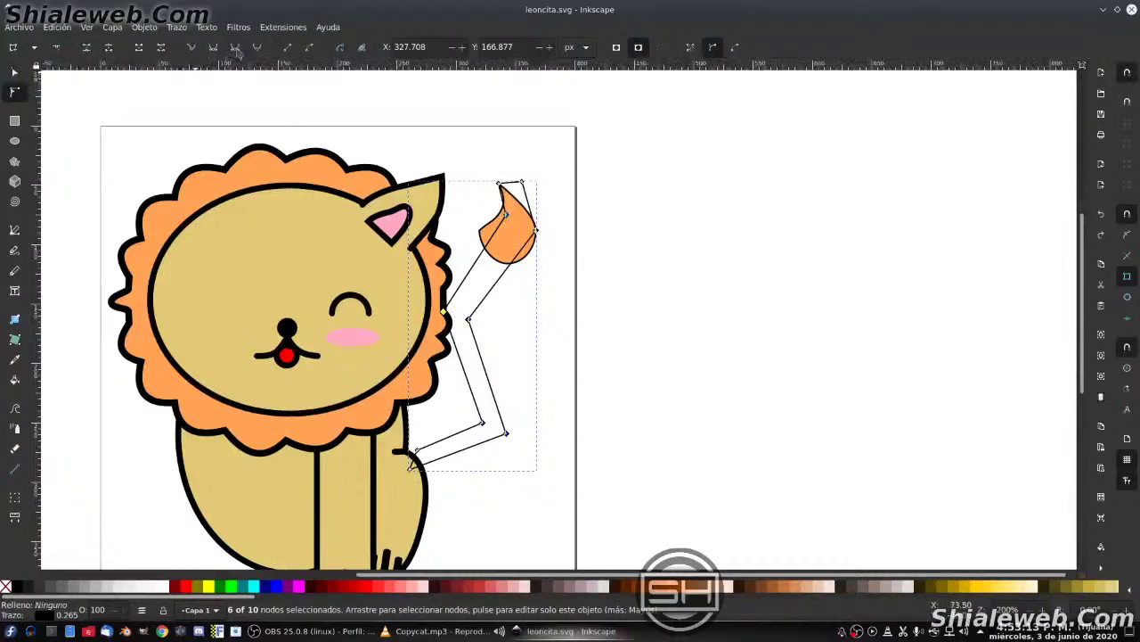
left_click(236, 47)
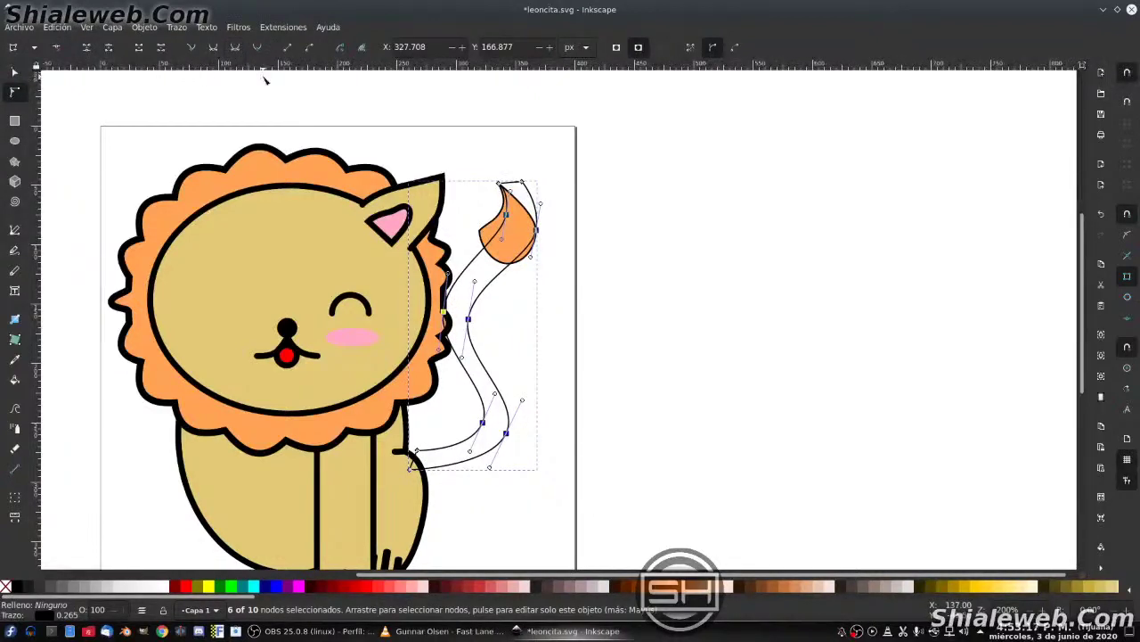
key("ctrl+z")
left_click(214, 47)
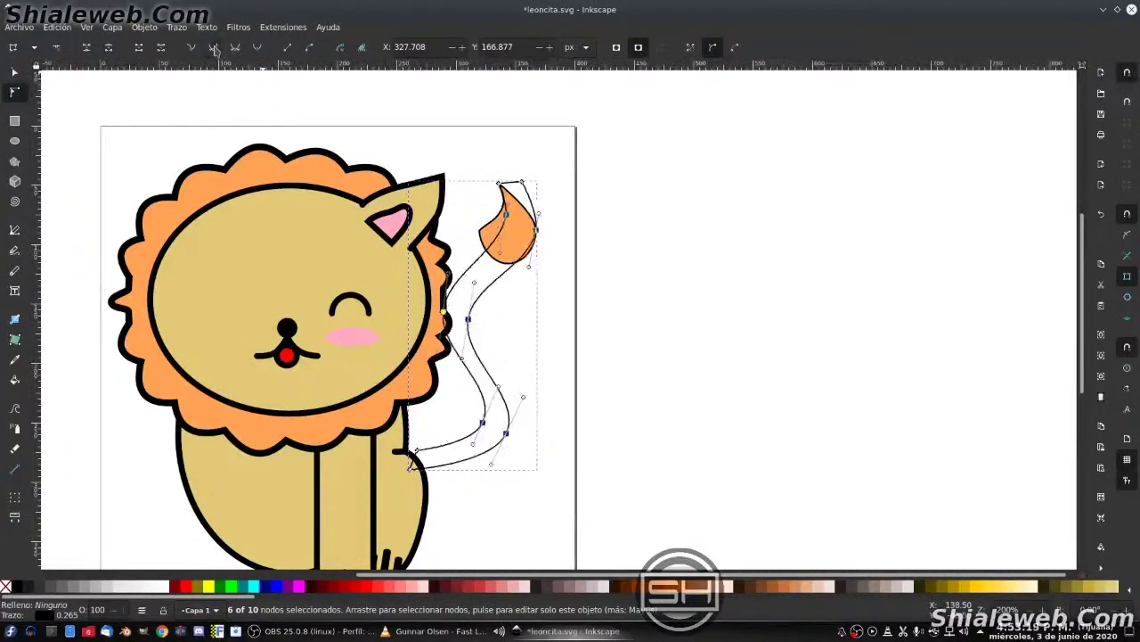
key("Escape")
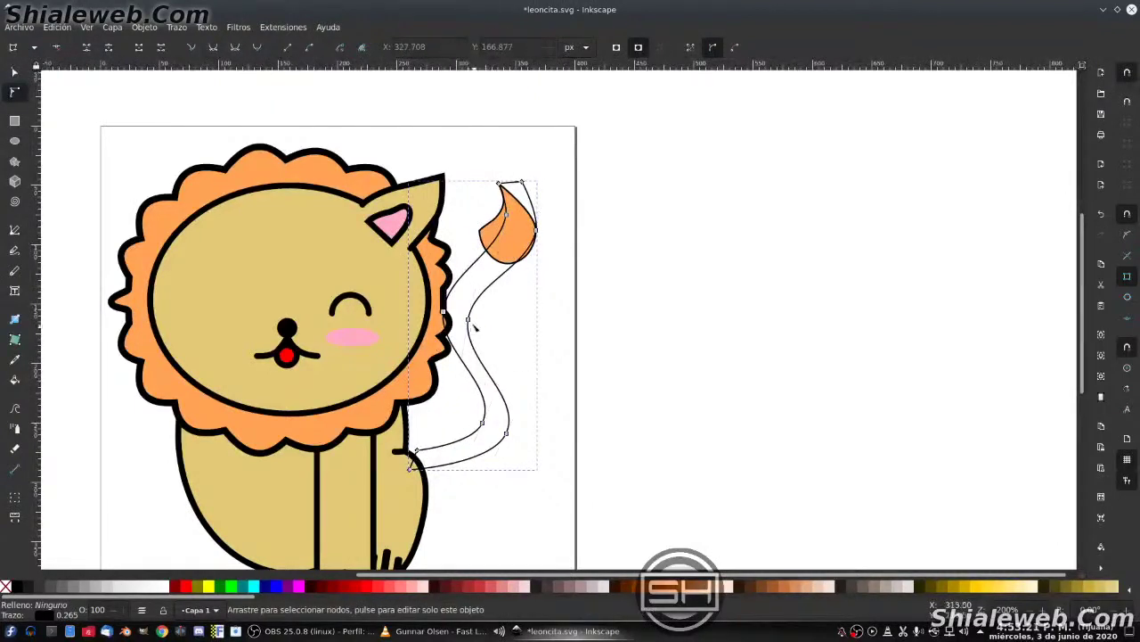
- Reshape the tail tip and upper curve, then fill the tail with the lion's tan colour
left_click_drag(535, 231, 523, 224)
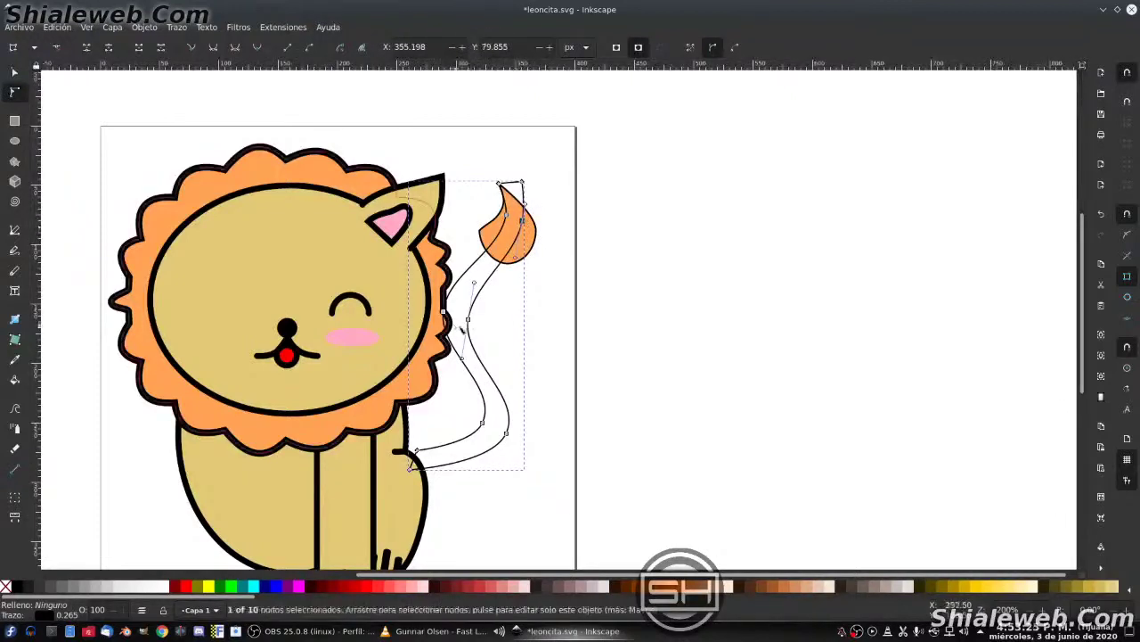
left_click_drag(468, 318, 462, 309)
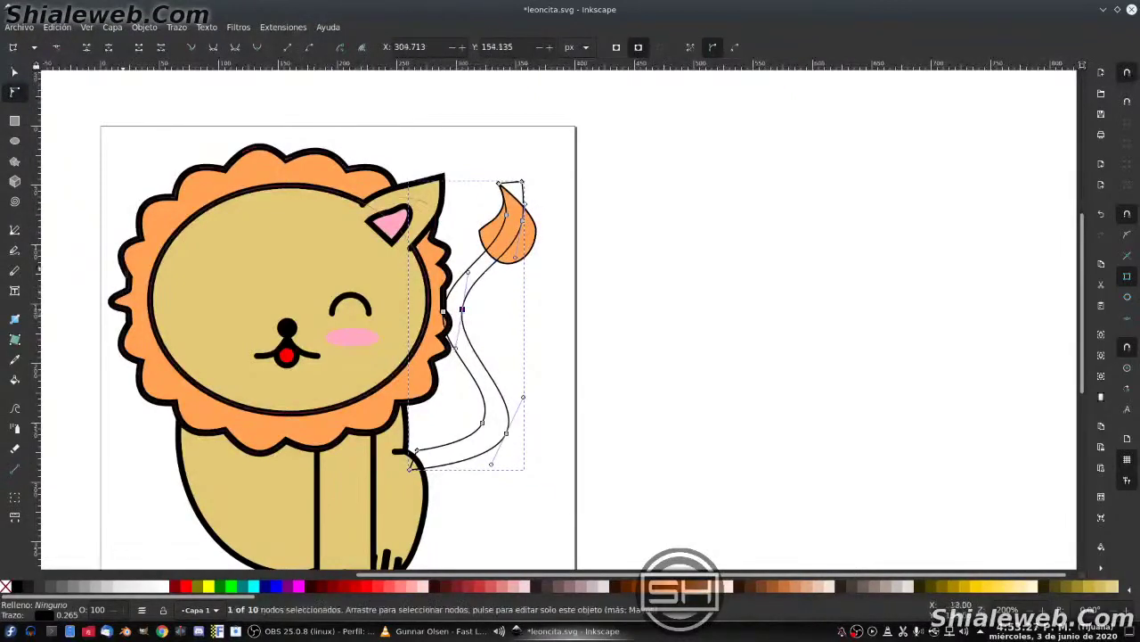
left_click(15, 359)
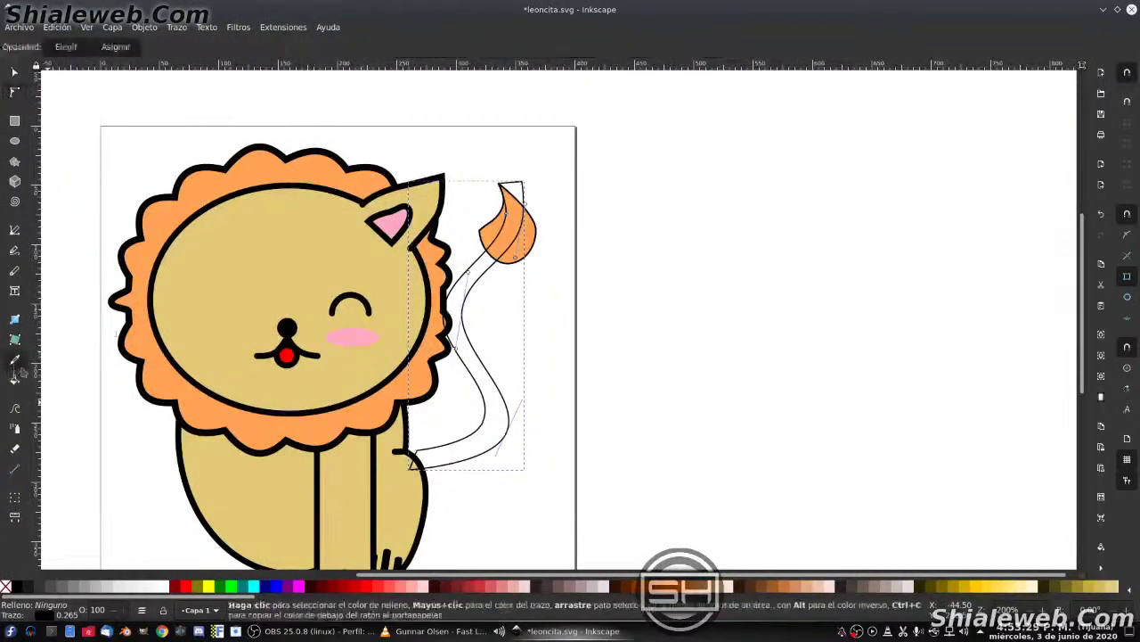
left_click(232, 289)
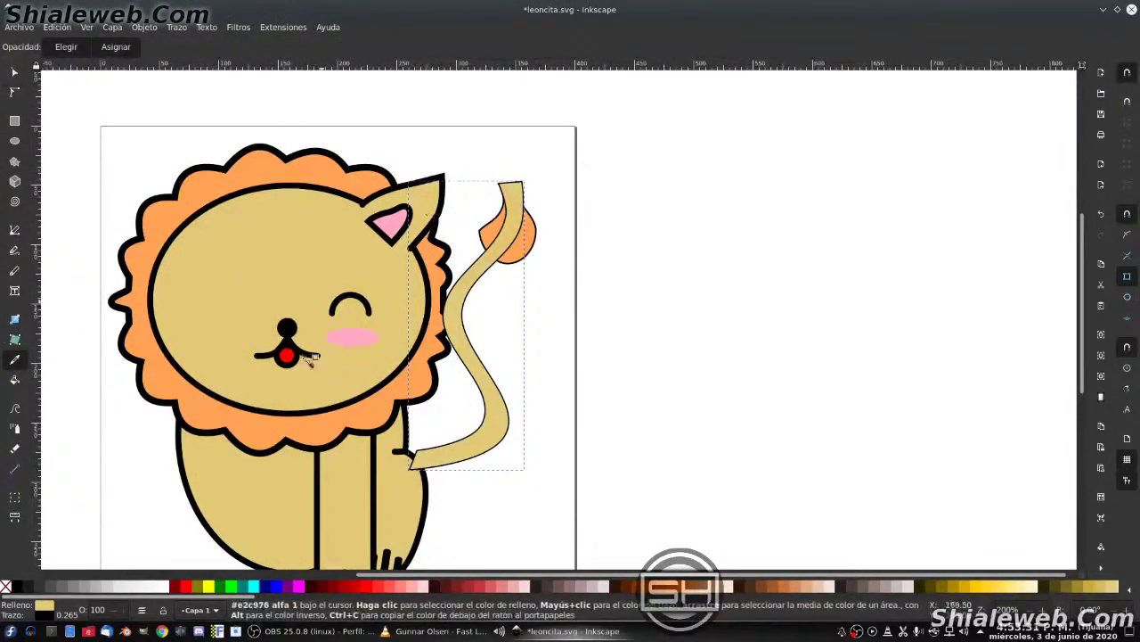
- Fine-tune the tail's base, lower curve and tip nodes into a smooth S-curve
key("n")
left_click_drag(413, 453, 409, 457)
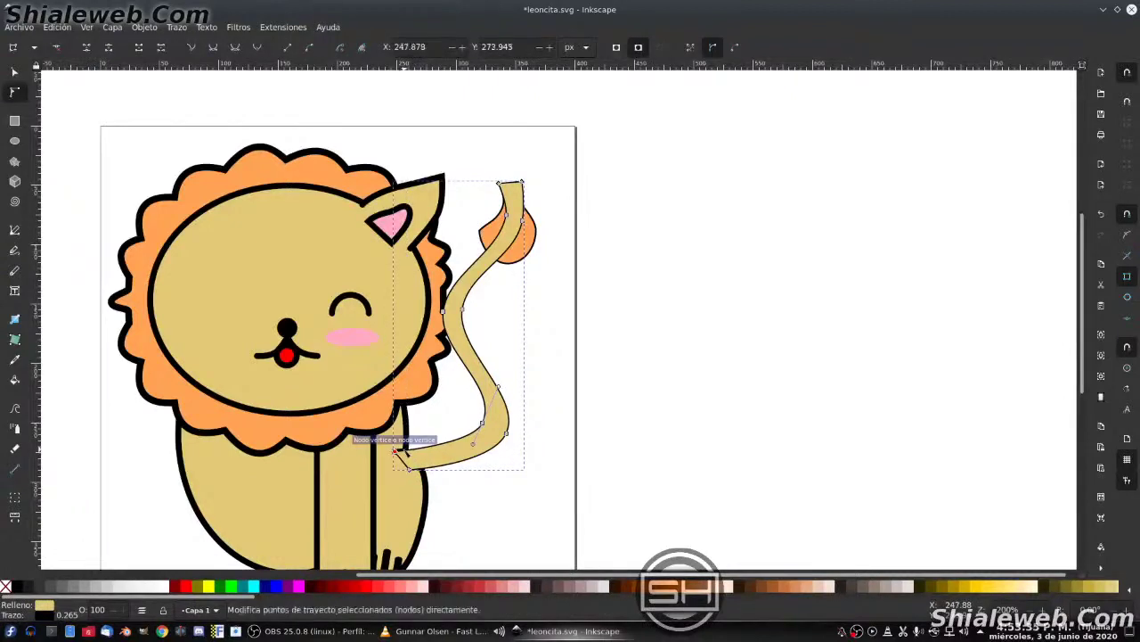
key("s")
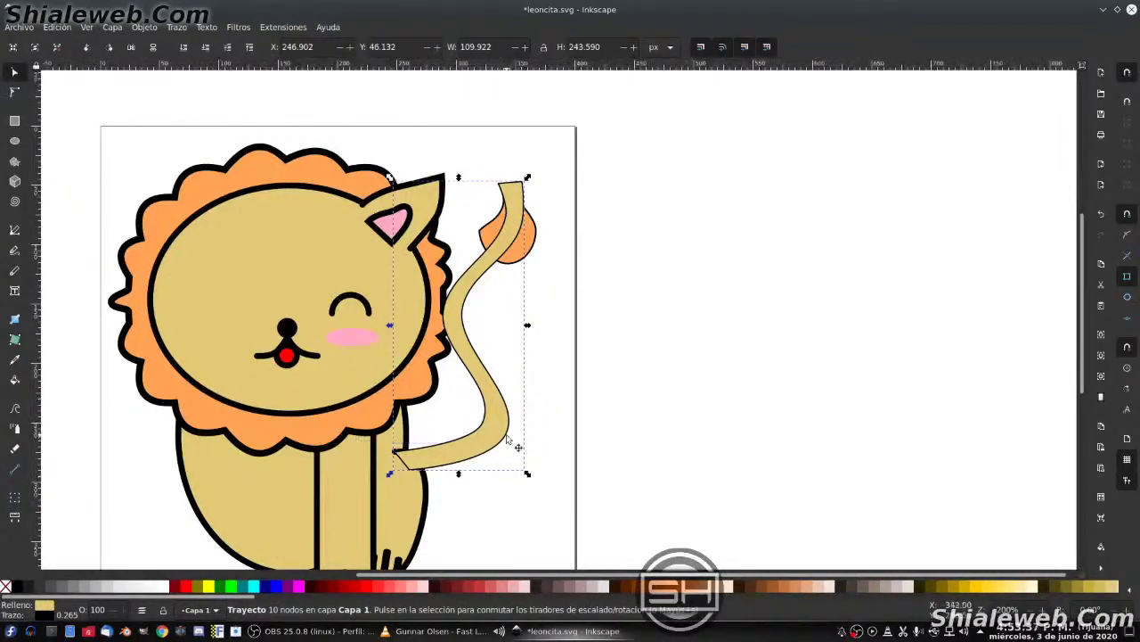
key("n")
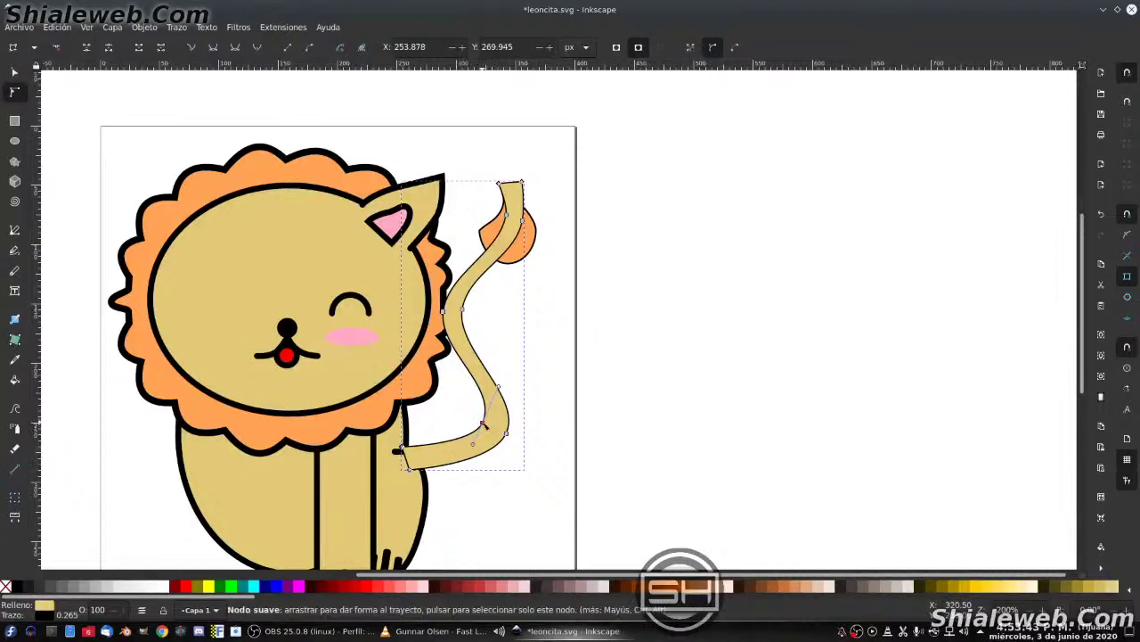
left_click_drag(484, 425, 487, 429)
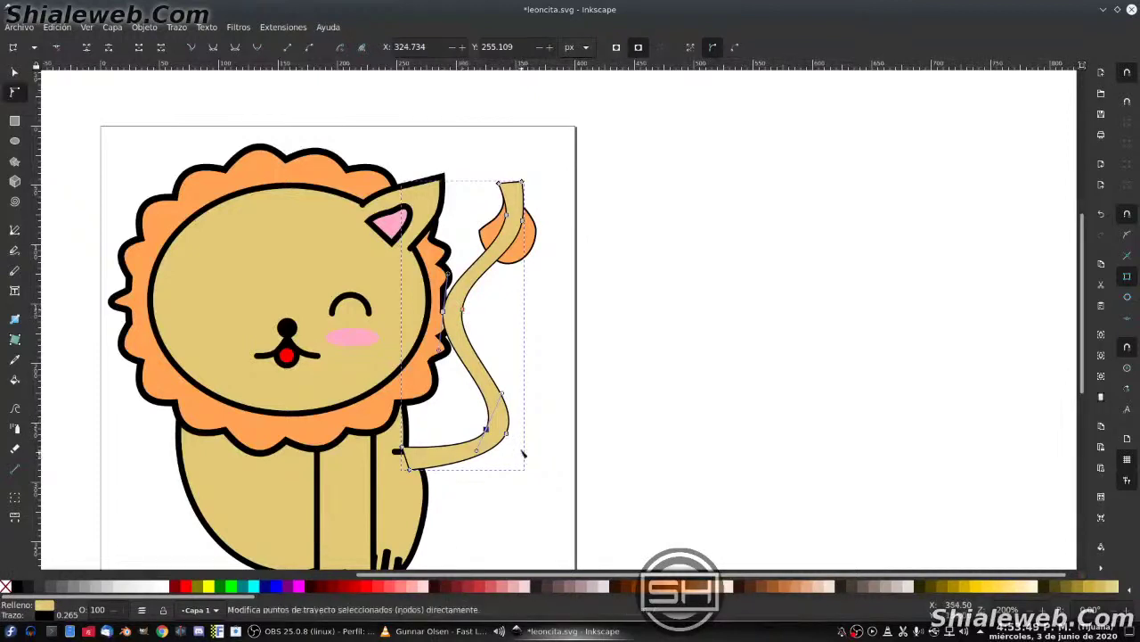
left_click_drag(507, 438, 501, 440)
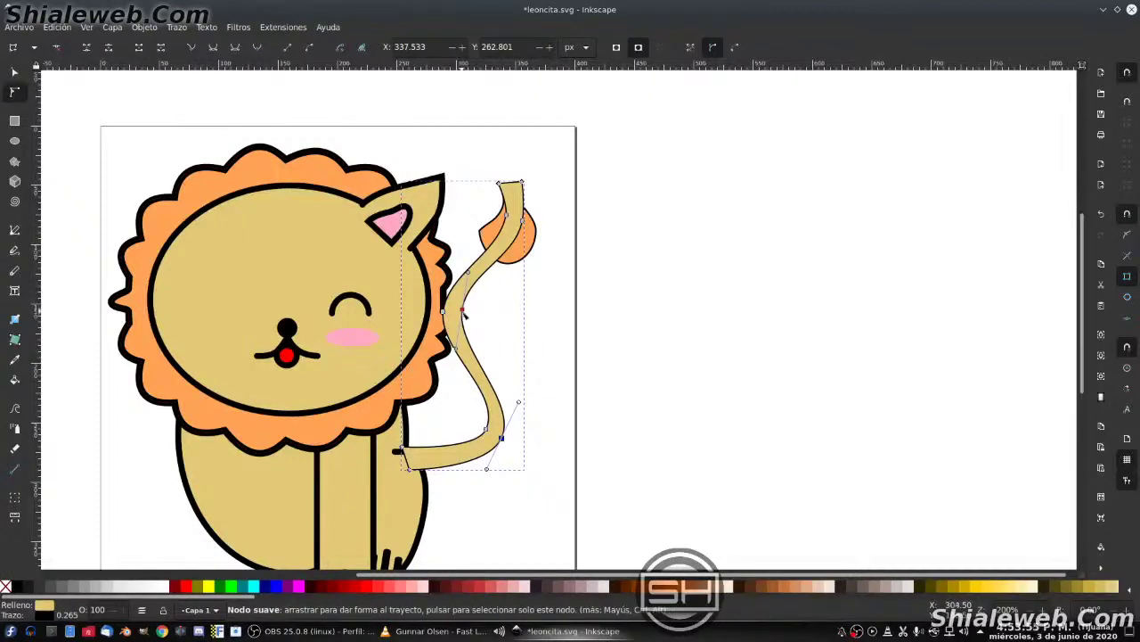
left_click_drag(463, 311, 458, 312)
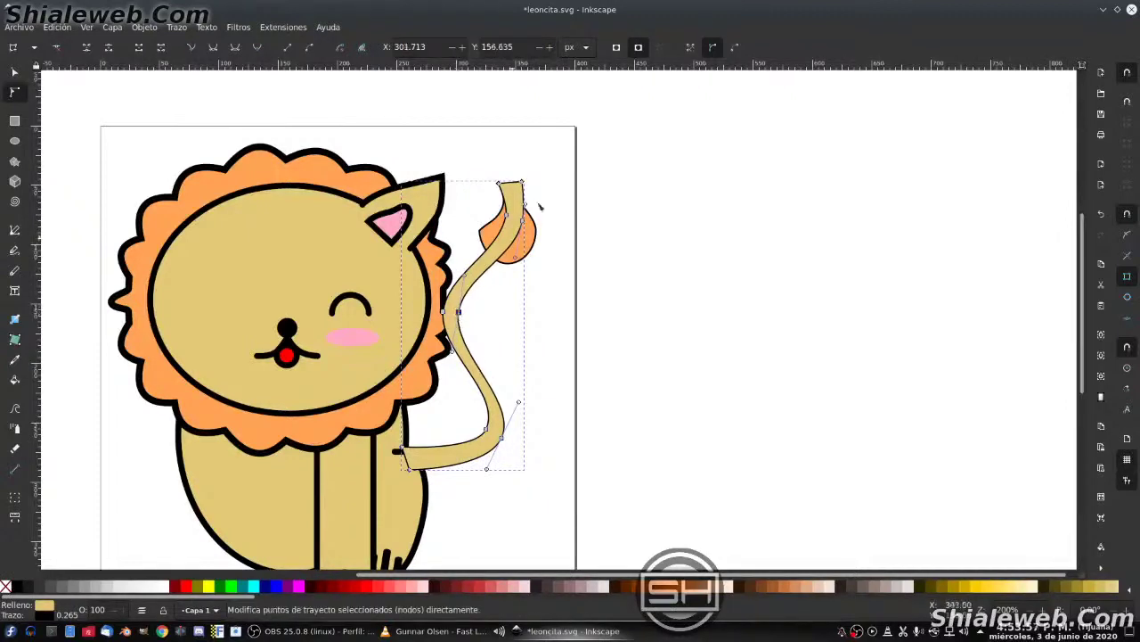
mouse_move(524, 224)
left_mouse_down()
mouse_move(499, 182)
mouse_move(539, 185)
left_mouse_up()
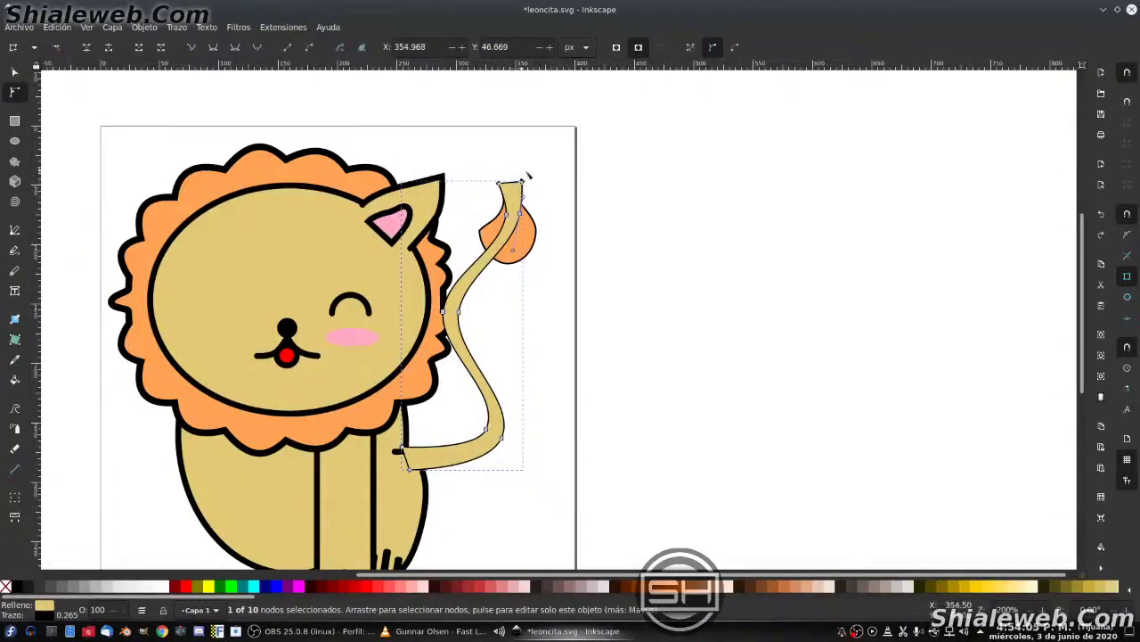
key("Left")
key("Left")
key("Left")
key("Left")
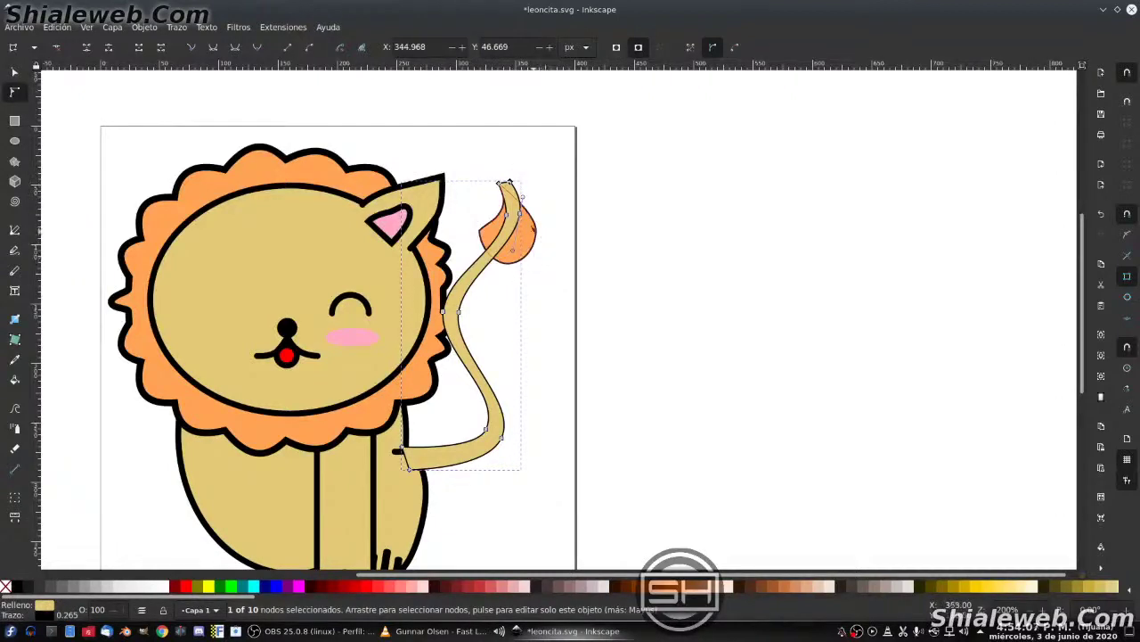
- Move and slightly rotate the orange tuft onto the tail tip, then select tuft and tail together
key("s")
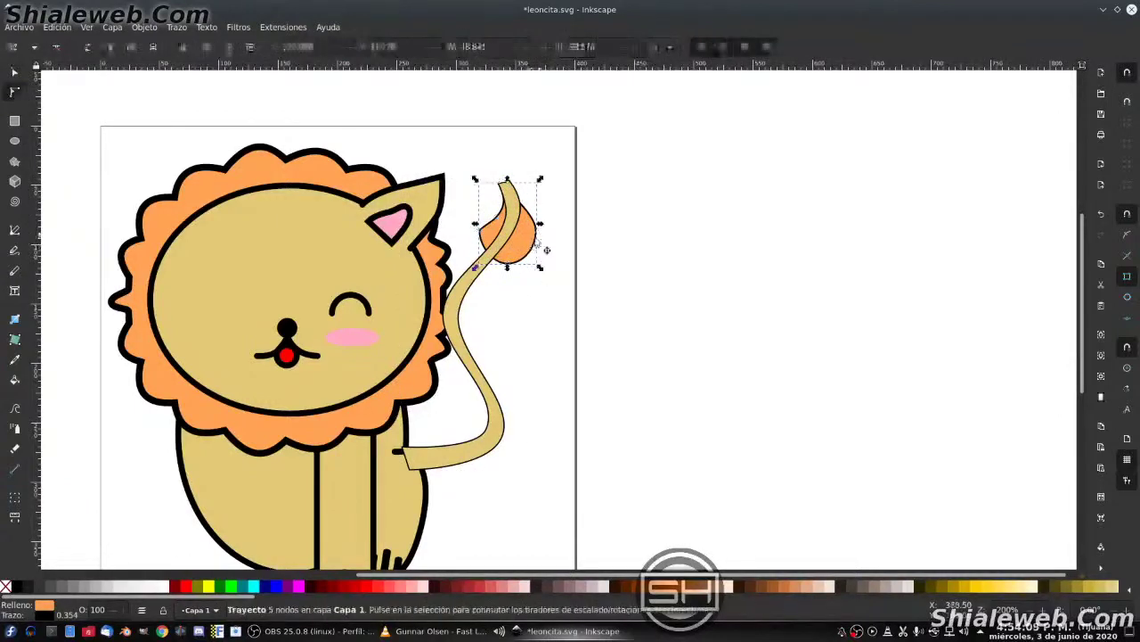
left_click(522, 201)
left_click_drag(522, 202, 514, 172)
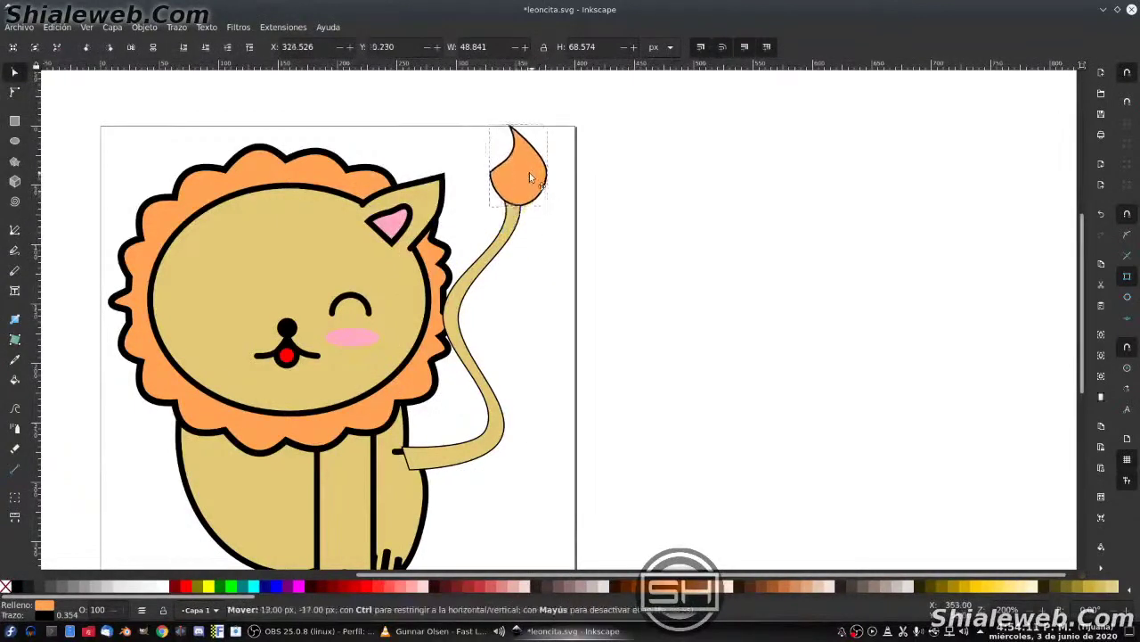
left_click(514, 167)
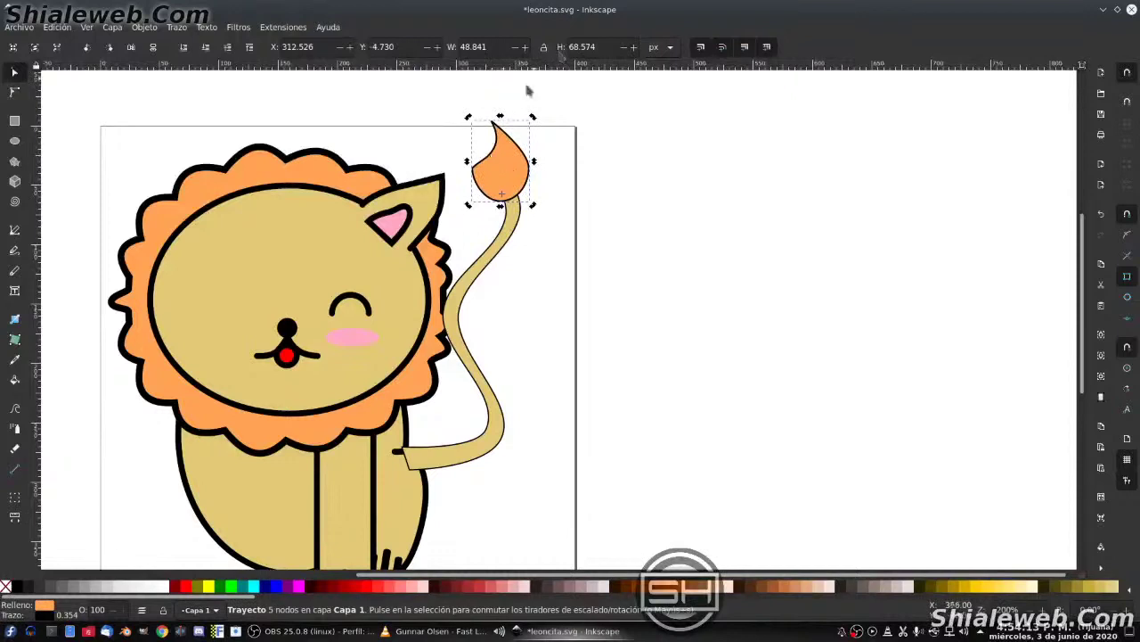
mouse_move(467, 117)
left_mouse_down()
mouse_move(452, 156)
mouse_move(484, 187)
left_mouse_up()
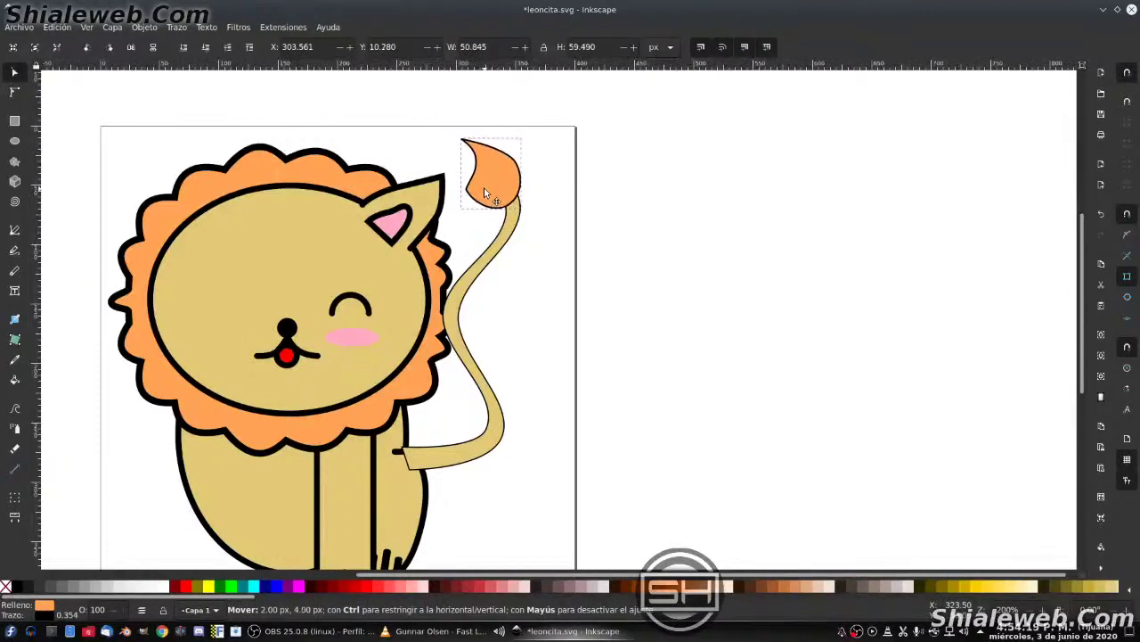
left_click(487, 408)
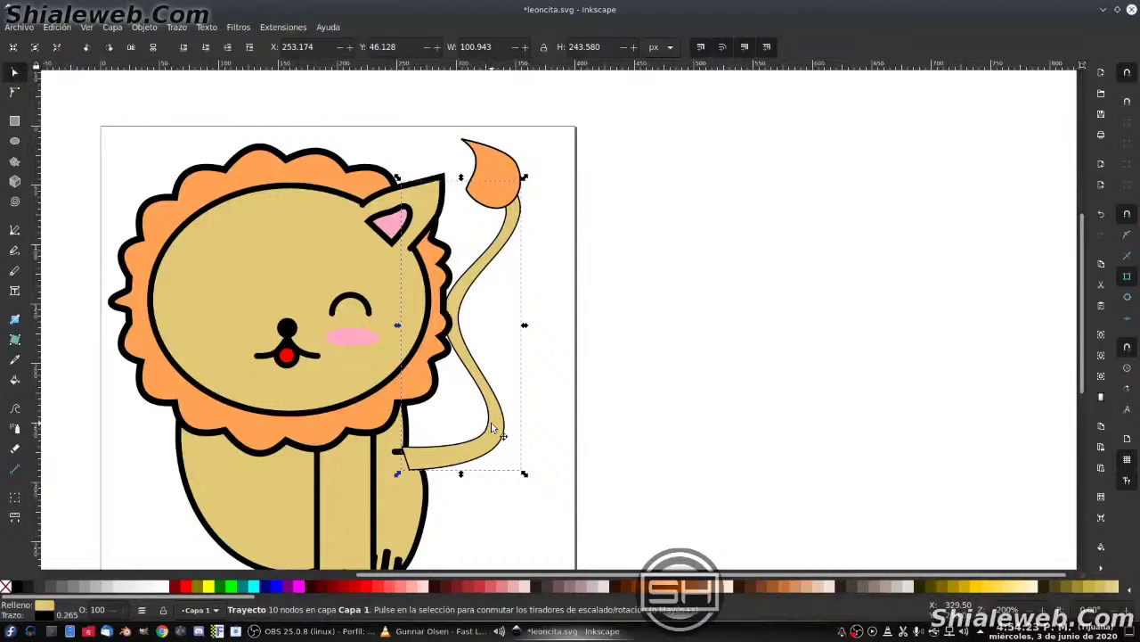
left_click(510, 184, "shift")
- Group the tail with its tuft and give the group a 5 px outline
key("ctrl+g")
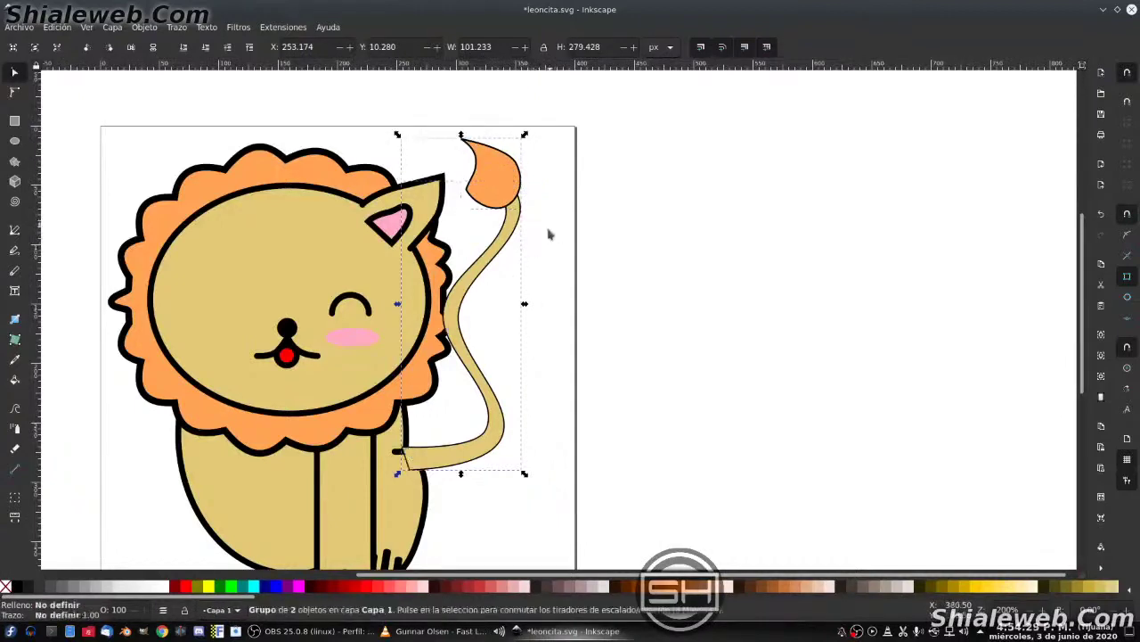
key("ctrl+shift+f")
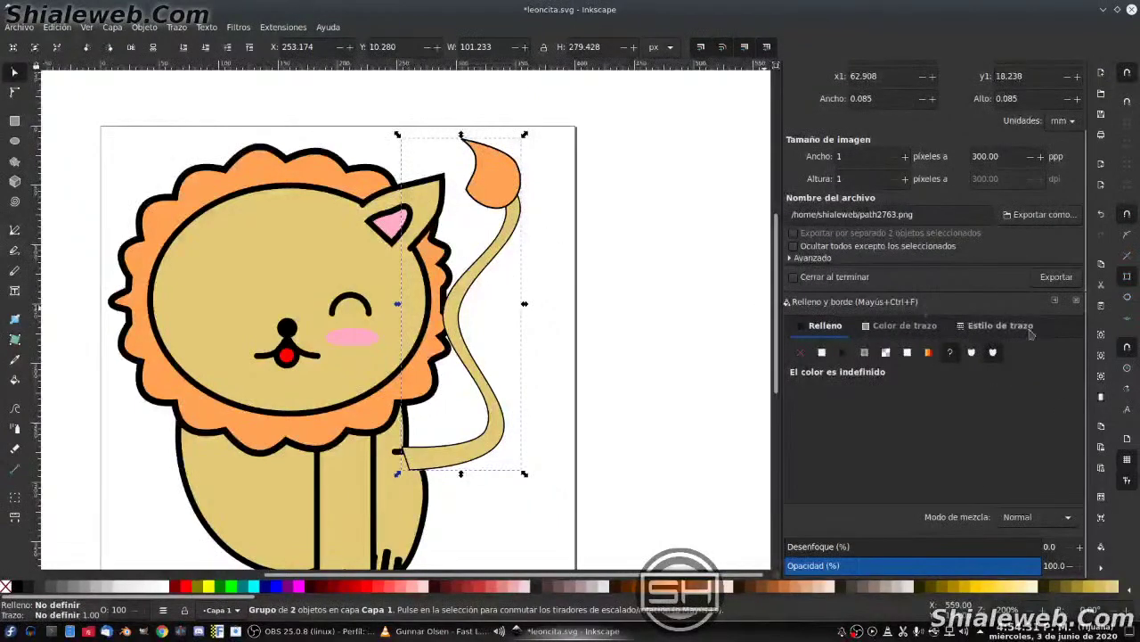
left_click(1020, 329)
type("5")
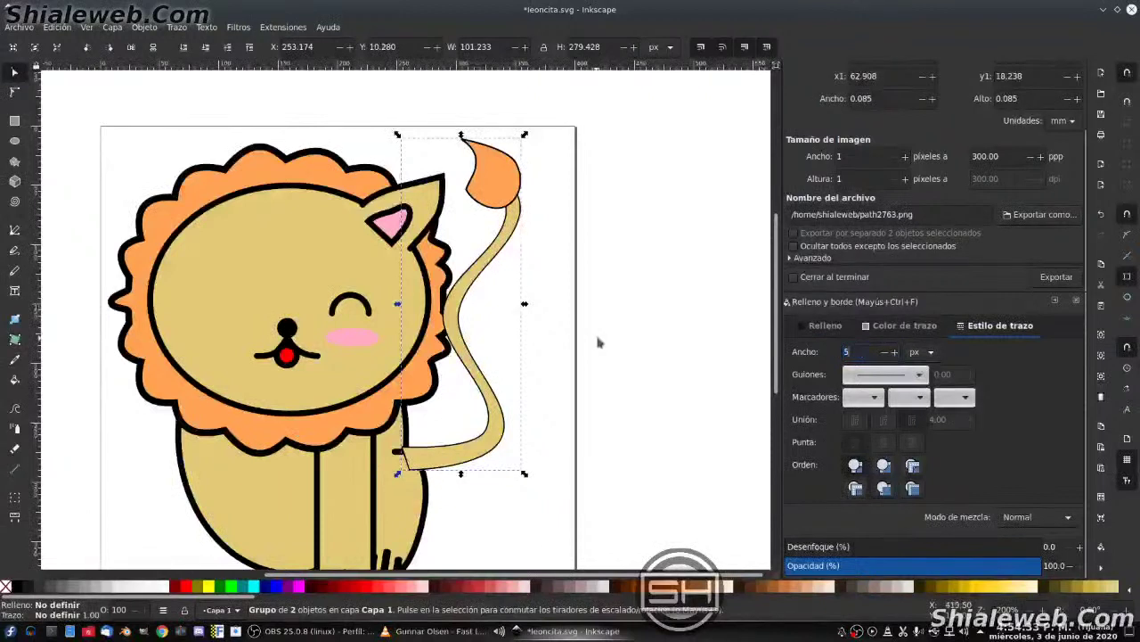
key("Return")
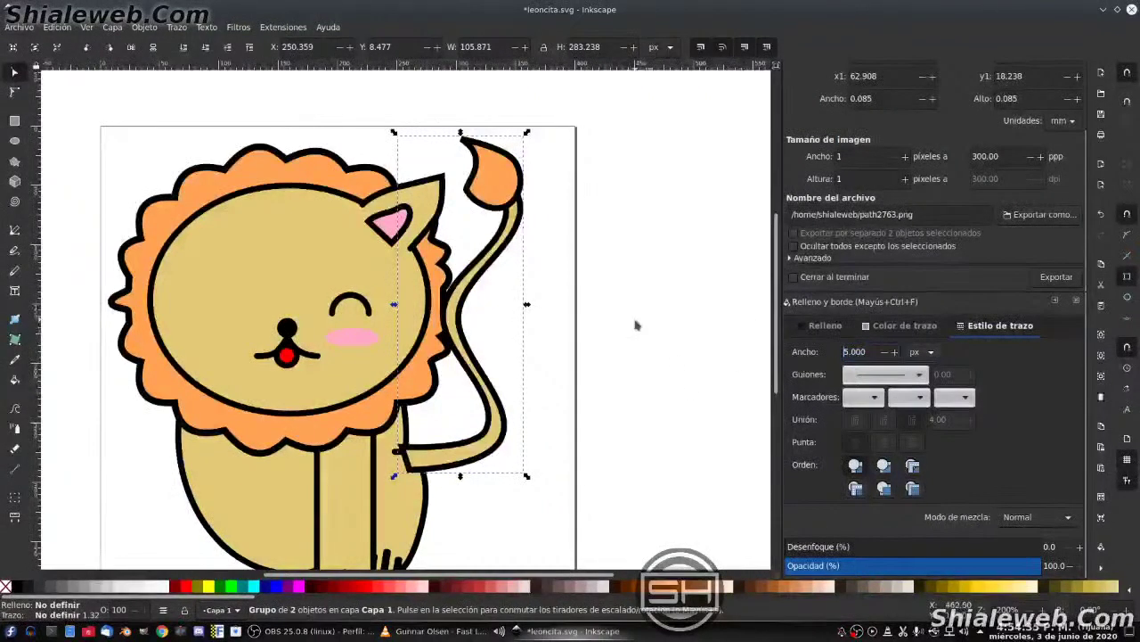
type("0")
key("Return")
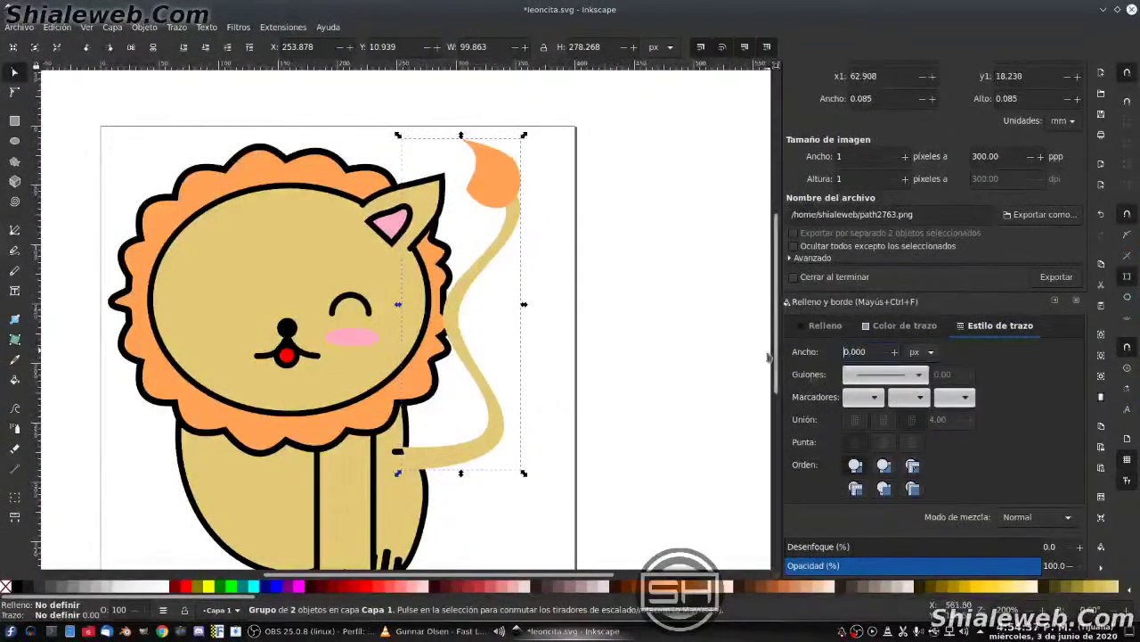
type("5")
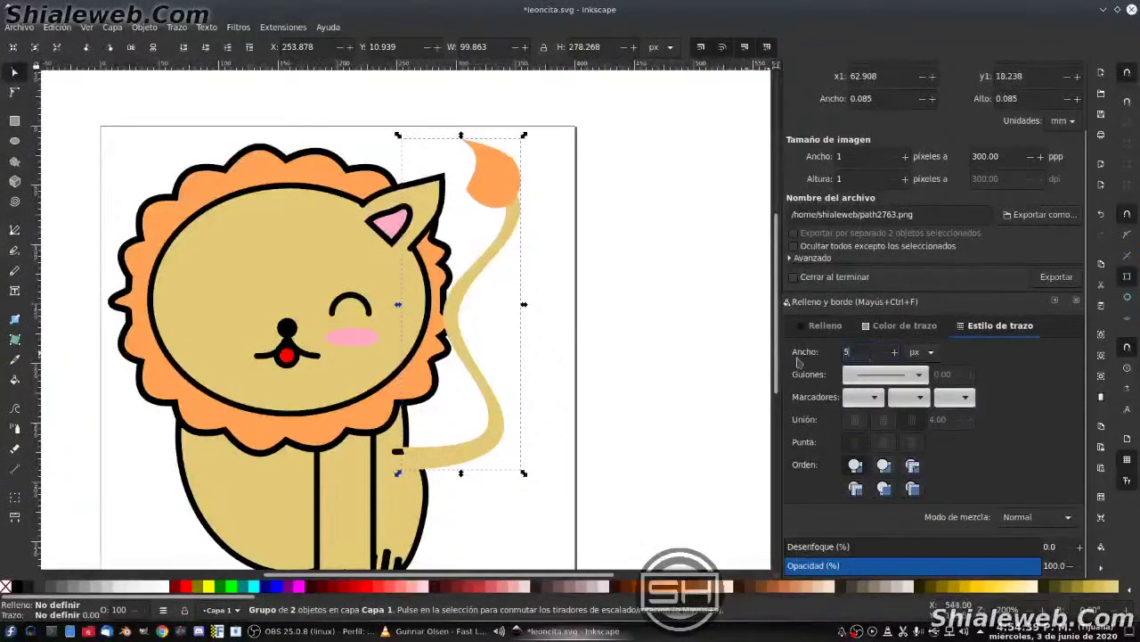
key("Return")
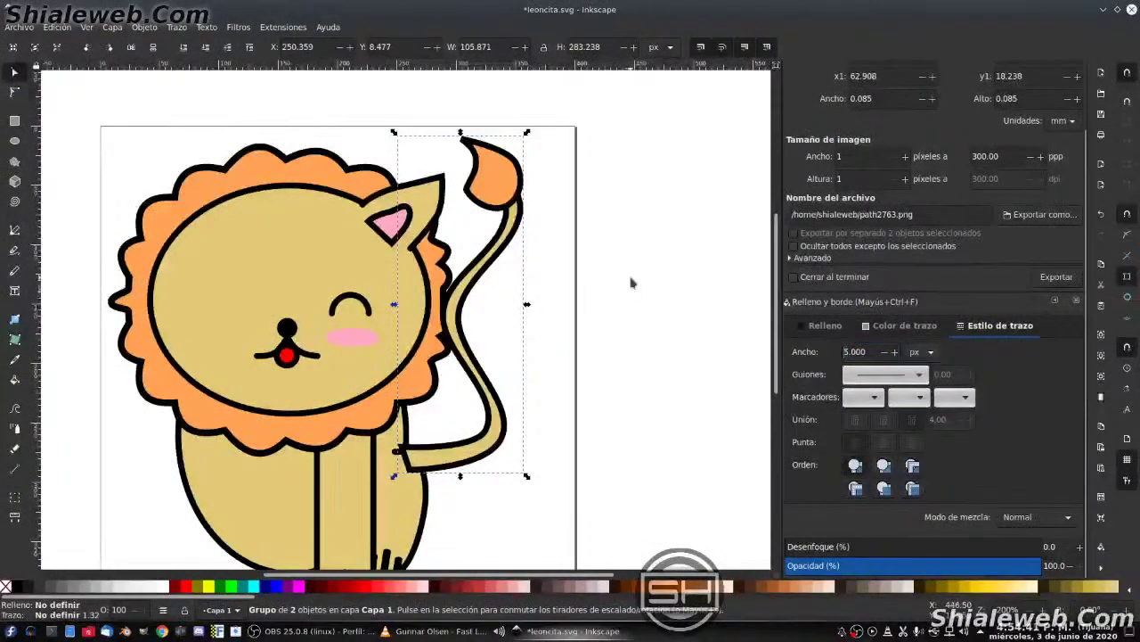
- Nudge the tail group down against the body and start rotating it clockwise
left_click(631, 282)
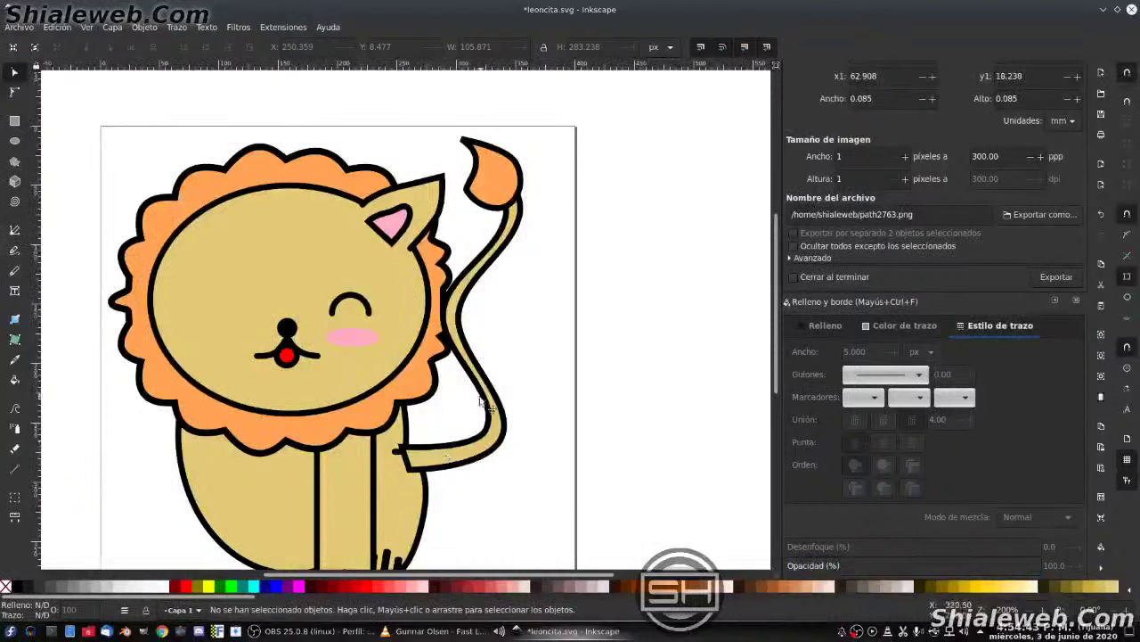
left_click_drag(483, 402, 494, 408)
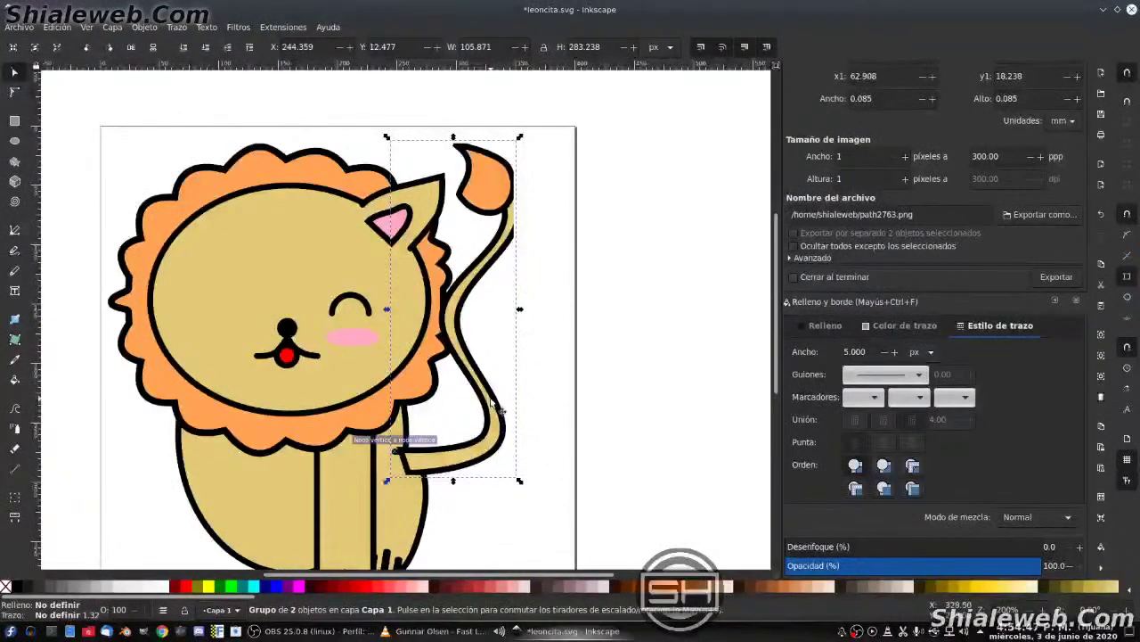
left_click_drag(497, 408, 494, 405)
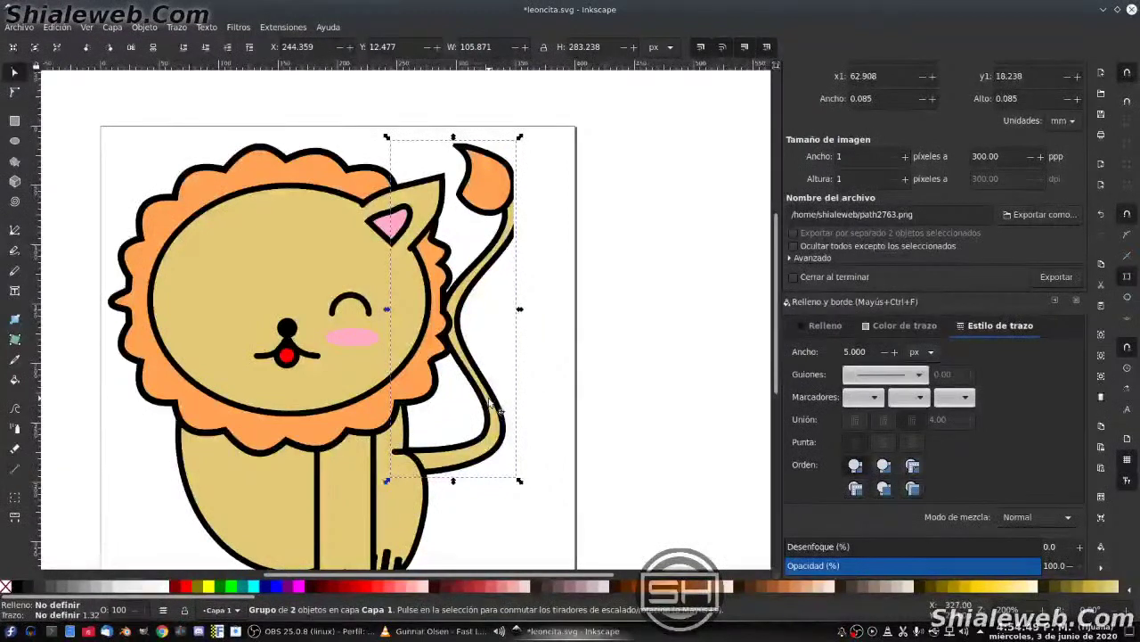
key("Down")
key("Down")
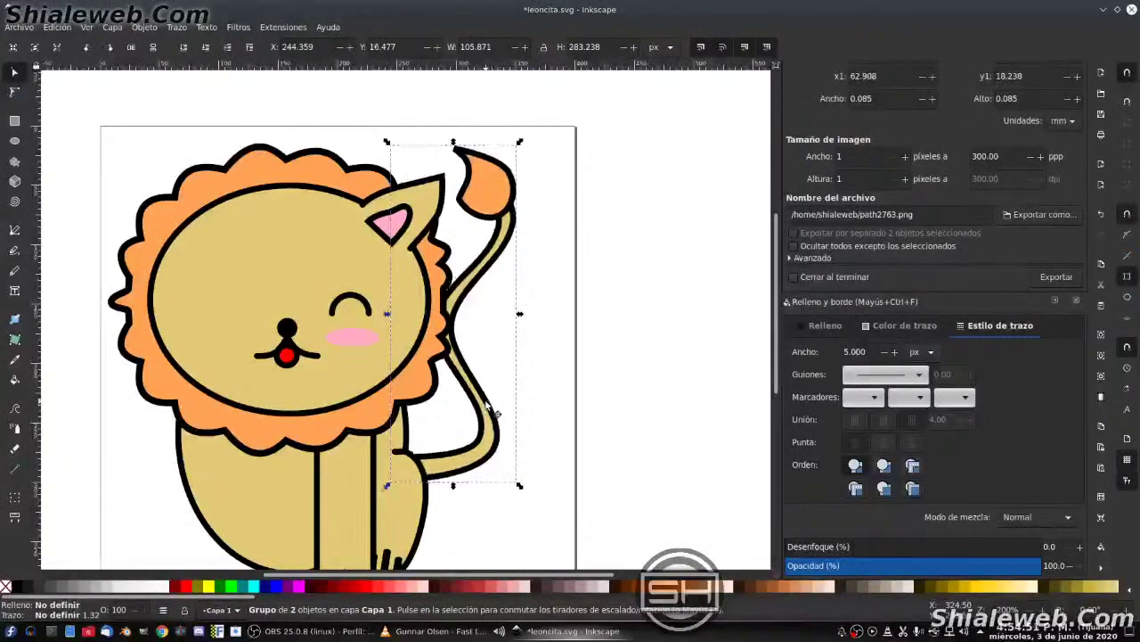
key("Down")
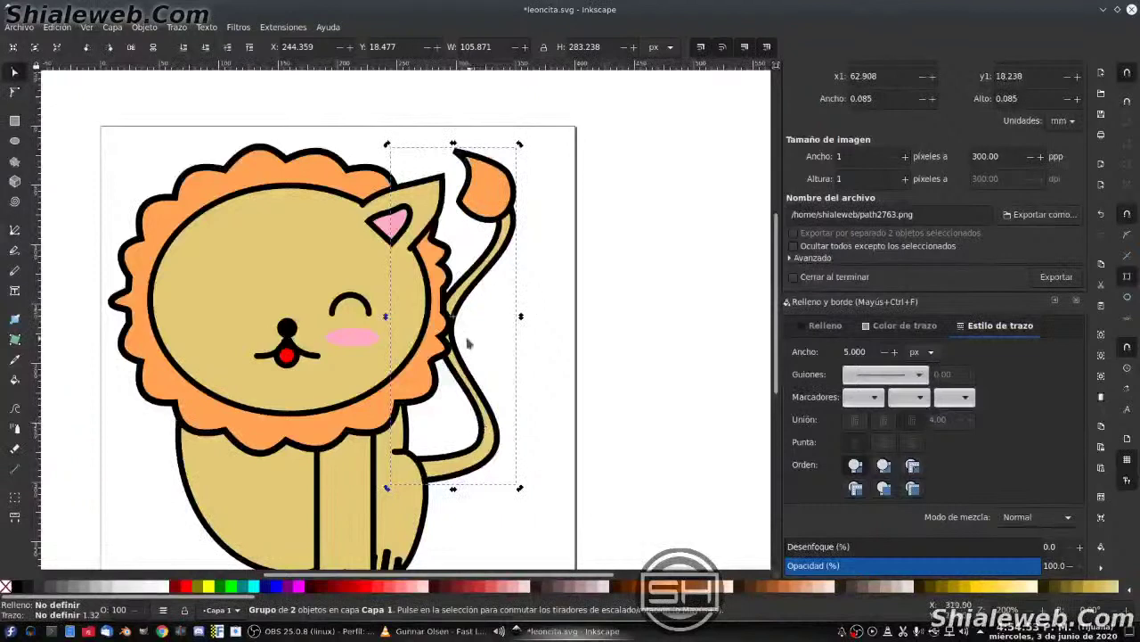
mouse_move(455, 345)
left_mouse_down()
mouse_move(406, 464)
mouse_move(417, 480)
left_mouse_up()
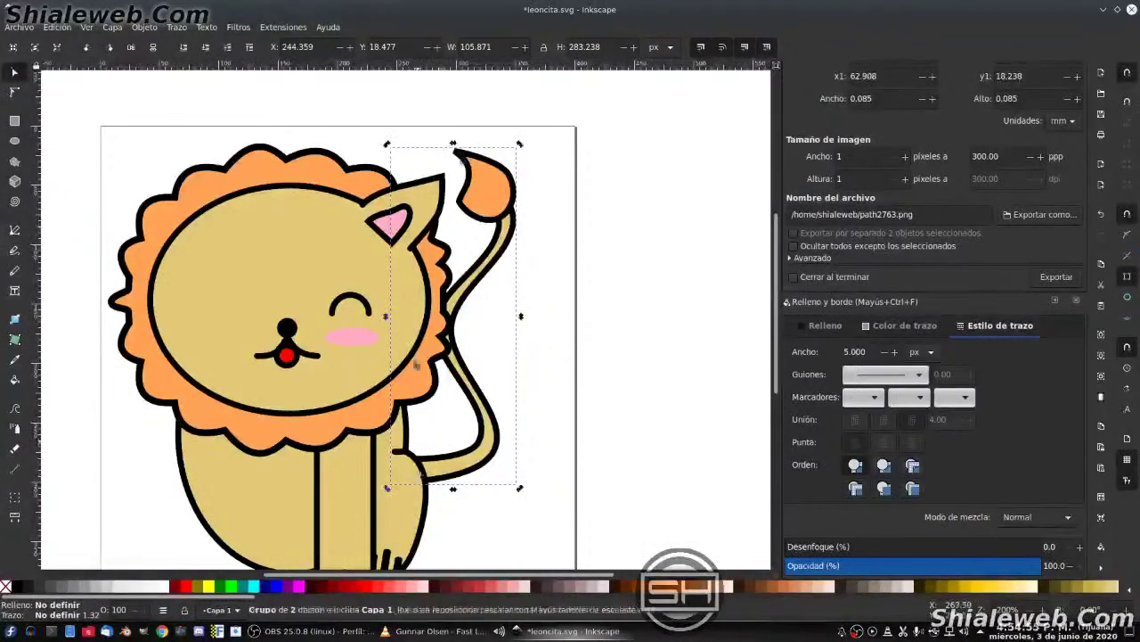
left_click_drag(520, 145, 637, 209)
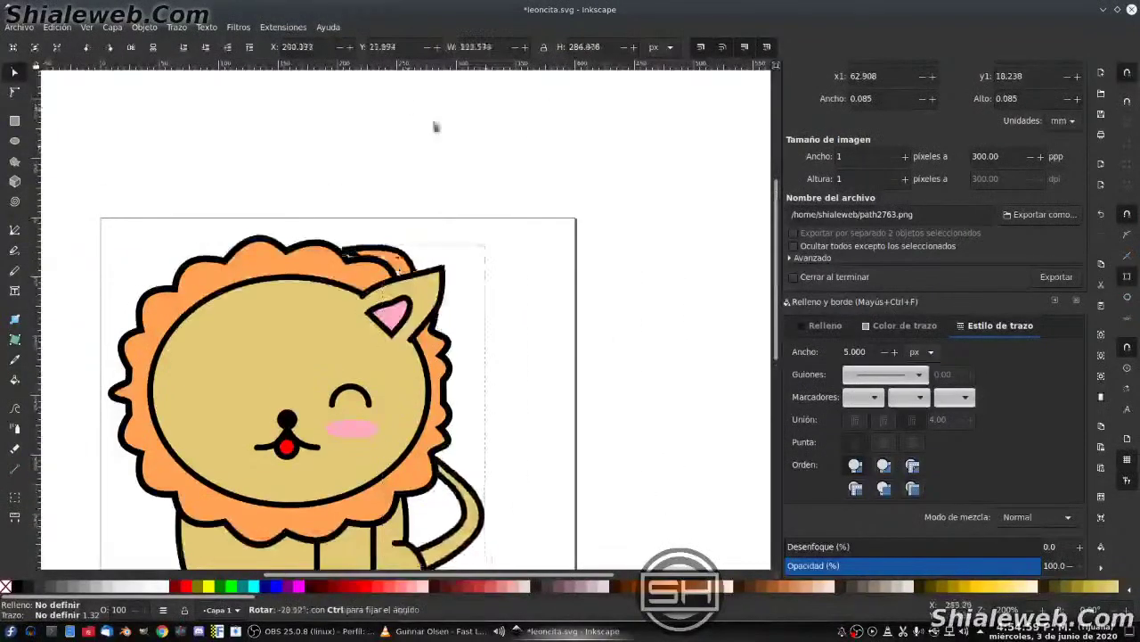
- Rotate the tail group upright behind the lion's back and save leoncita.svg
left_click_drag(637, 209, 489, 241)
scroll(489, 241, "down", 3)
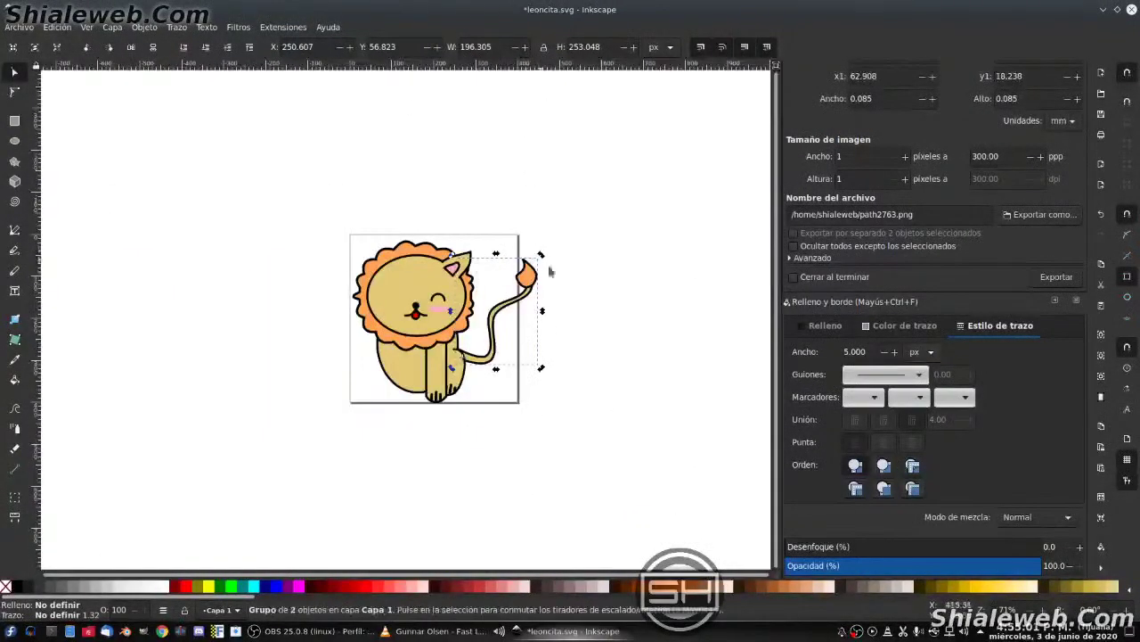
mouse_move(549, 268)
left_mouse_down()
mouse_move(559, 285)
mouse_move(490, 207)
left_mouse_up()
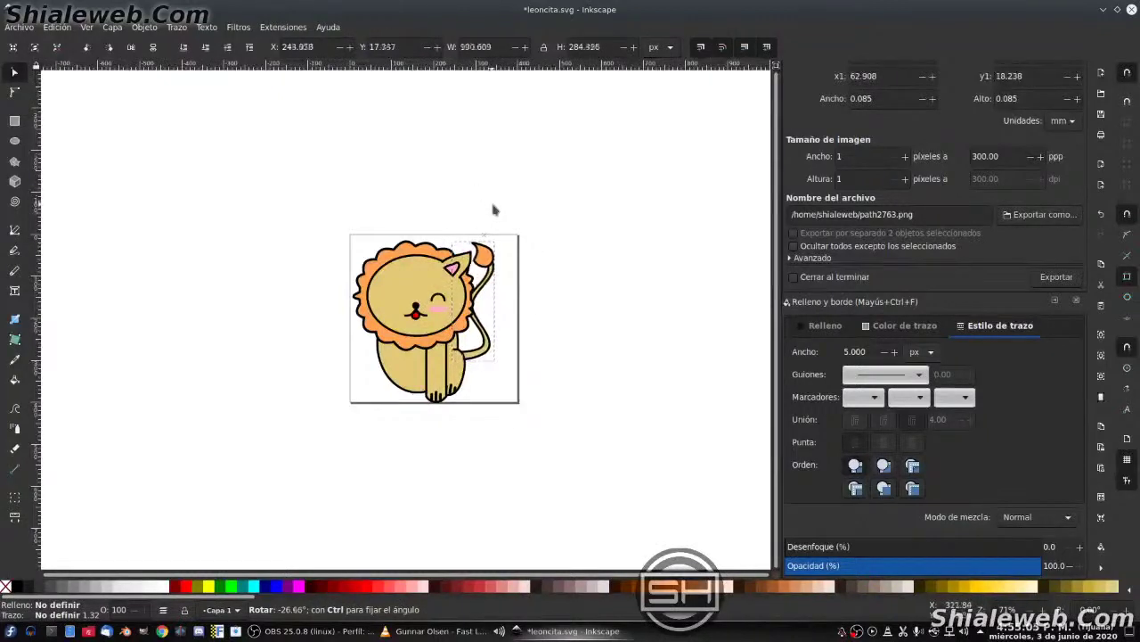
left_click_drag(491, 208, 496, 213)
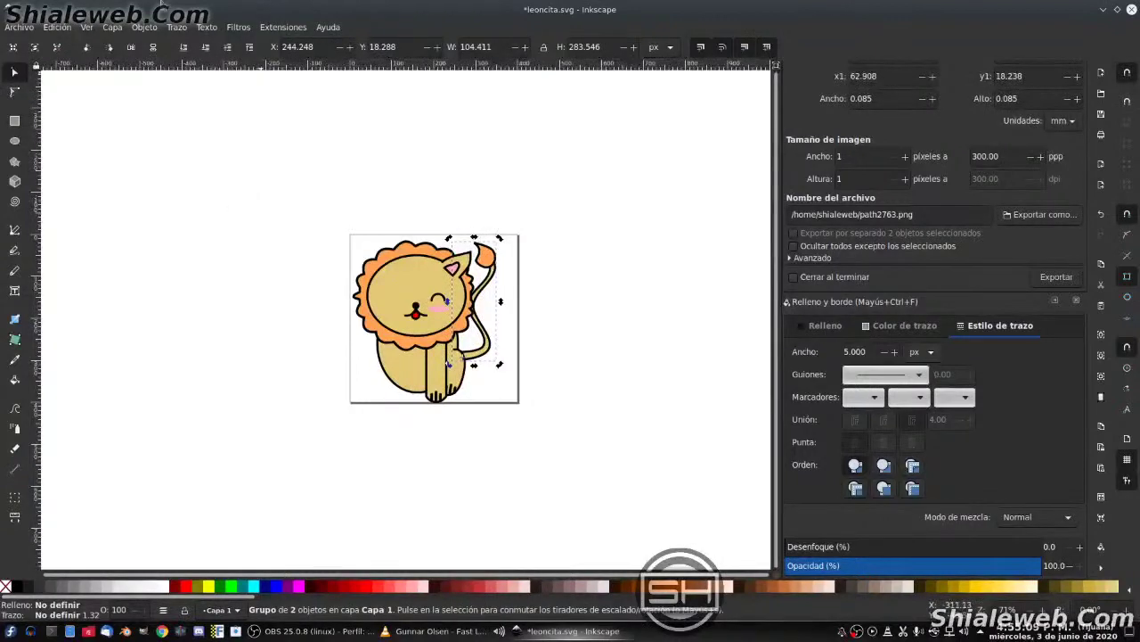
left_click(18, 27)
left_click(44, 114)
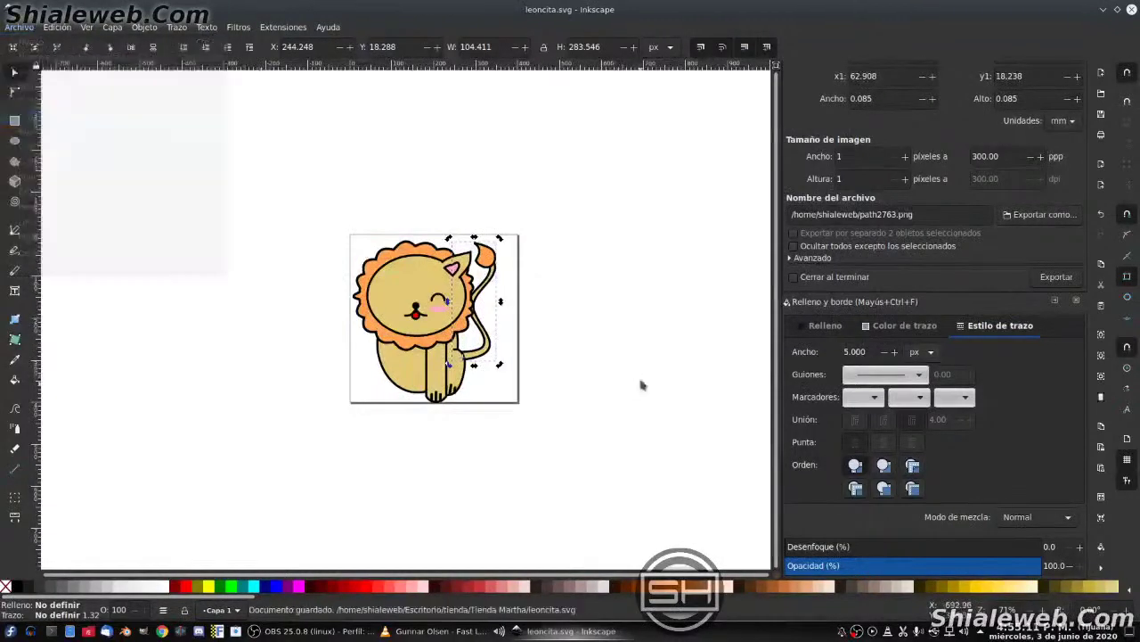
scroll(497, 333, "up", 2, "ctrl")
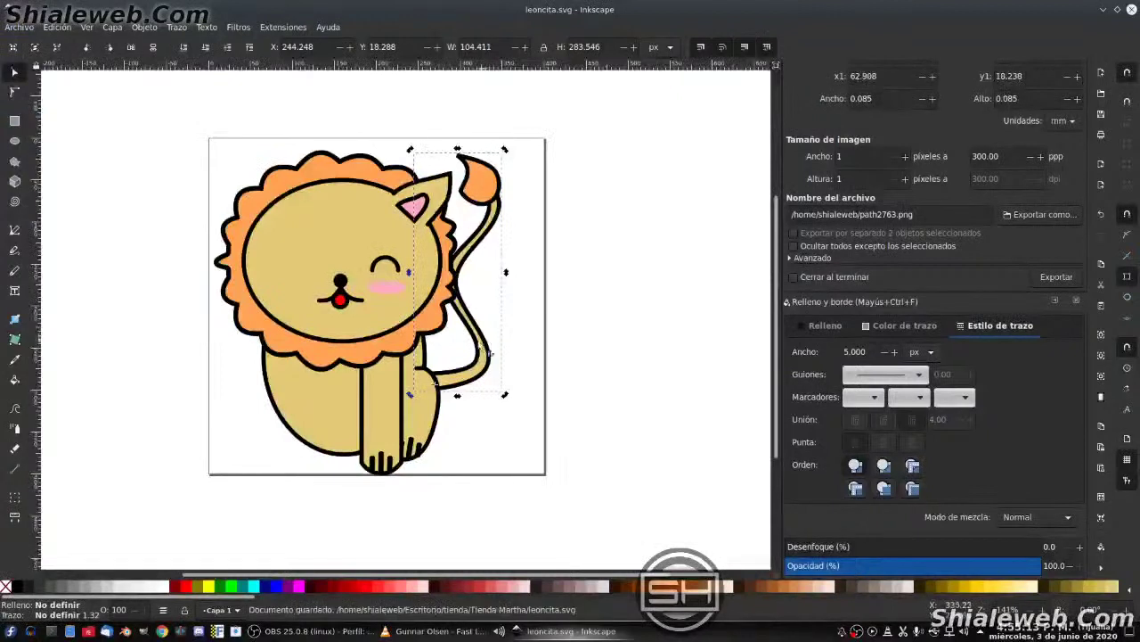
- Group the ear pieces and the front leg with its paw, sending the leg behind the head
left_click(450, 198)
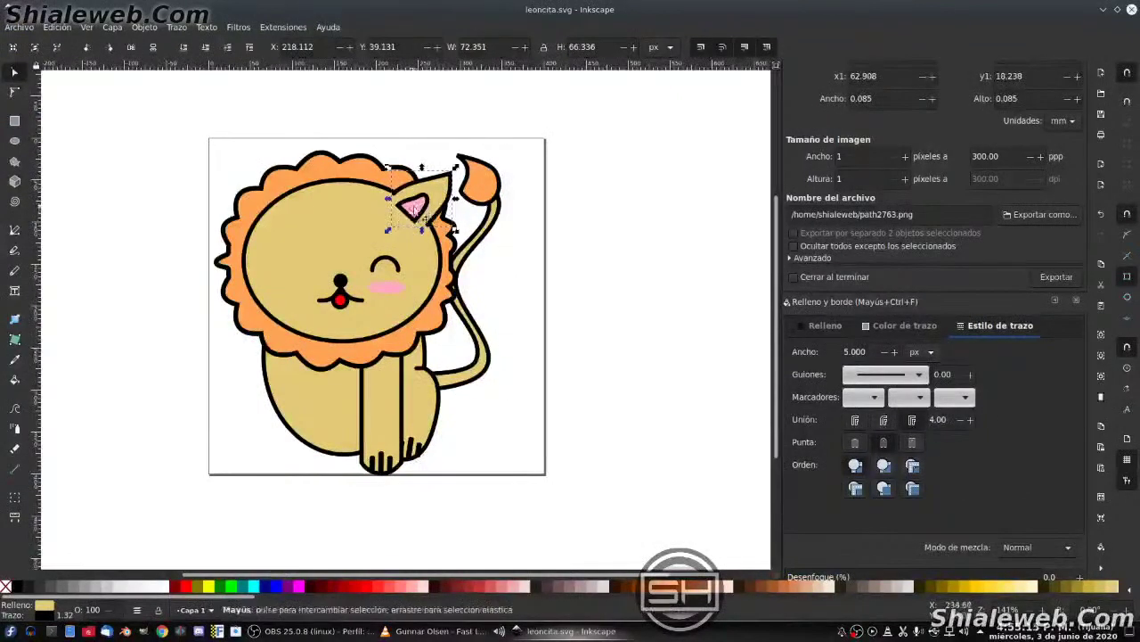
left_click(412, 207, "shift")
key("ctrl+g")
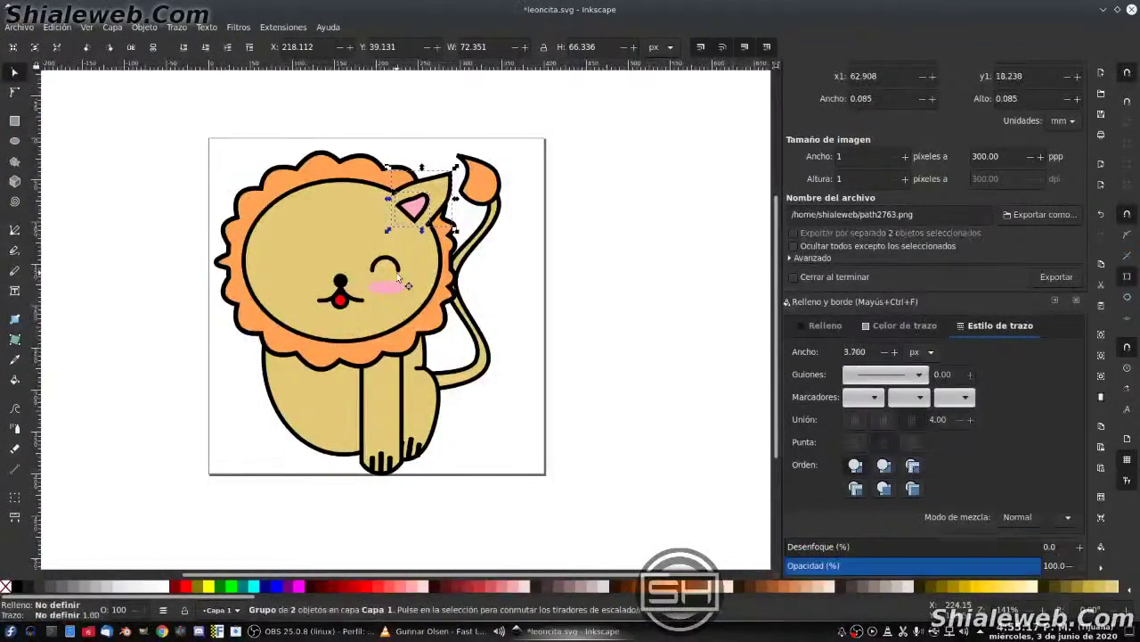
left_click(398, 276, "shift")
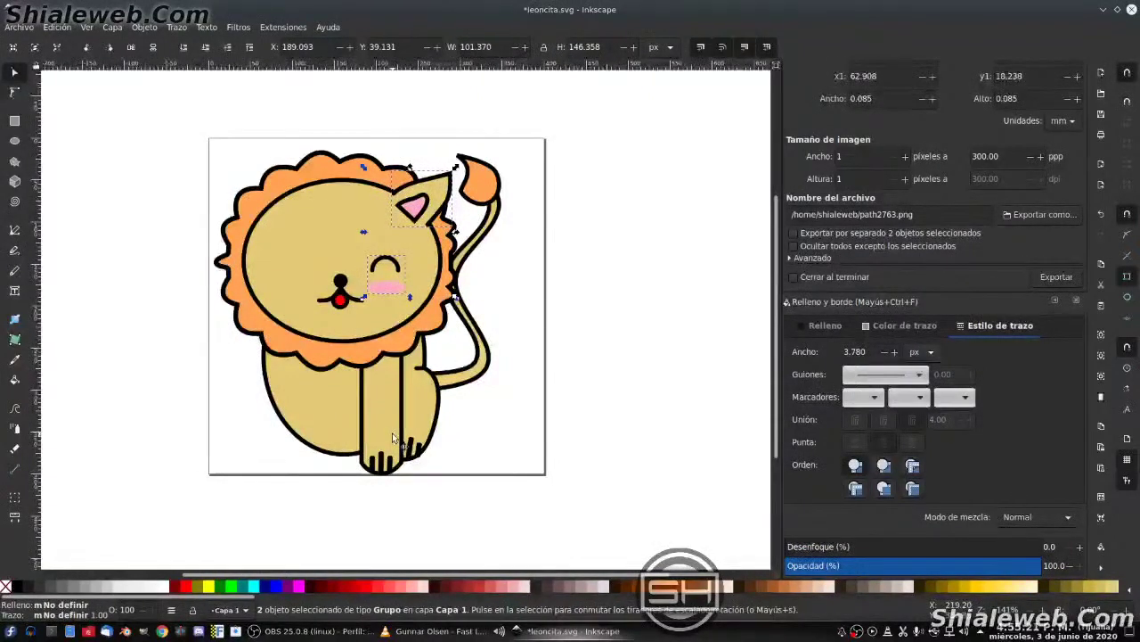
left_click(395, 471)
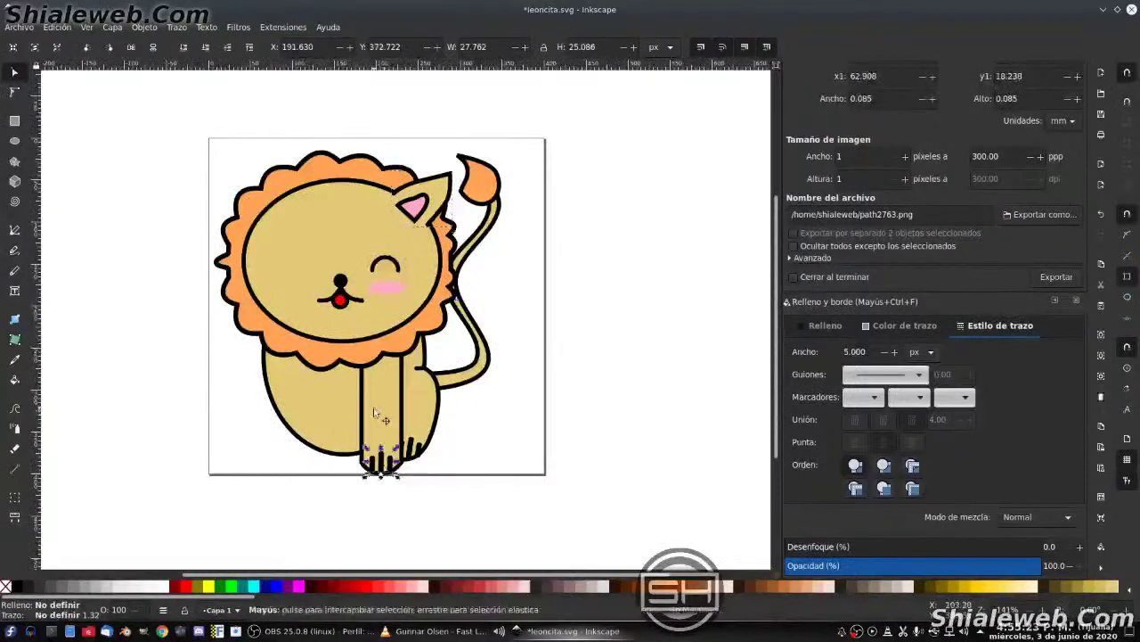
key("ctrl+g")
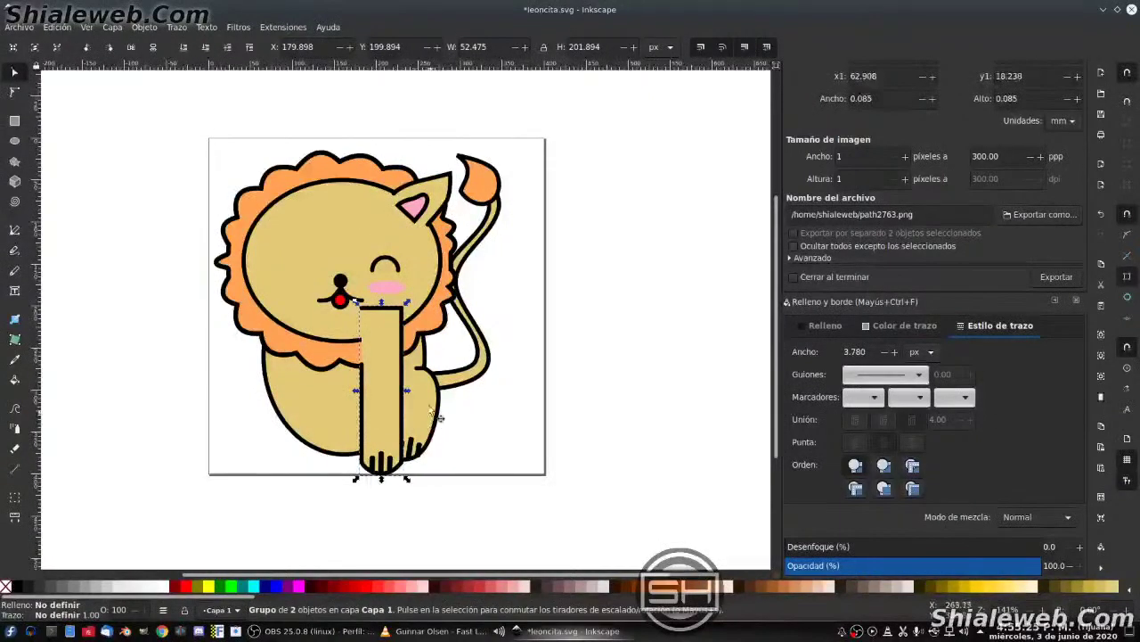
key("Page_Down")
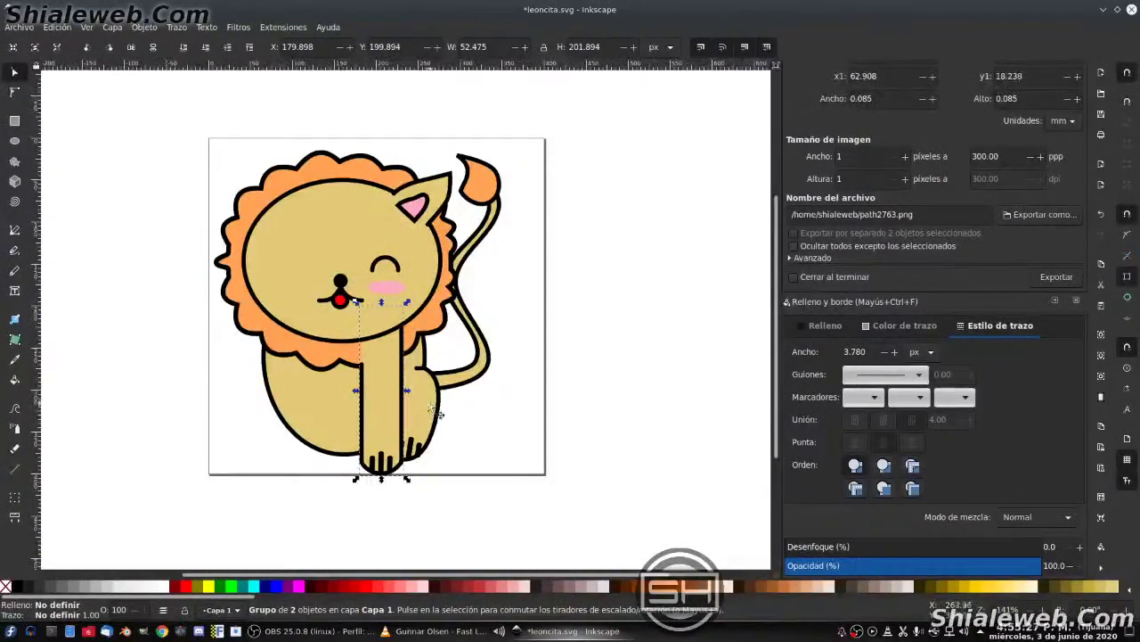
- Duplicate the leg, cheek, eye and ear, mirror them horizontally, and shift them to the left side
left_click(422, 442)
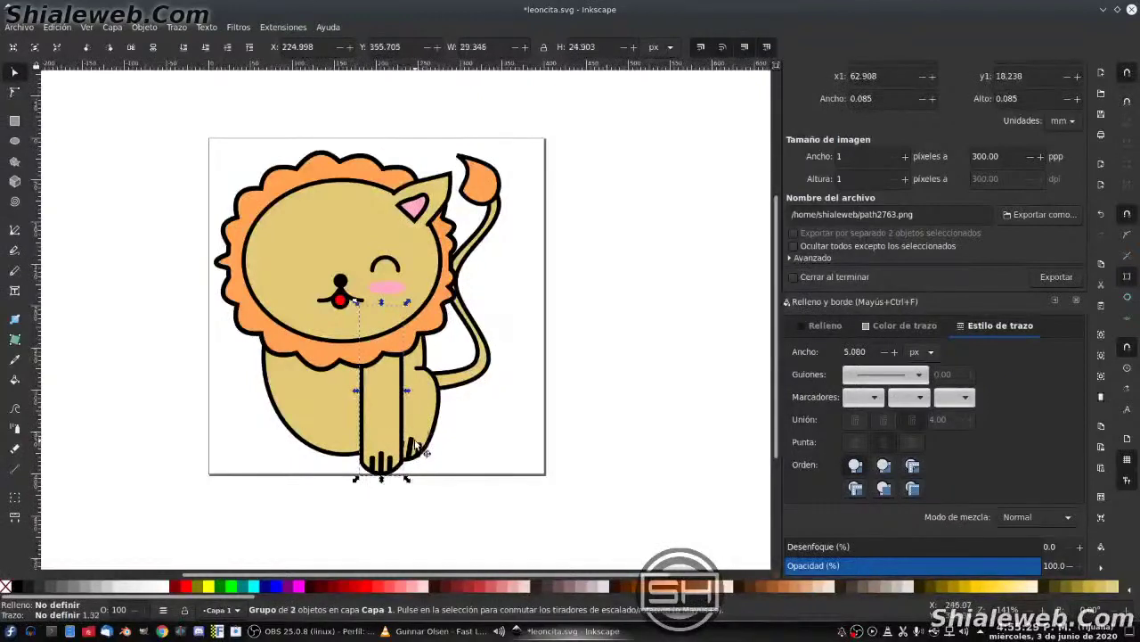
left_click(429, 411)
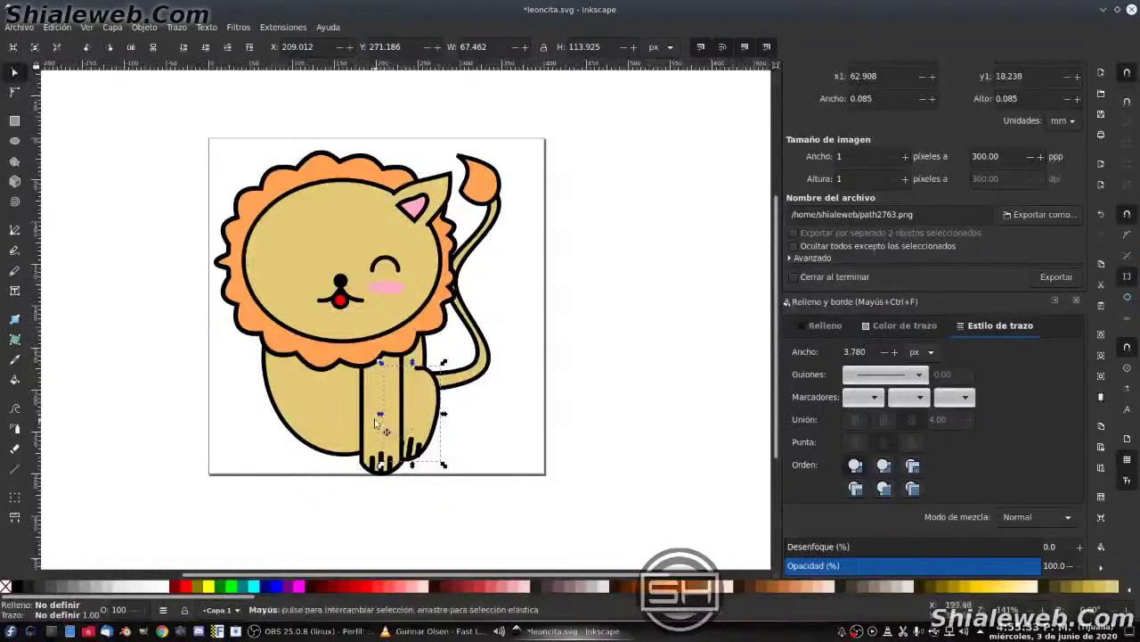
left_click(364, 280, "shift")
left_click(385, 288, "shift")
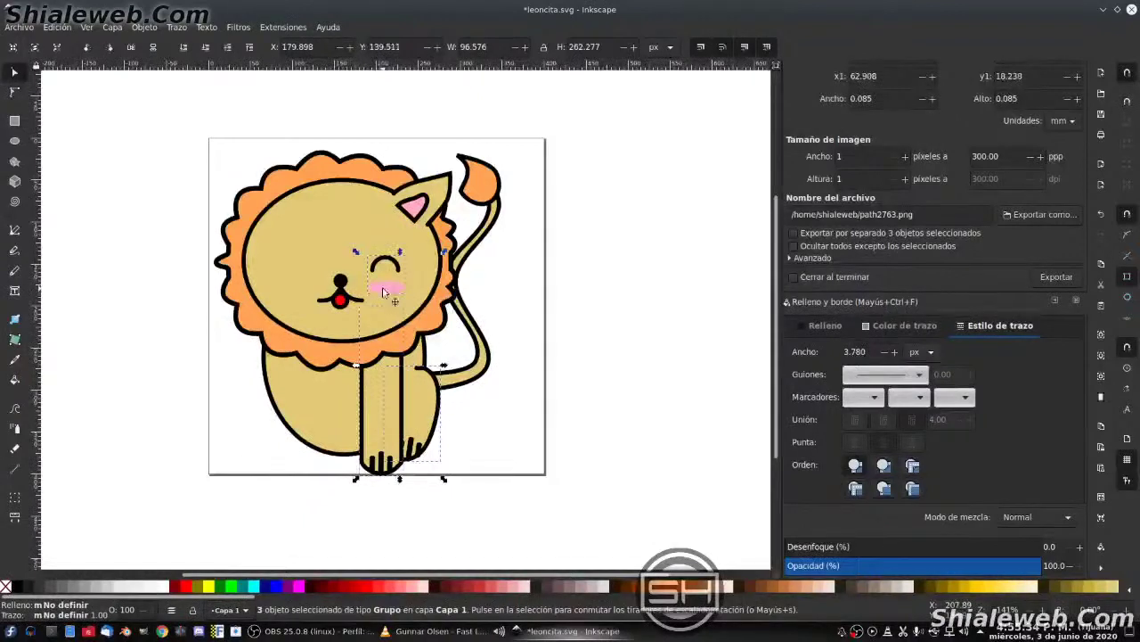
left_click(417, 207, "shift")
key("ctrl+d")
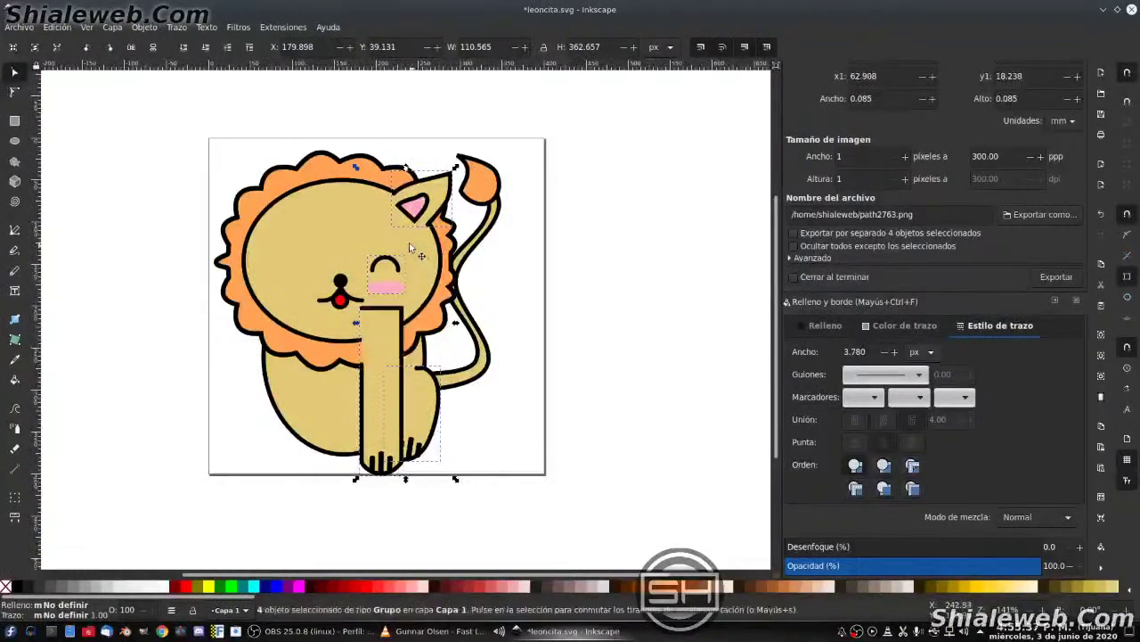
key("h")
key("Left")
key("Left")
key("Left")
key("Left")
key("Left")
key("Left")
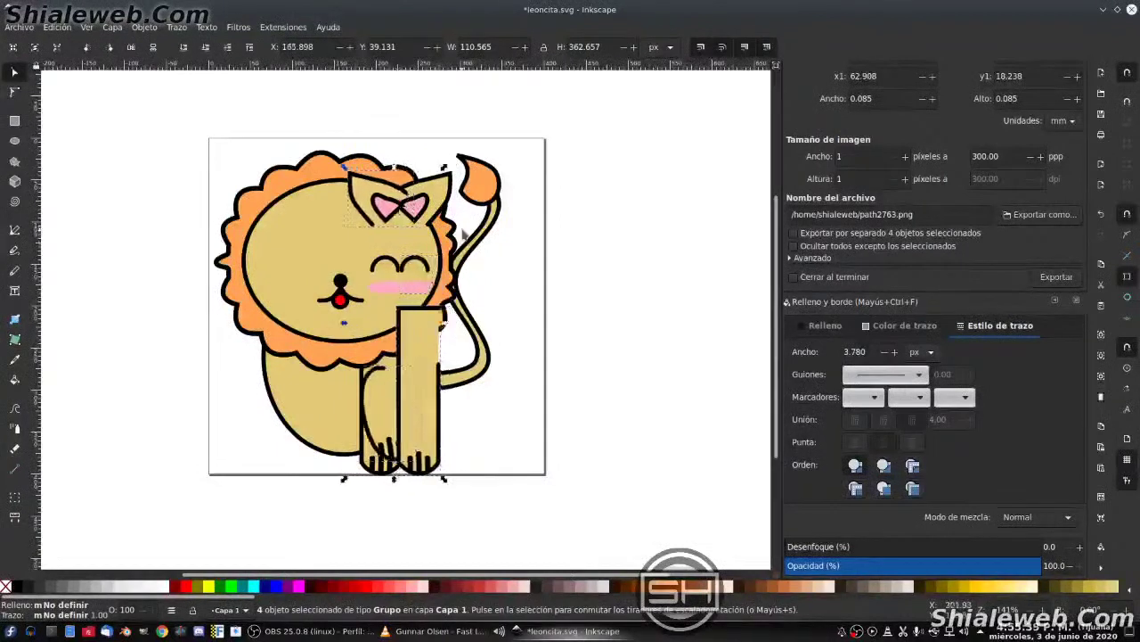
key("Left")
key("Left")
key("Left")
key("Left")
key("Left")
key("Left")
key("Left")
key("Left")
key("Left")
key("Left")
key("Left")
key("Left")
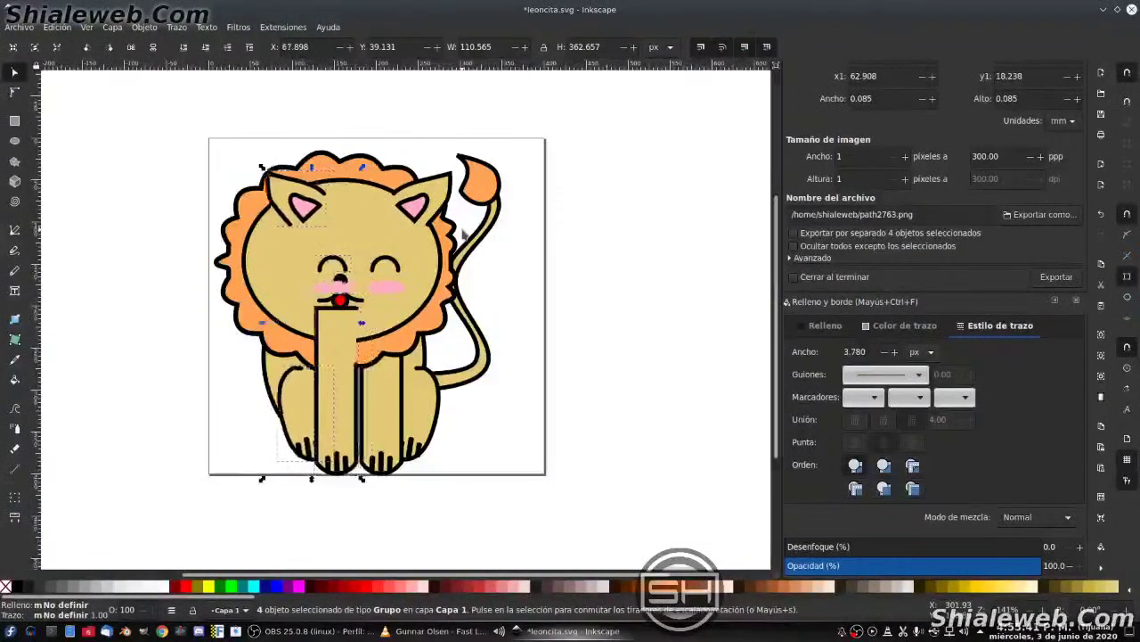
key("Left")
key("Left")
key("Left")
key("Left")
key("Left")
key("Left")
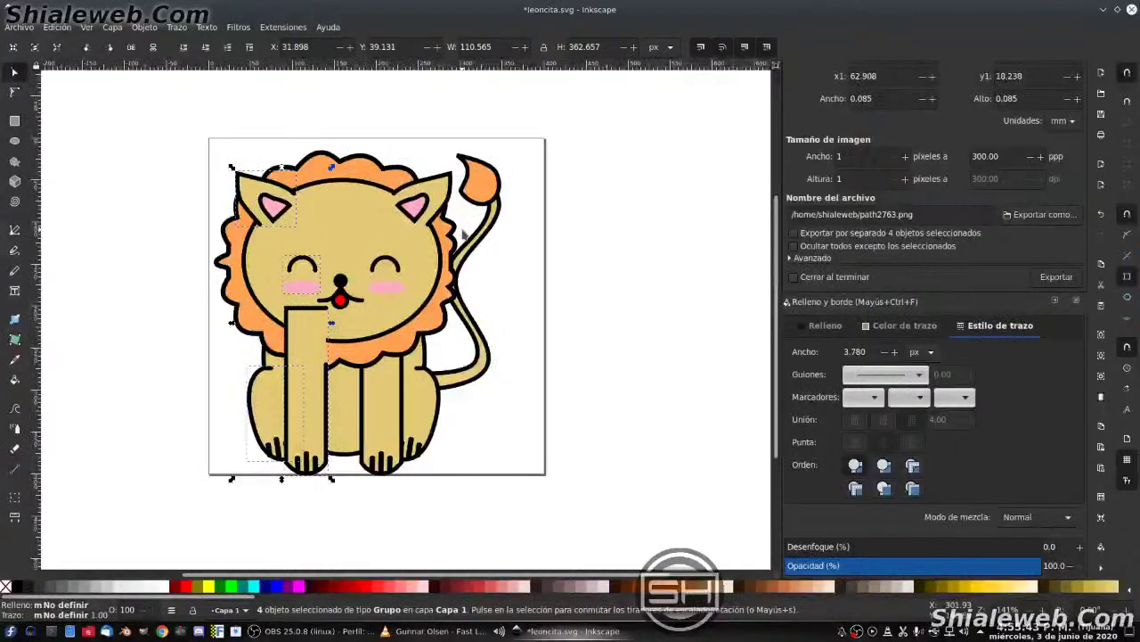
key("Left")
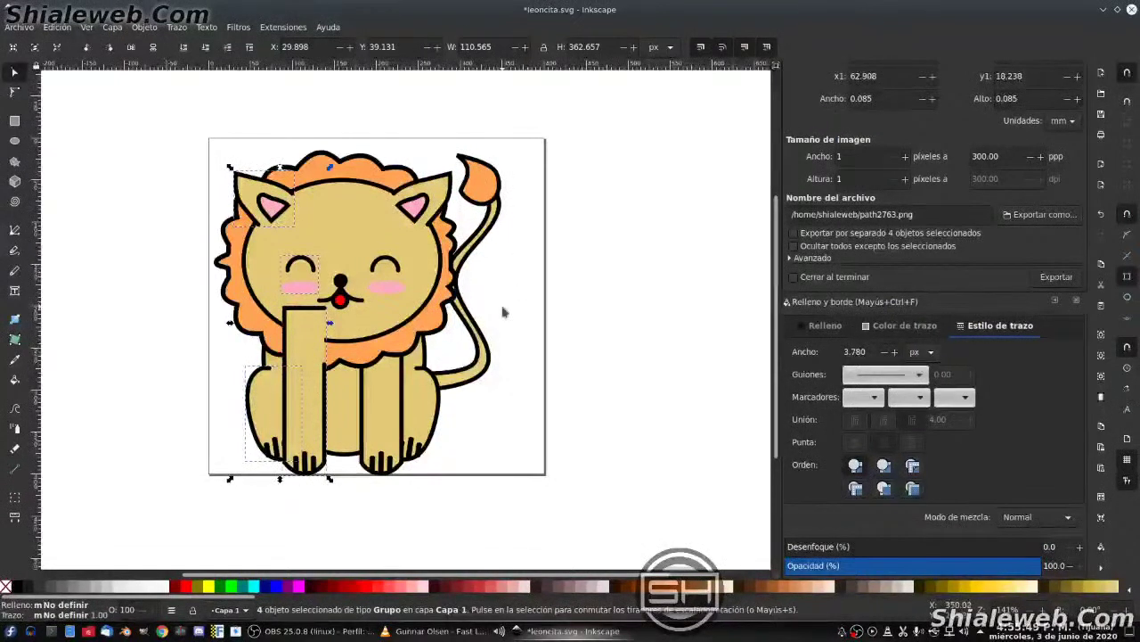
key("Left")
key("Left")
key("Left")
key("Left")
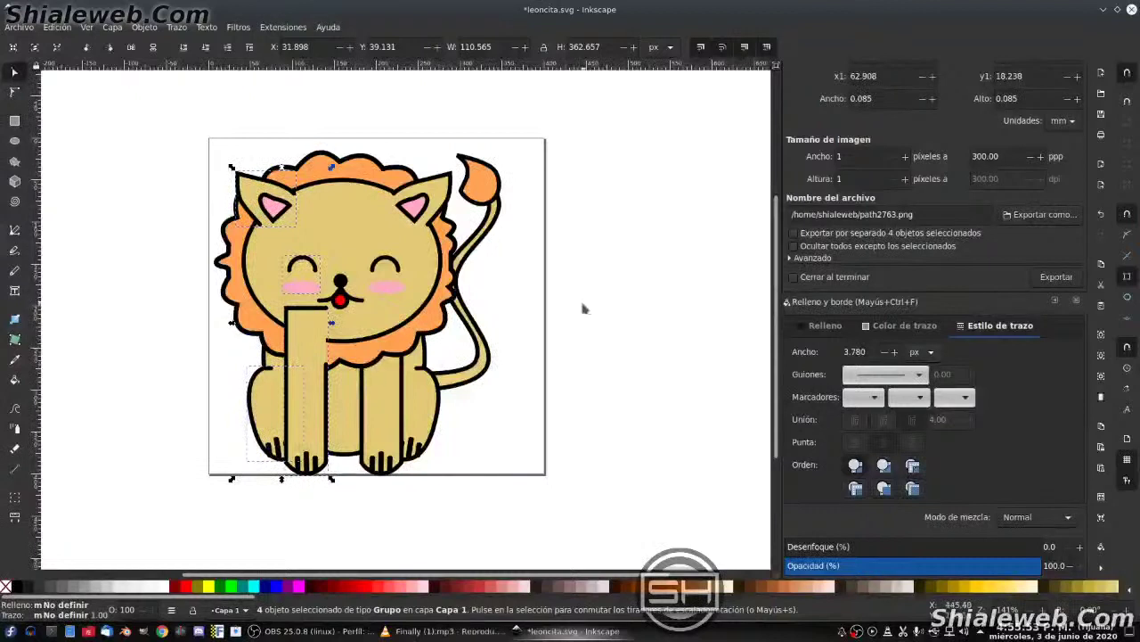
- Nudge the left ear and adjust the left leg's stacking order behind the mane
key("Tab")
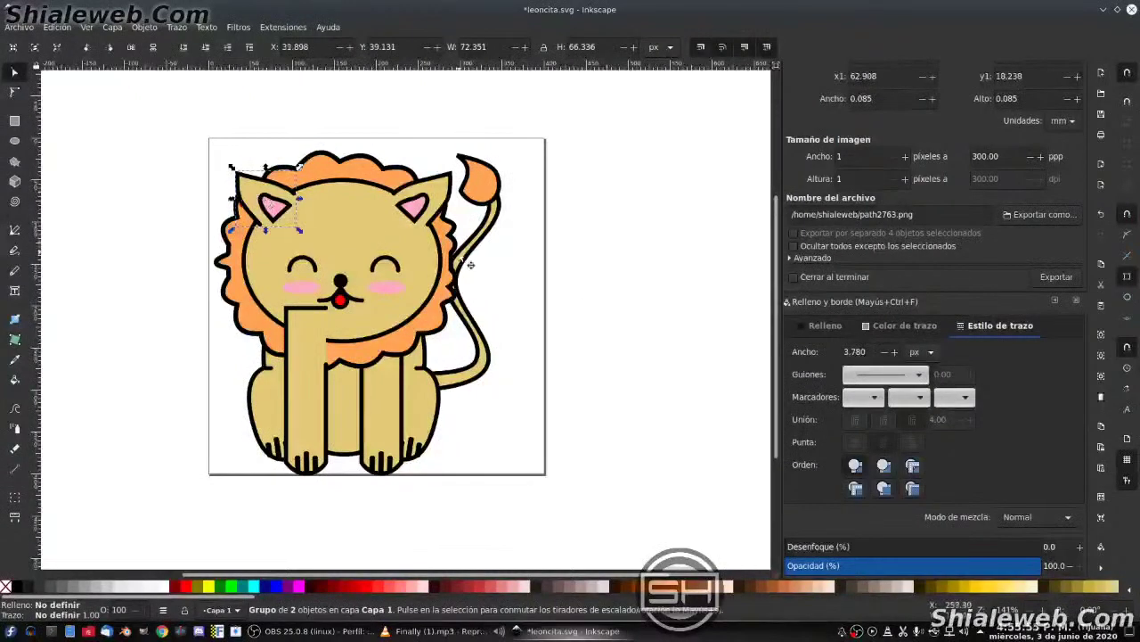
key("Left")
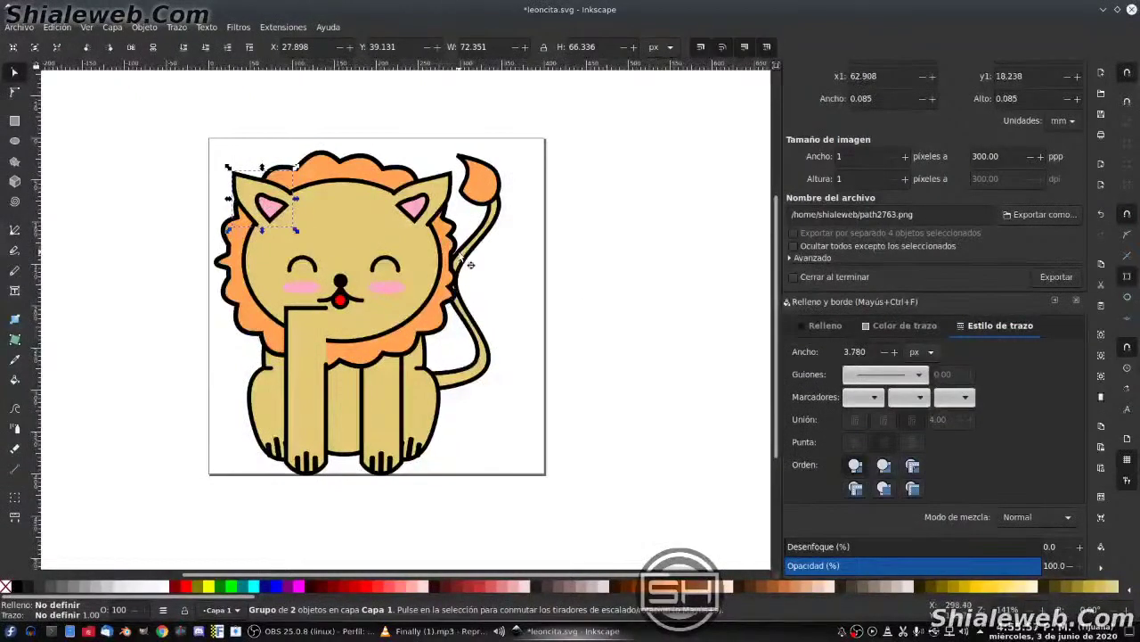
left_click(301, 389)
key("Page_Down")
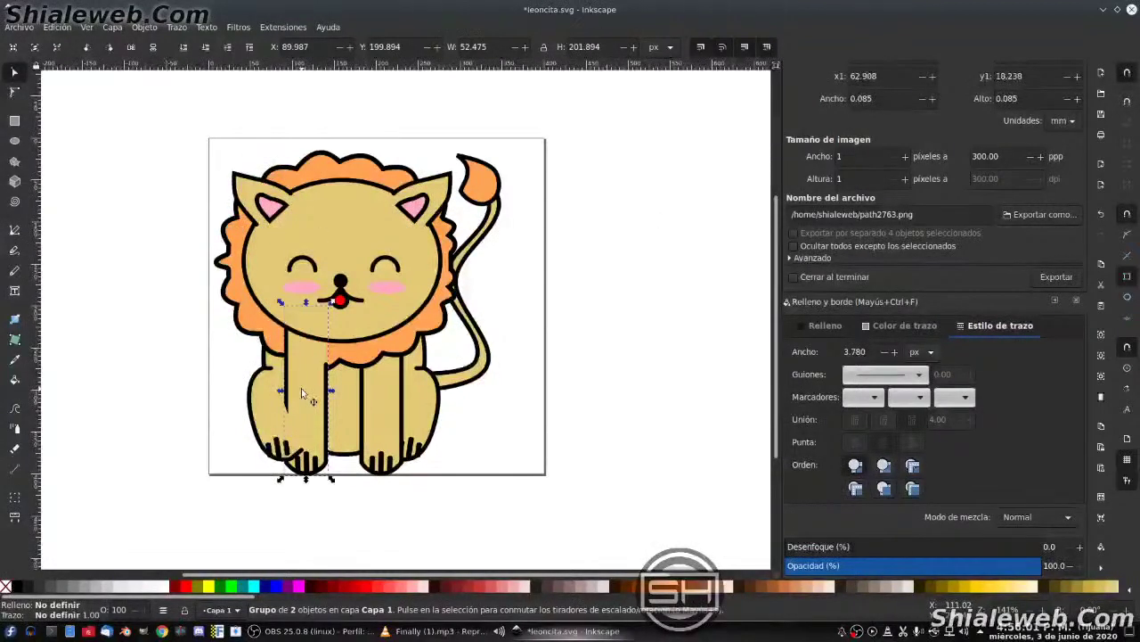
key("Page_Down")
left_click(271, 403)
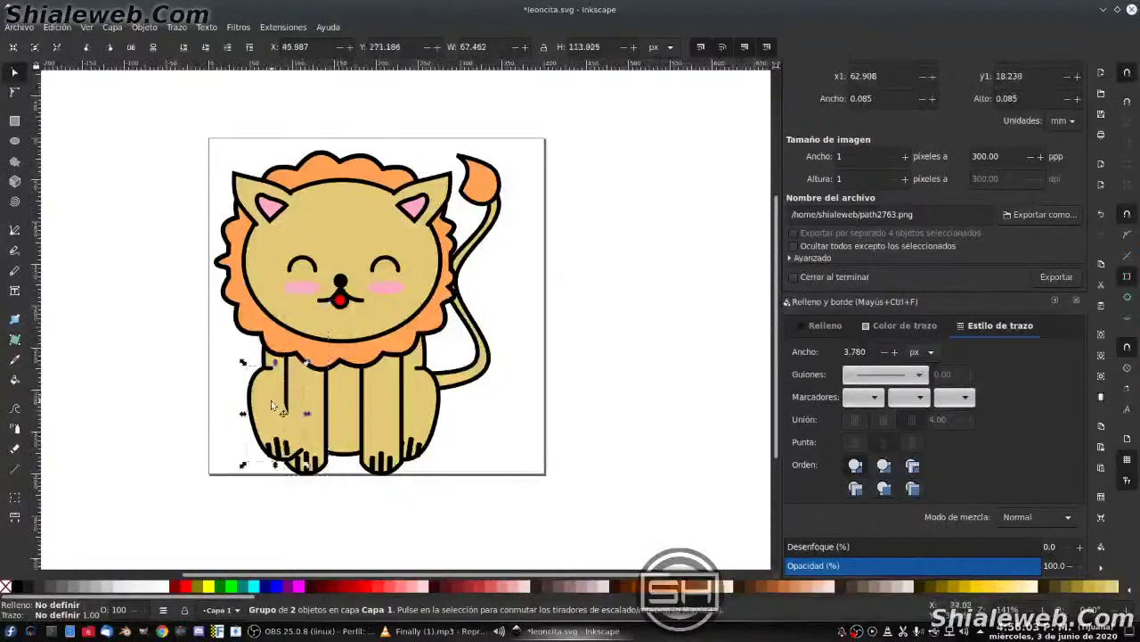
key("Page_Up")
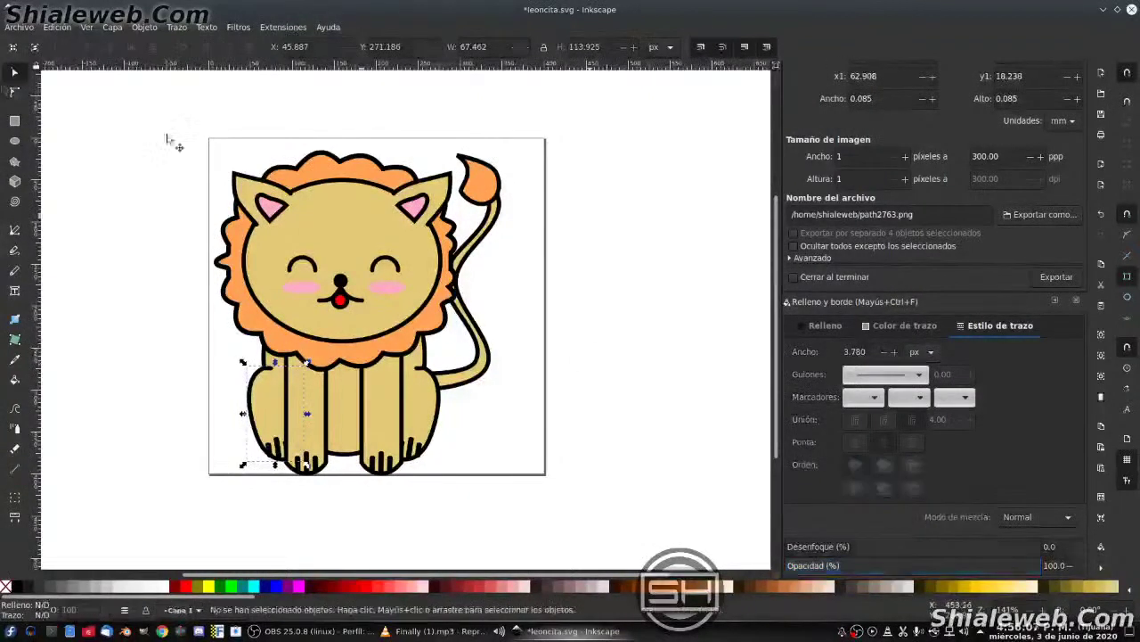
- Save the lion drawing
left_click(170, 140)
left_click(18, 27)
left_click(31, 124)
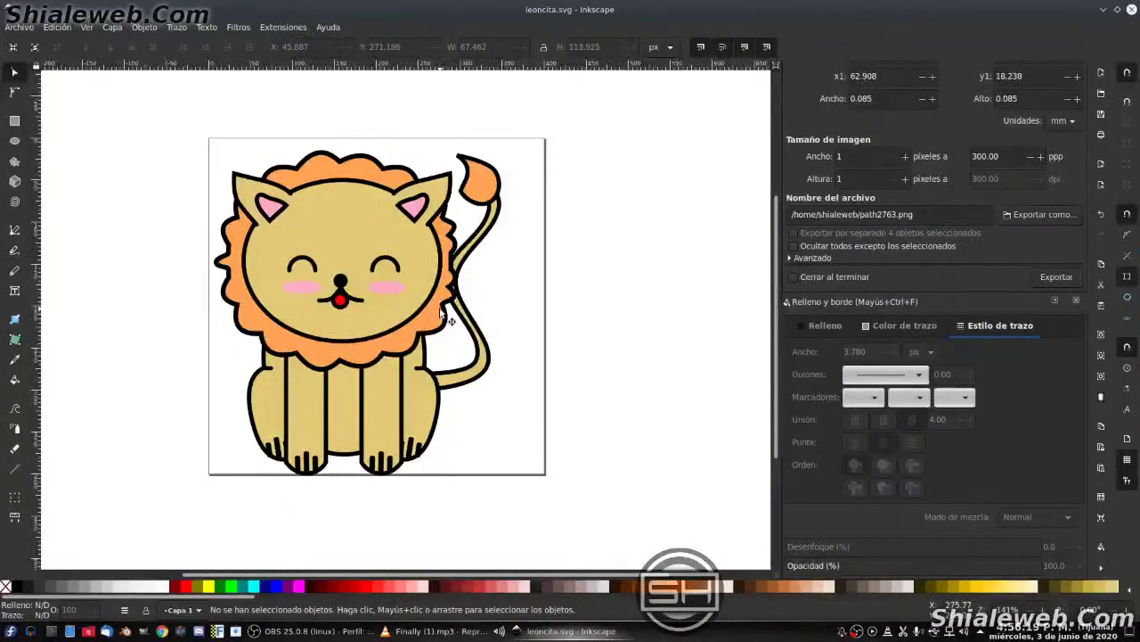
left_click(350, 424)
- Nudge the body down, group all 13 lion parts, and shift the lion slightly right
key("Down")
key("Down")
key("Down")
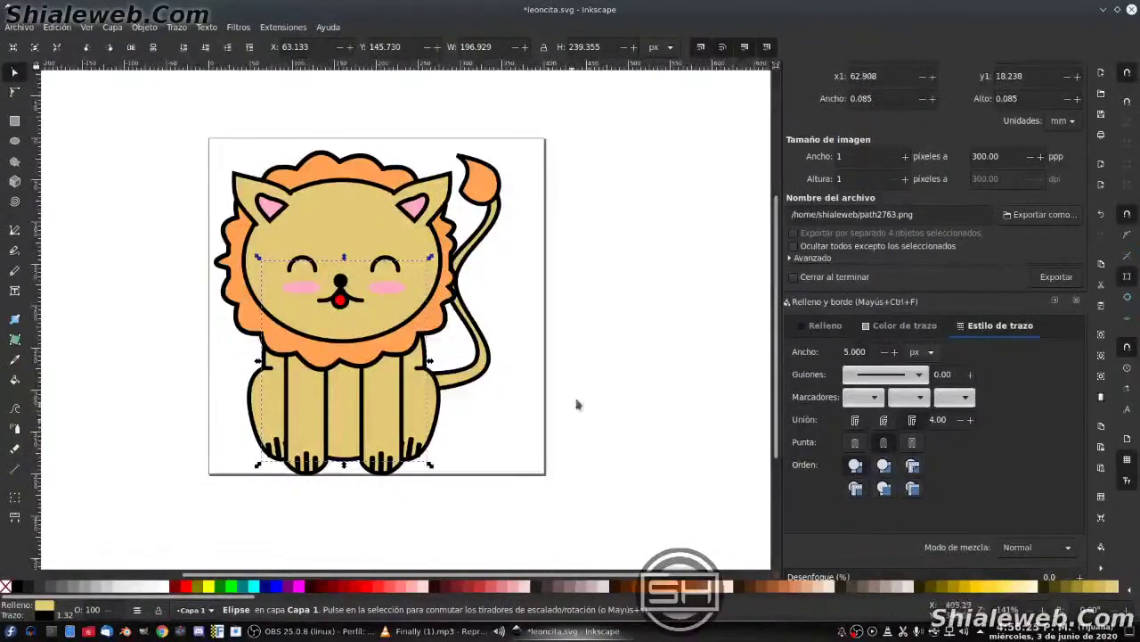
left_click_drag(584, 514, 133, 107)
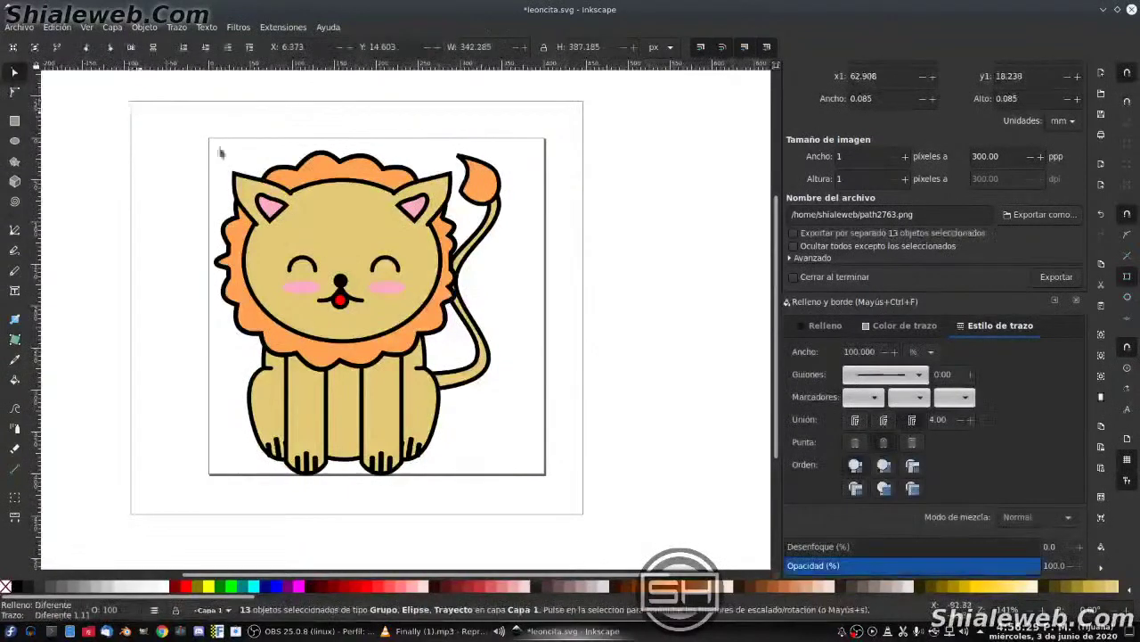
key("ctrl+g")
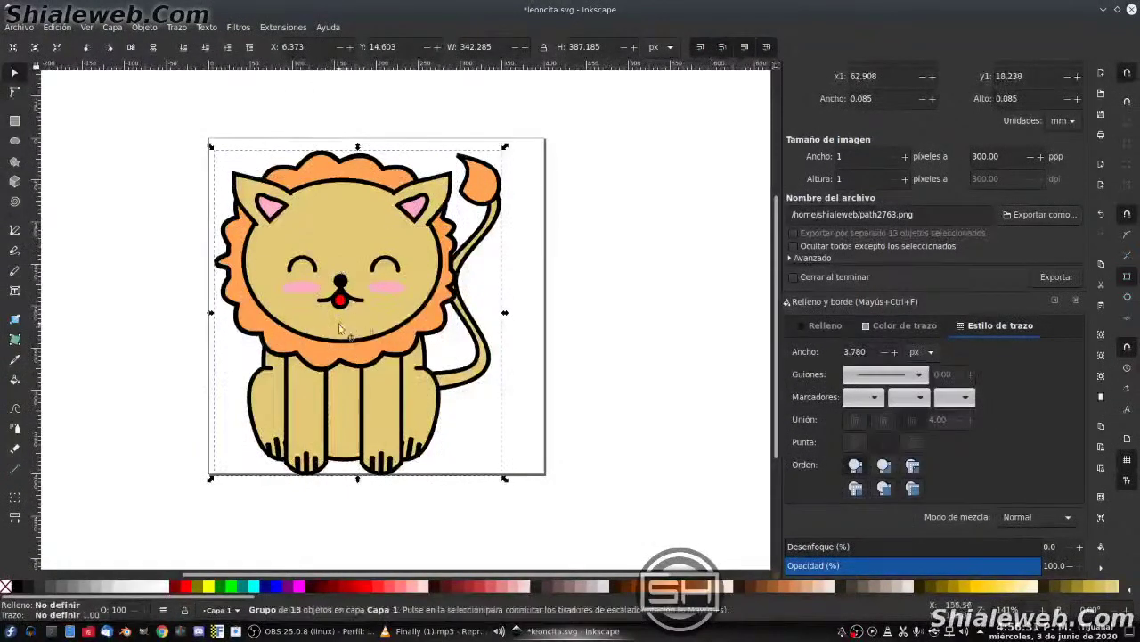
left_click_drag(346, 322, 375, 312)
left_click(138, 281)
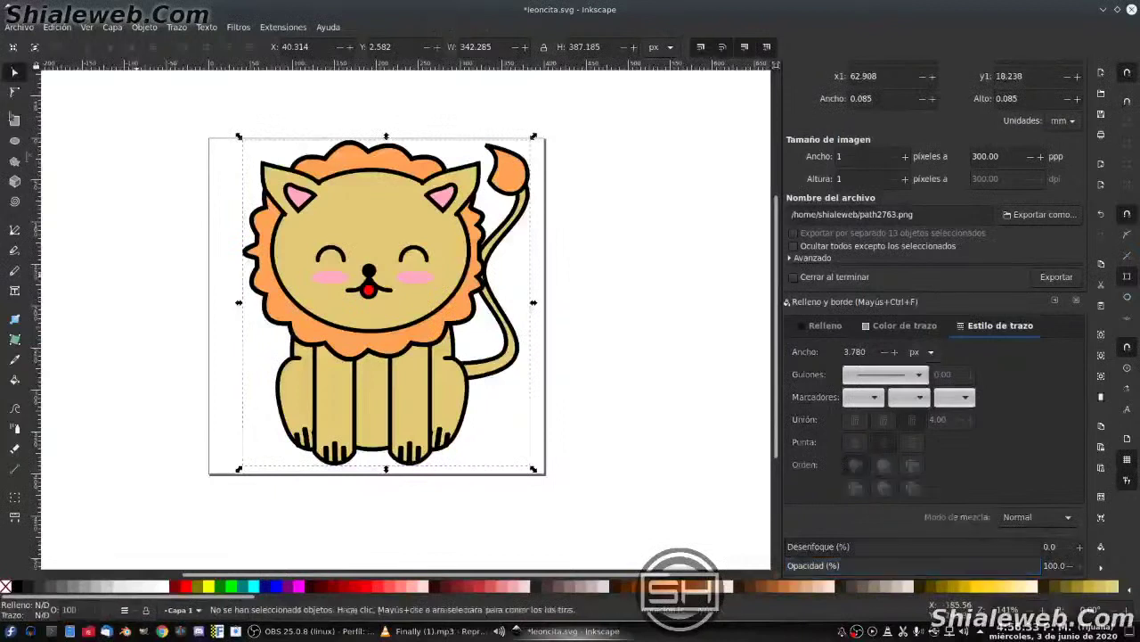
left_click(16, 141)
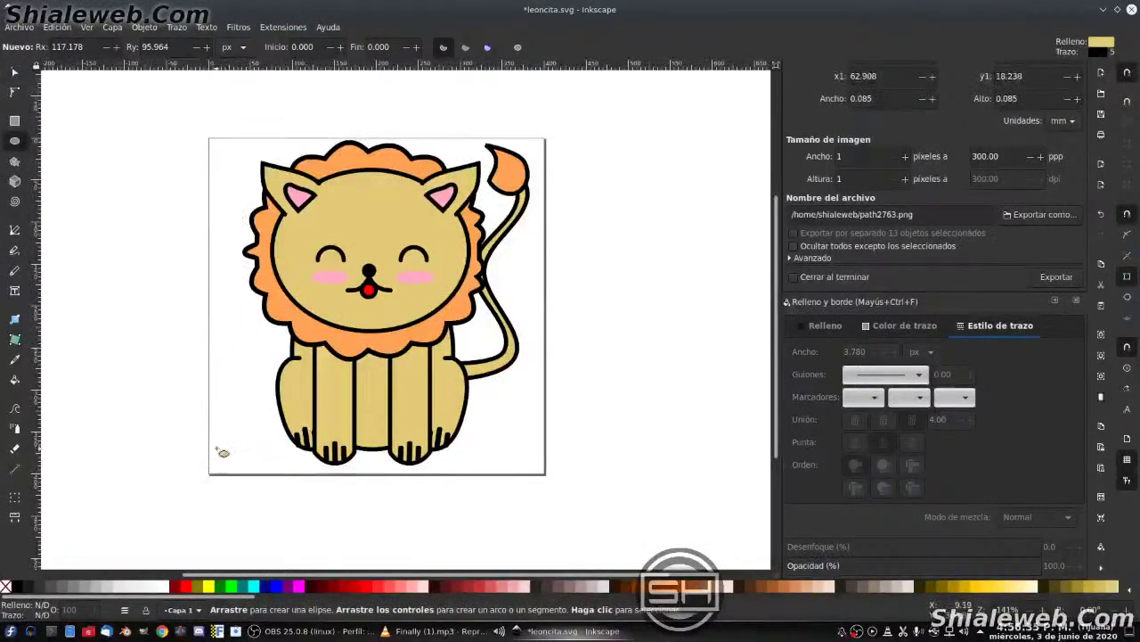
- Draw a flat ellipse under the lion's feet with no outline and black fill at alpha 28
left_click_drag(214, 447, 538, 468)
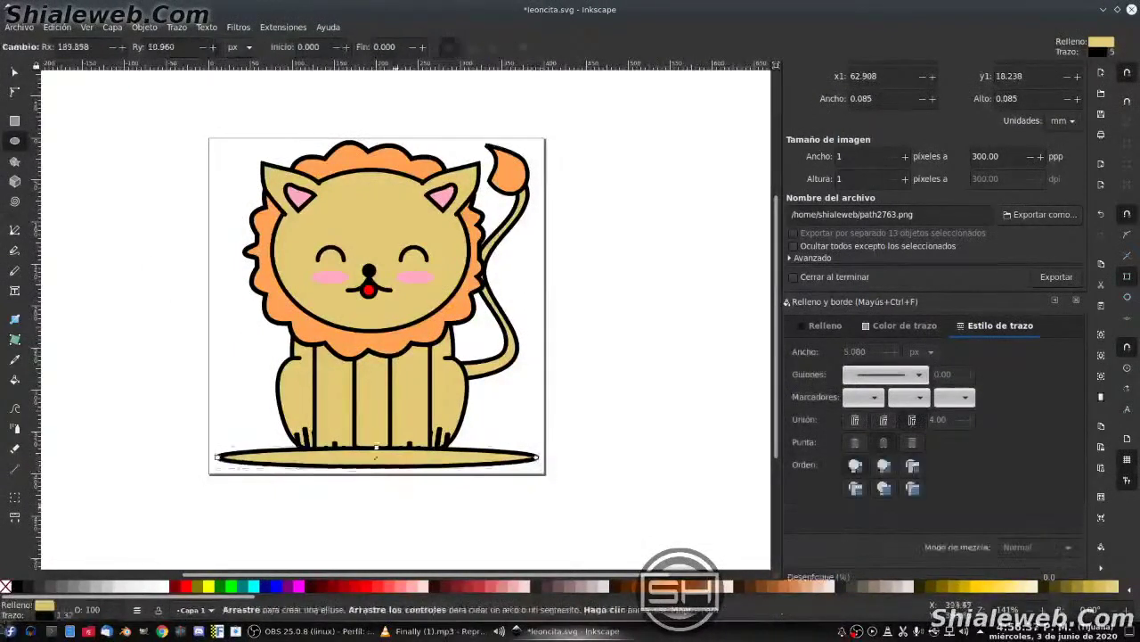
left_click(40, 529)
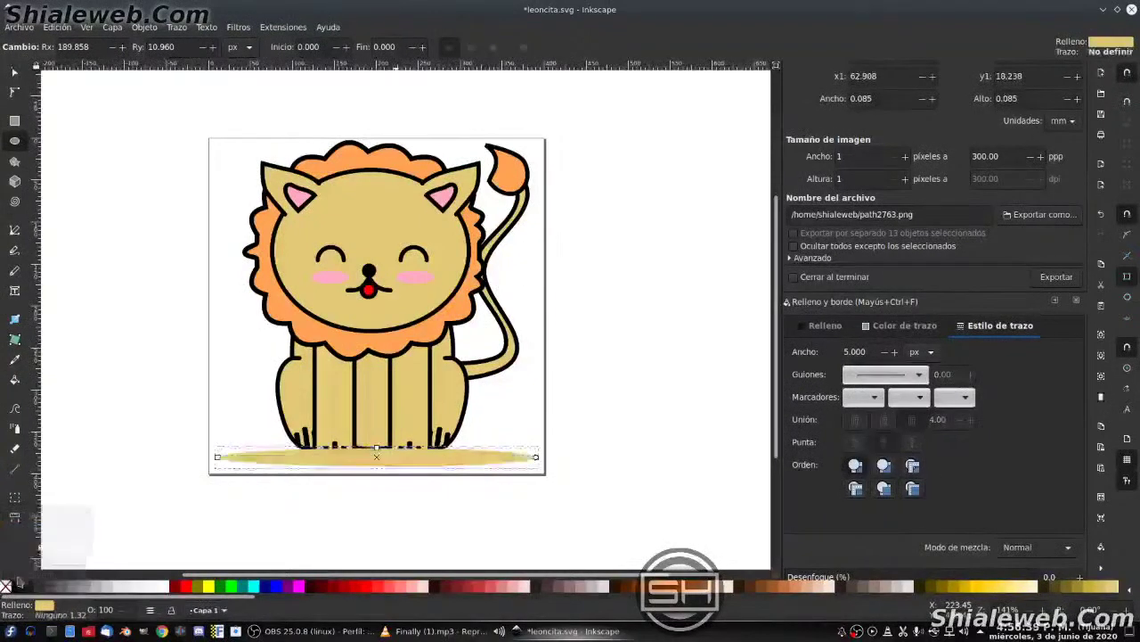
left_click(16, 585)
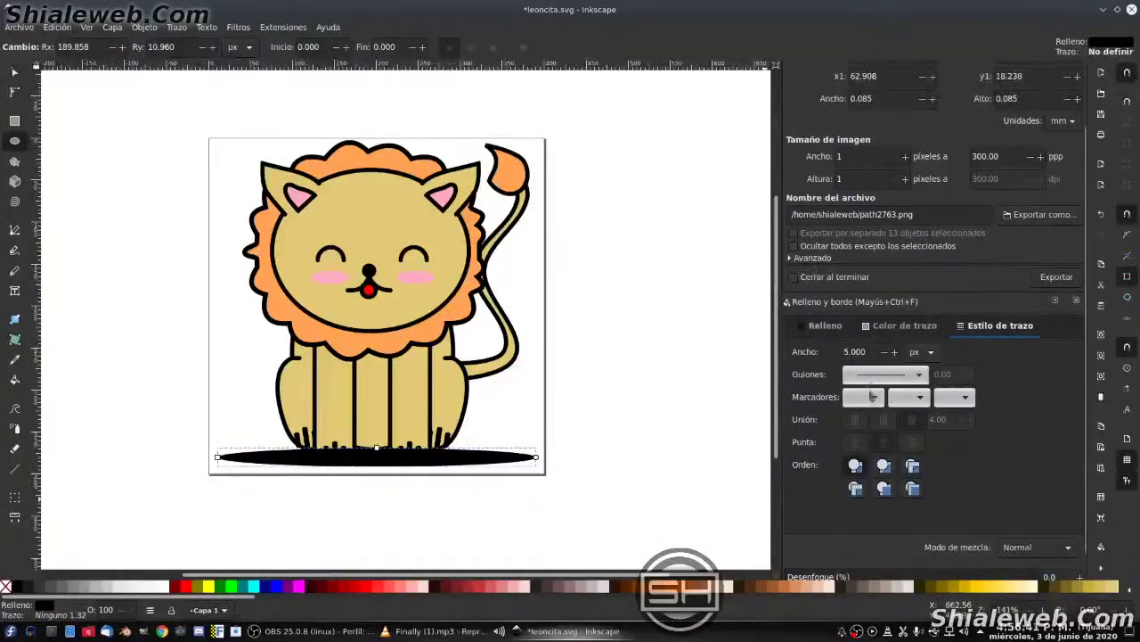
left_click(825, 326)
left_click_drag(934, 475, 871, 481)
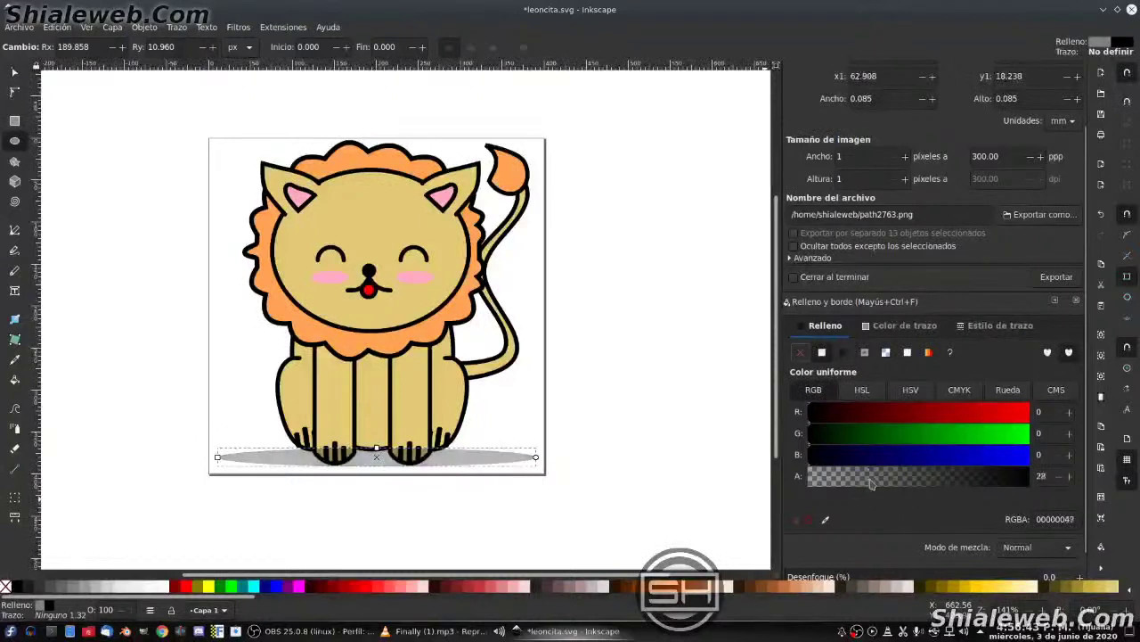
- Make the shadow ellipse taller and narrower and send it behind the lion
key("s")
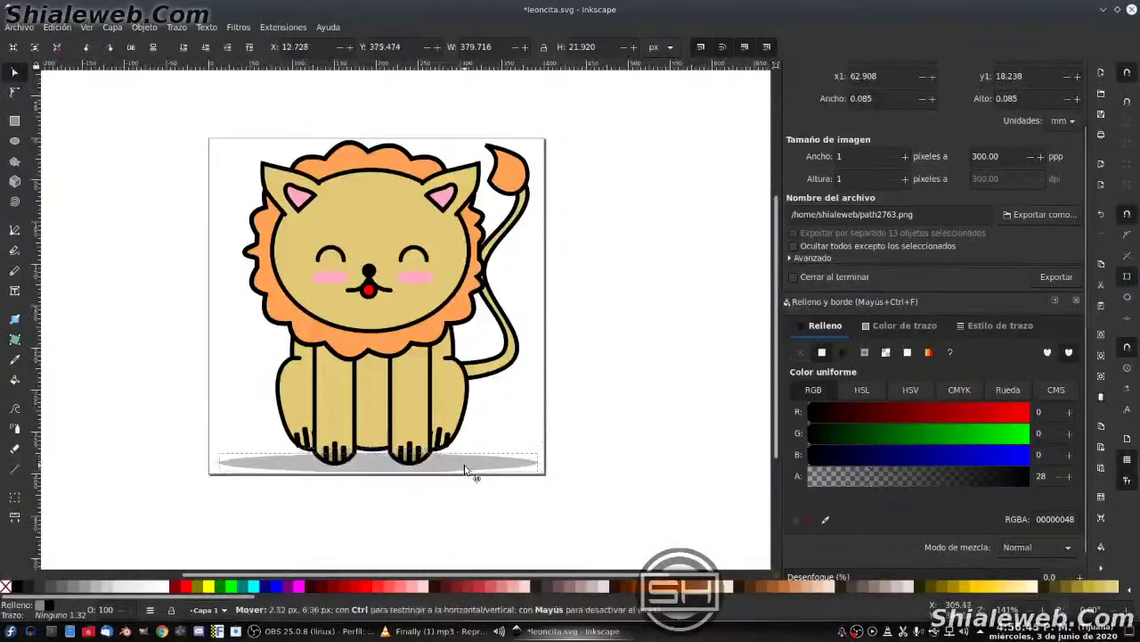
left_click_drag(378, 454, 377, 431)
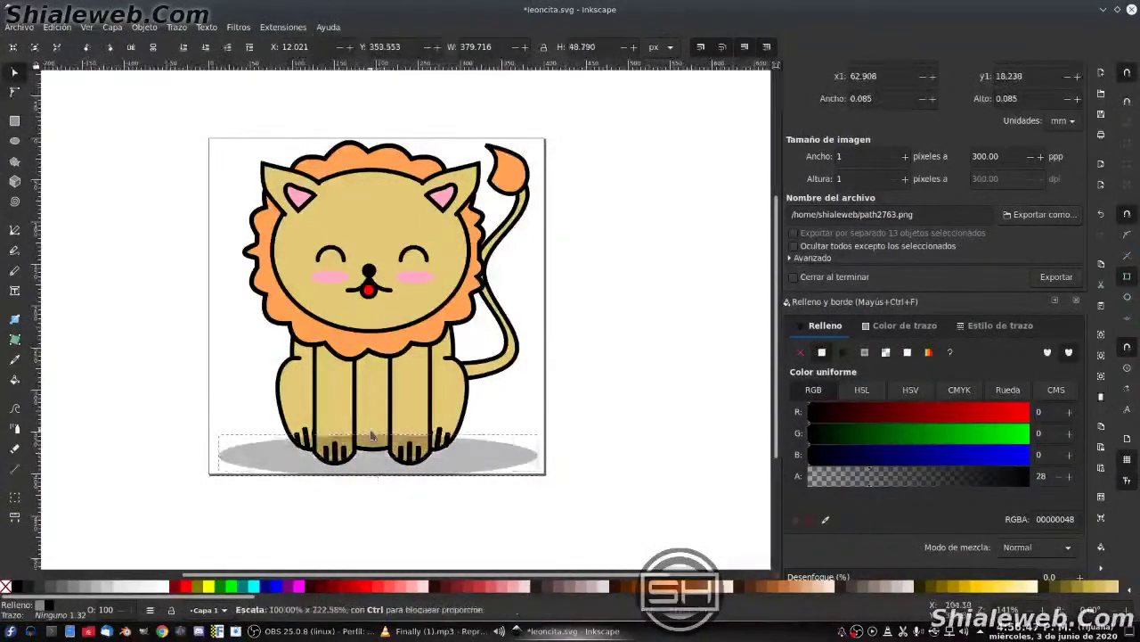
key("End")
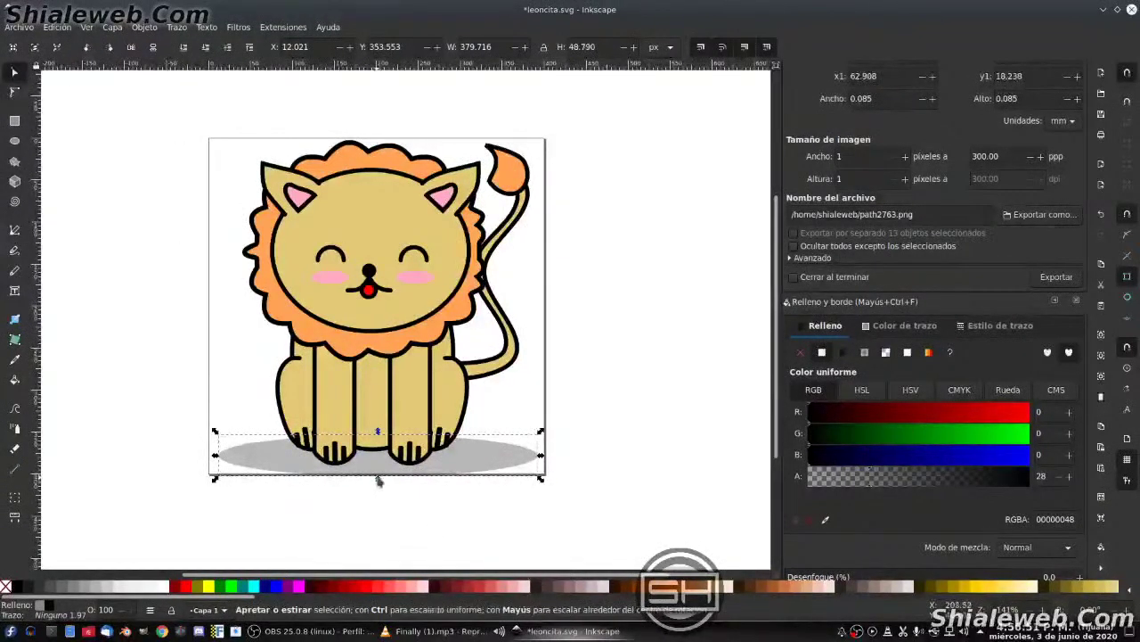
left_click_drag(378, 479, 376, 477)
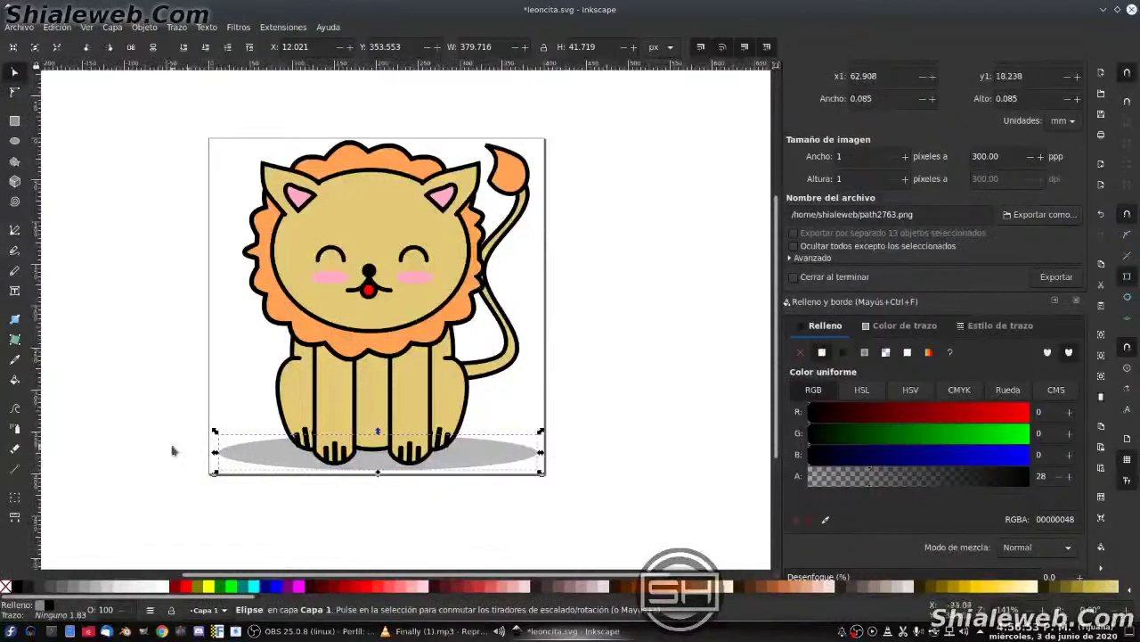
left_click_drag(217, 455, 241, 460)
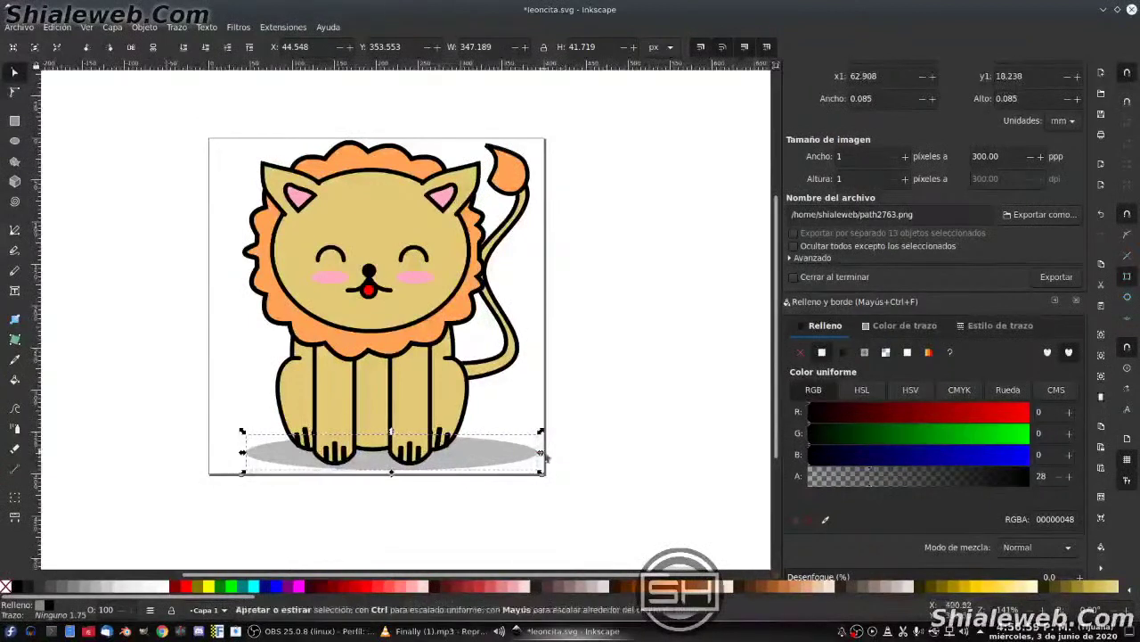
left_click_drag(541, 452, 523, 456)
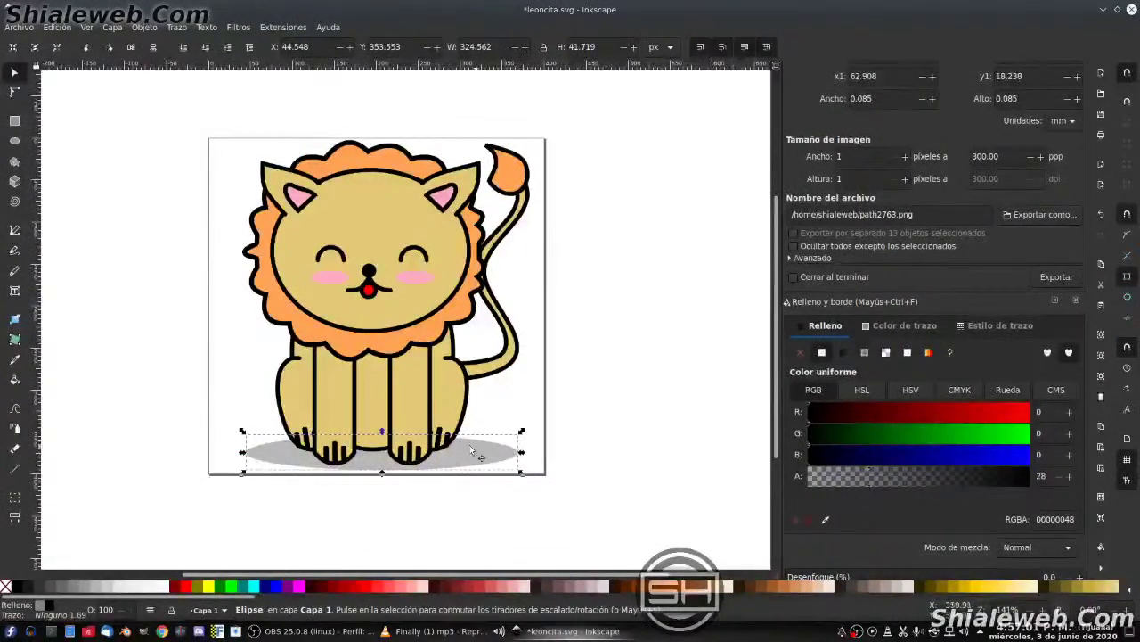
- Convert the shadow to a path and pull its bottom node to taper its shape
left_click(175, 27)
left_click(200, 41)
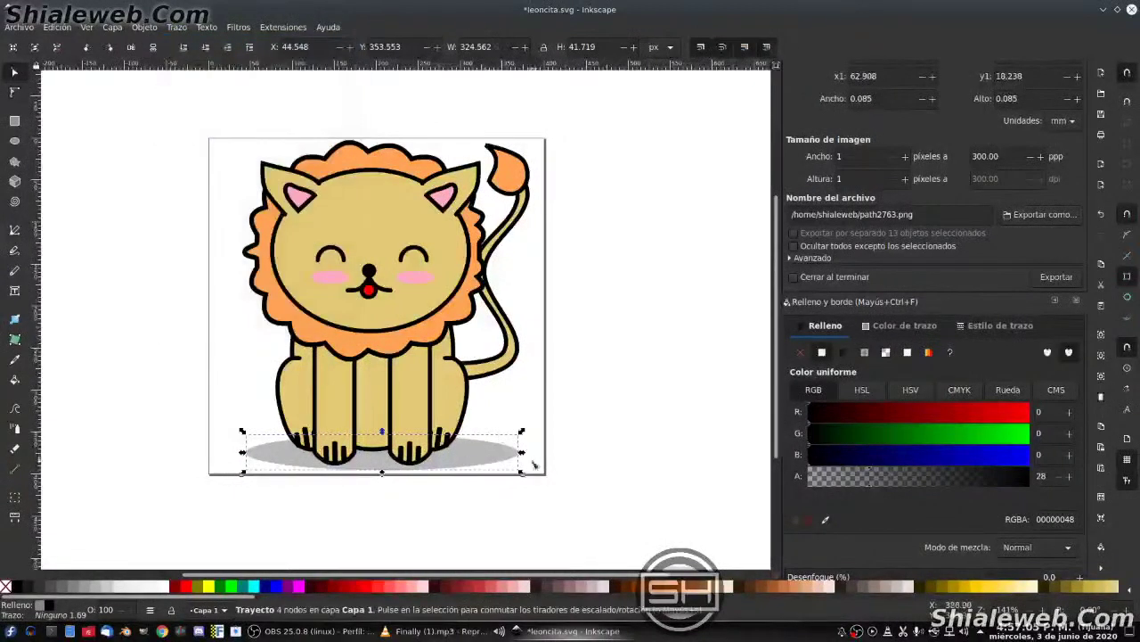
key("n")
left_click_drag(534, 486, 258, 425)
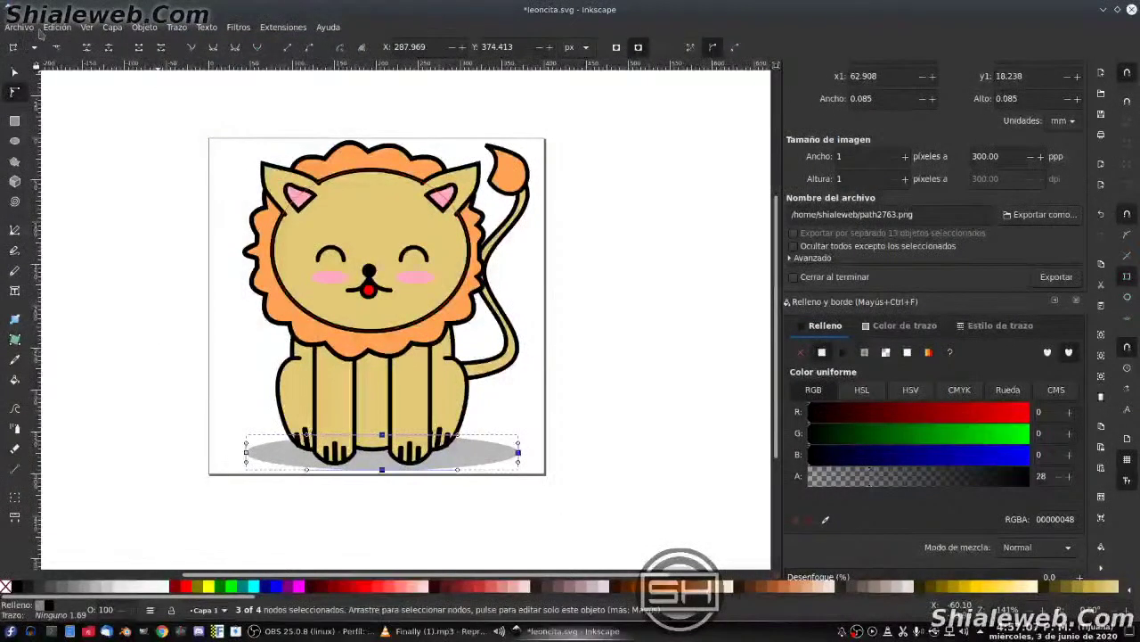
key("Escape")
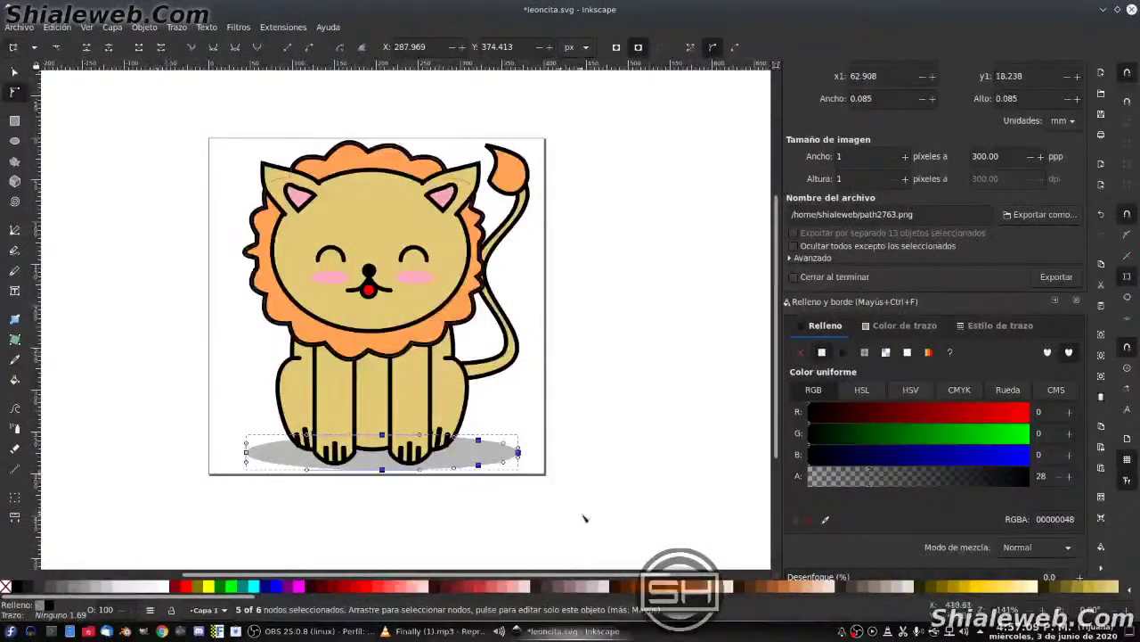
mouse_move(479, 464)
left_mouse_down()
mouse_move(468, 462)
mouse_move(474, 443)
left_mouse_up()
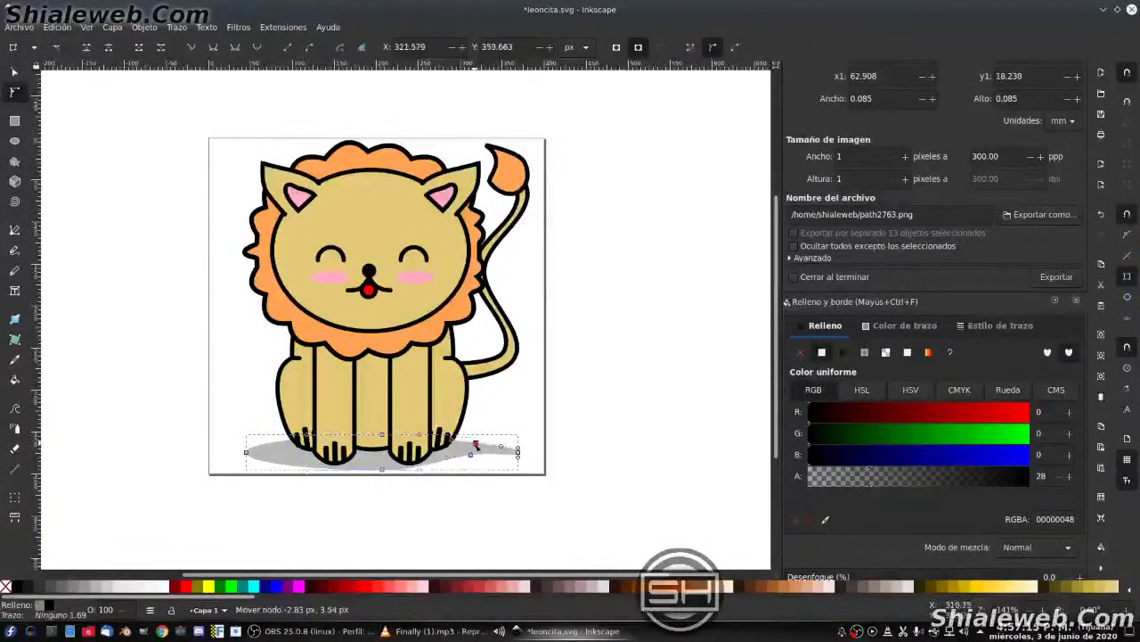
key("s")
key("Escape")
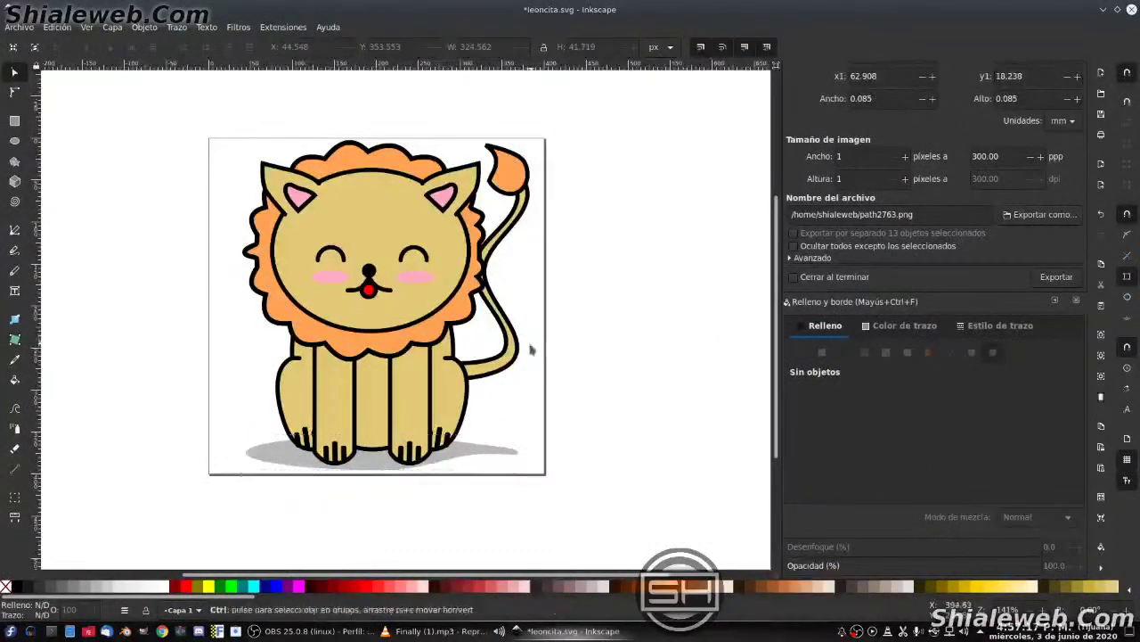
- Group the lion with its shadow, enlarge it to about 343.518 × 394.105 px, and save leoncita.svg
key("ctrl+s")
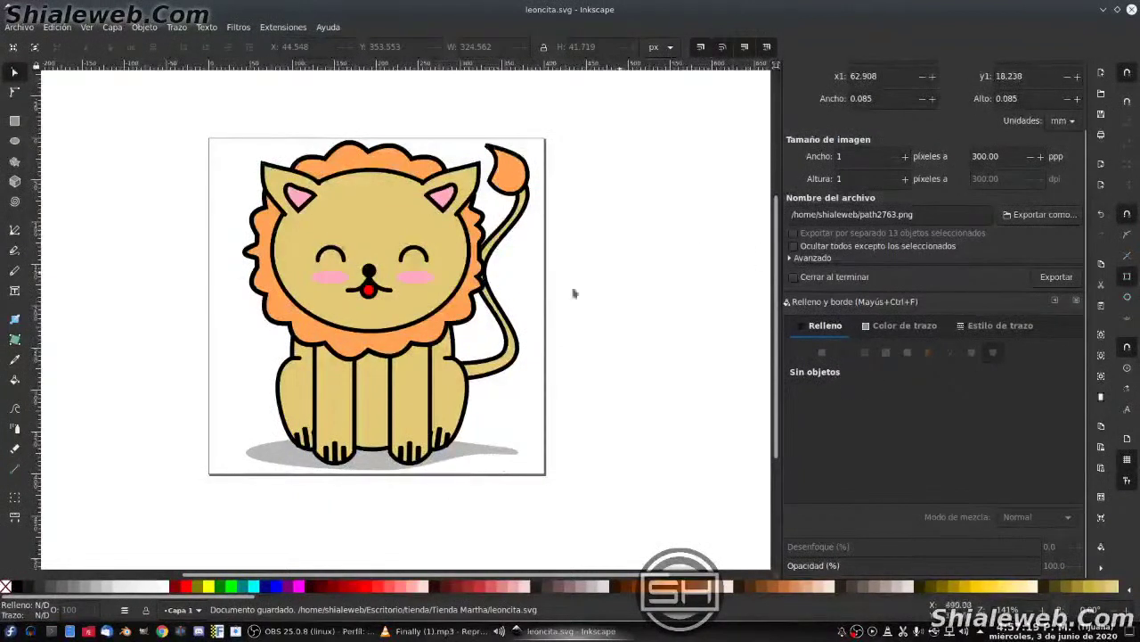
left_click_drag(143, 113, 659, 535)
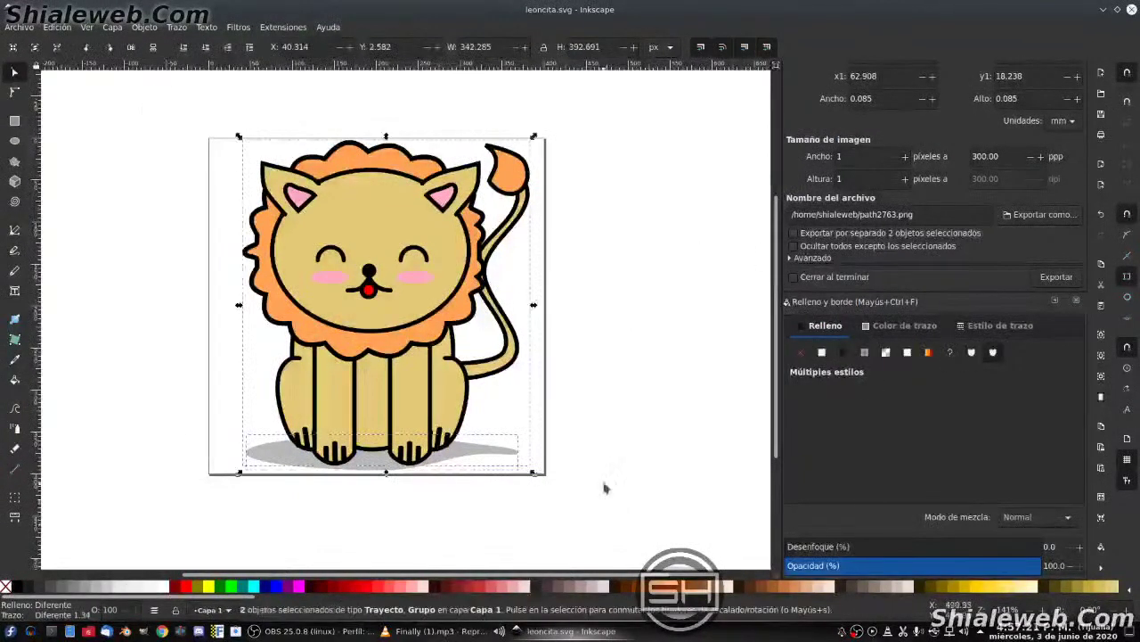
key("ctrl+g")
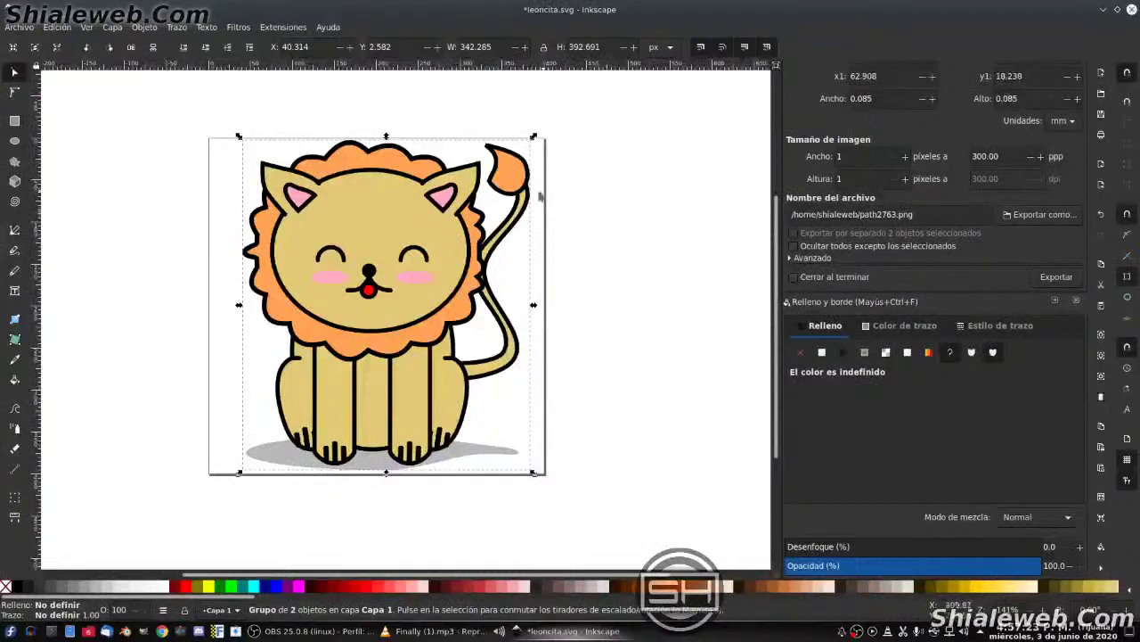
left_click_drag(239, 472, 238, 479)
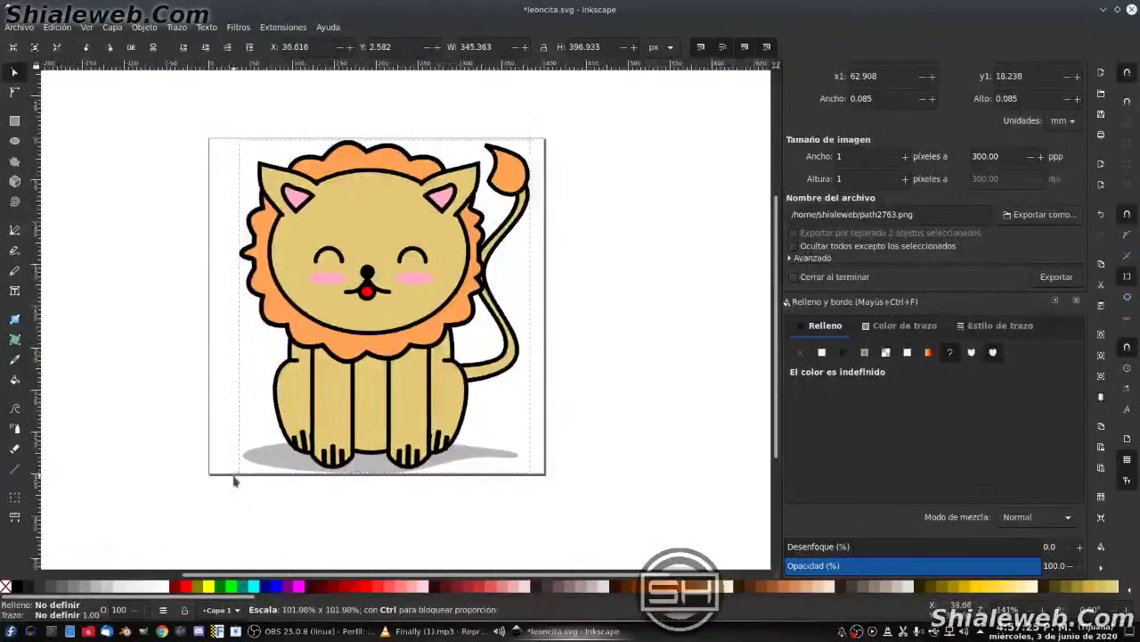
key("ctrl+s")
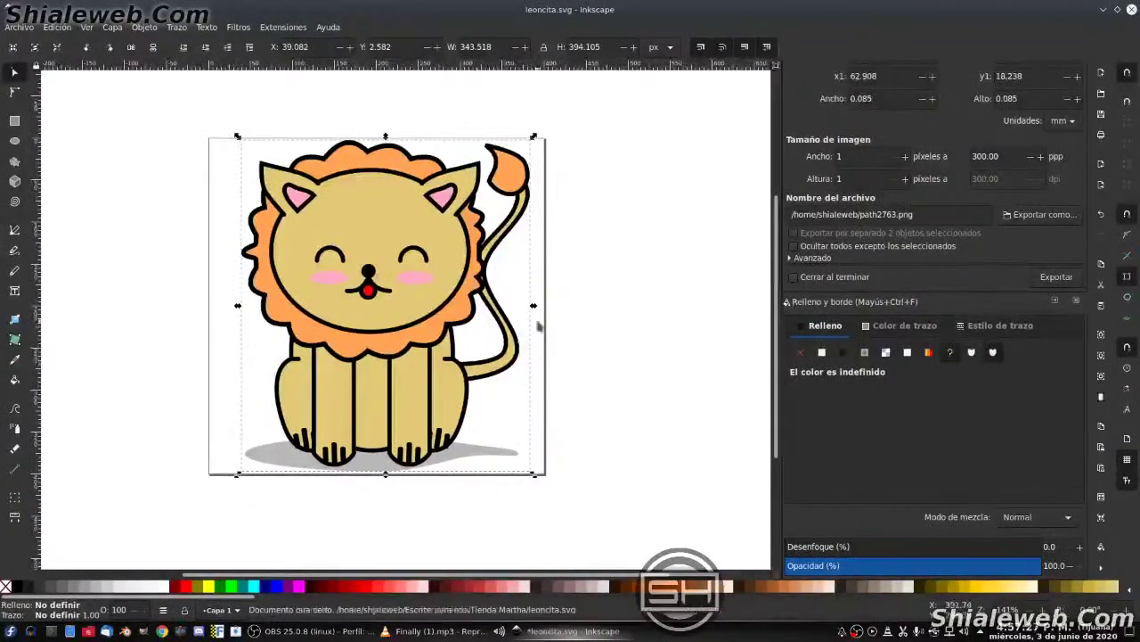
left_click(748, 231)
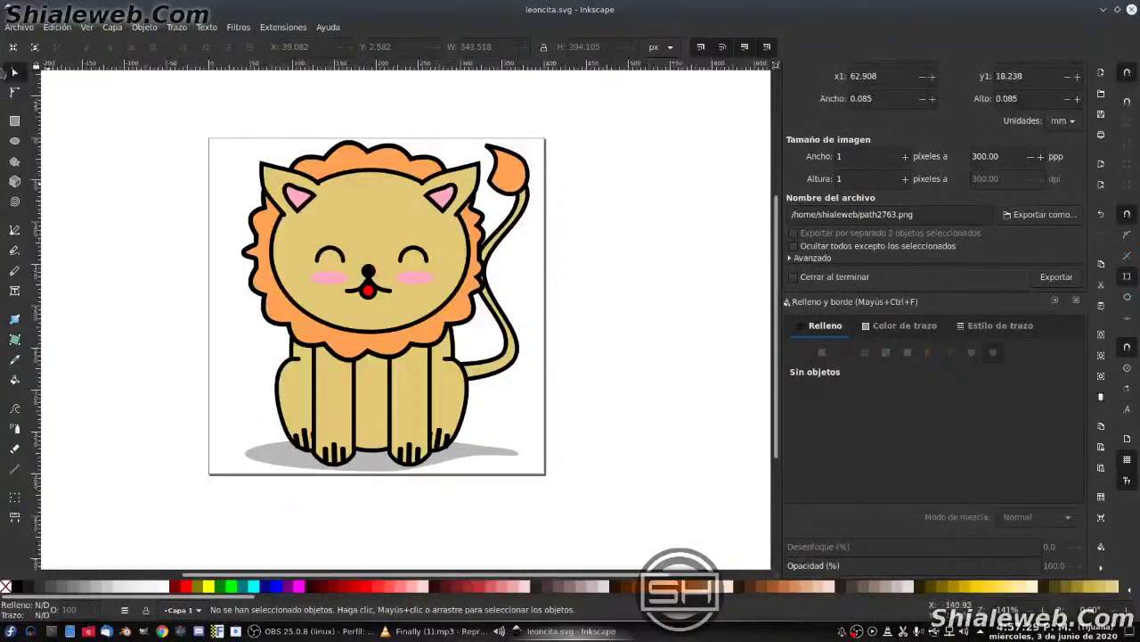
left_click(19, 26)
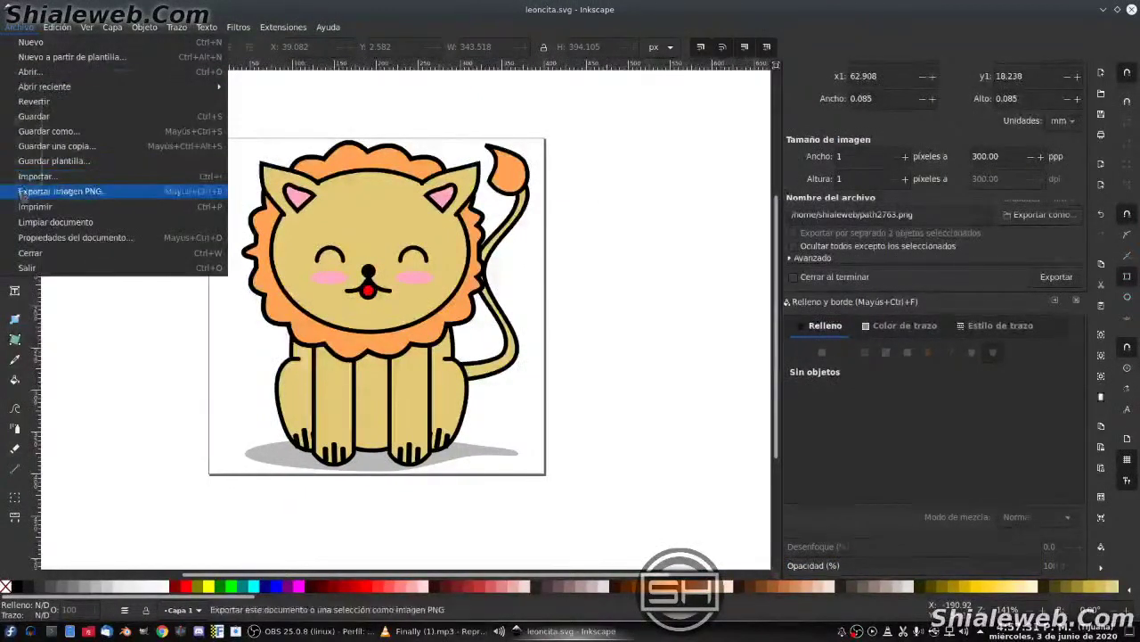
- Set the PNG export area to the whole page and target the Escritorio/tienda/Tienda Martha folder
left_click(53, 190)
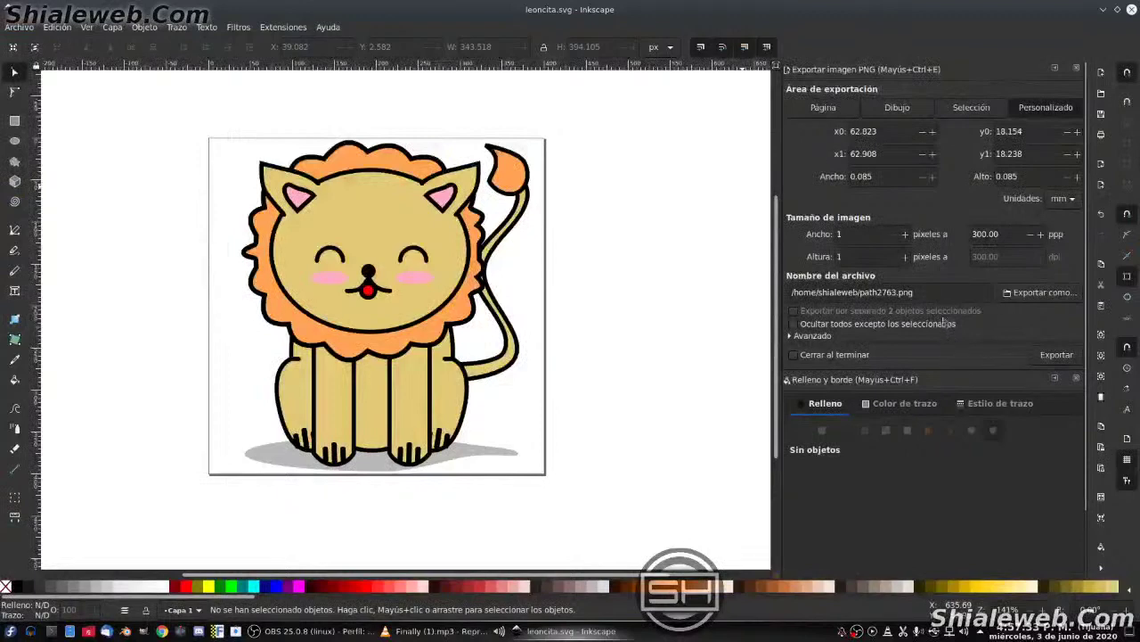
left_click(824, 107)
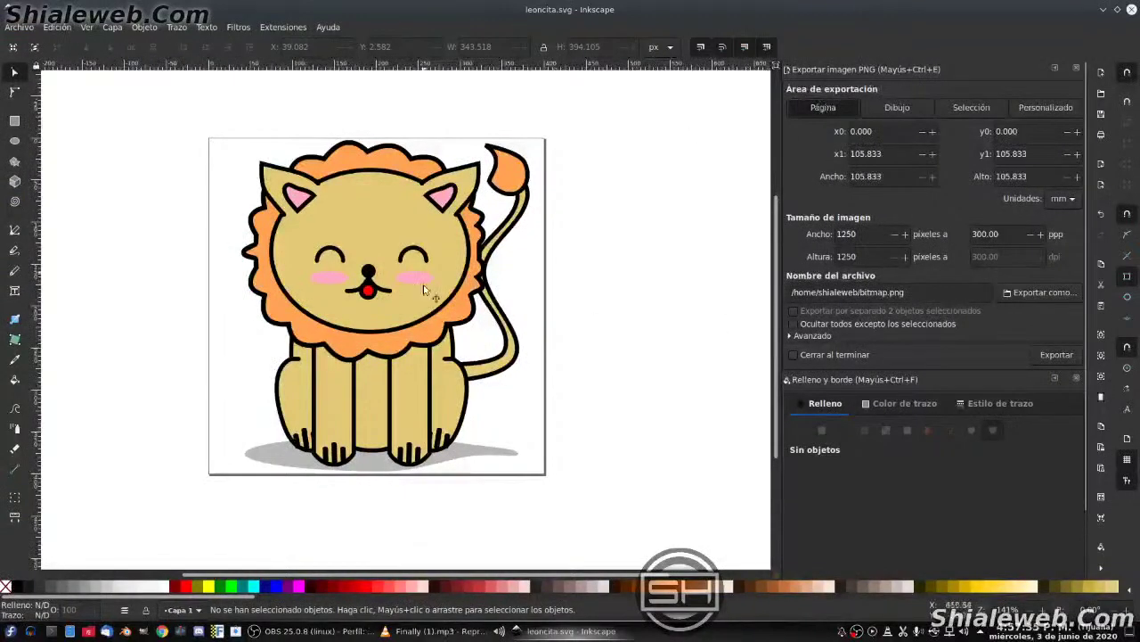
left_click(1038, 292)
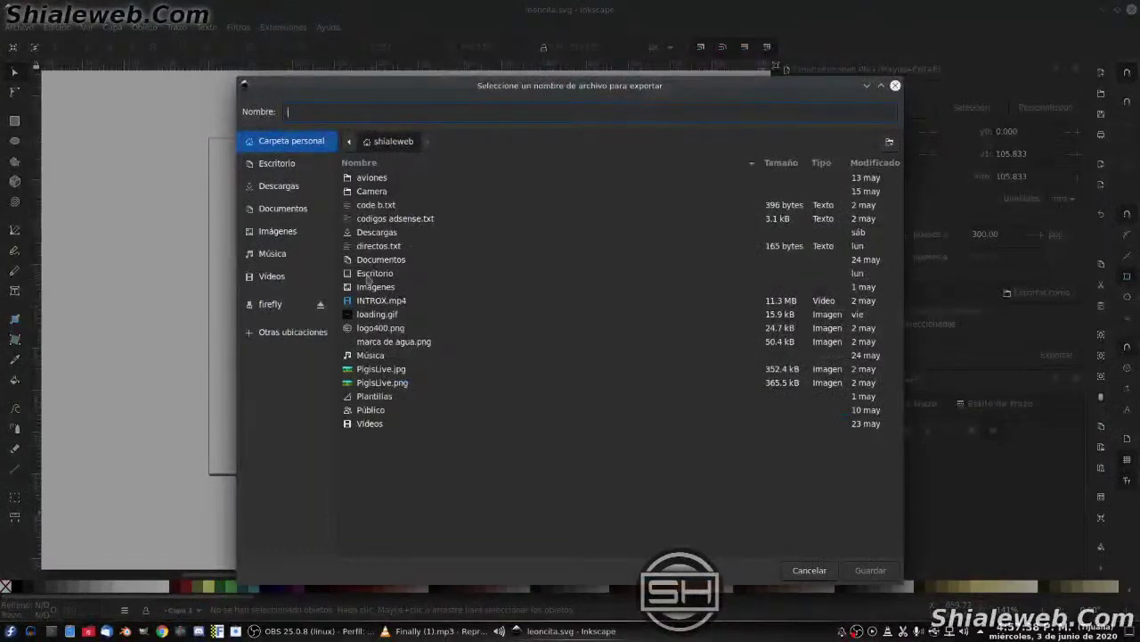
left_click(375, 276)
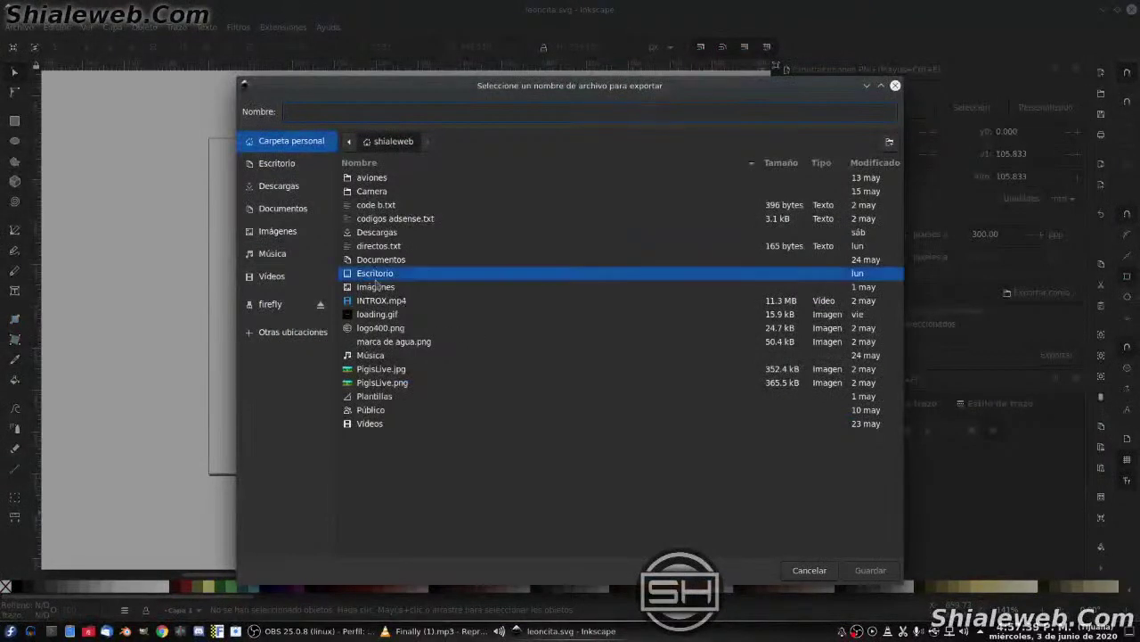
double_click(382, 274)
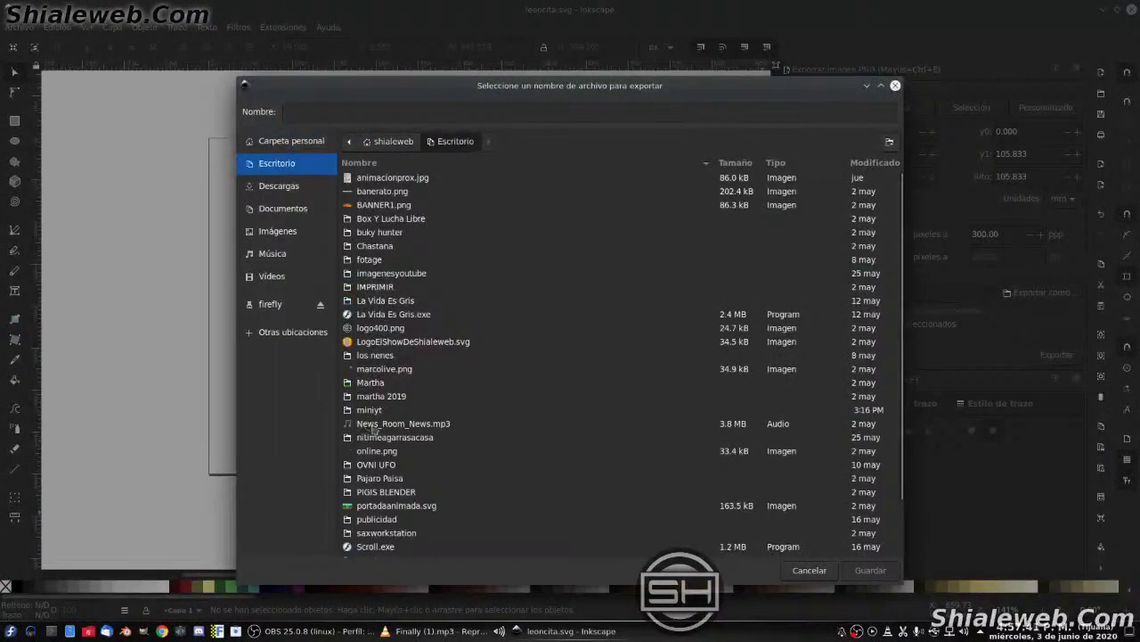
scroll(374, 426, "down", 3)
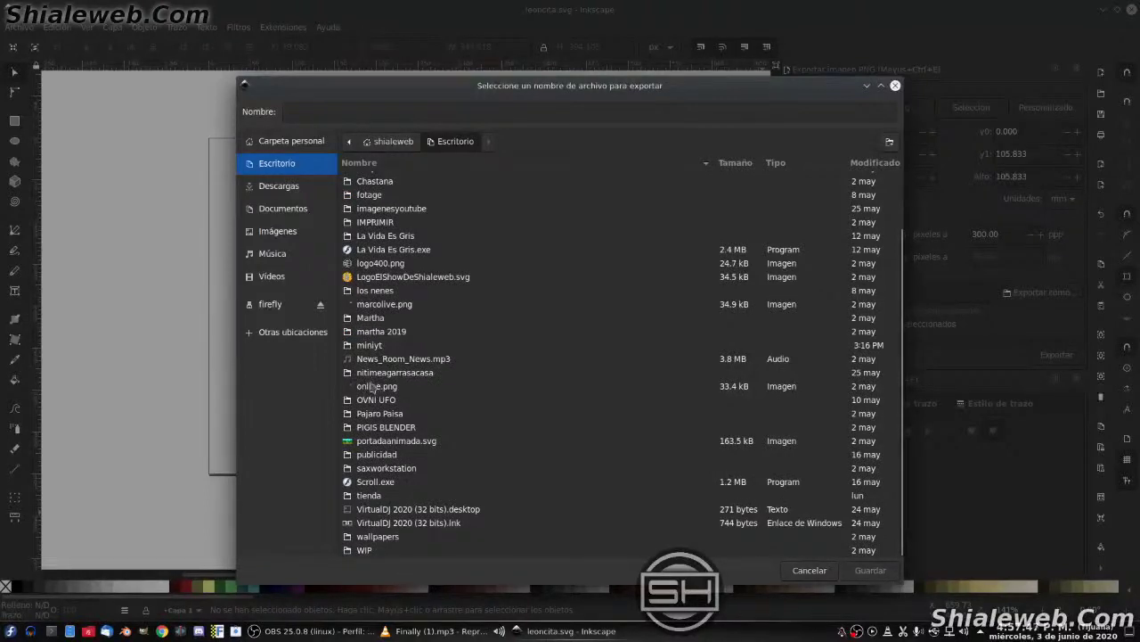
scroll(372, 386, "up", 3)
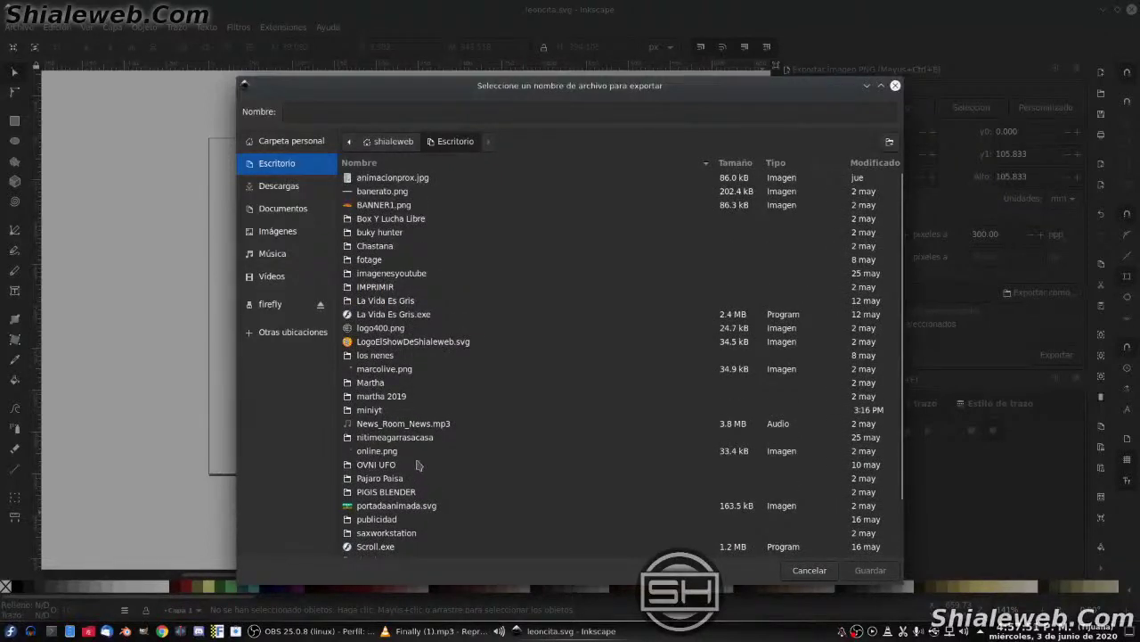
scroll(418, 465, "down", 2)
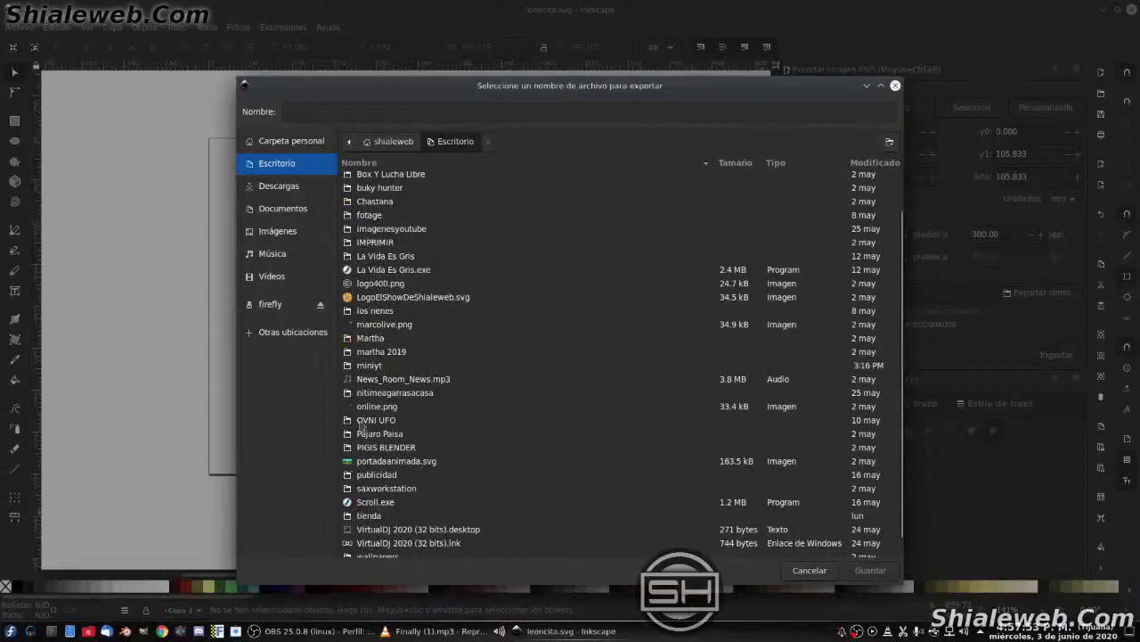
double_click(371, 517)
double_click(386, 250)
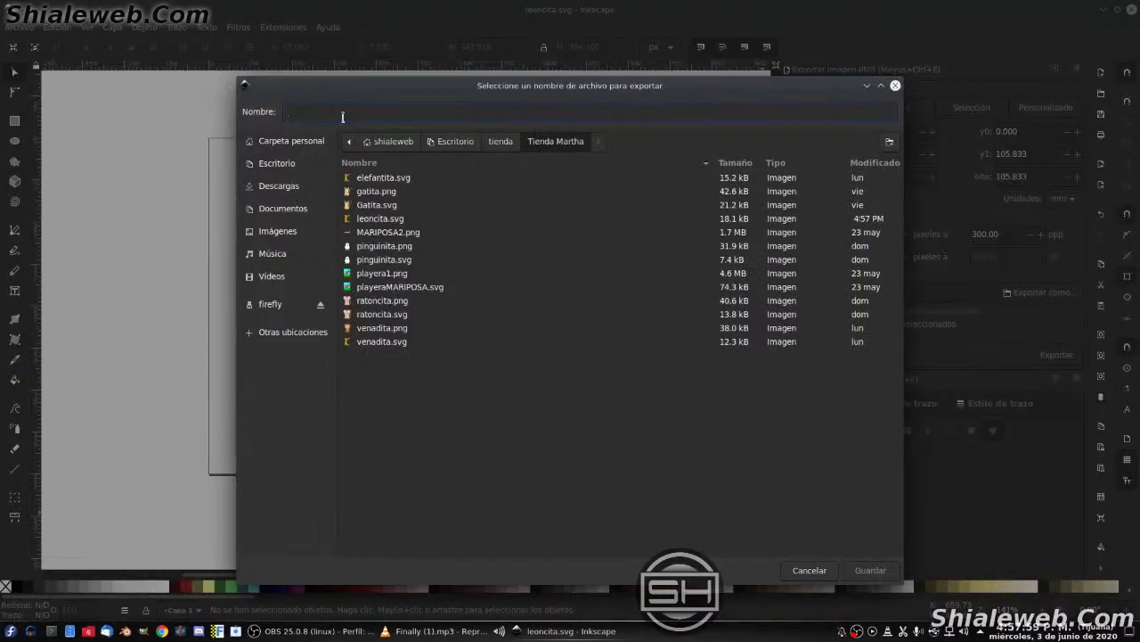
- Export the page as leoncita.png at 1250 × 1250 px, 300 dpi
type("leoncita")
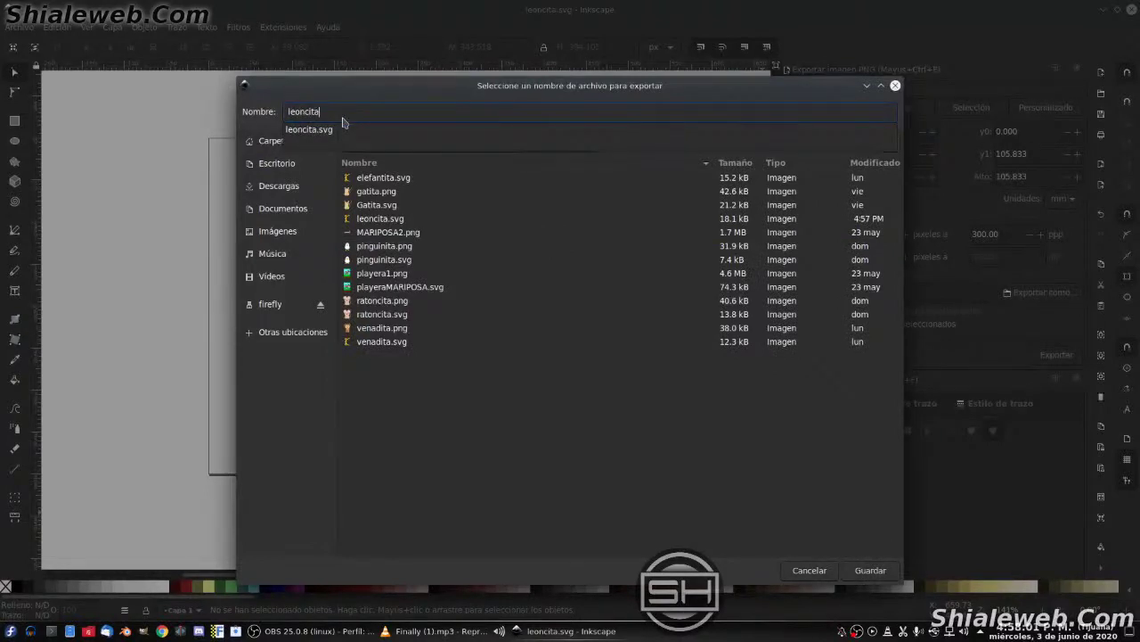
type(".png")
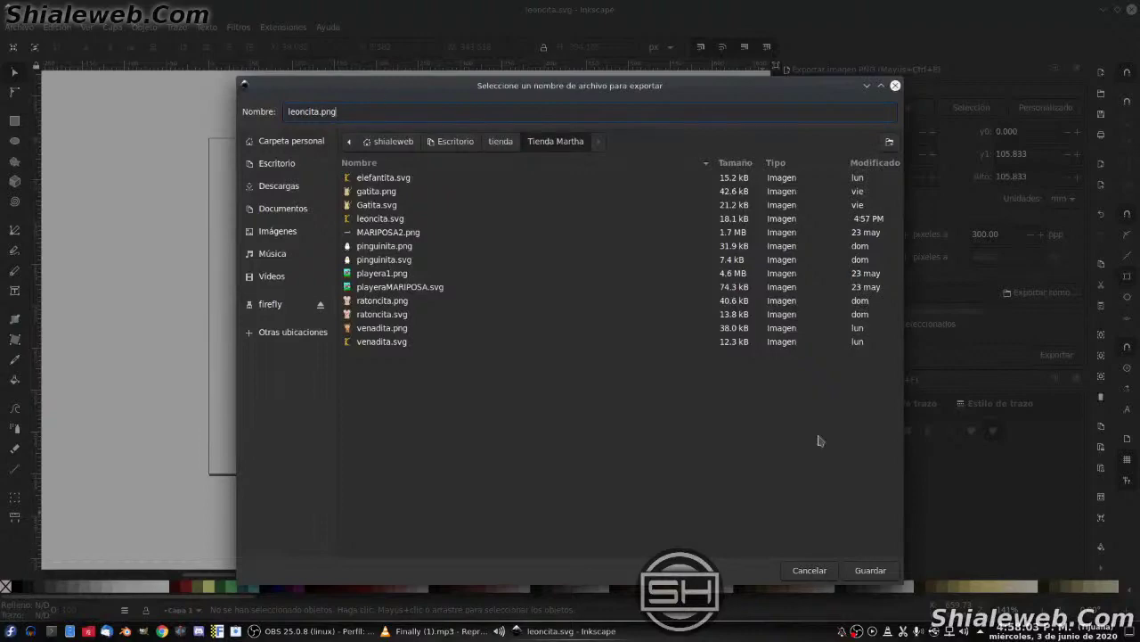
left_click(886, 572)
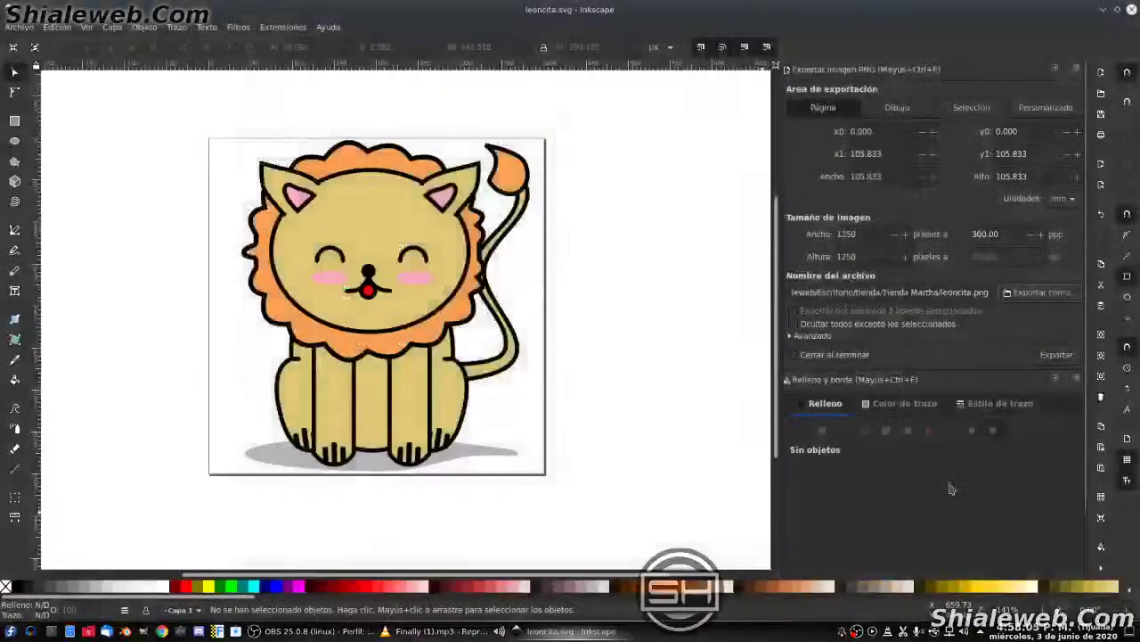
left_click(1057, 354)
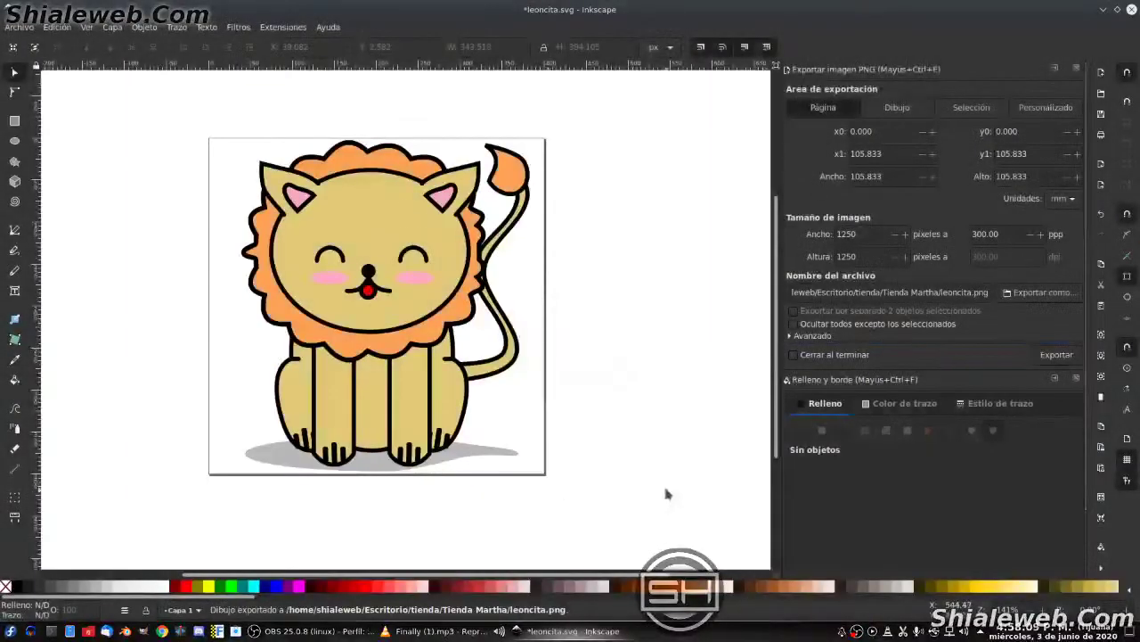
- Save leoncita.svg again and pan so the whole enlarged lion is in view
left_click(20, 26)
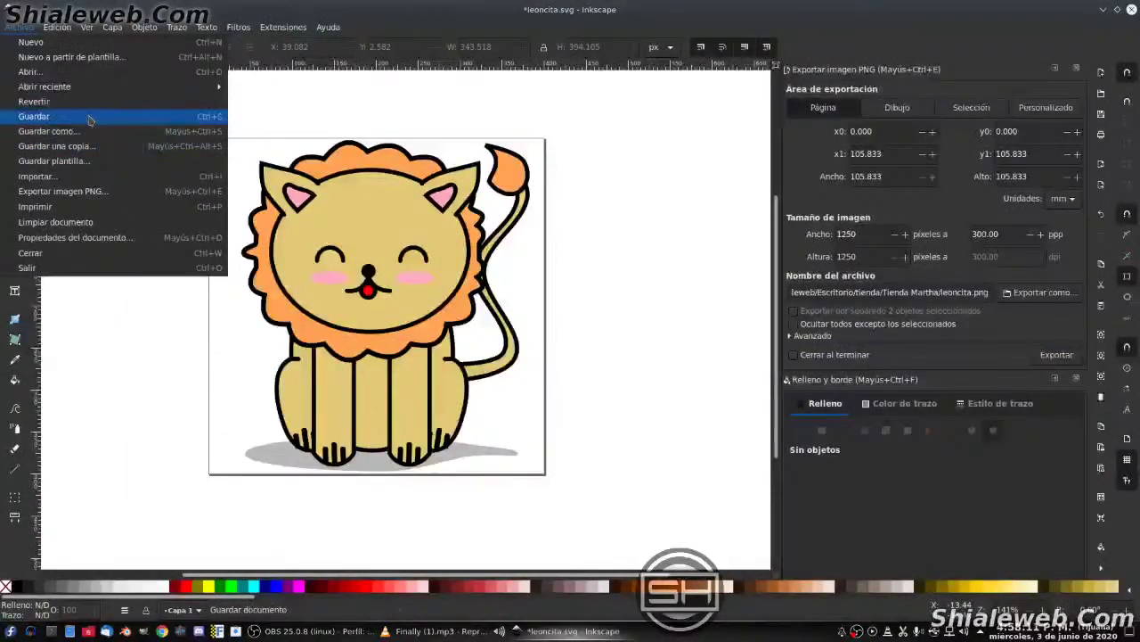
left_click(89, 116)
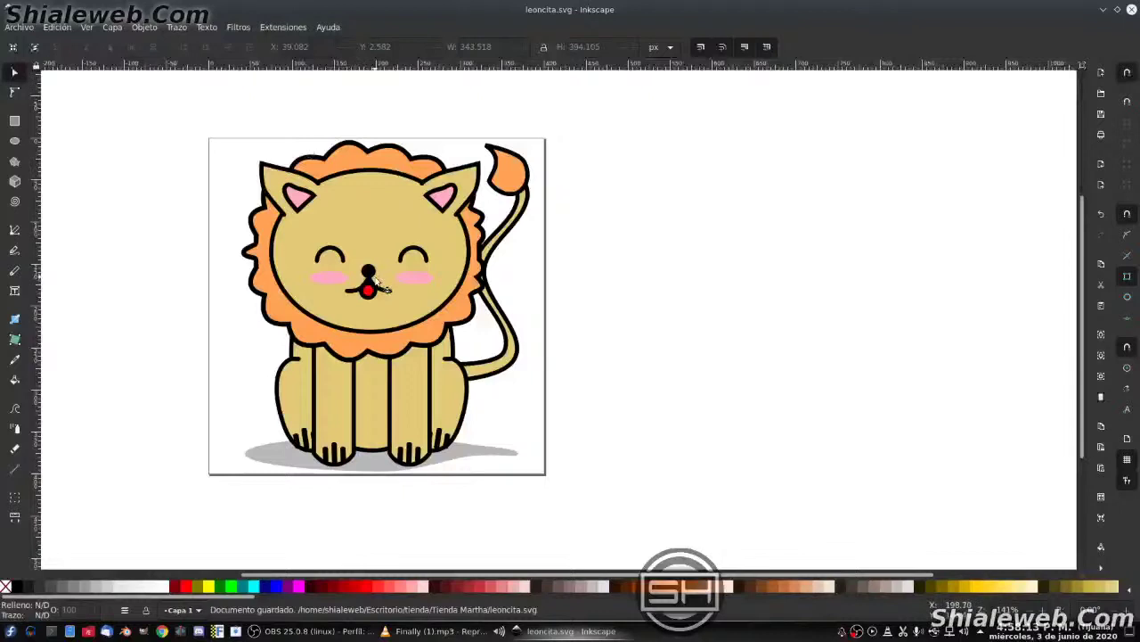
scroll(376, 283, "up", 1, "ctrl")
left_click_drag(321, 298, 452, 298)
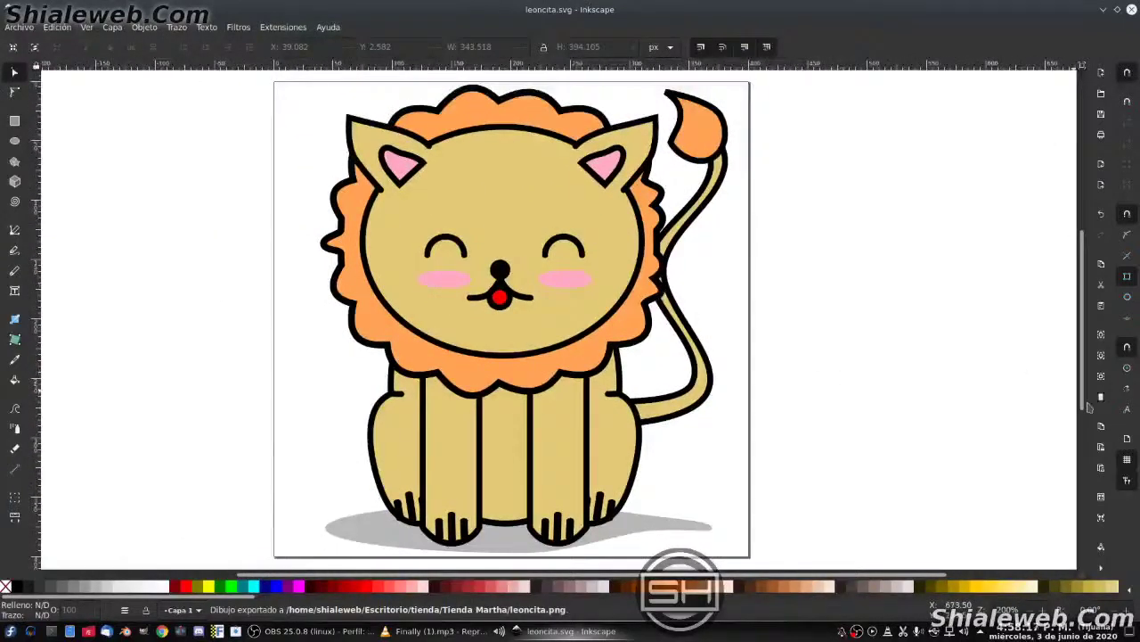